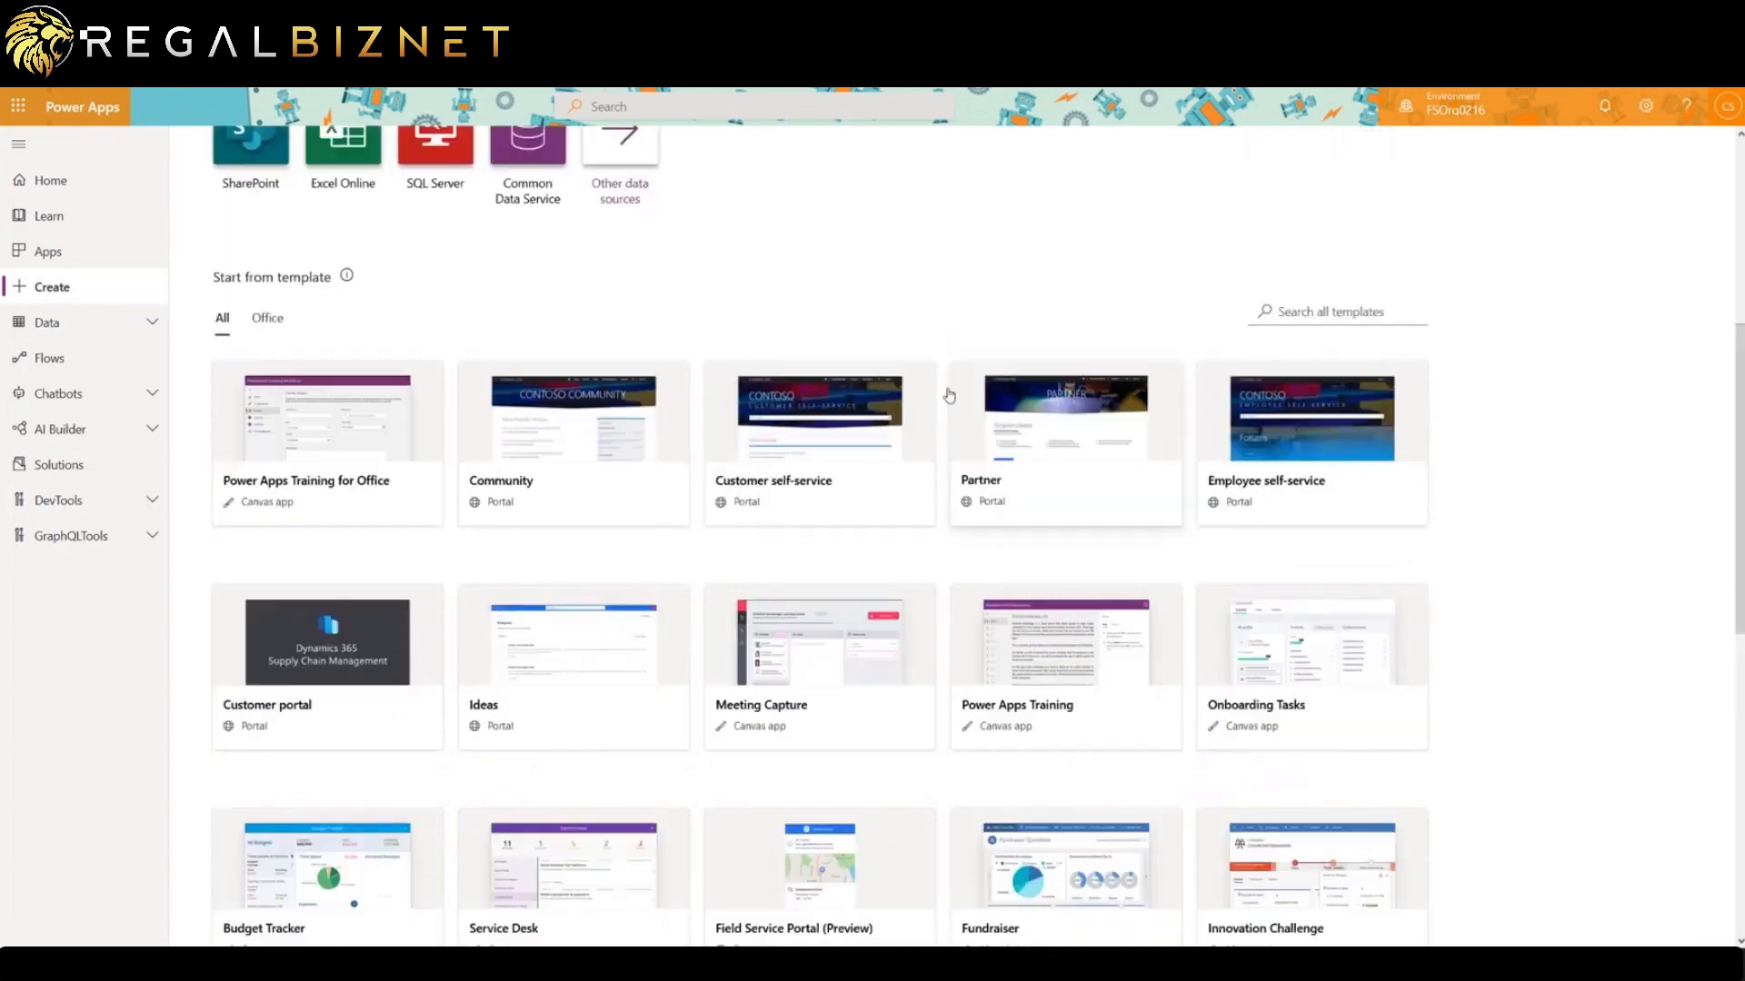
Open the Field Service Portal (Preview) template and review its name, address and language fields and the portal limit notice.
scroll(818, 545, down, 3)
click(821, 662)
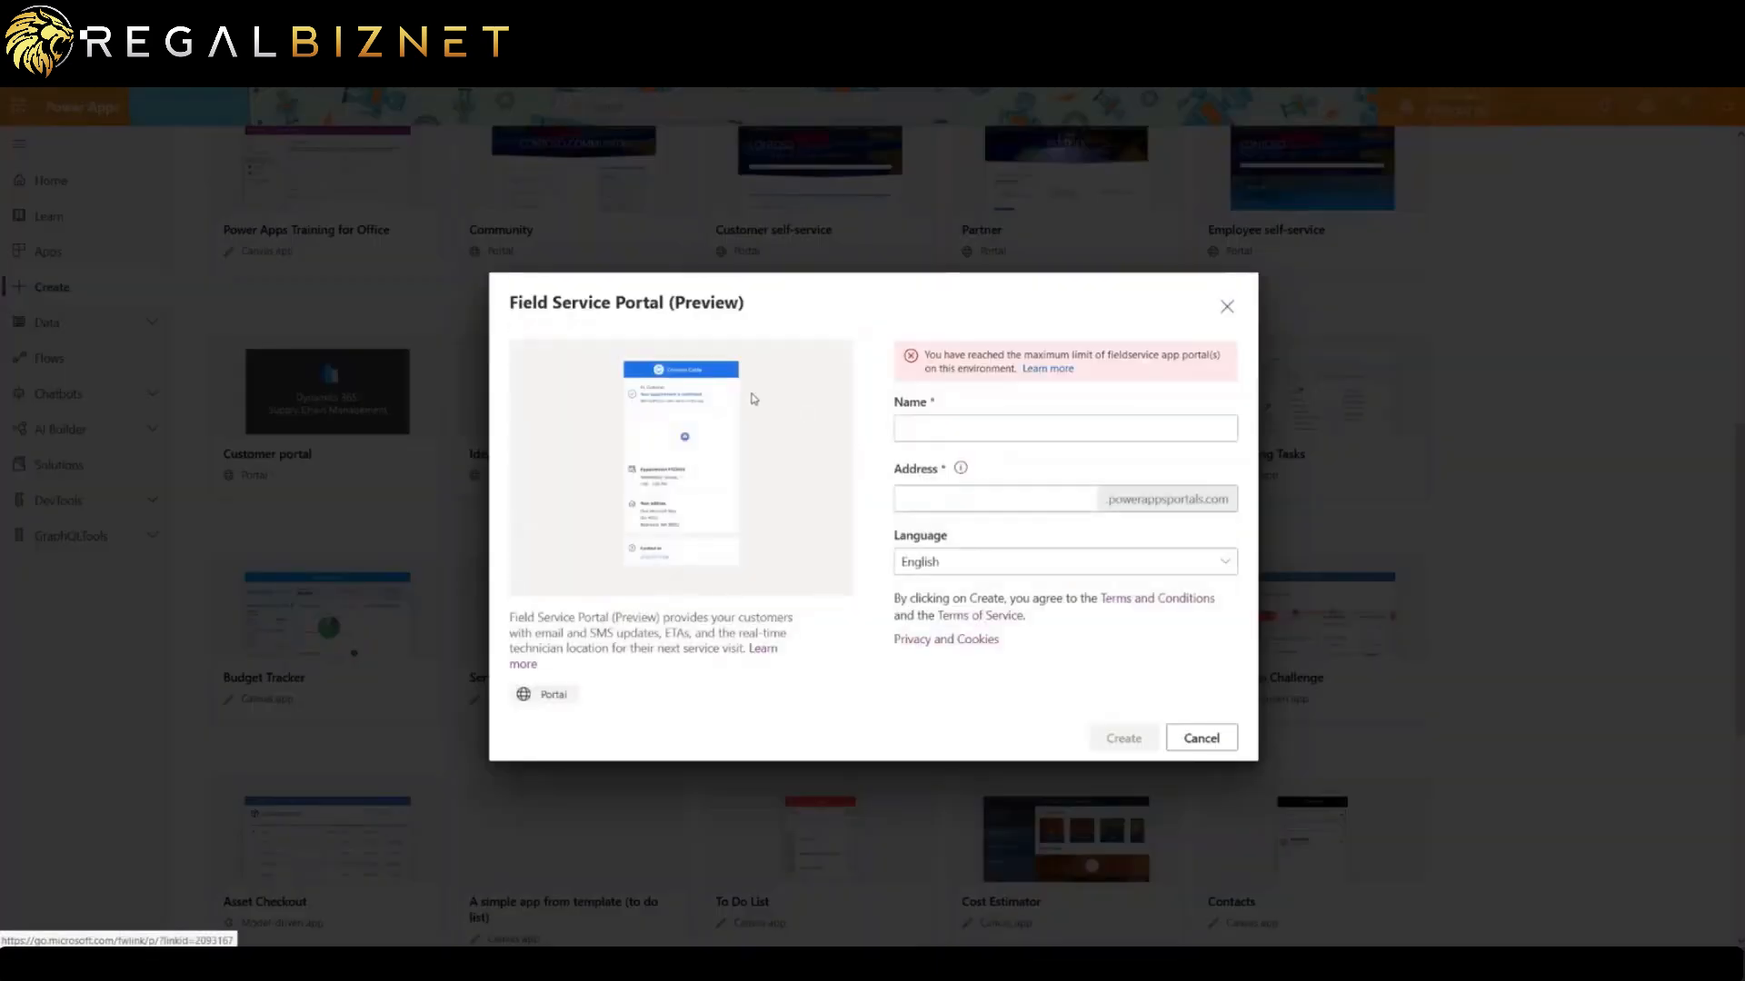
click(925, 423)
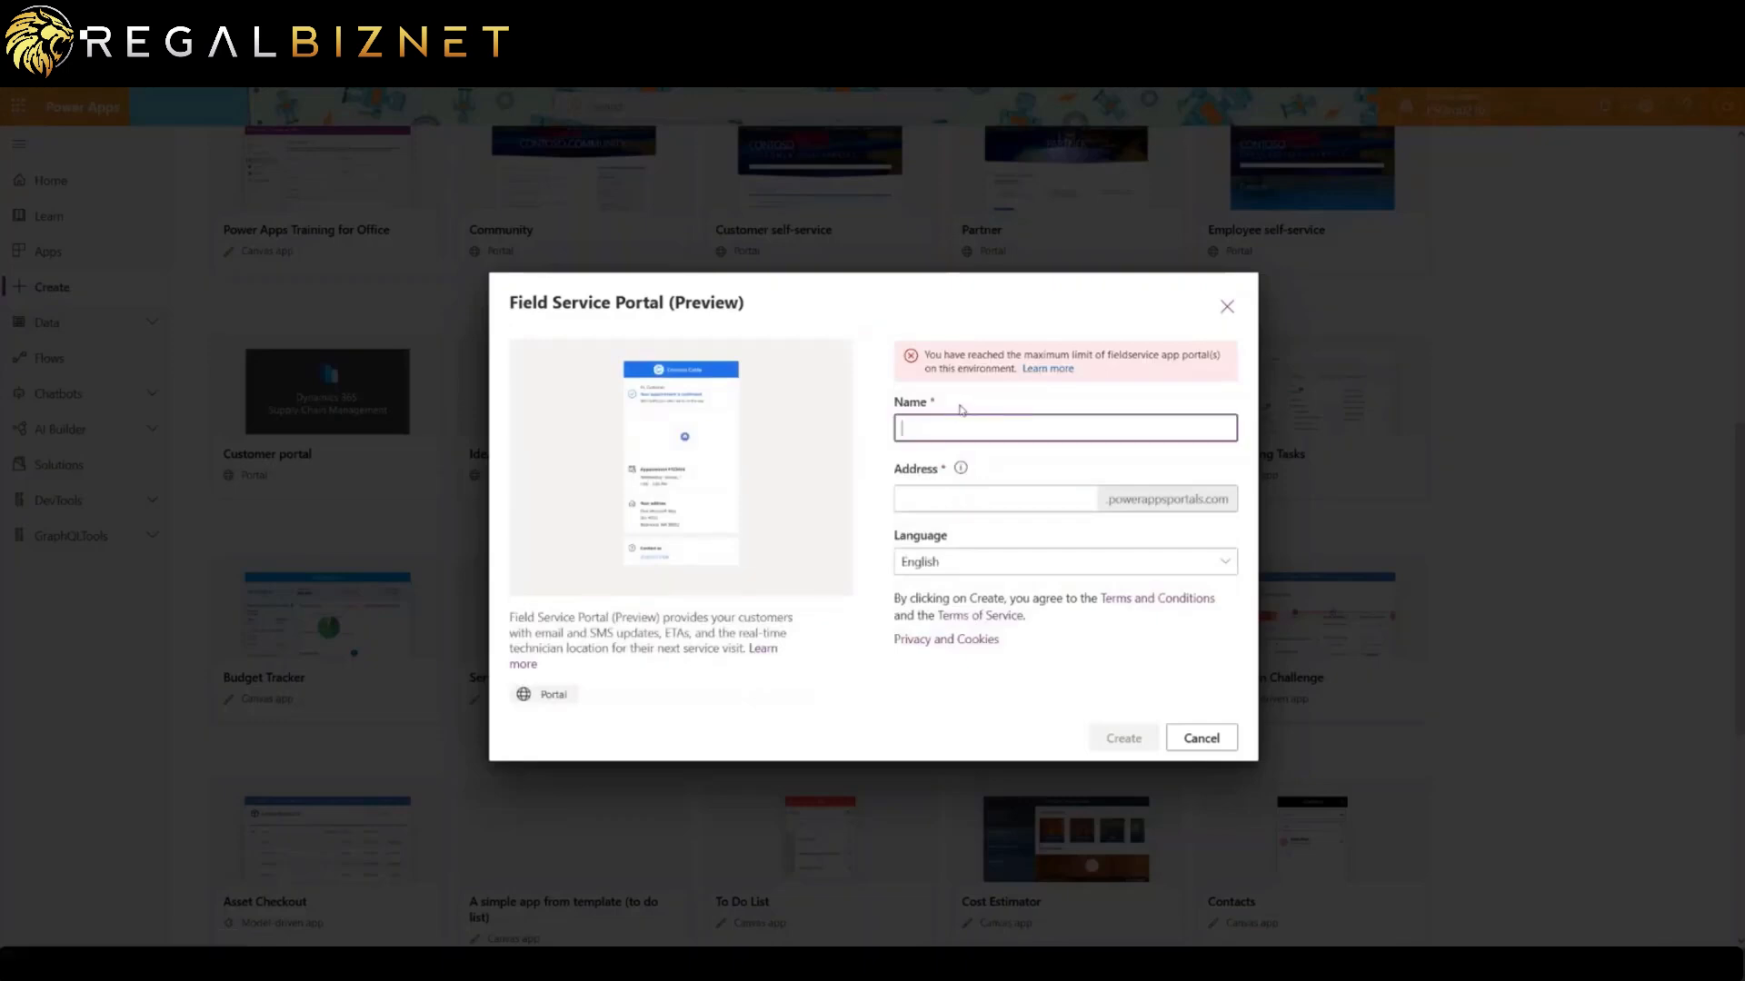
click(955, 498)
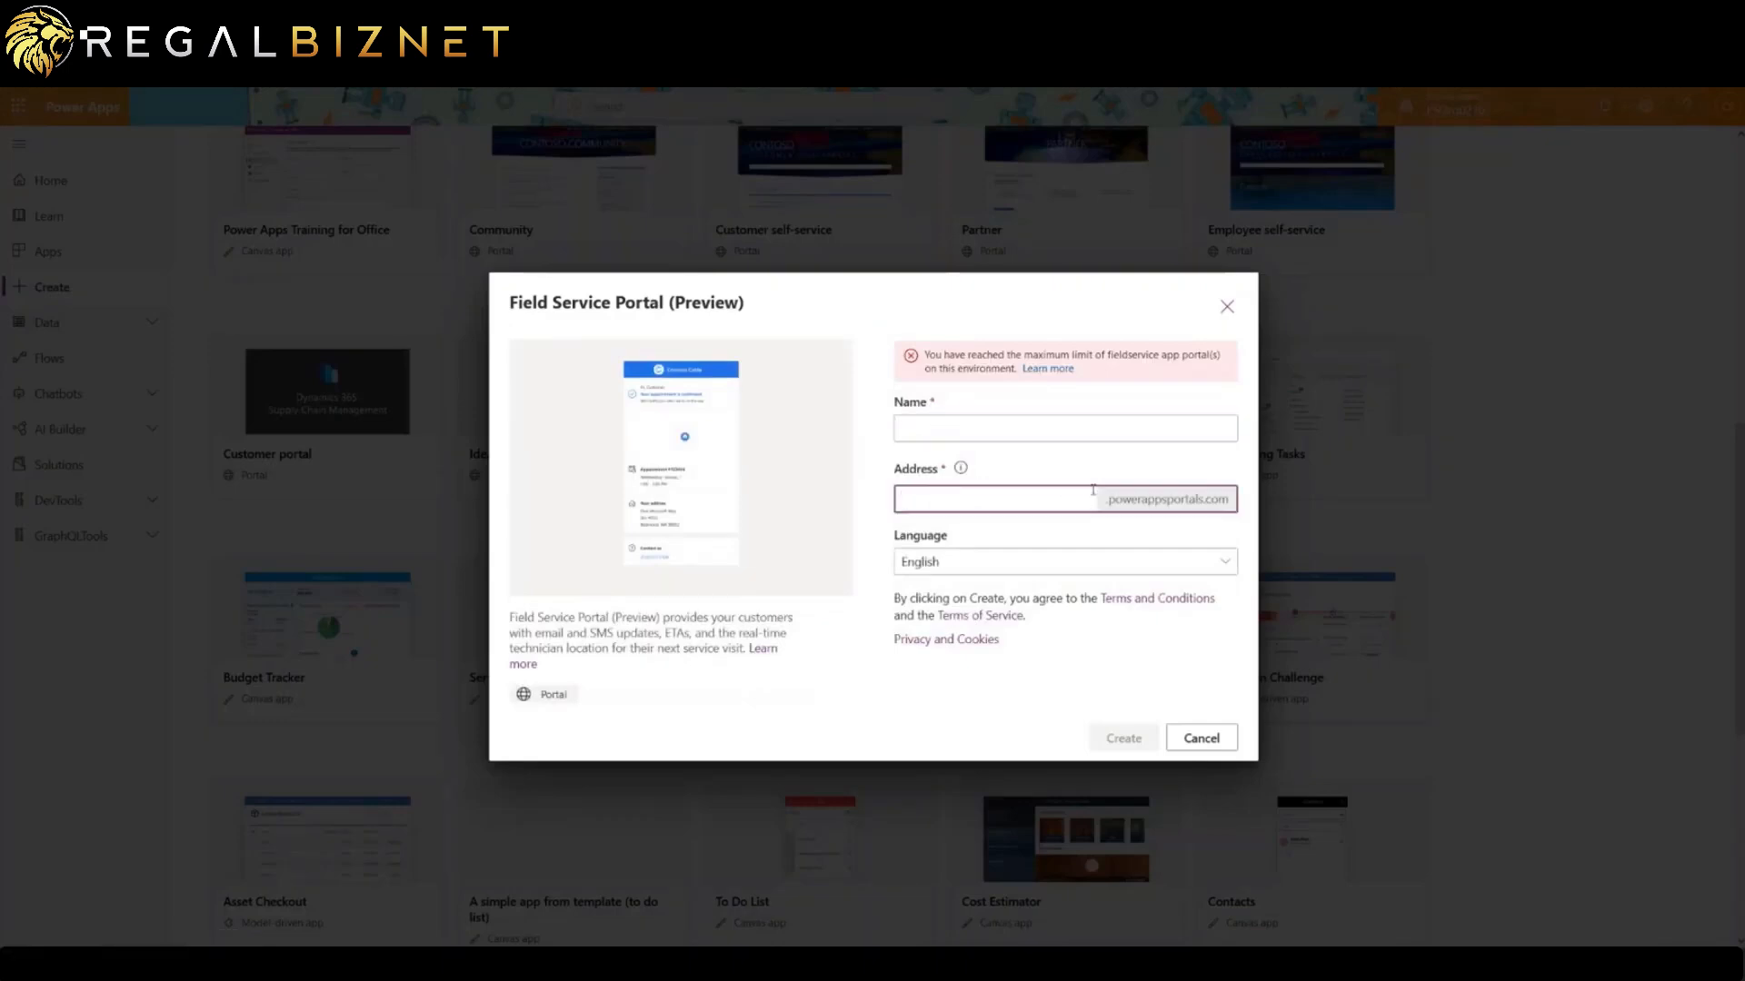
click(1225, 564)
click(1025, 534)
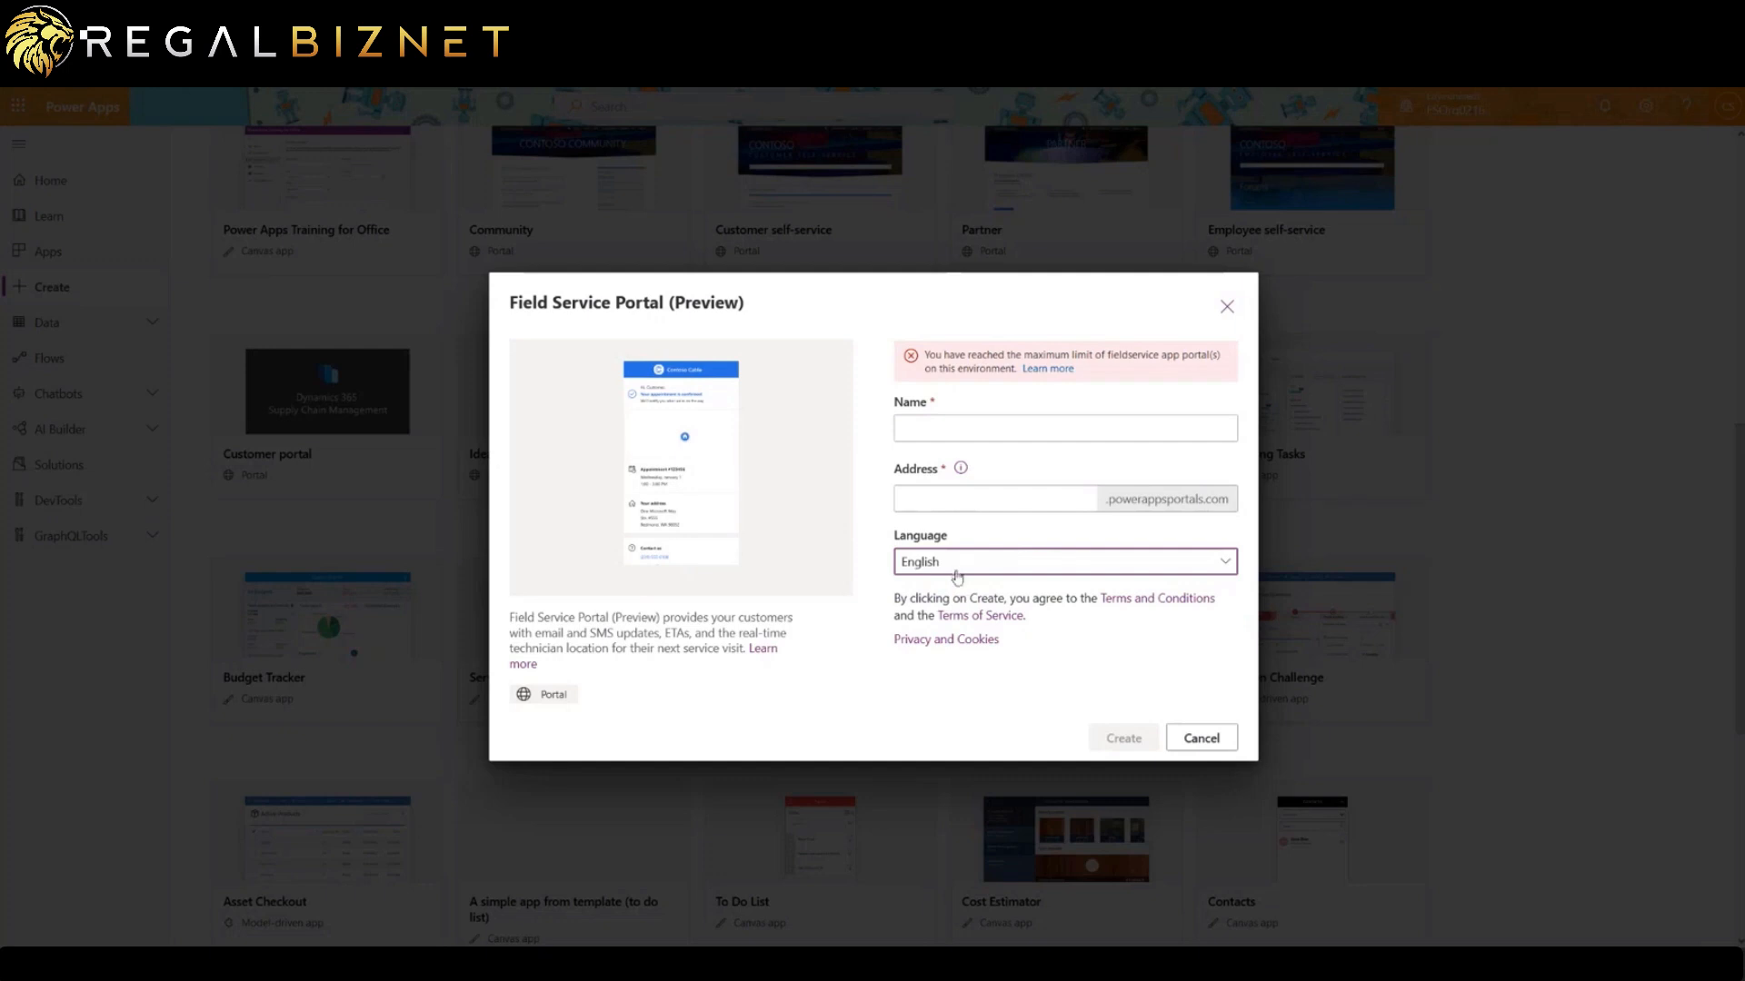
click(966, 426)
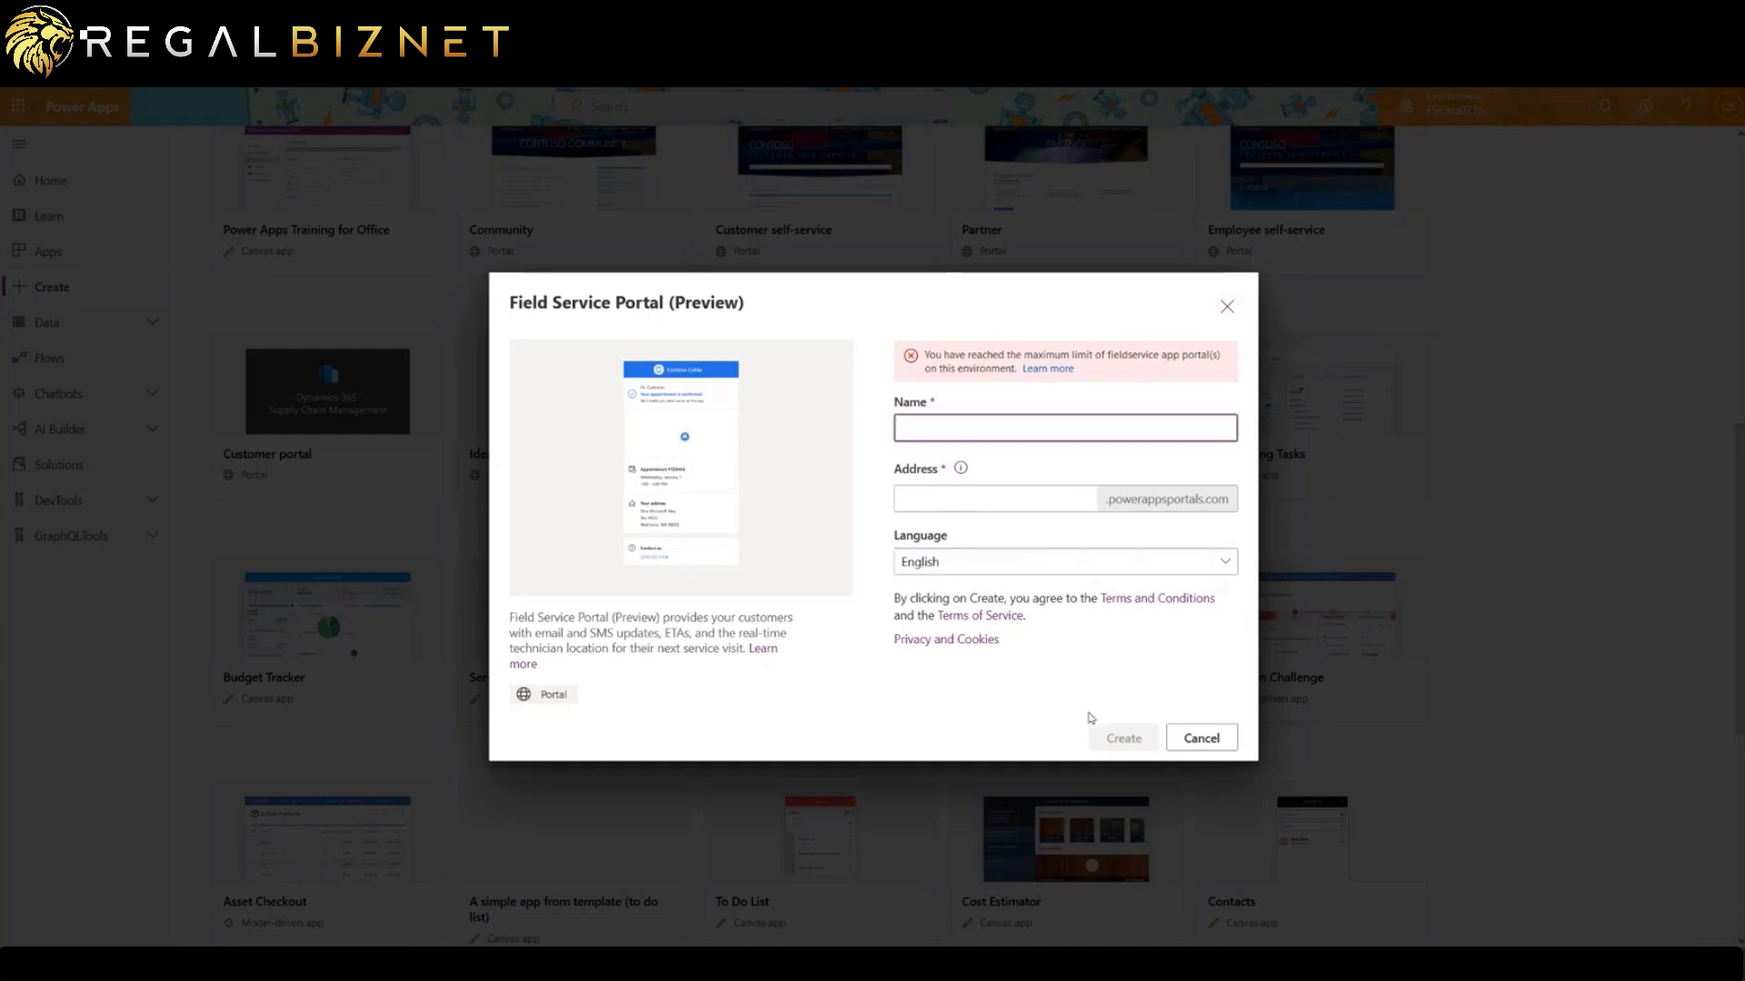
drag(1076, 371, 922, 352)
drag(1082, 373, 946, 348)
click(946, 348)
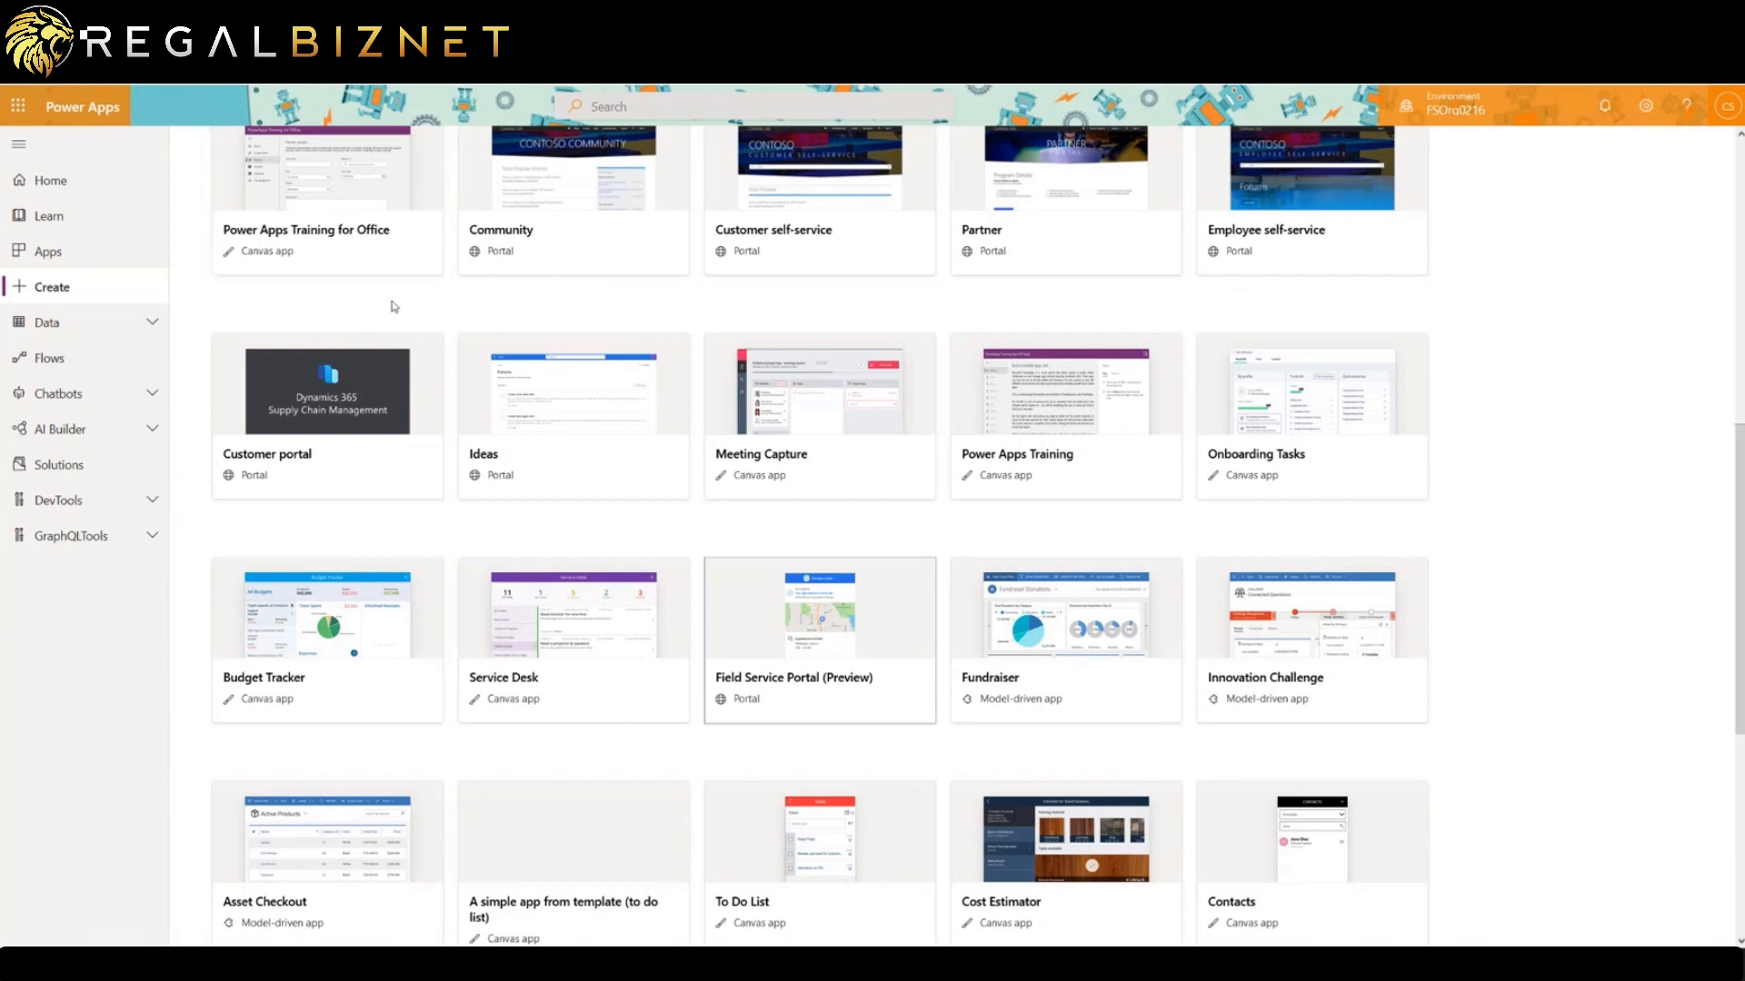
Open the Dynamics 365 Field Service PowerApps Portal - Flow solution, widening the Display name column in the solutions and component lists.
click(56, 462)
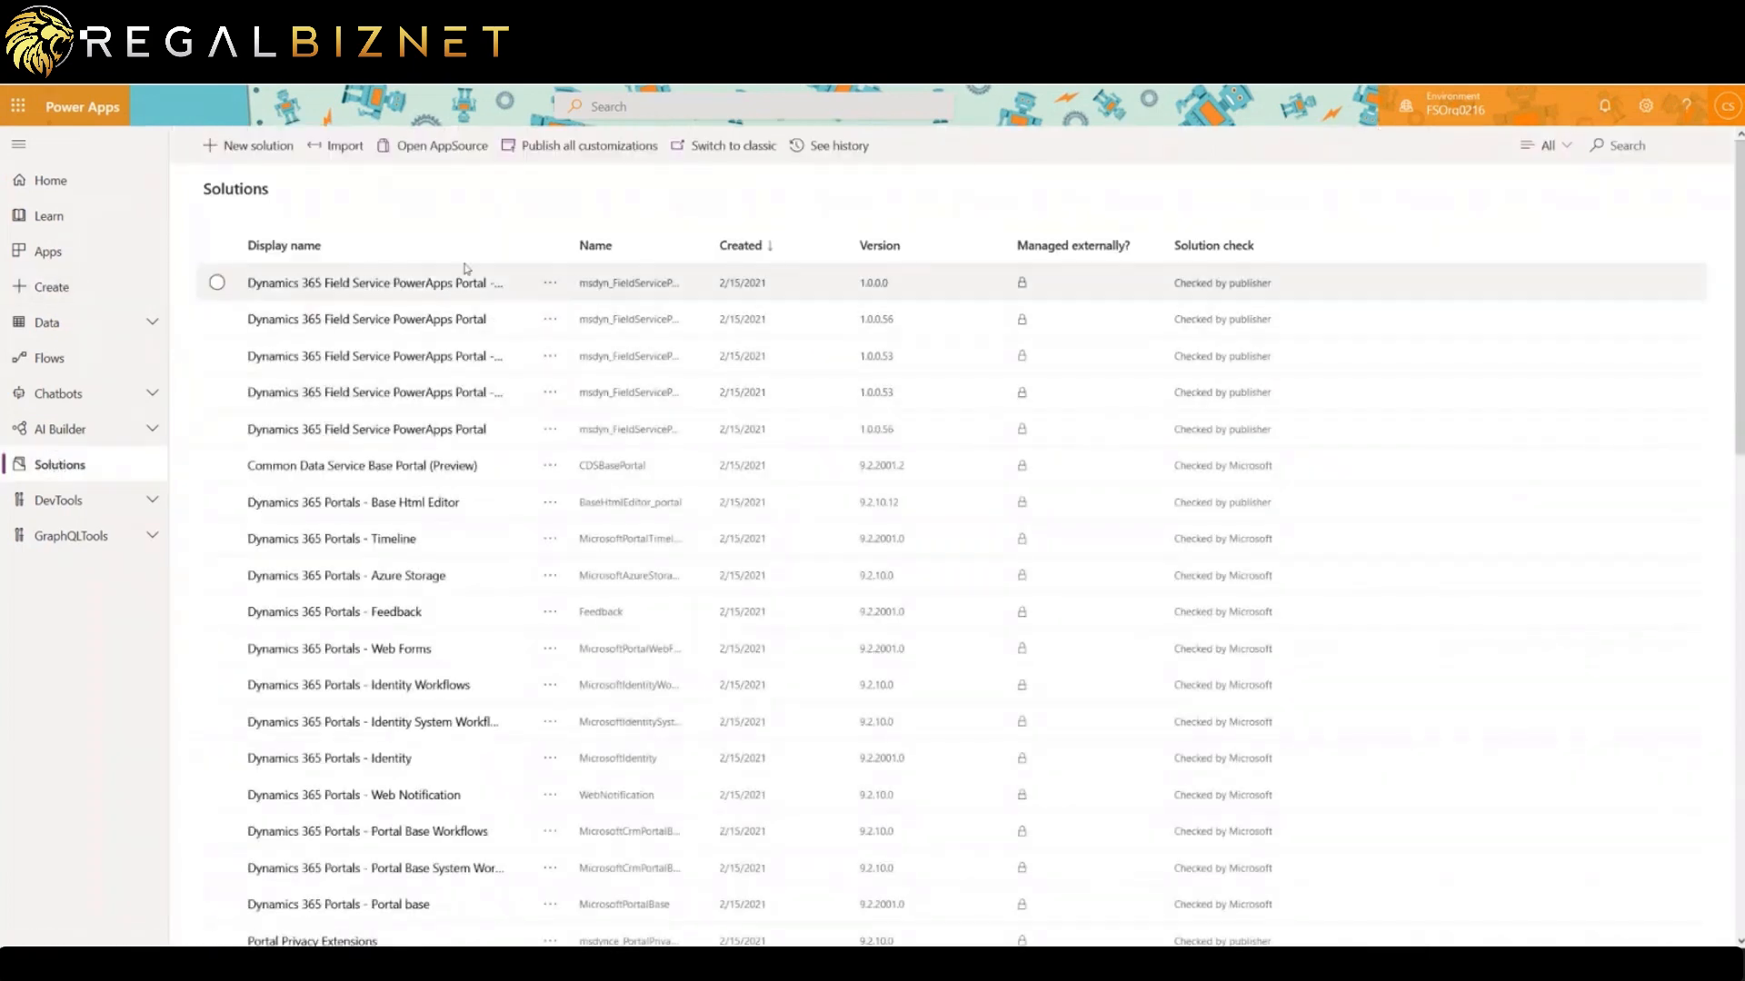
drag(565, 245, 778, 238)
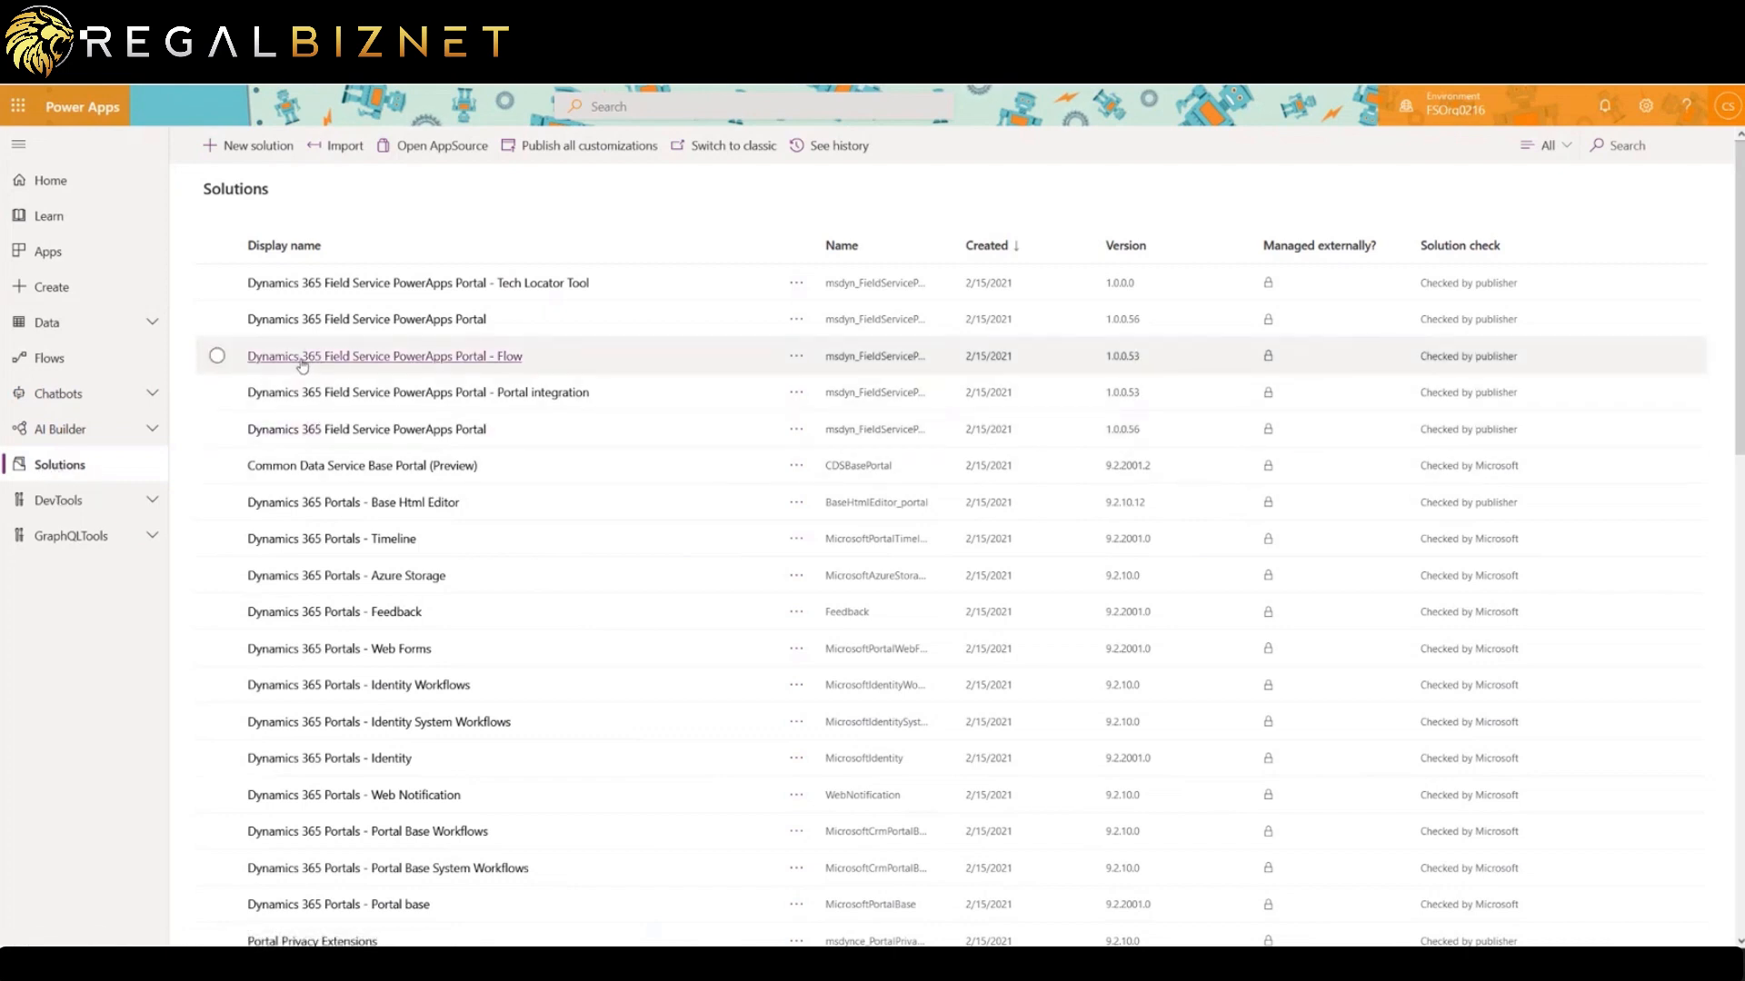
click(361, 361)
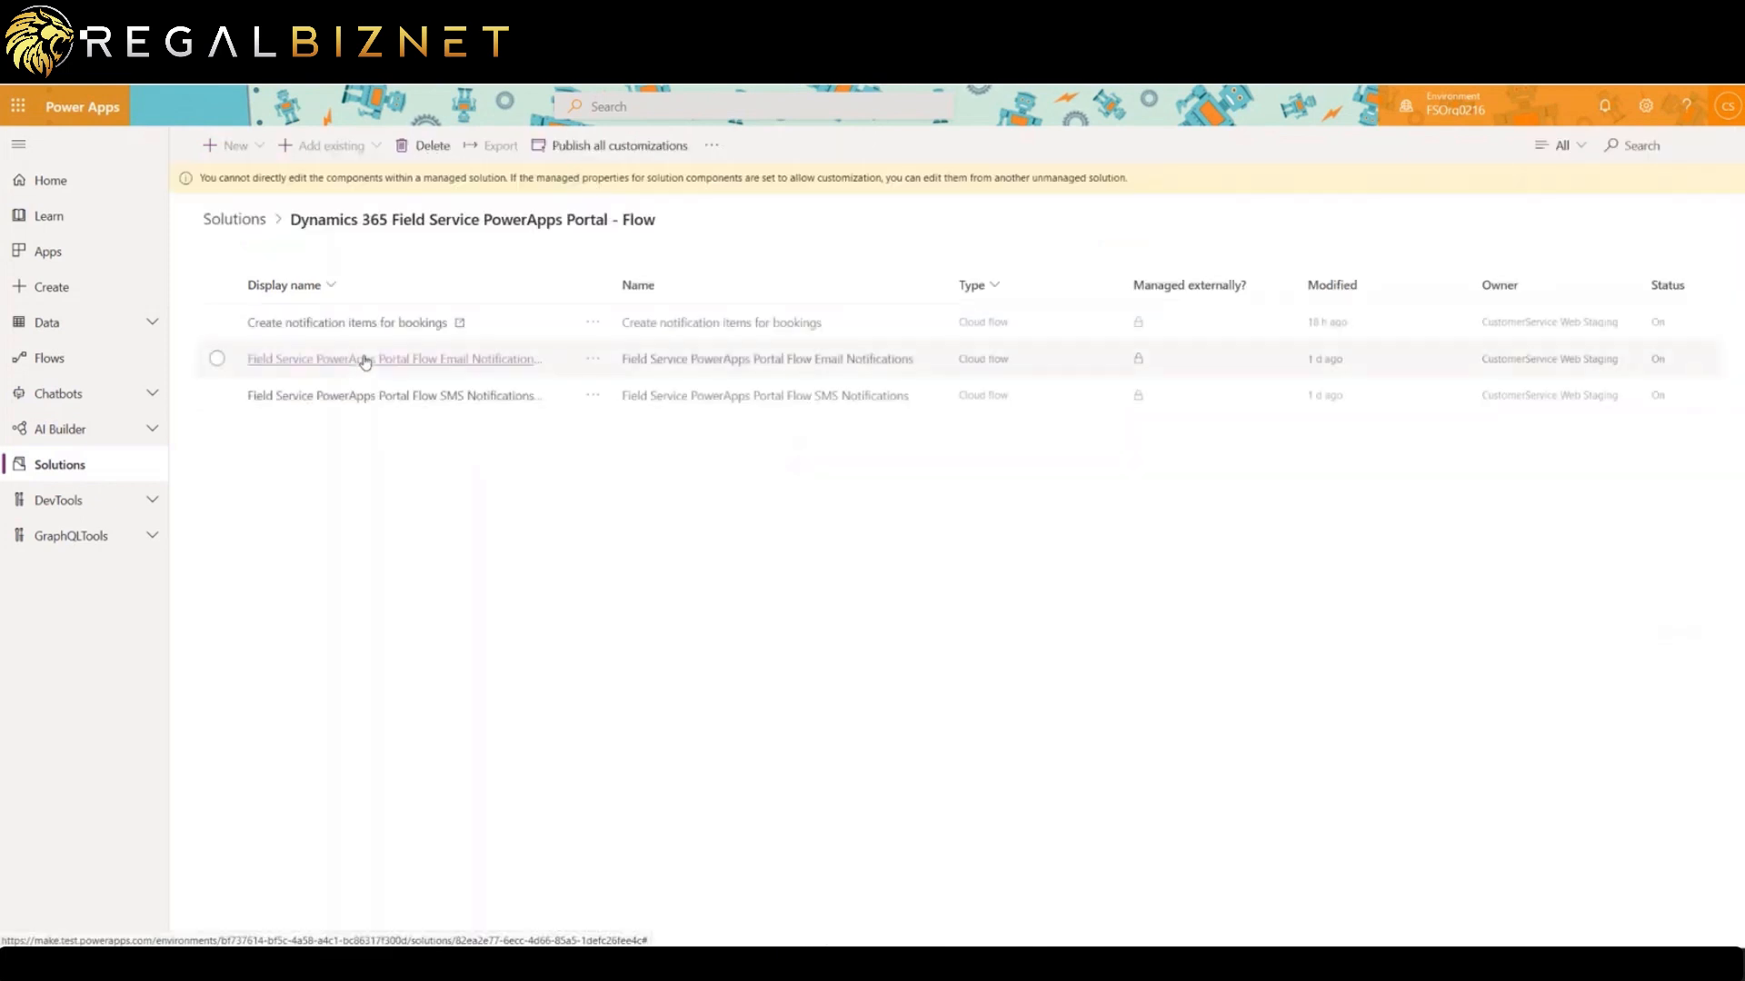
drag(583, 287, 663, 284)
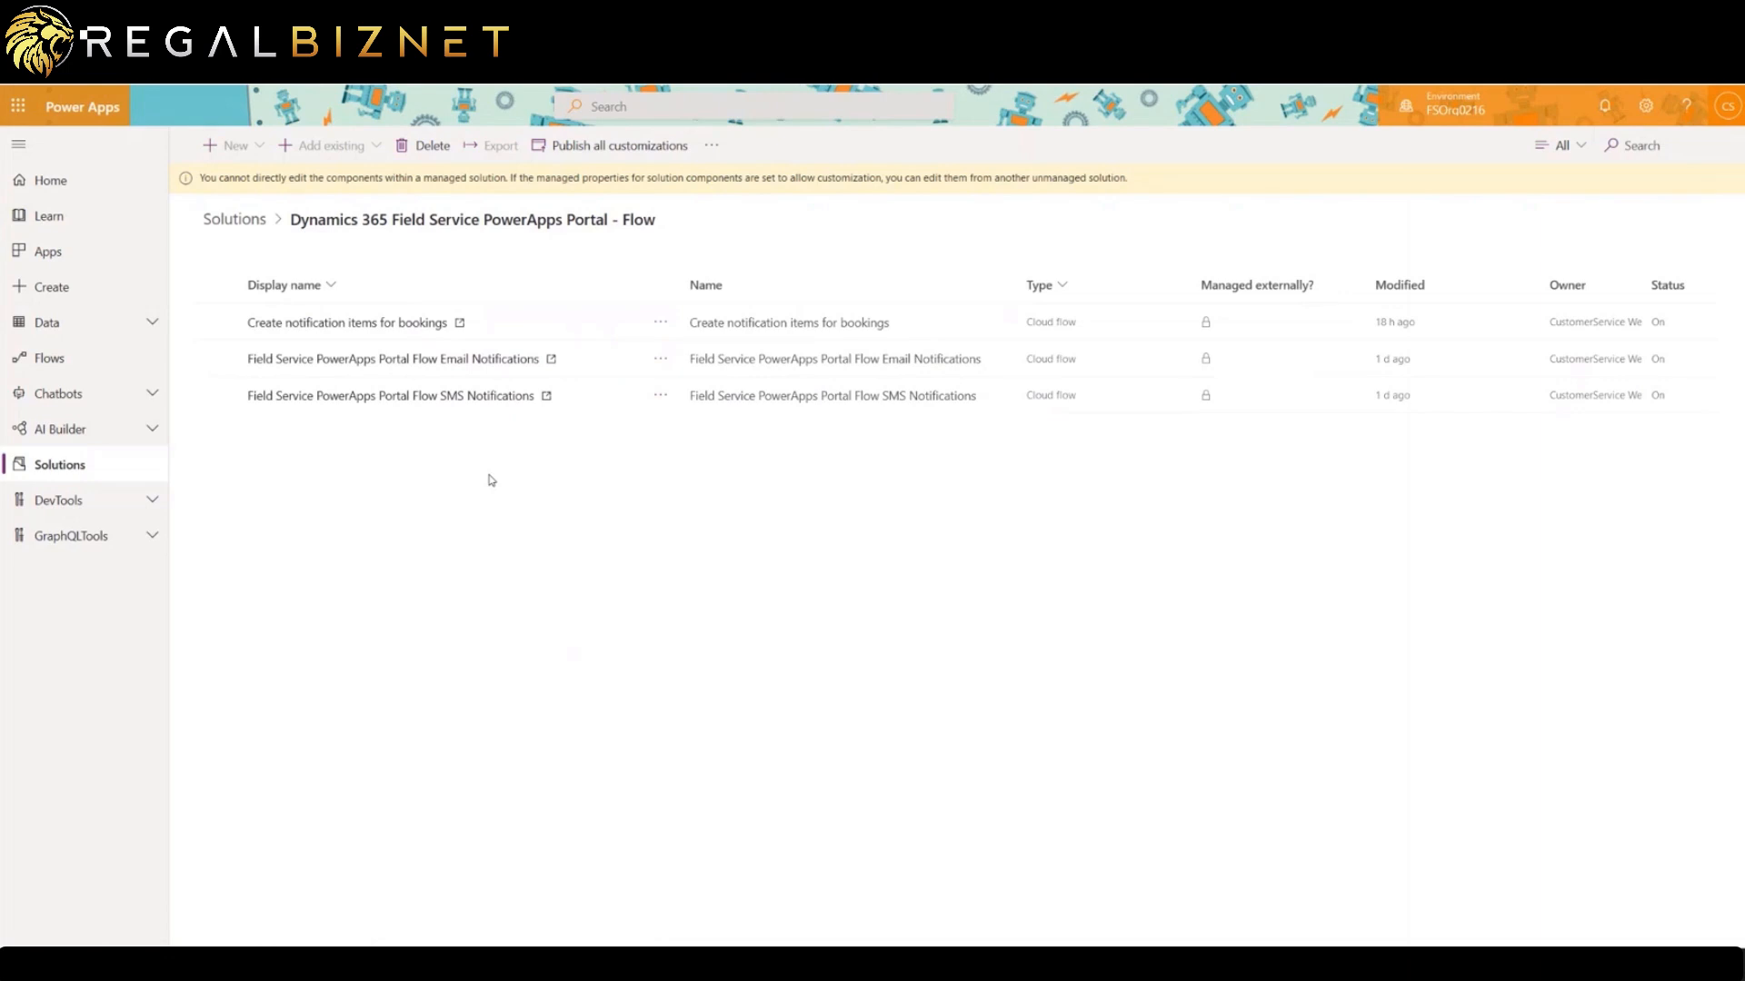
Inspect the Send an email action's connections in the Email Notifications flow and return to the solution without saving.
click(436, 360)
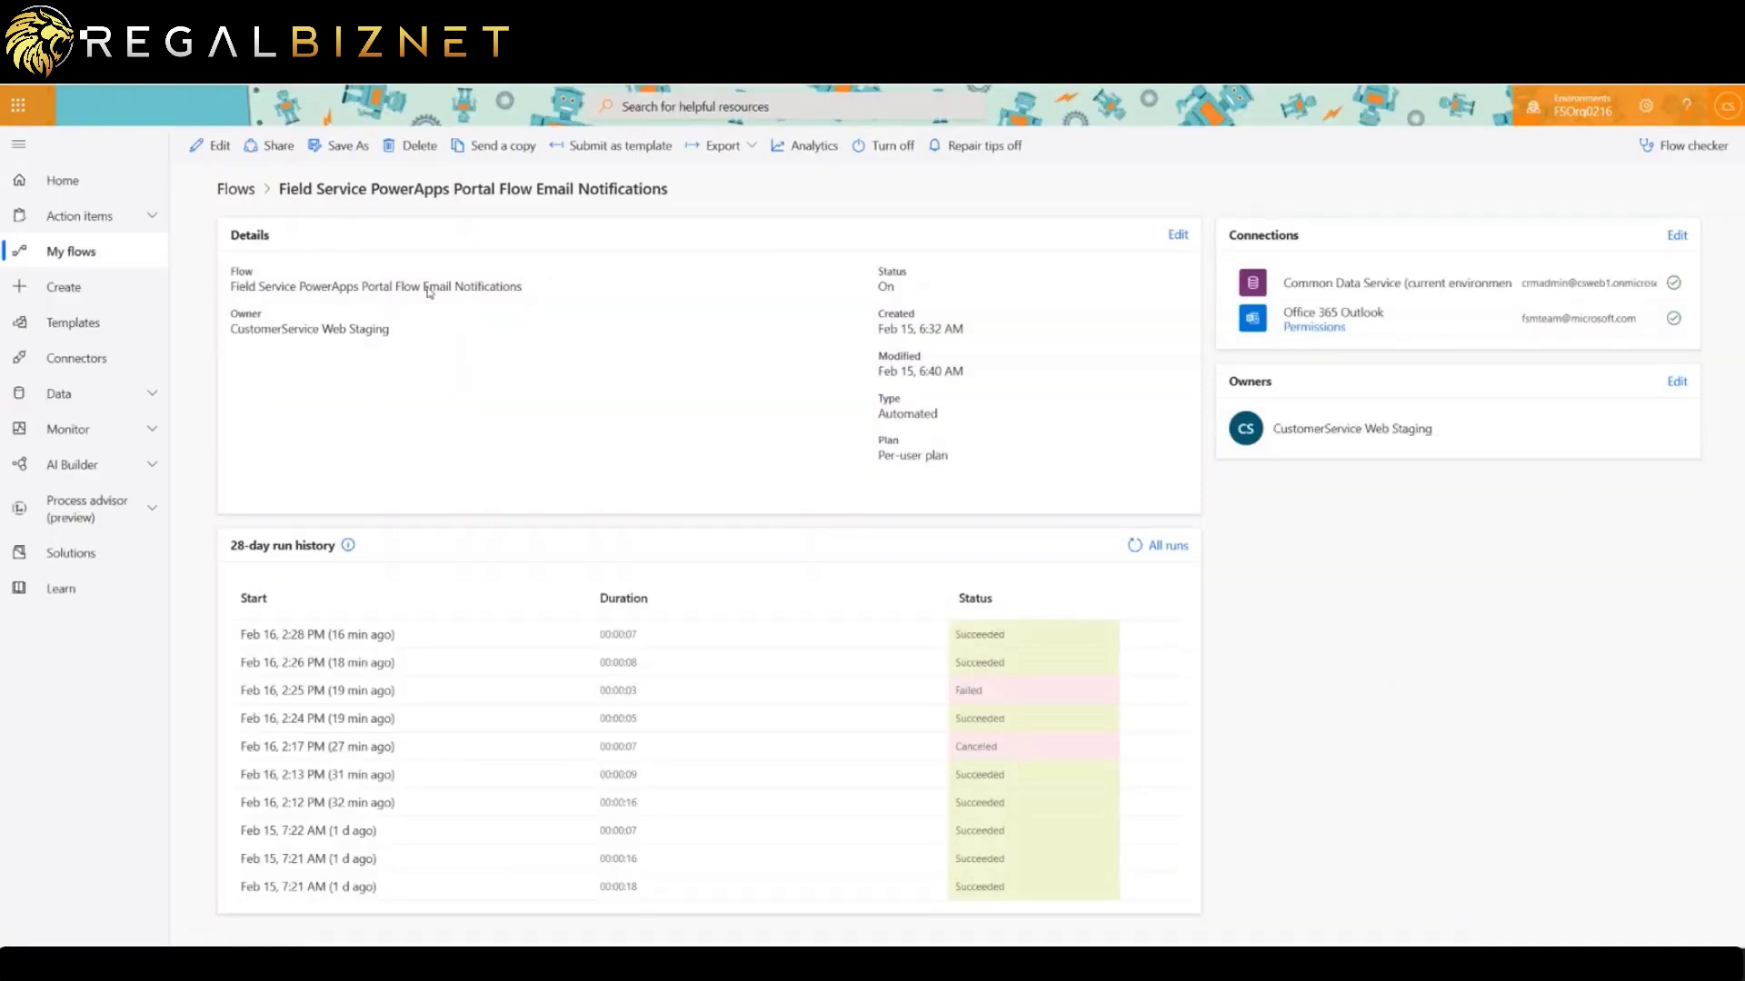
click(214, 146)
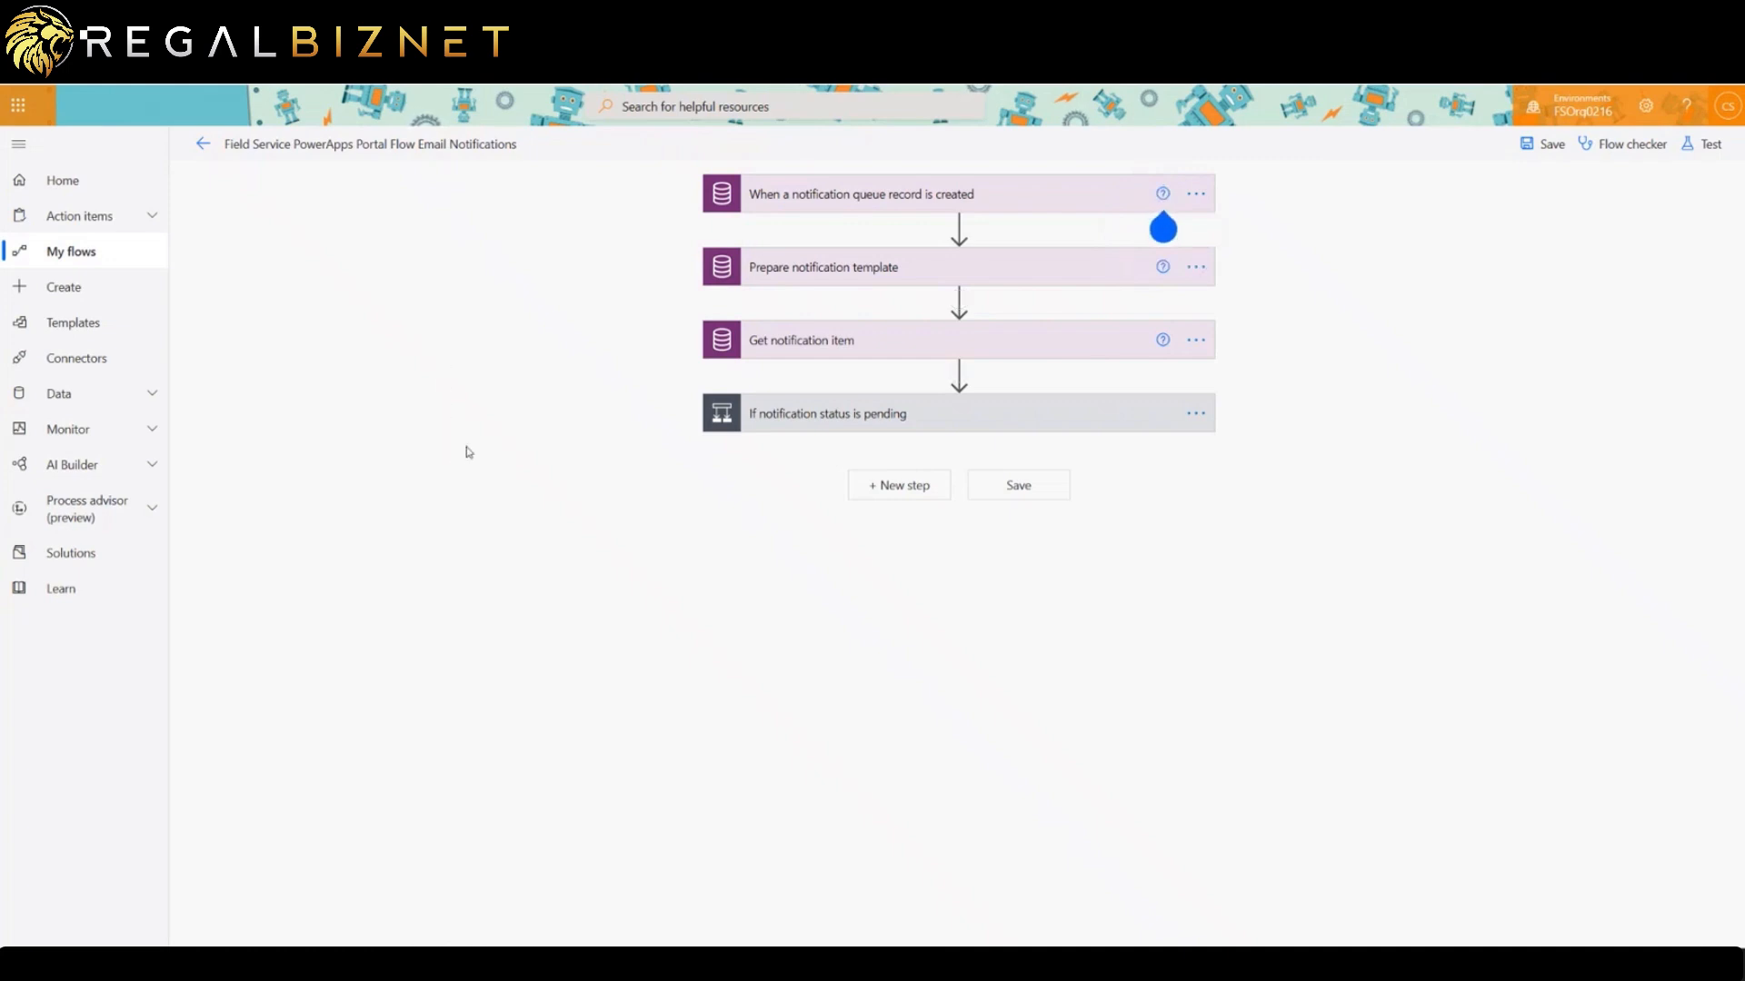
click(995, 419)
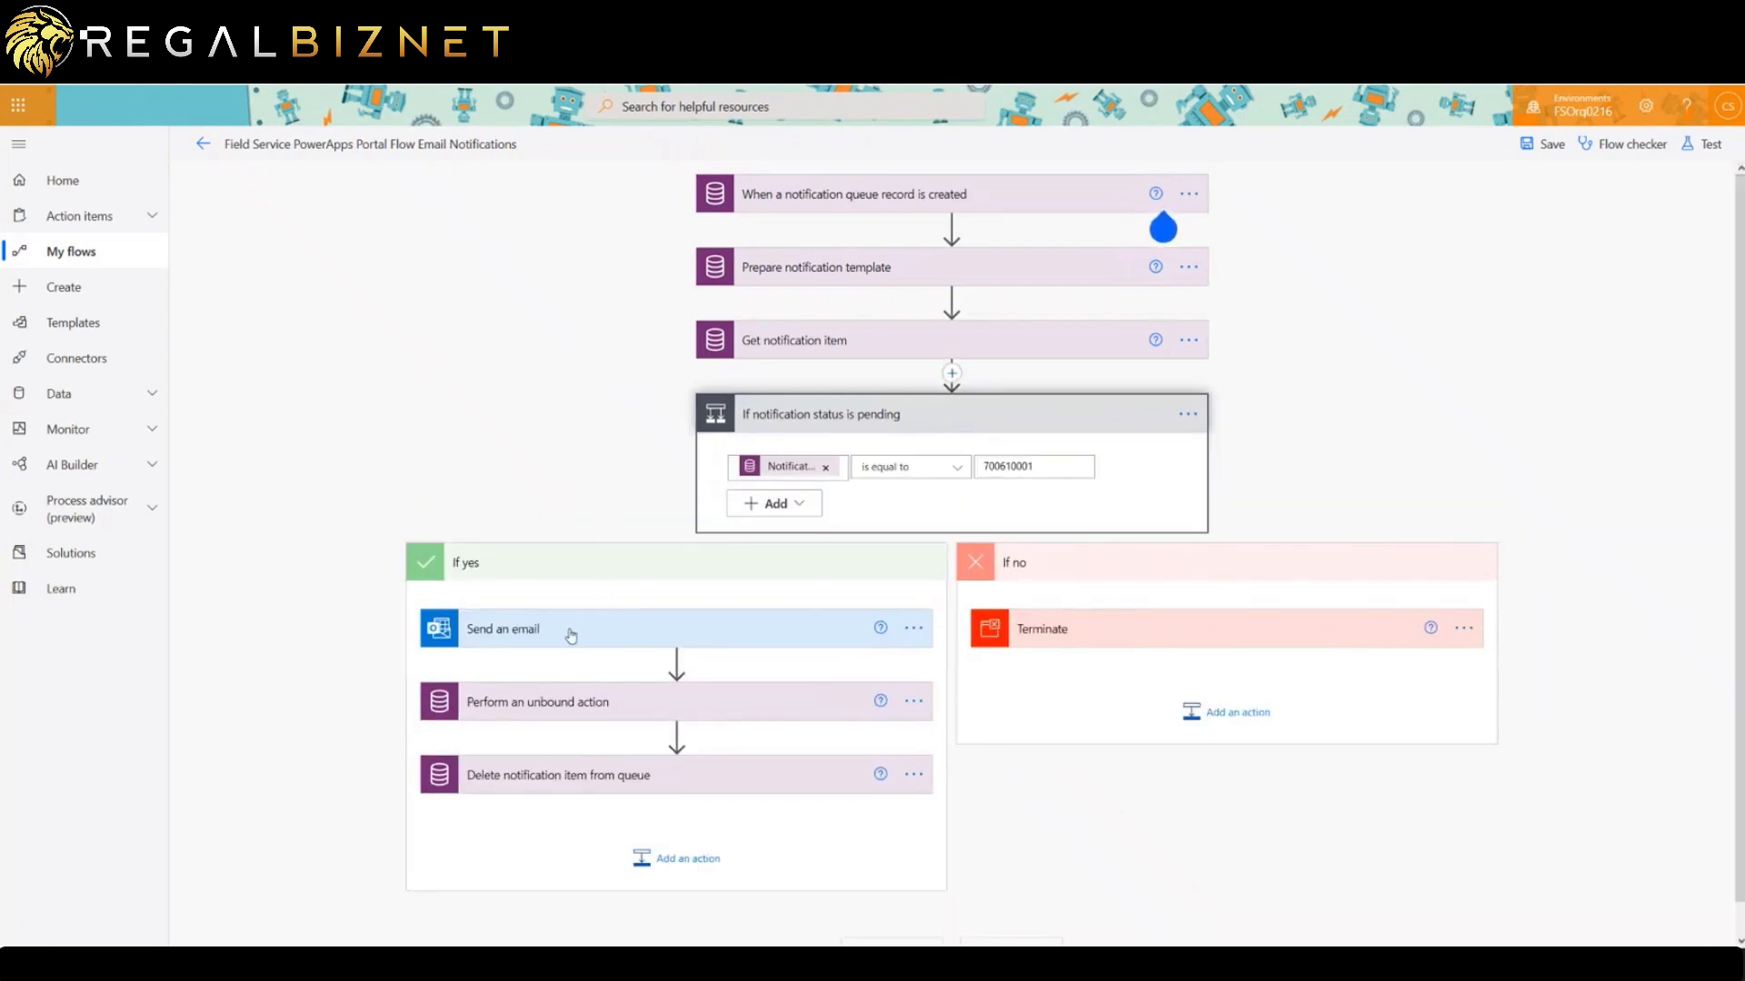
click(760, 629)
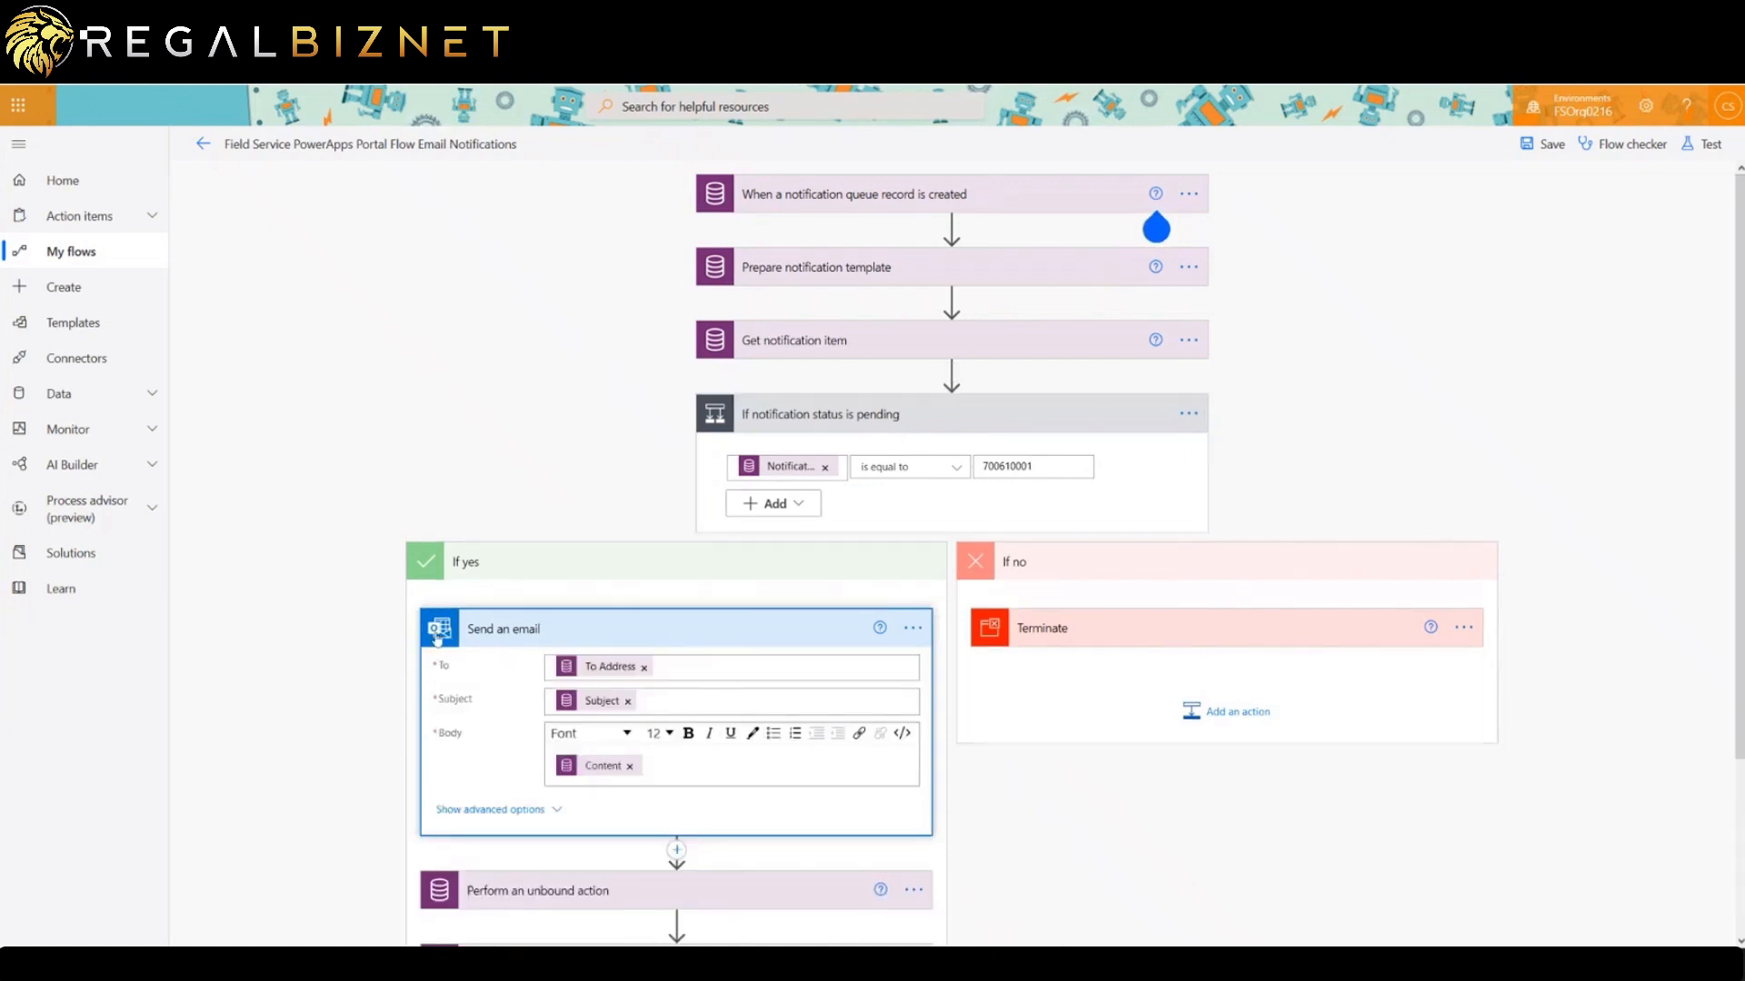
click(912, 628)
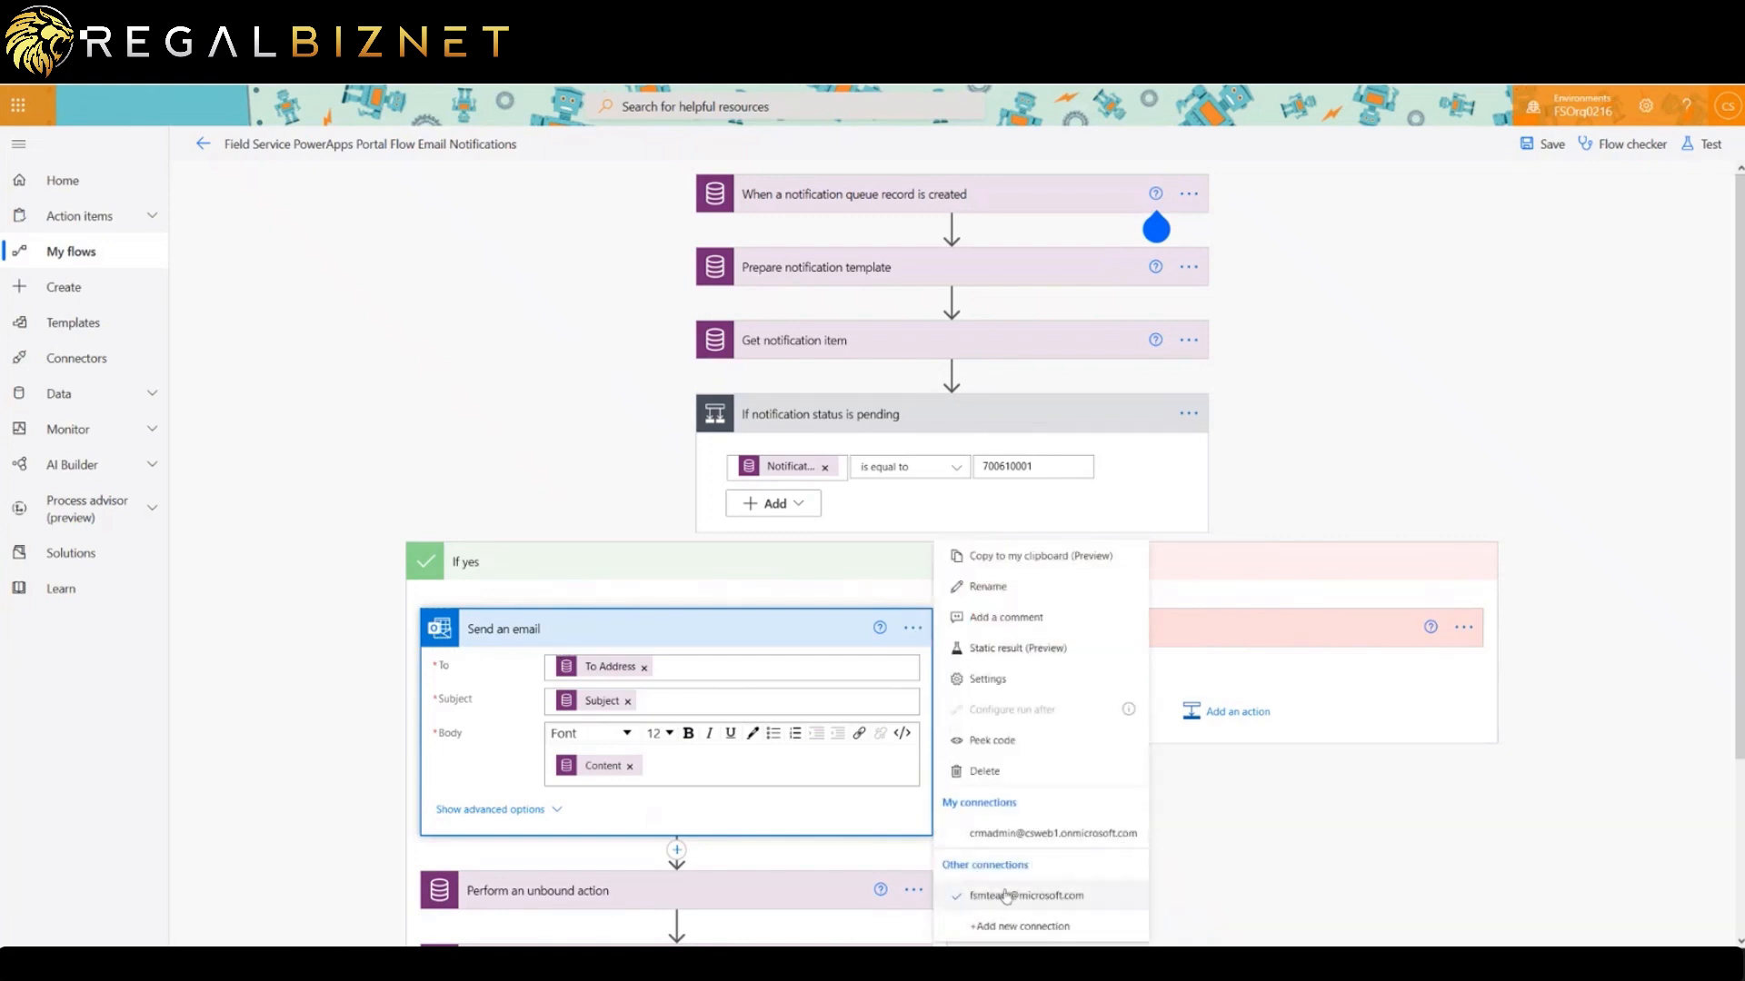
click(360, 489)
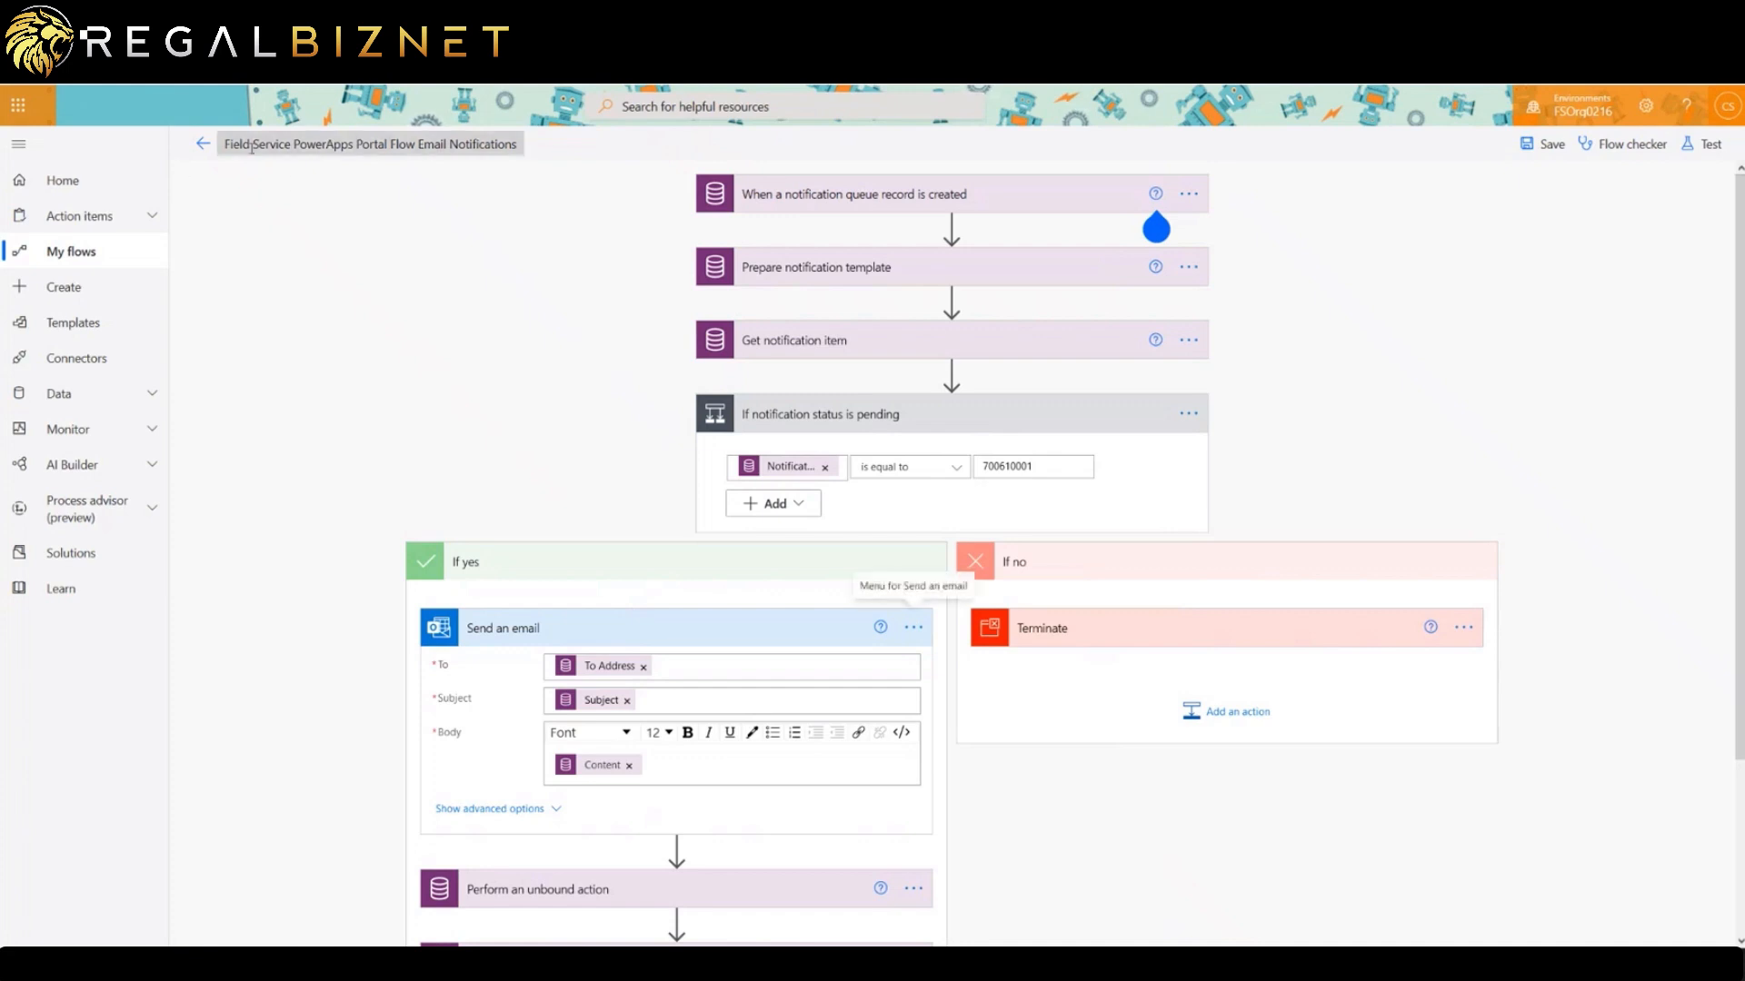
click(203, 143)
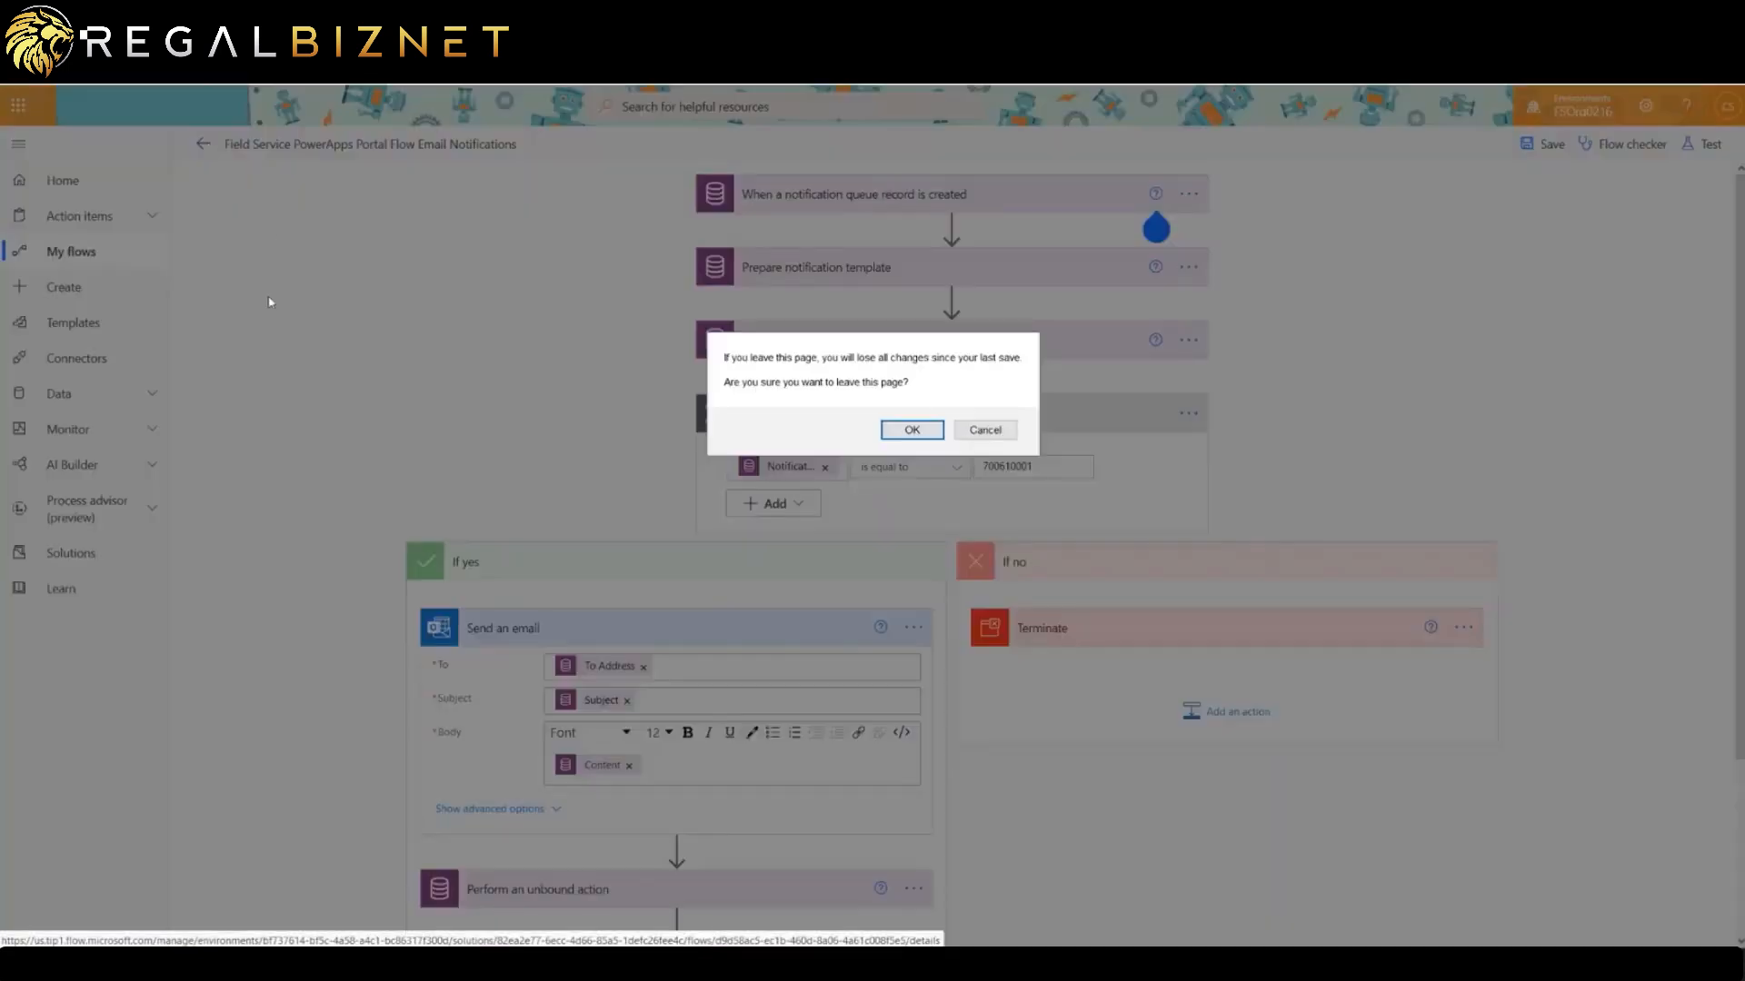
click(911, 429)
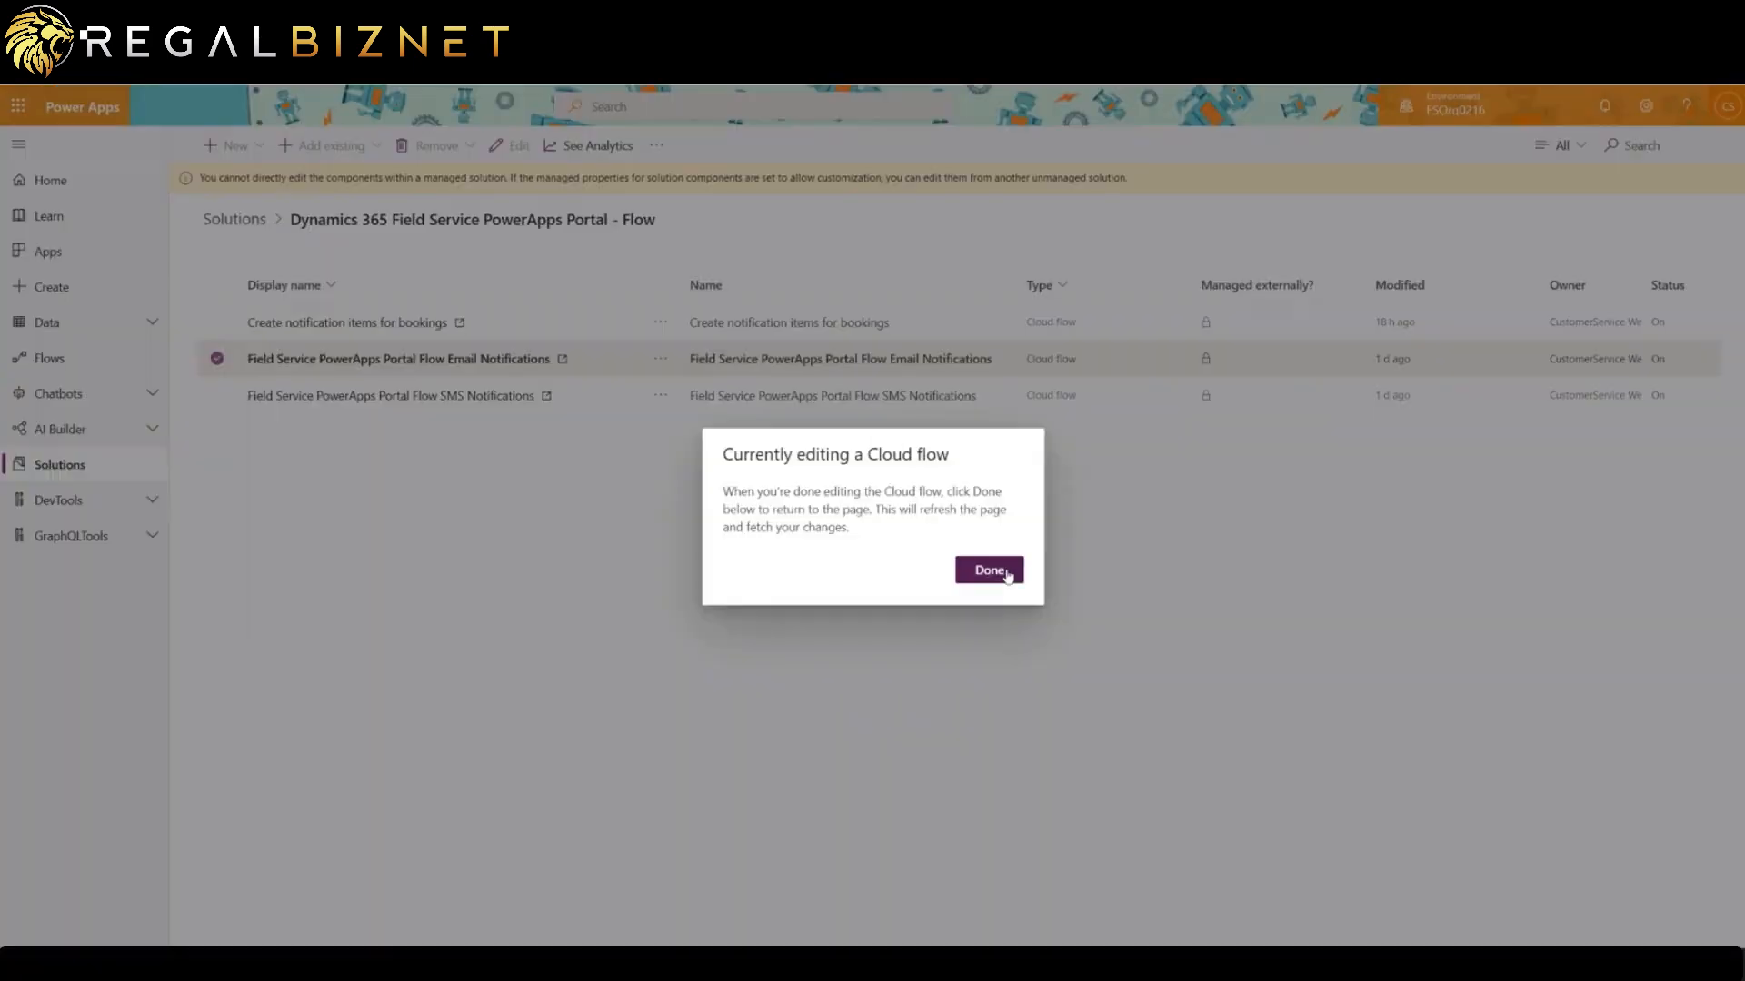
click(1006, 573)
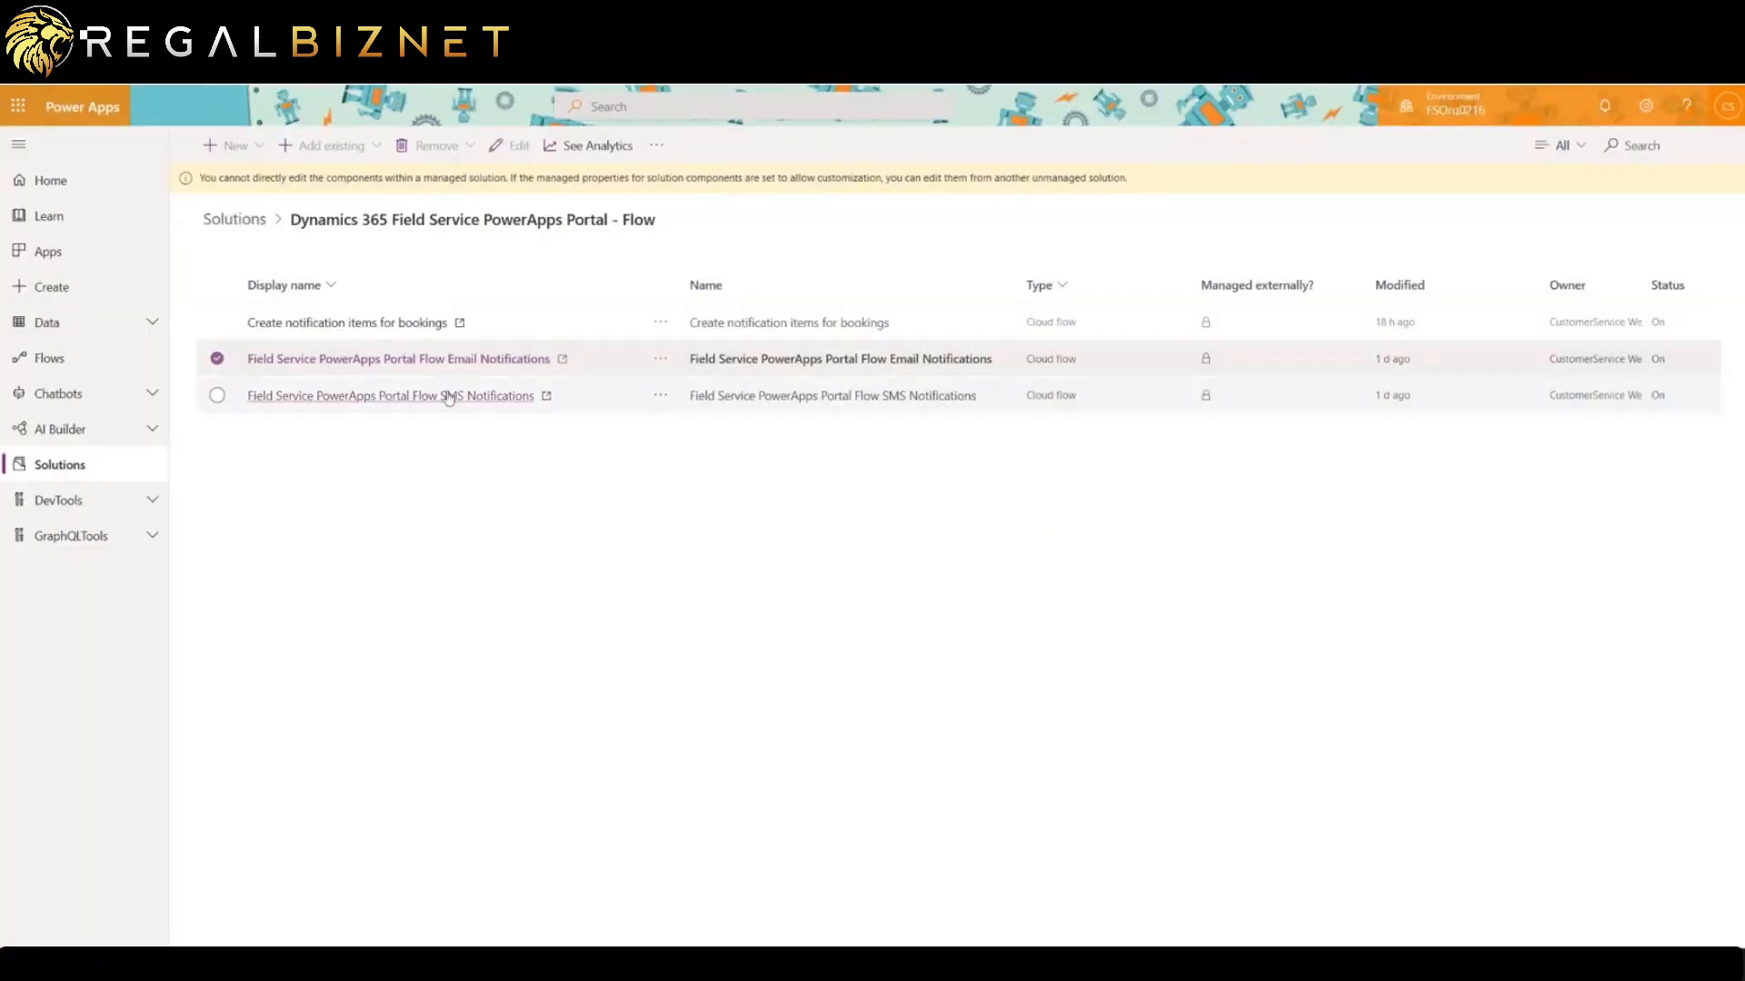
Inspect the Send Text Message (SMS) action and its connections in the Field Service PowerApps Portal Flow SMS Notifications flow.
click(367, 400)
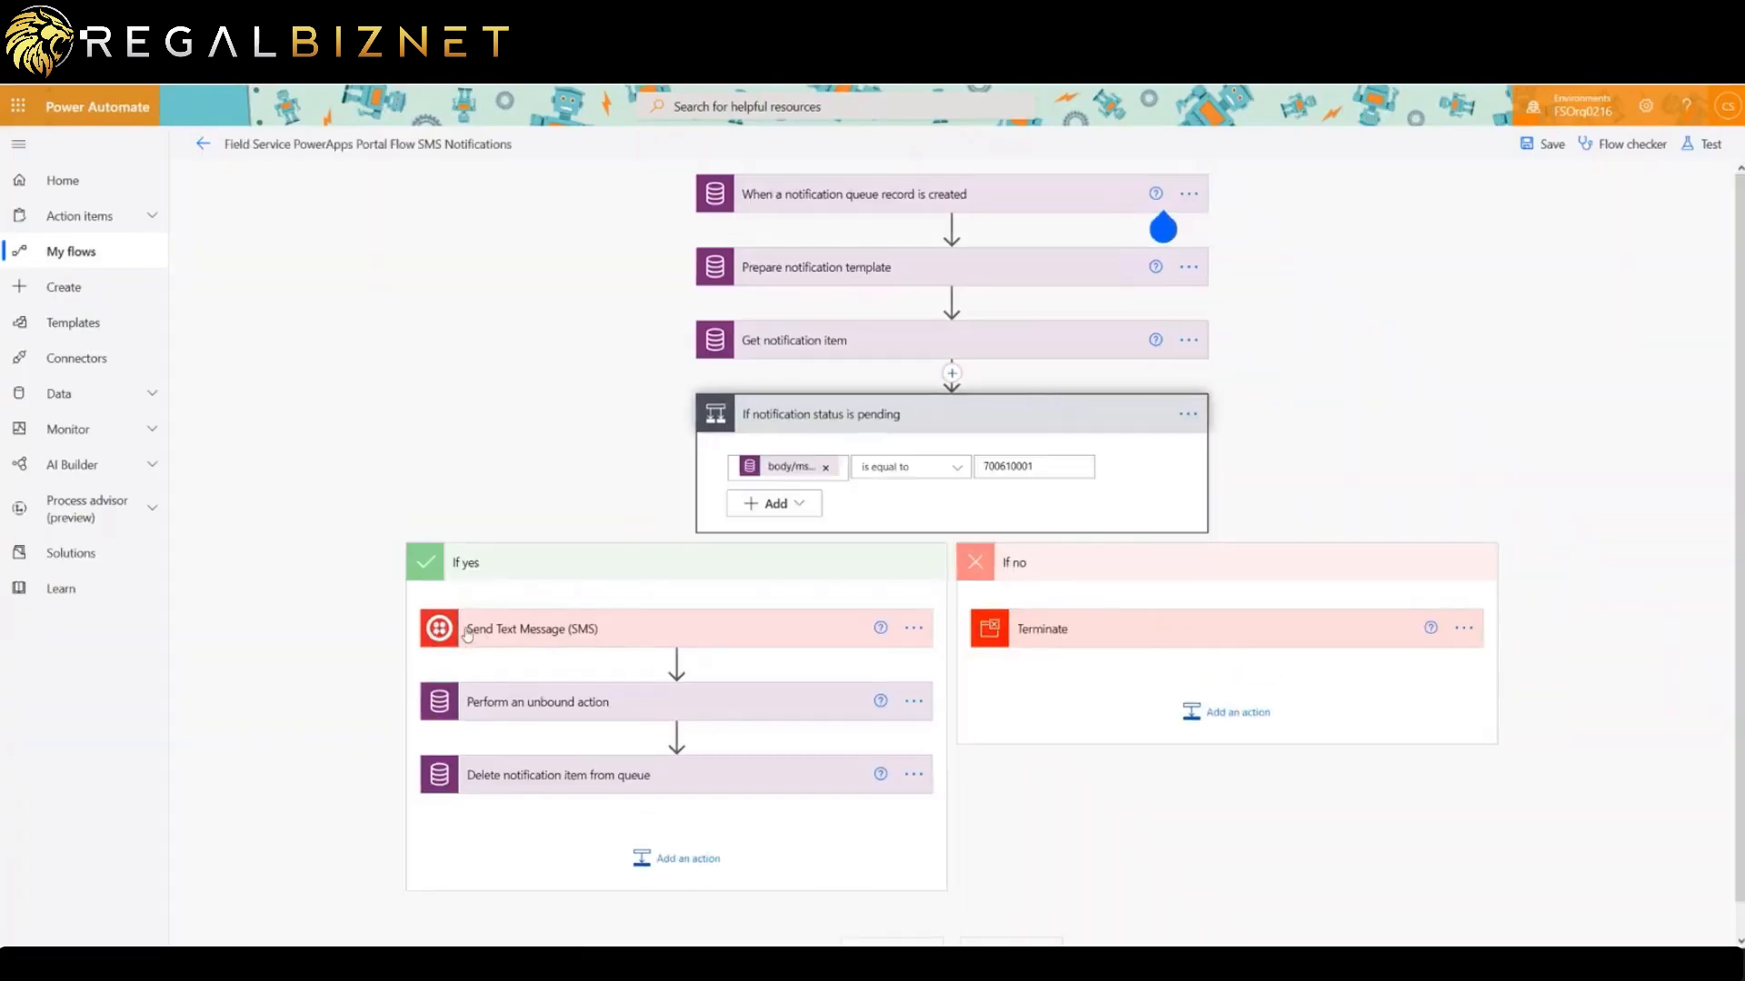
click(762, 629)
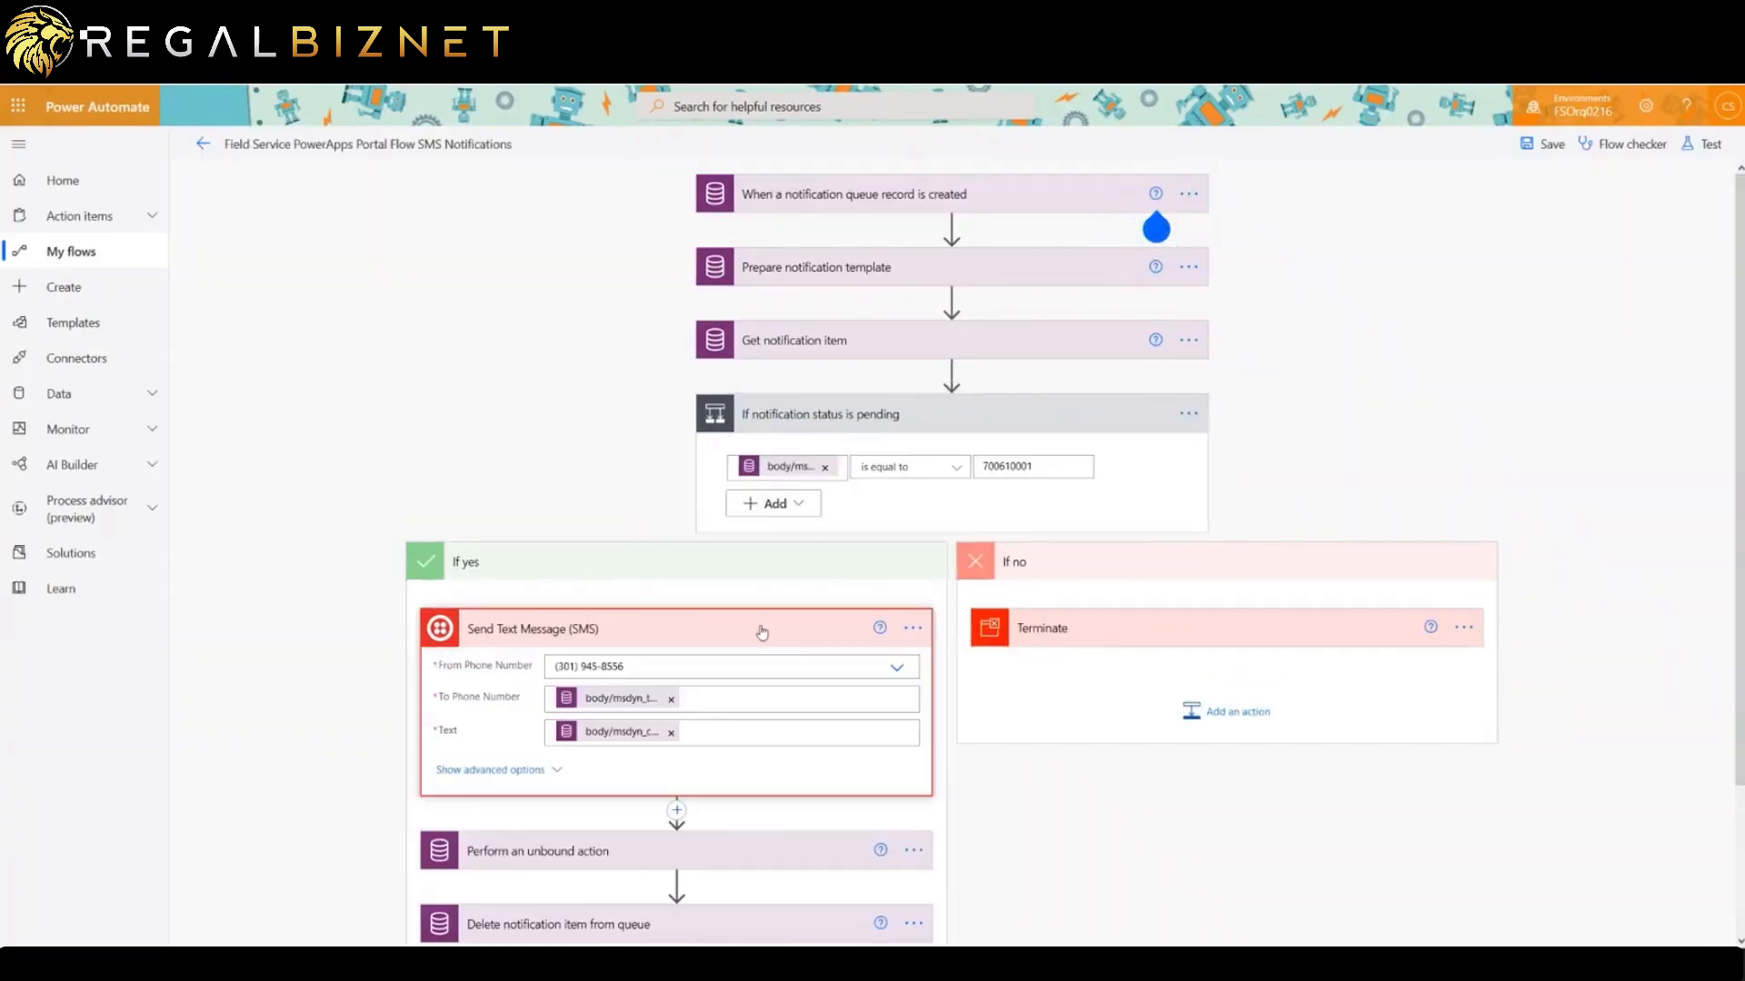
click(914, 629)
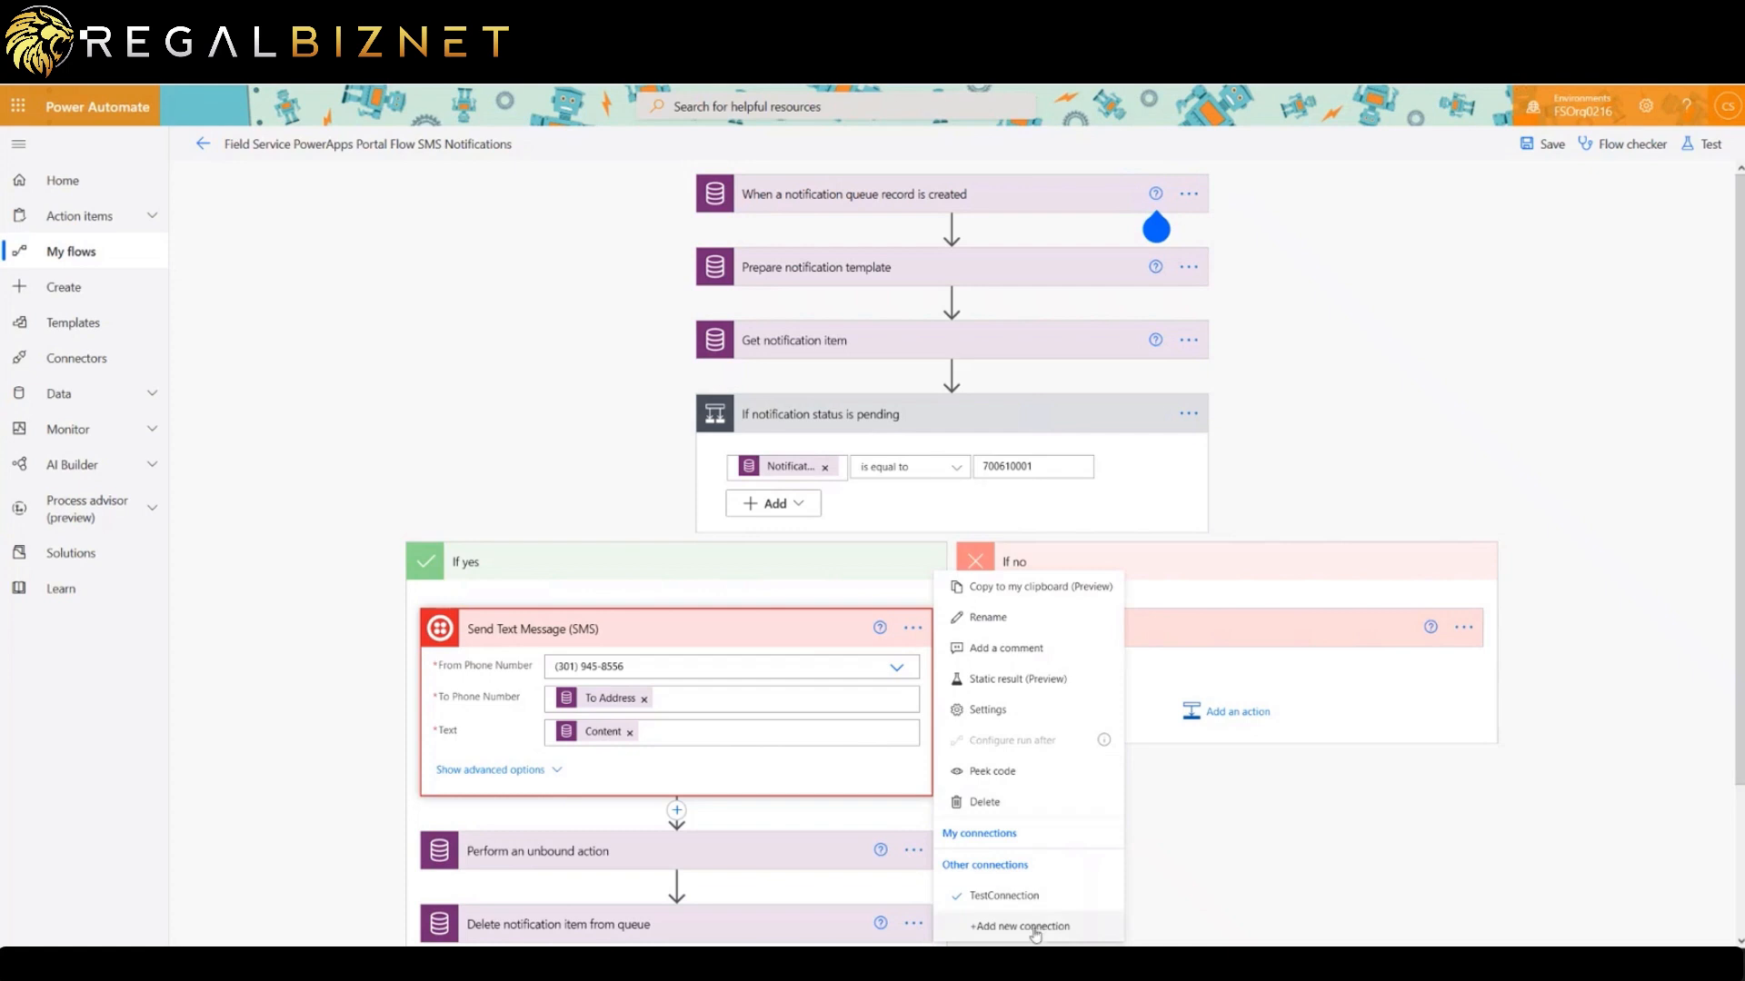
click(400, 415)
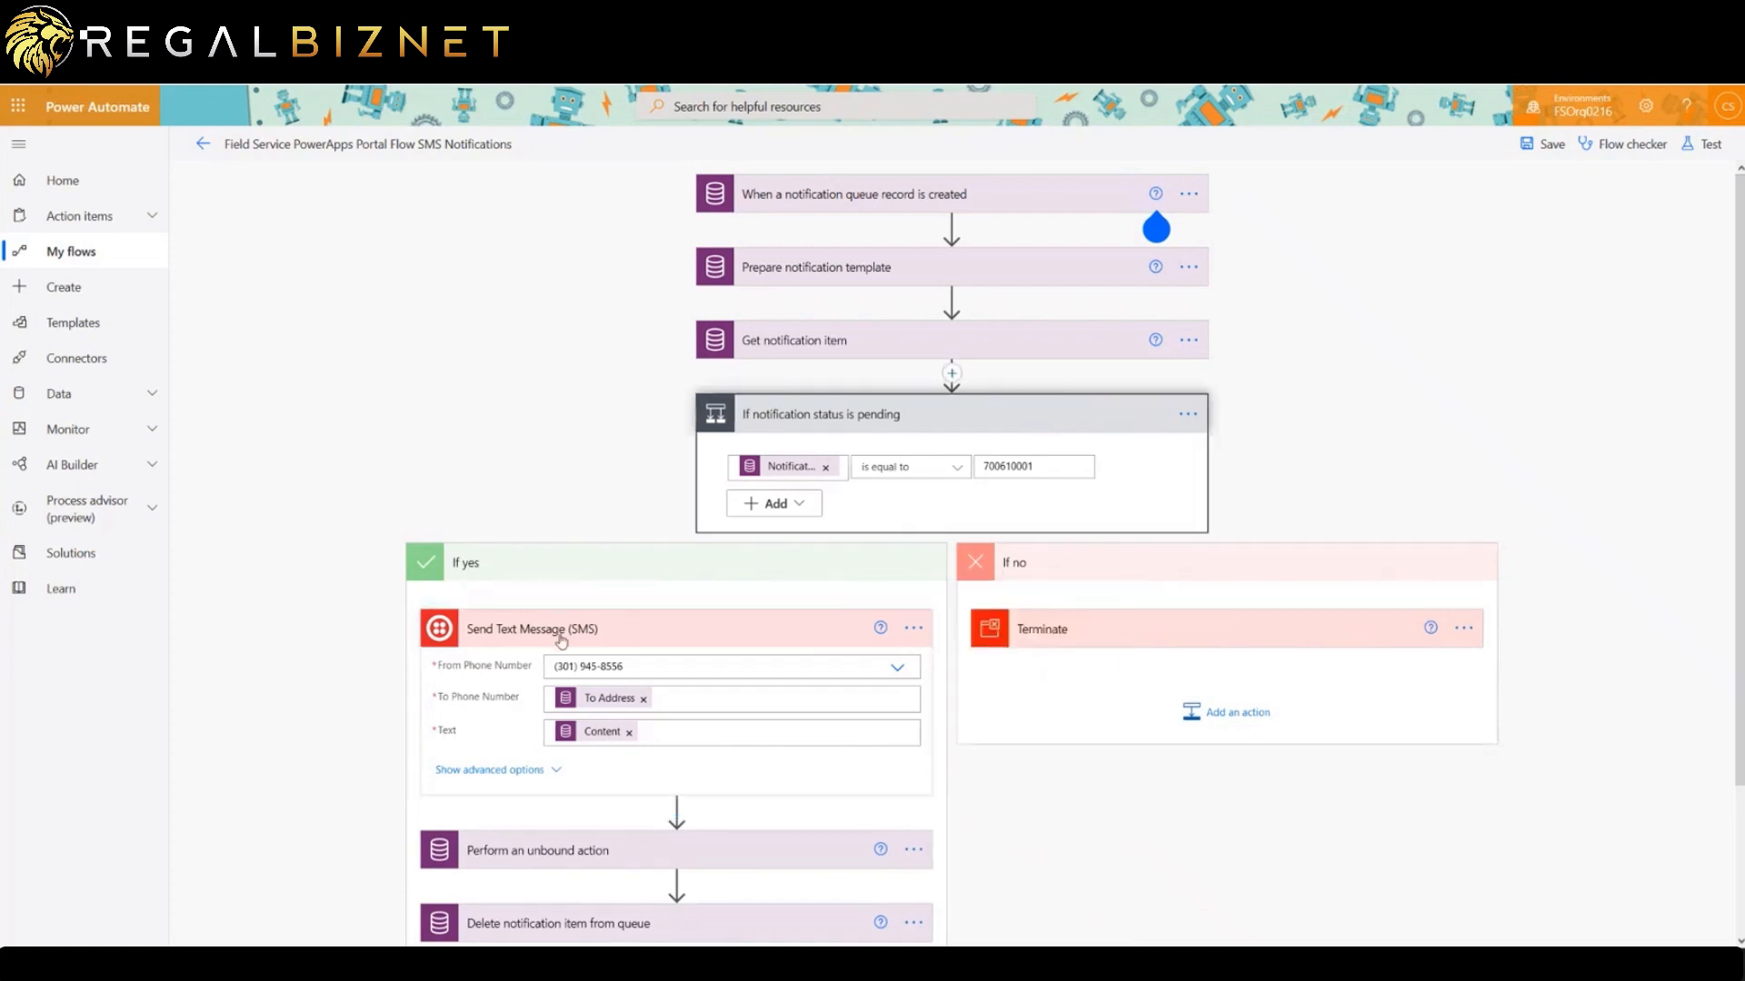
click(592, 556)
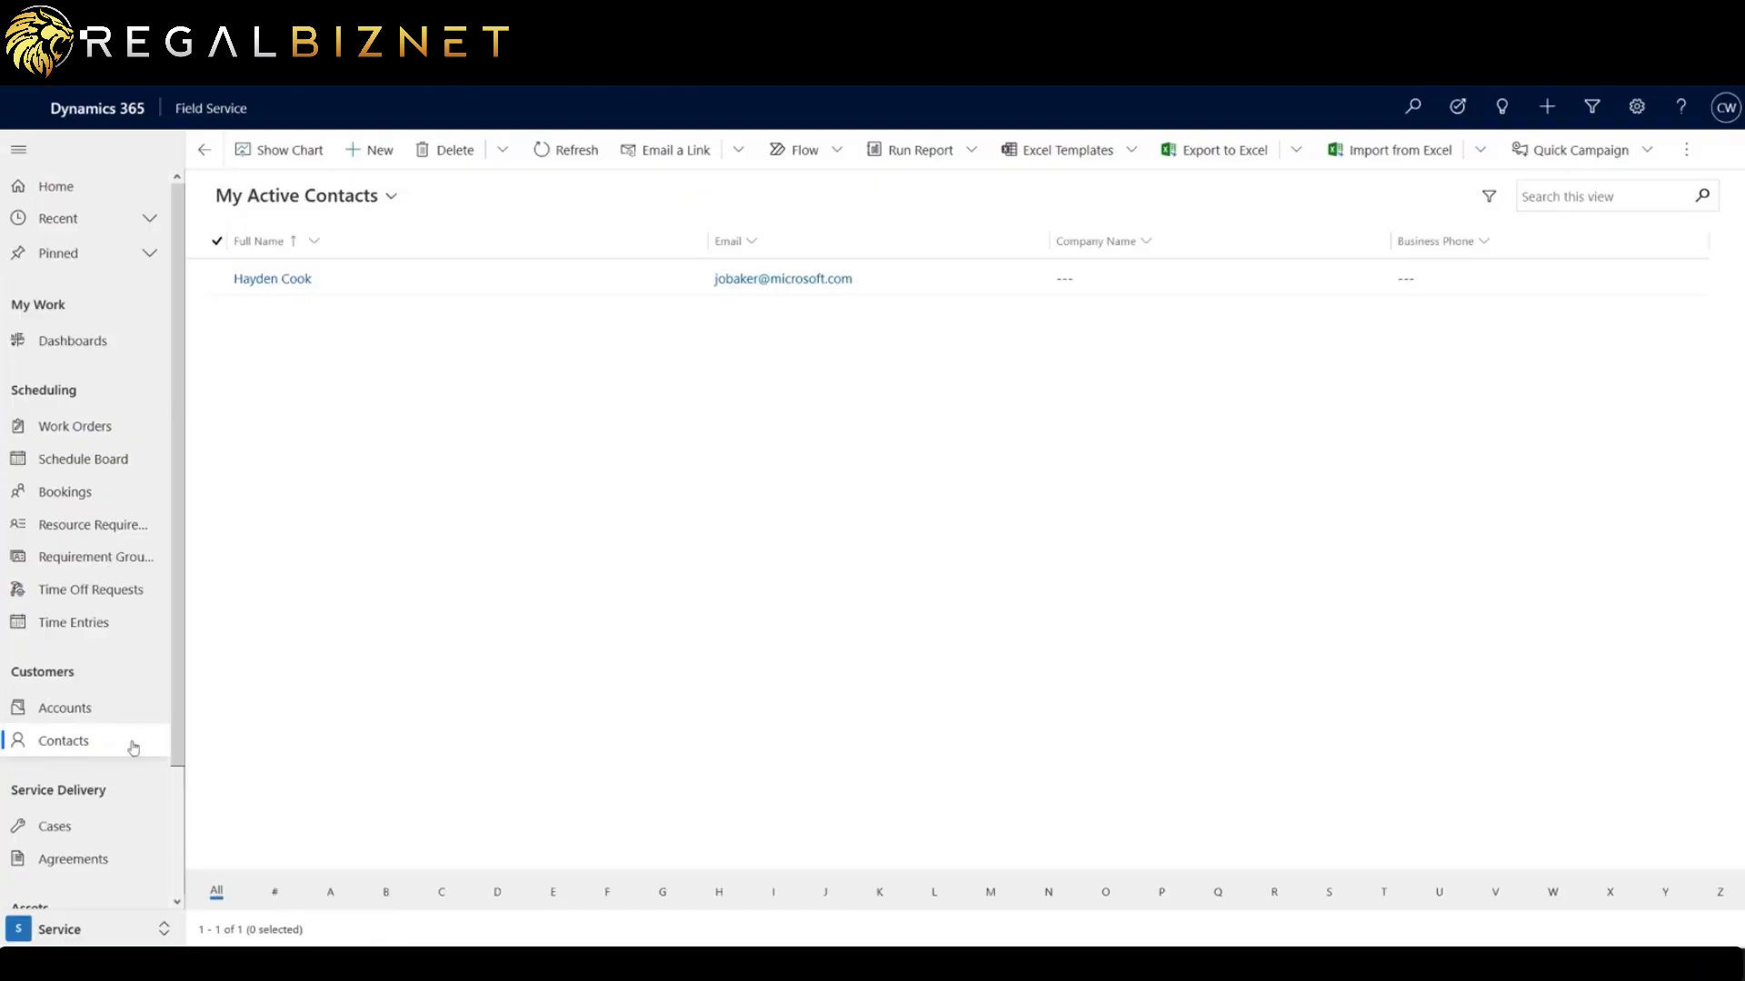
In Dynamics 365 Field Service, go to the Settings area and open the Contoso Cable Customer Portal settings record.
click(108, 931)
click(90, 862)
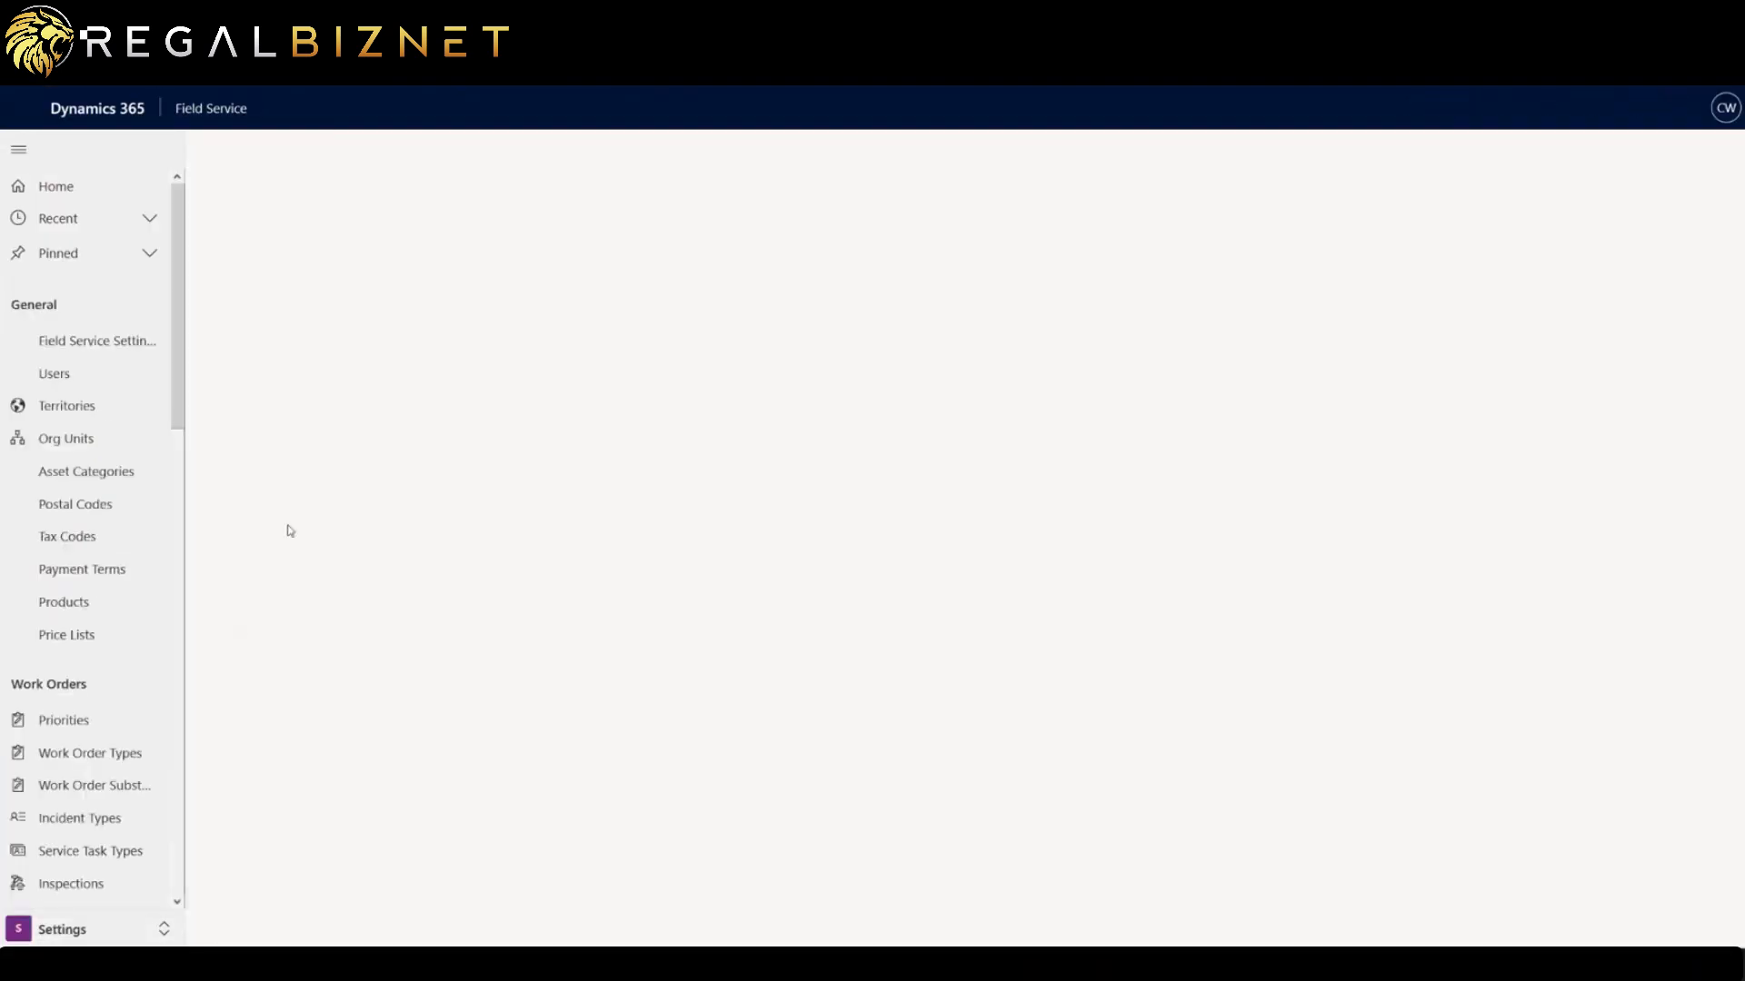
scroll(122, 505, down, 15)
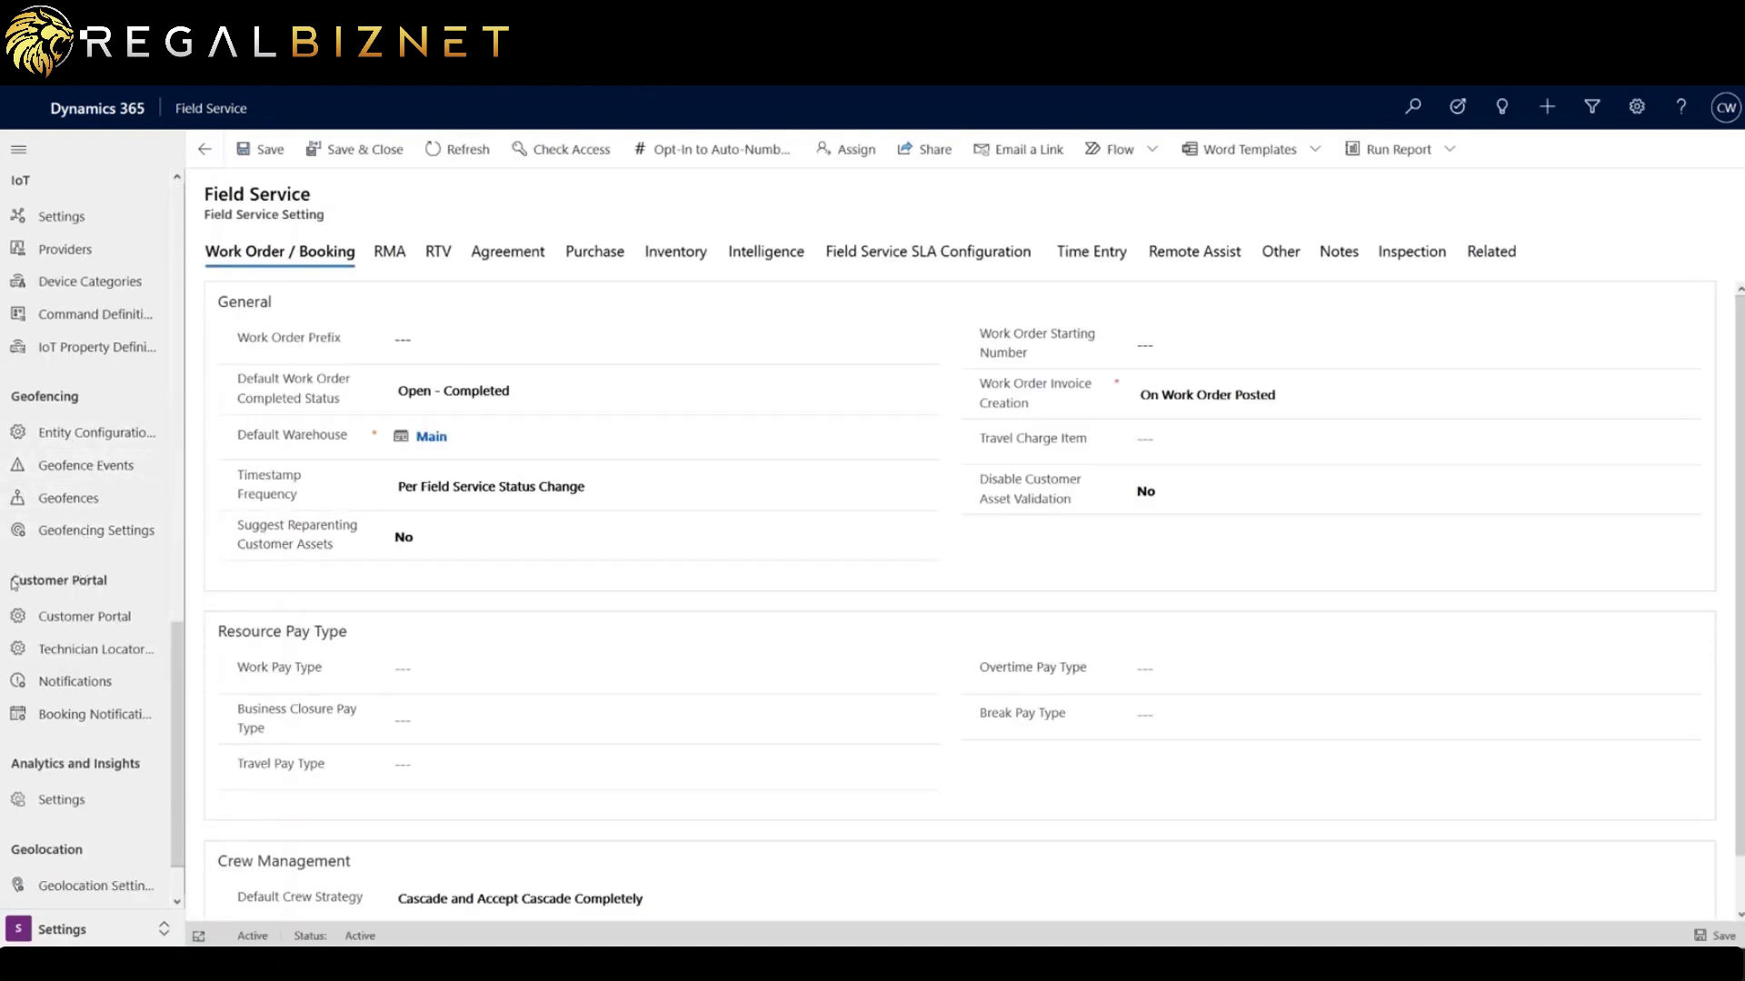
click(81, 623)
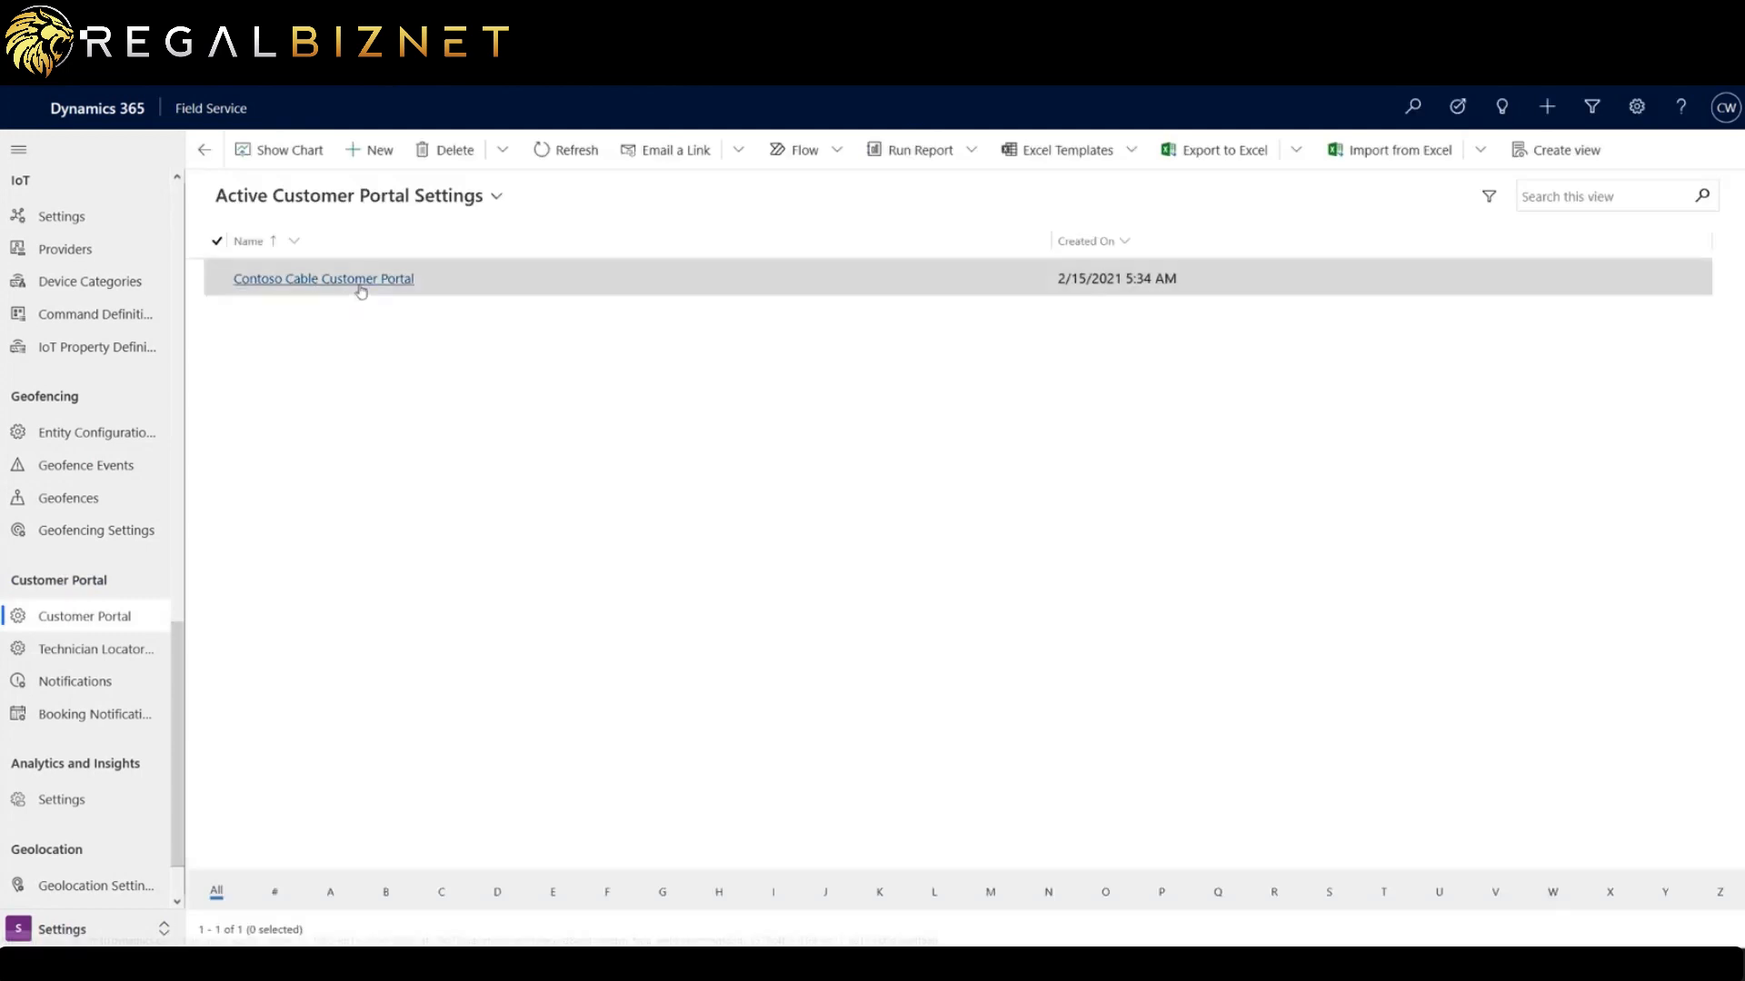
click(360, 281)
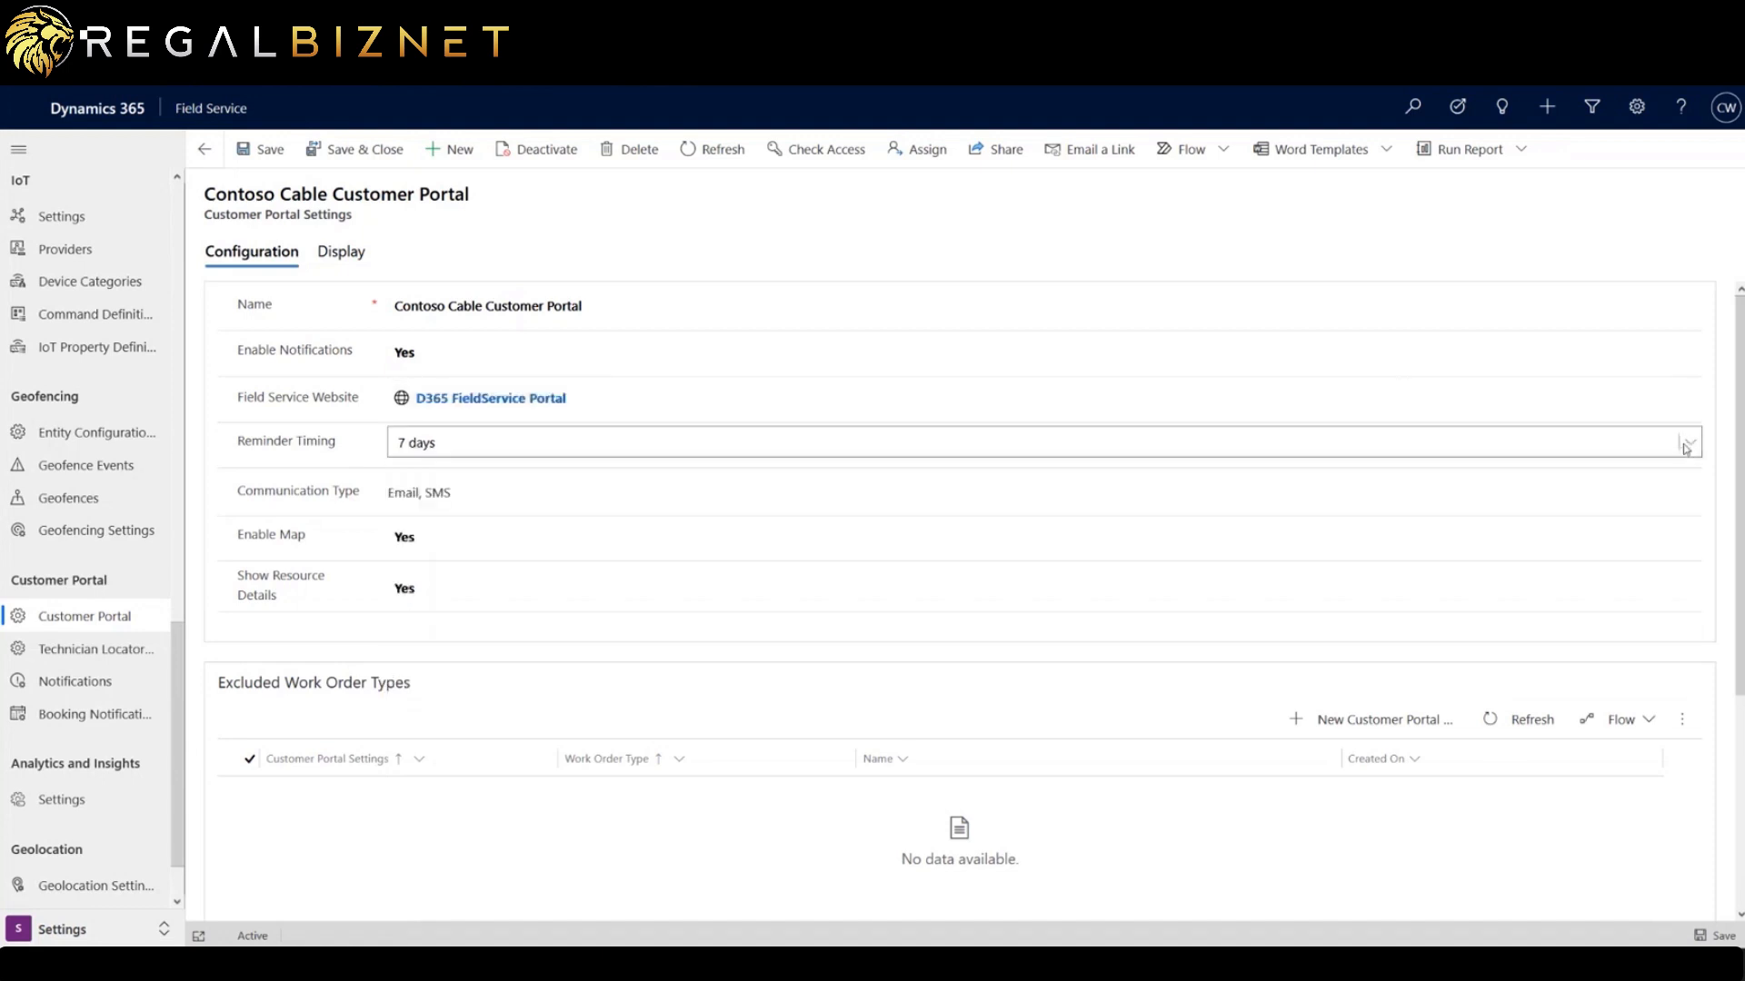
Review the Reminder Timing options and the Excluded Work Order Types and Excluded Accounts sections of the portal configuration.
click(1683, 445)
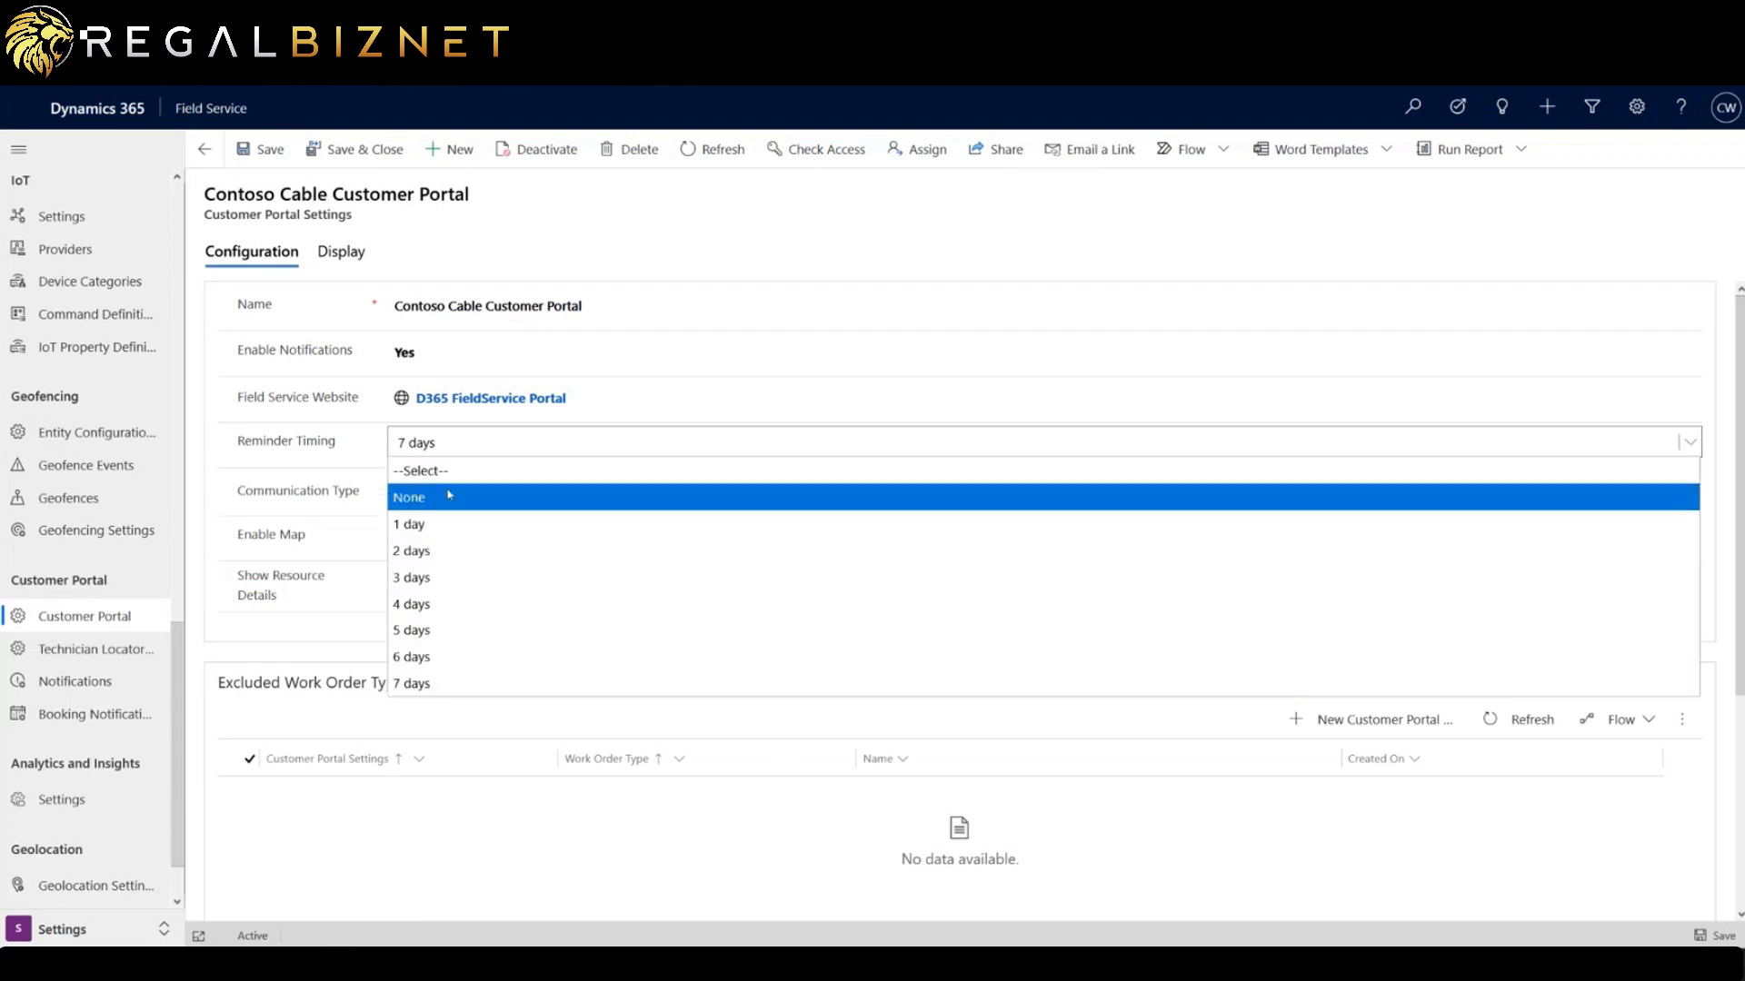
click(346, 443)
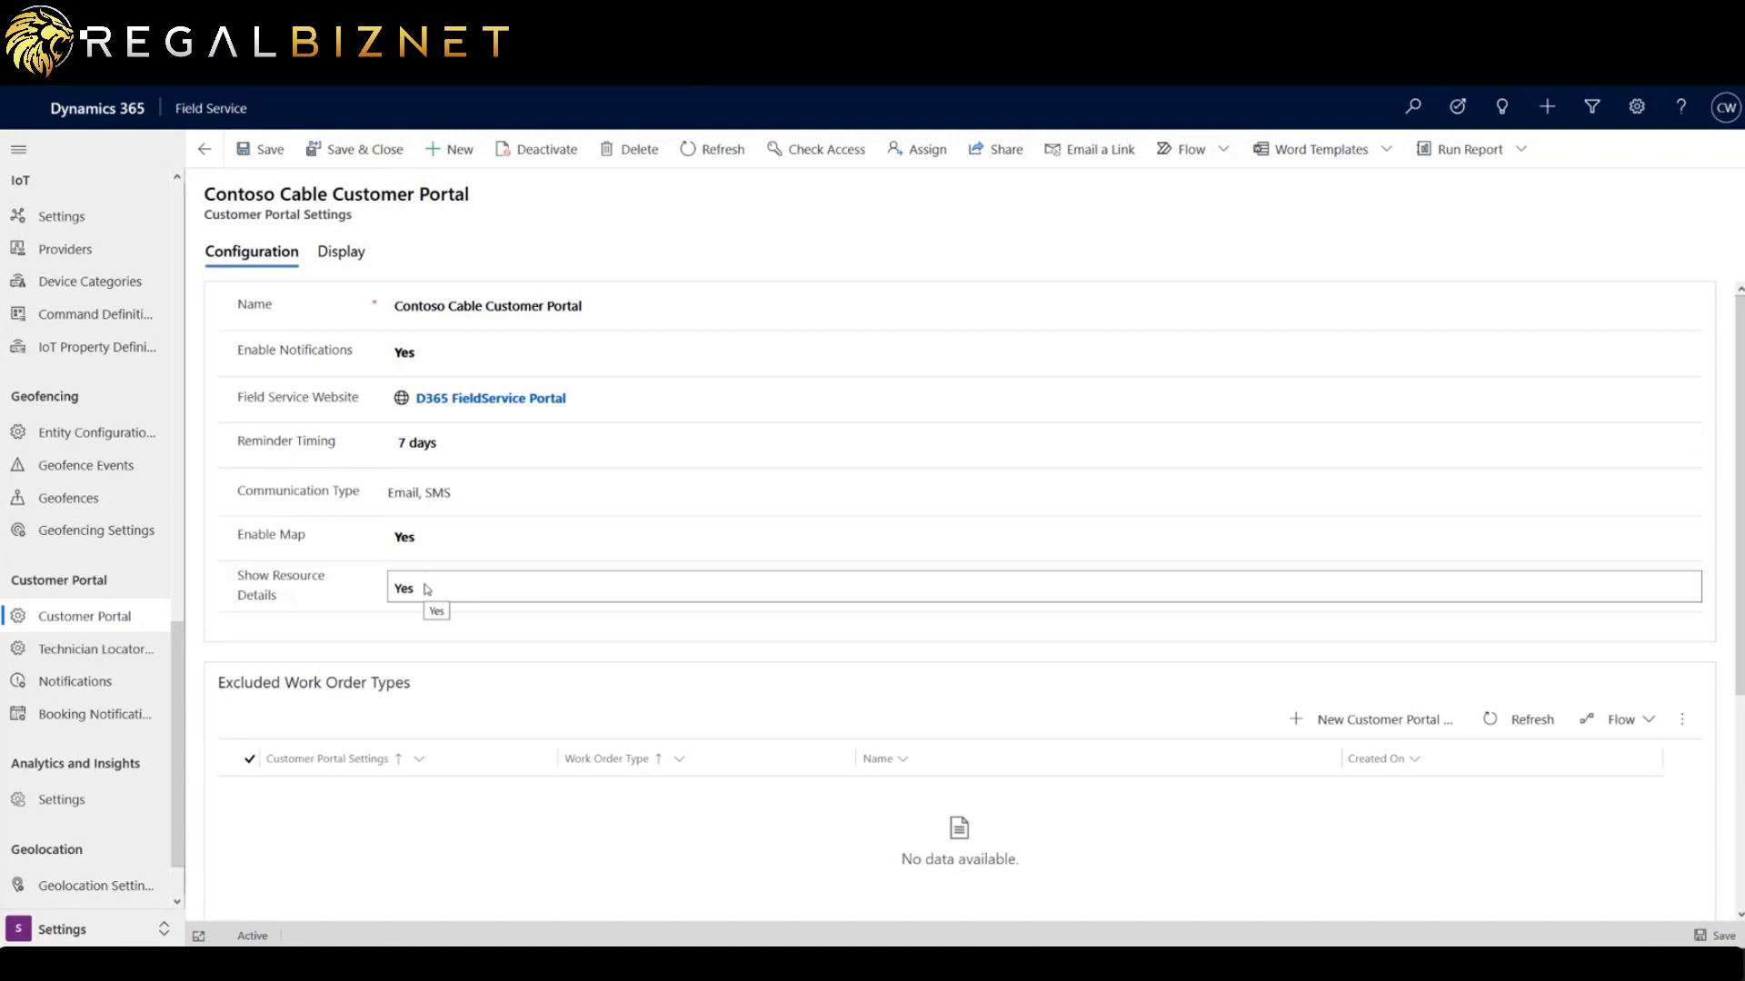
scroll(354, 549, down, 3)
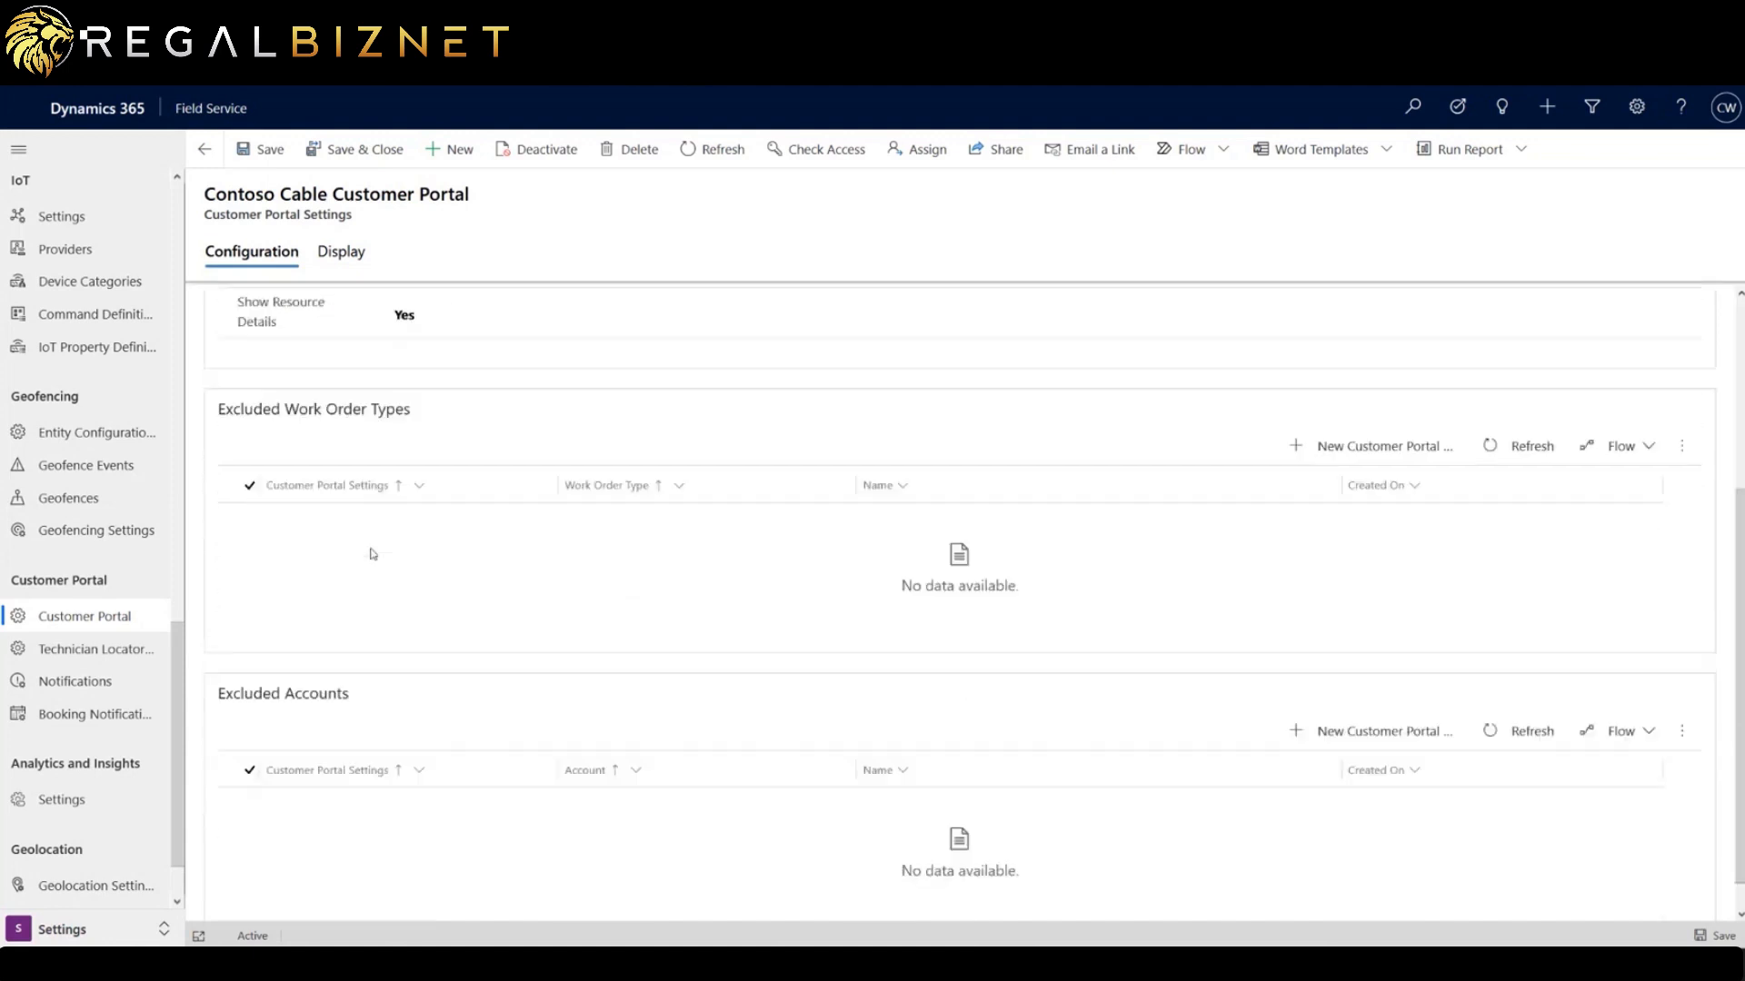
drag(450, 375, 200, 383)
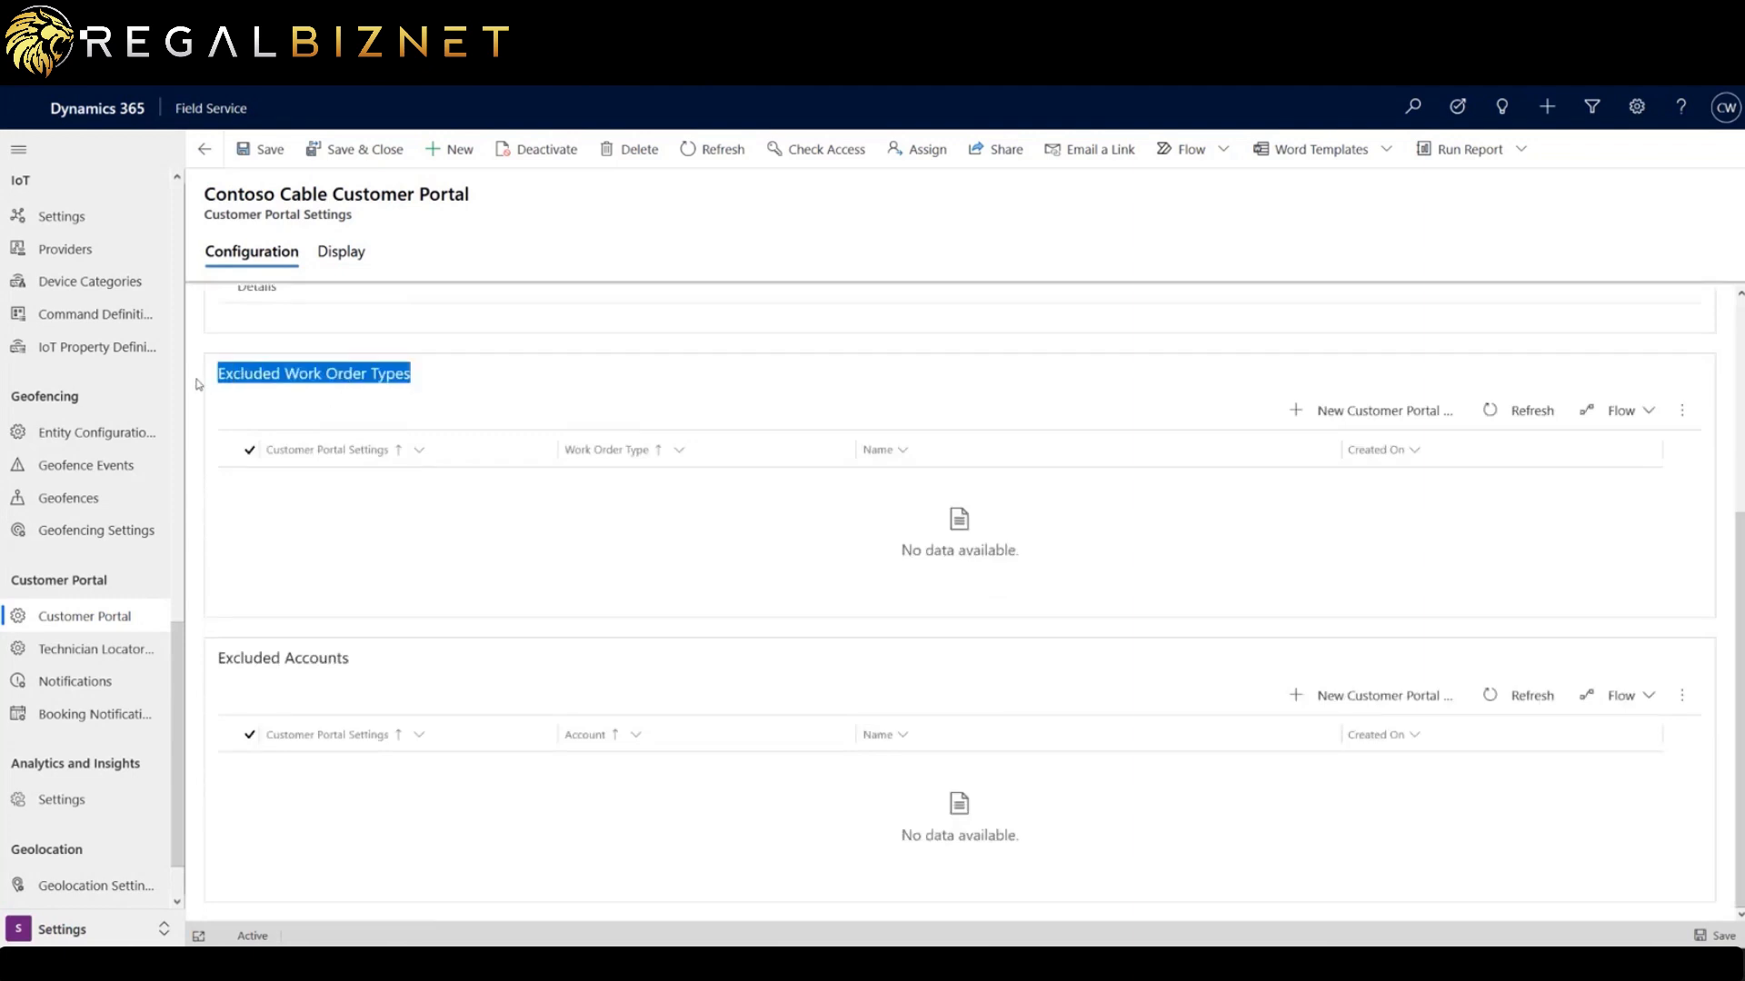
drag(359, 659, 209, 662)
click(393, 637)
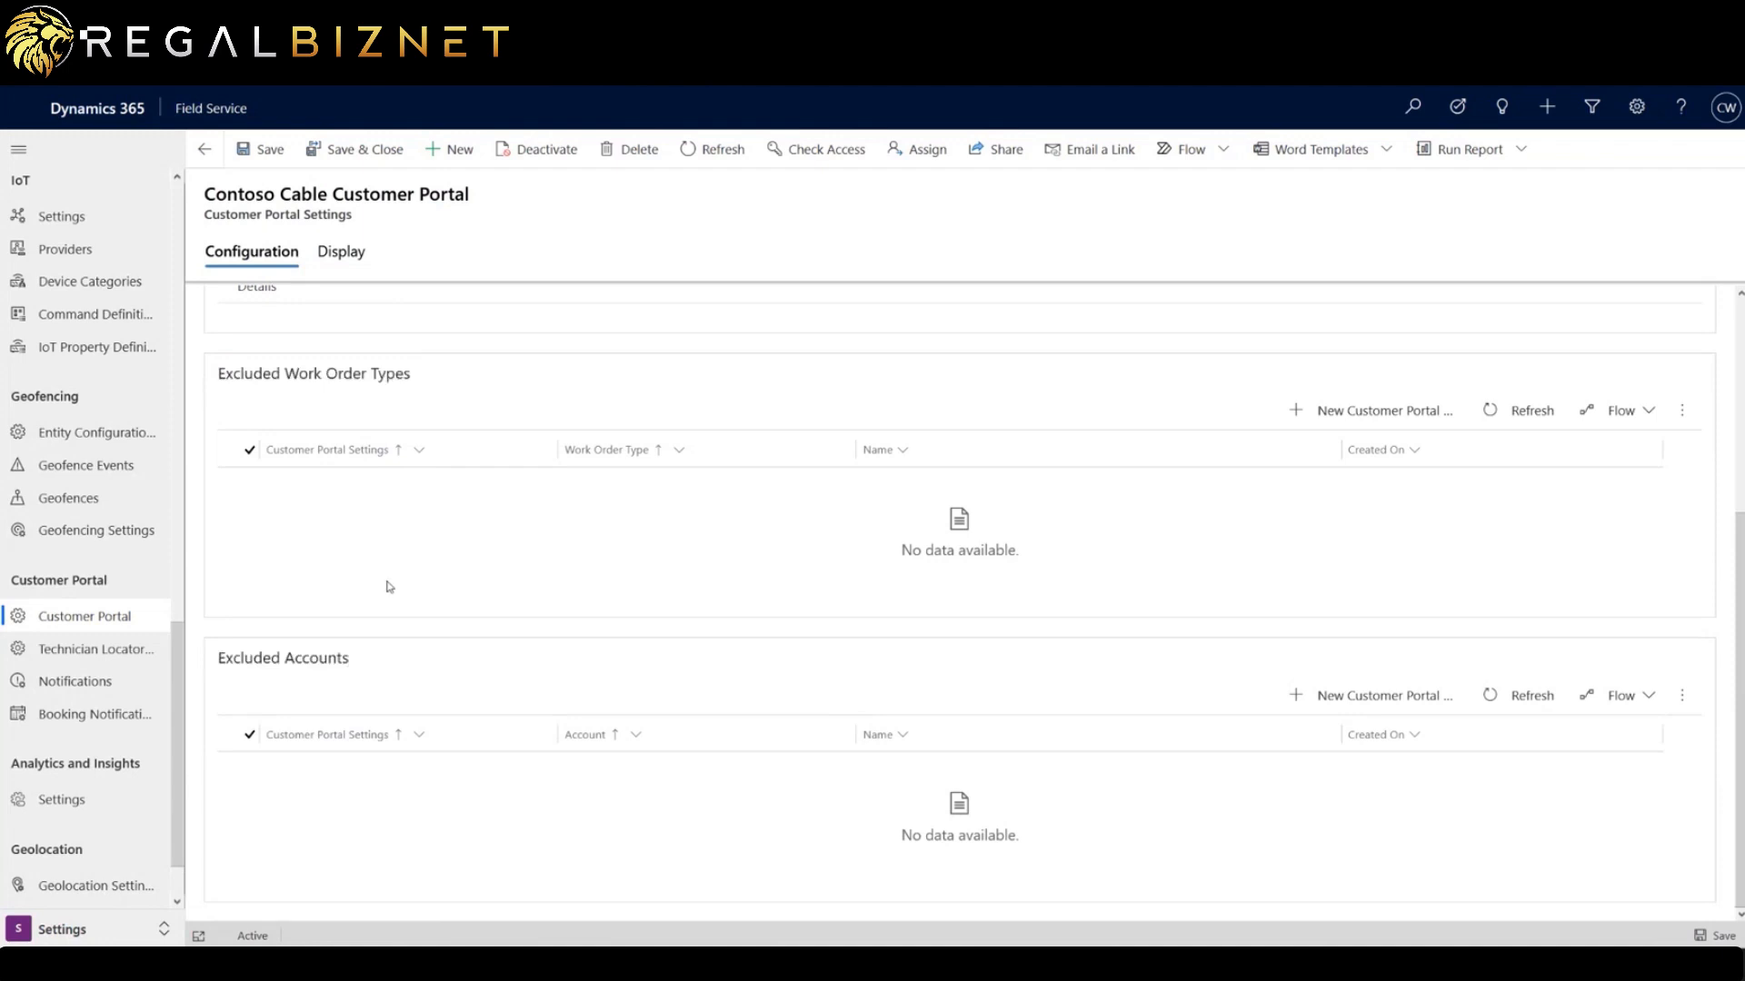
drag(414, 374, 223, 374)
click(368, 370)
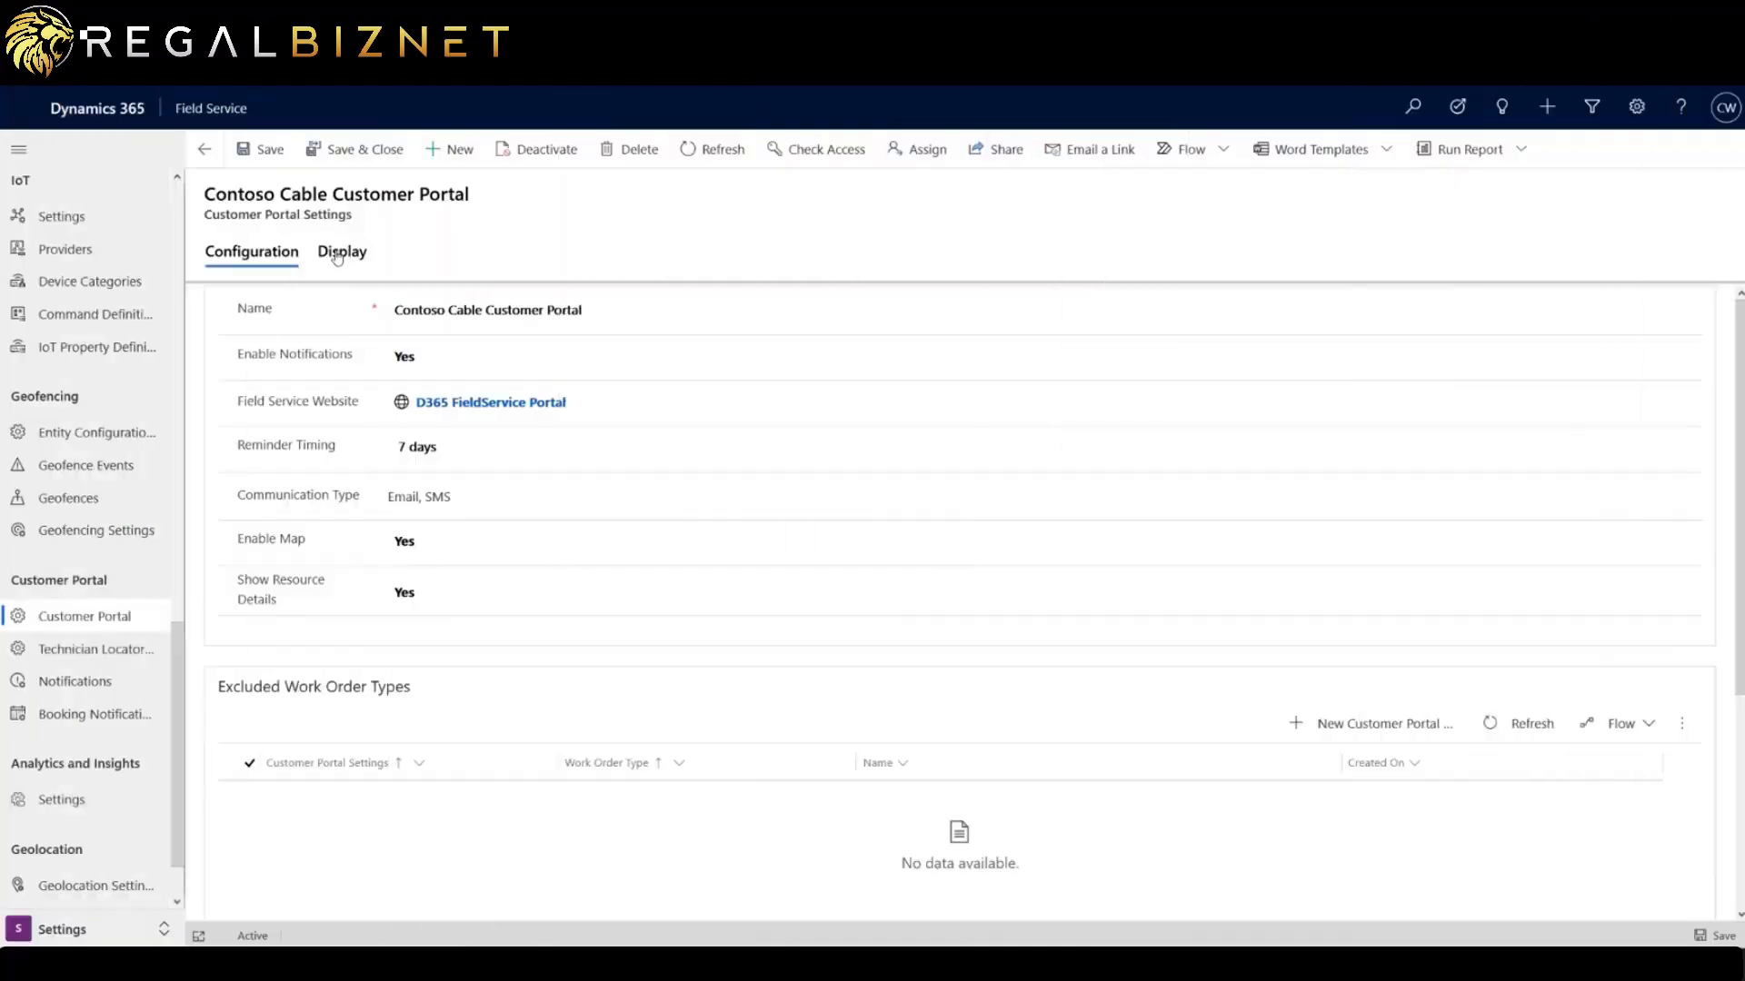
Review the Font Style, Primary Color, Text Color and Background Color fields in the portal's Display settings.
click(340, 254)
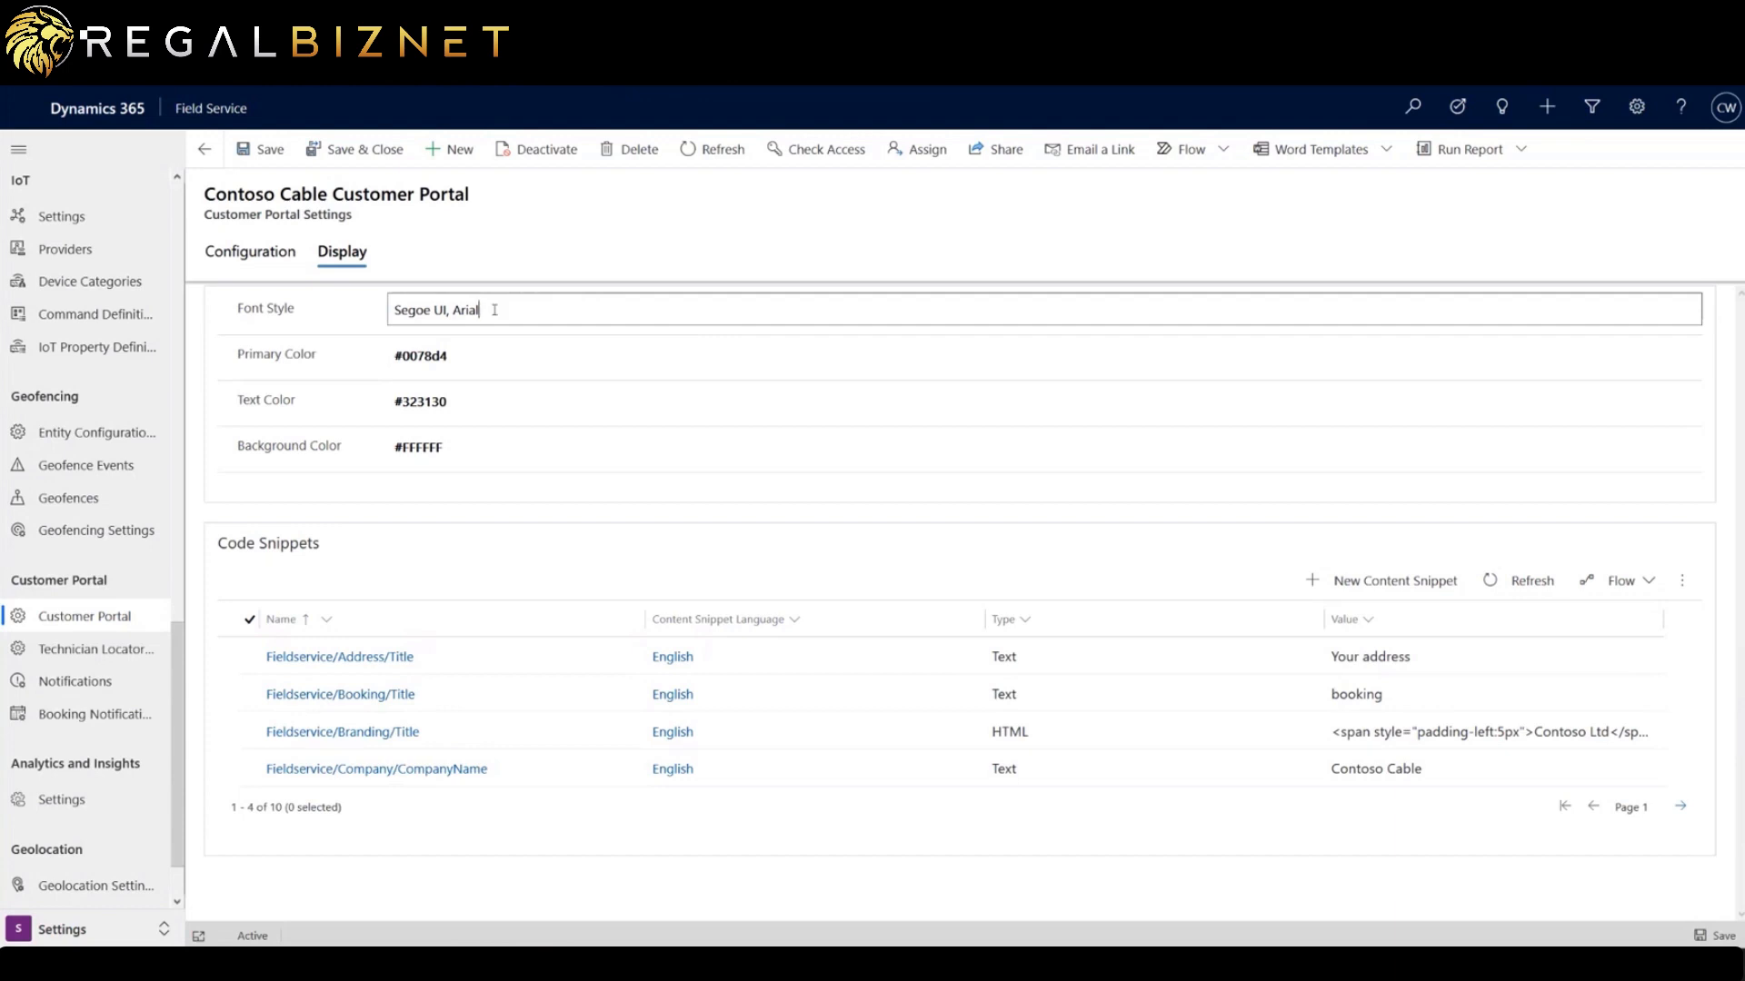
drag(518, 311, 354, 325)
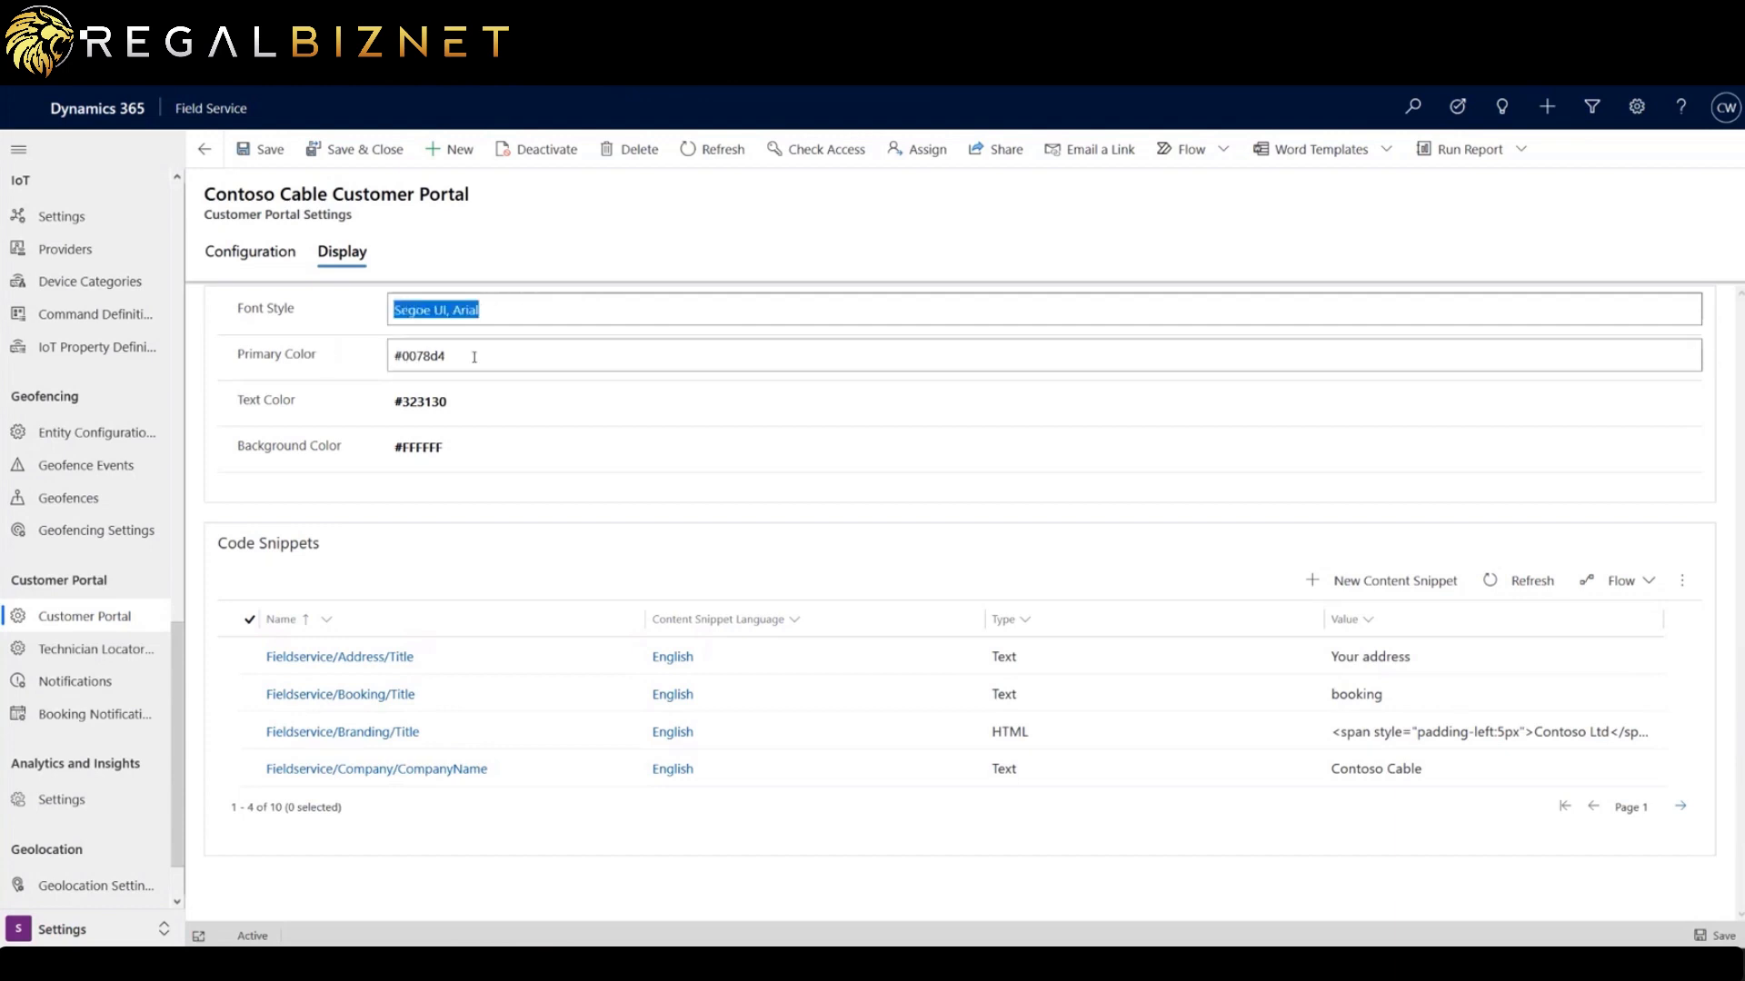
click(511, 351)
click(515, 400)
click(501, 455)
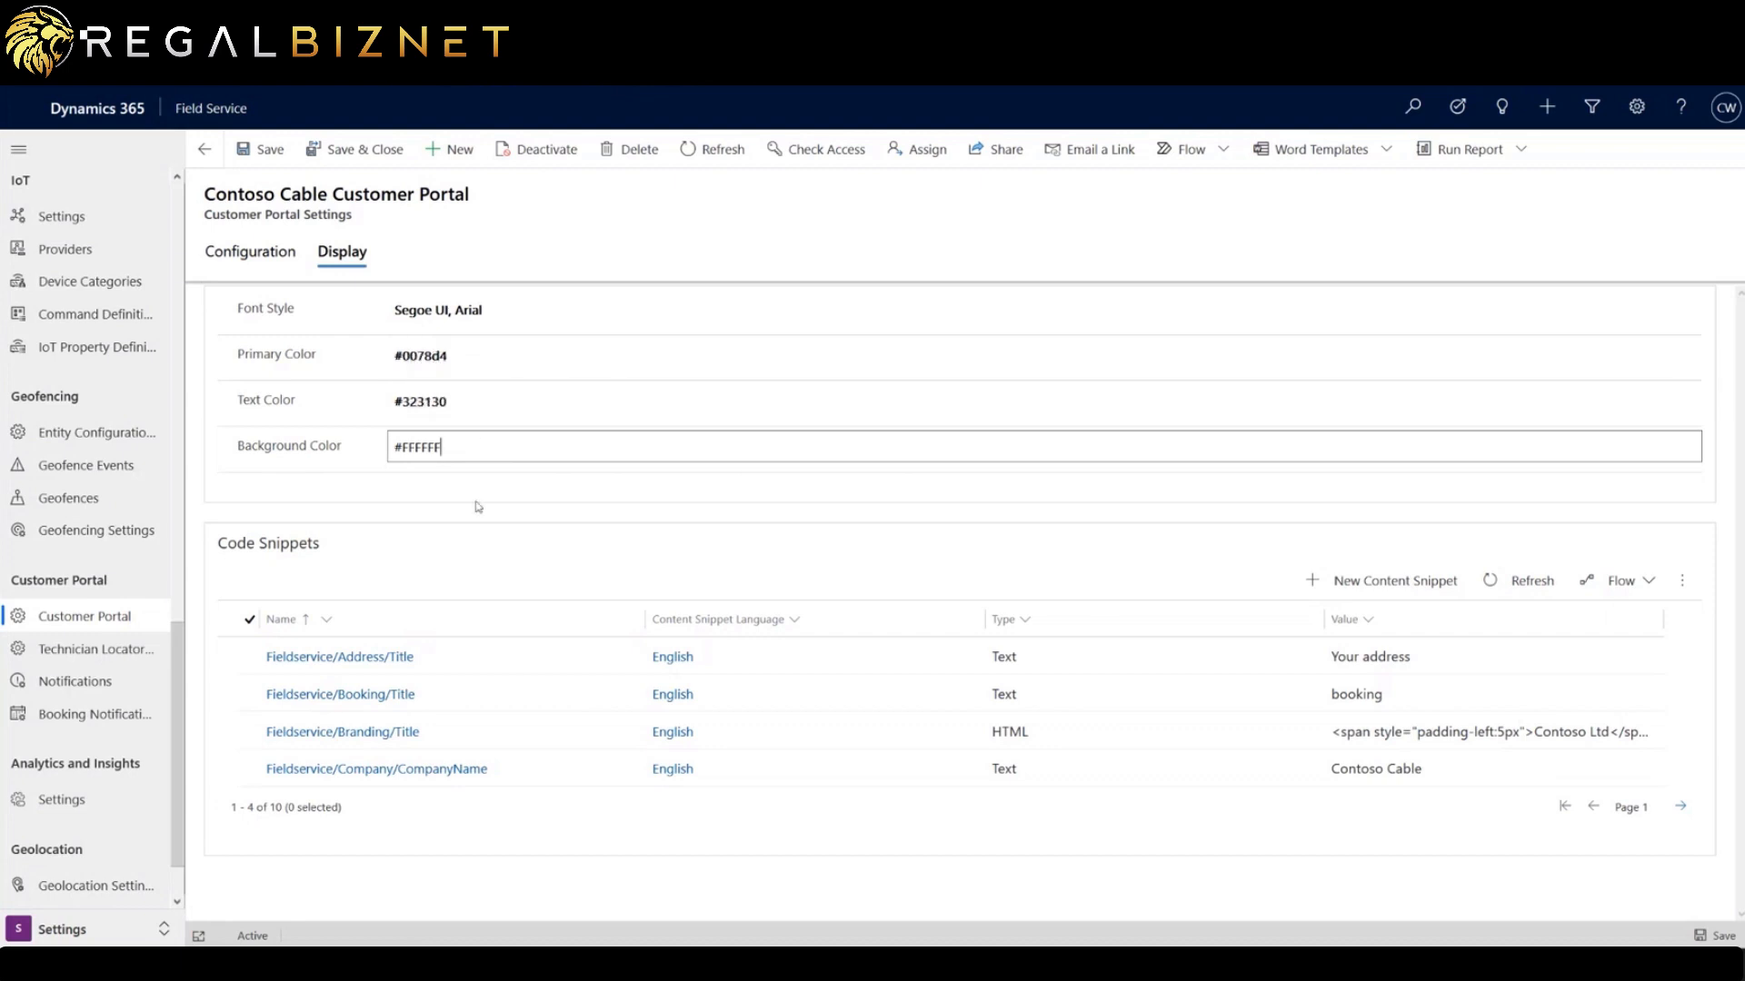
In the Code Snippets section, inspect the Fieldservice/Booking/Title snippet and its value, and return to the portal settings.
drag(321, 556, 218, 551)
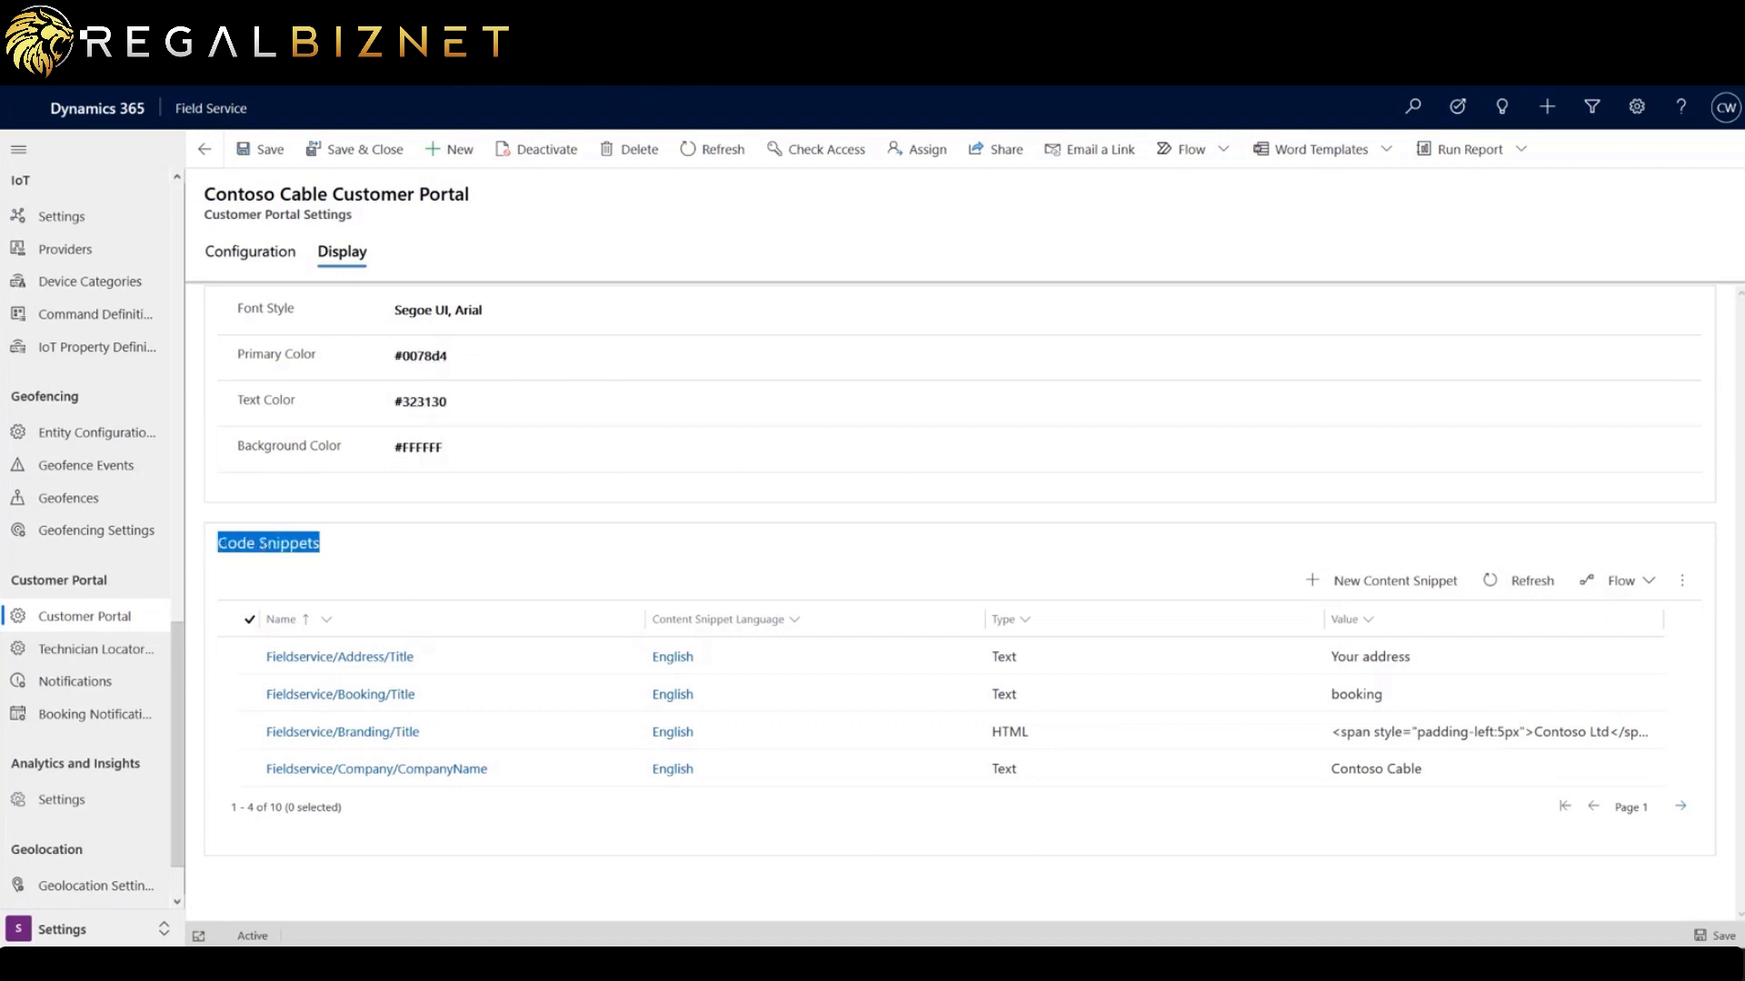
click(338, 551)
drag(359, 557, 216, 547)
click(384, 558)
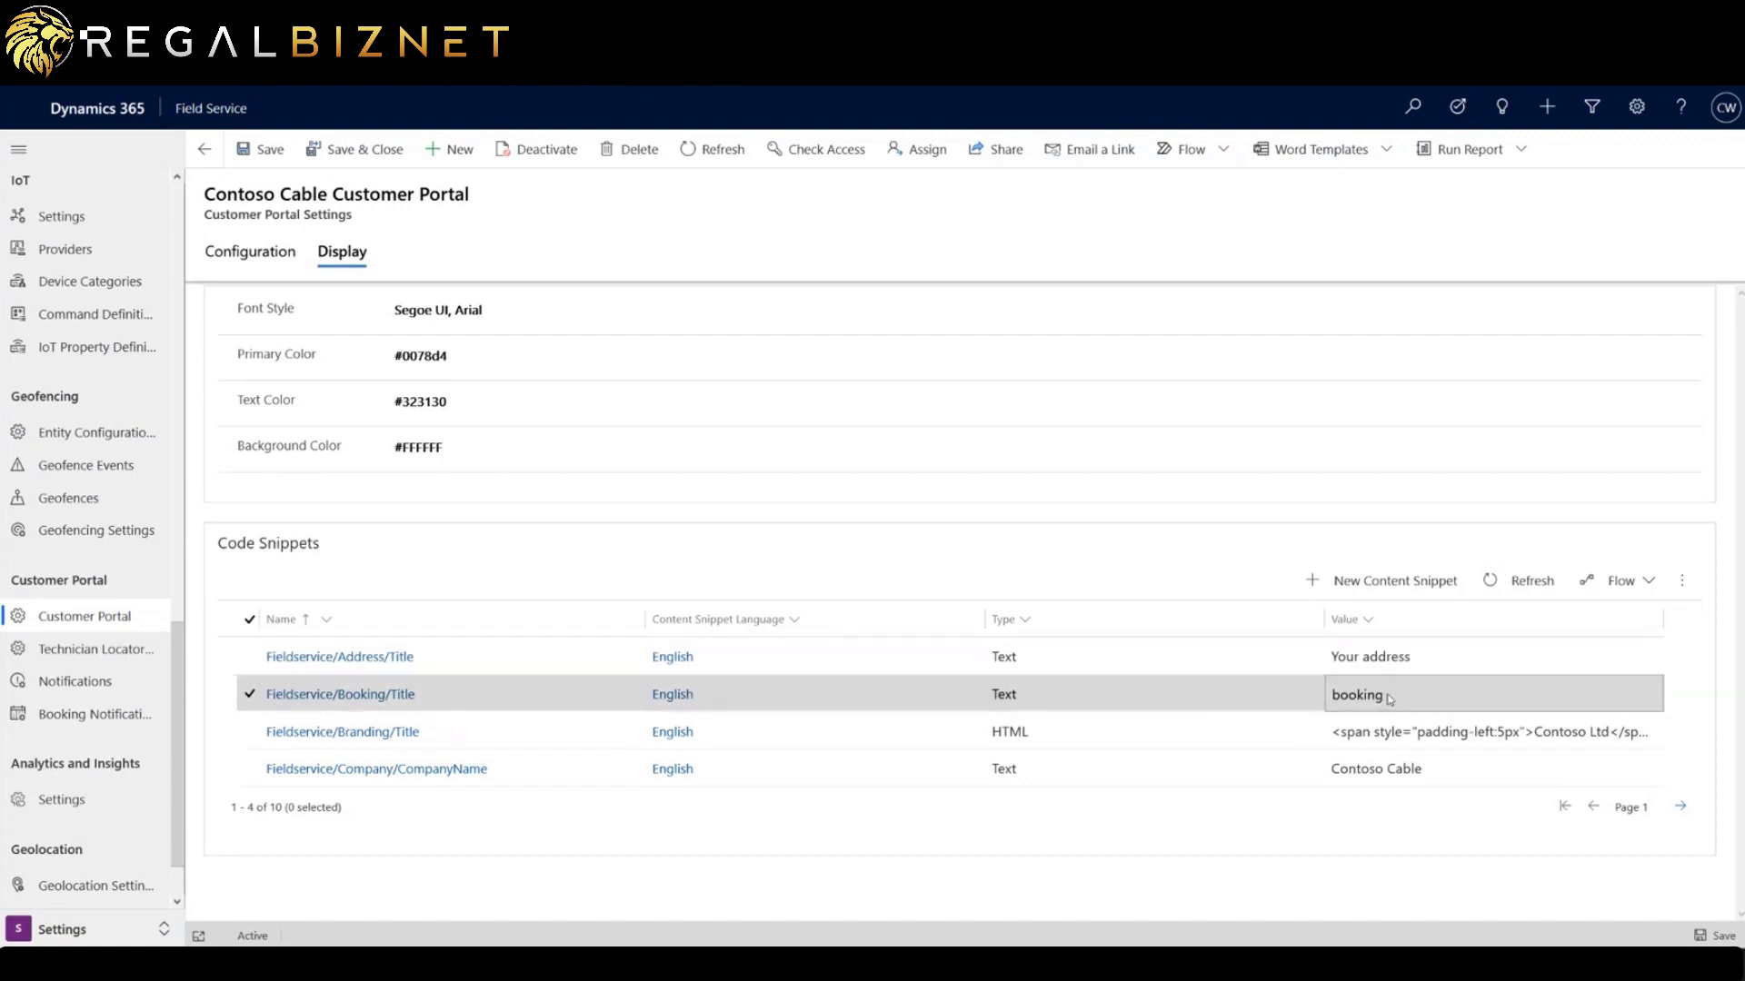
click(1338, 696)
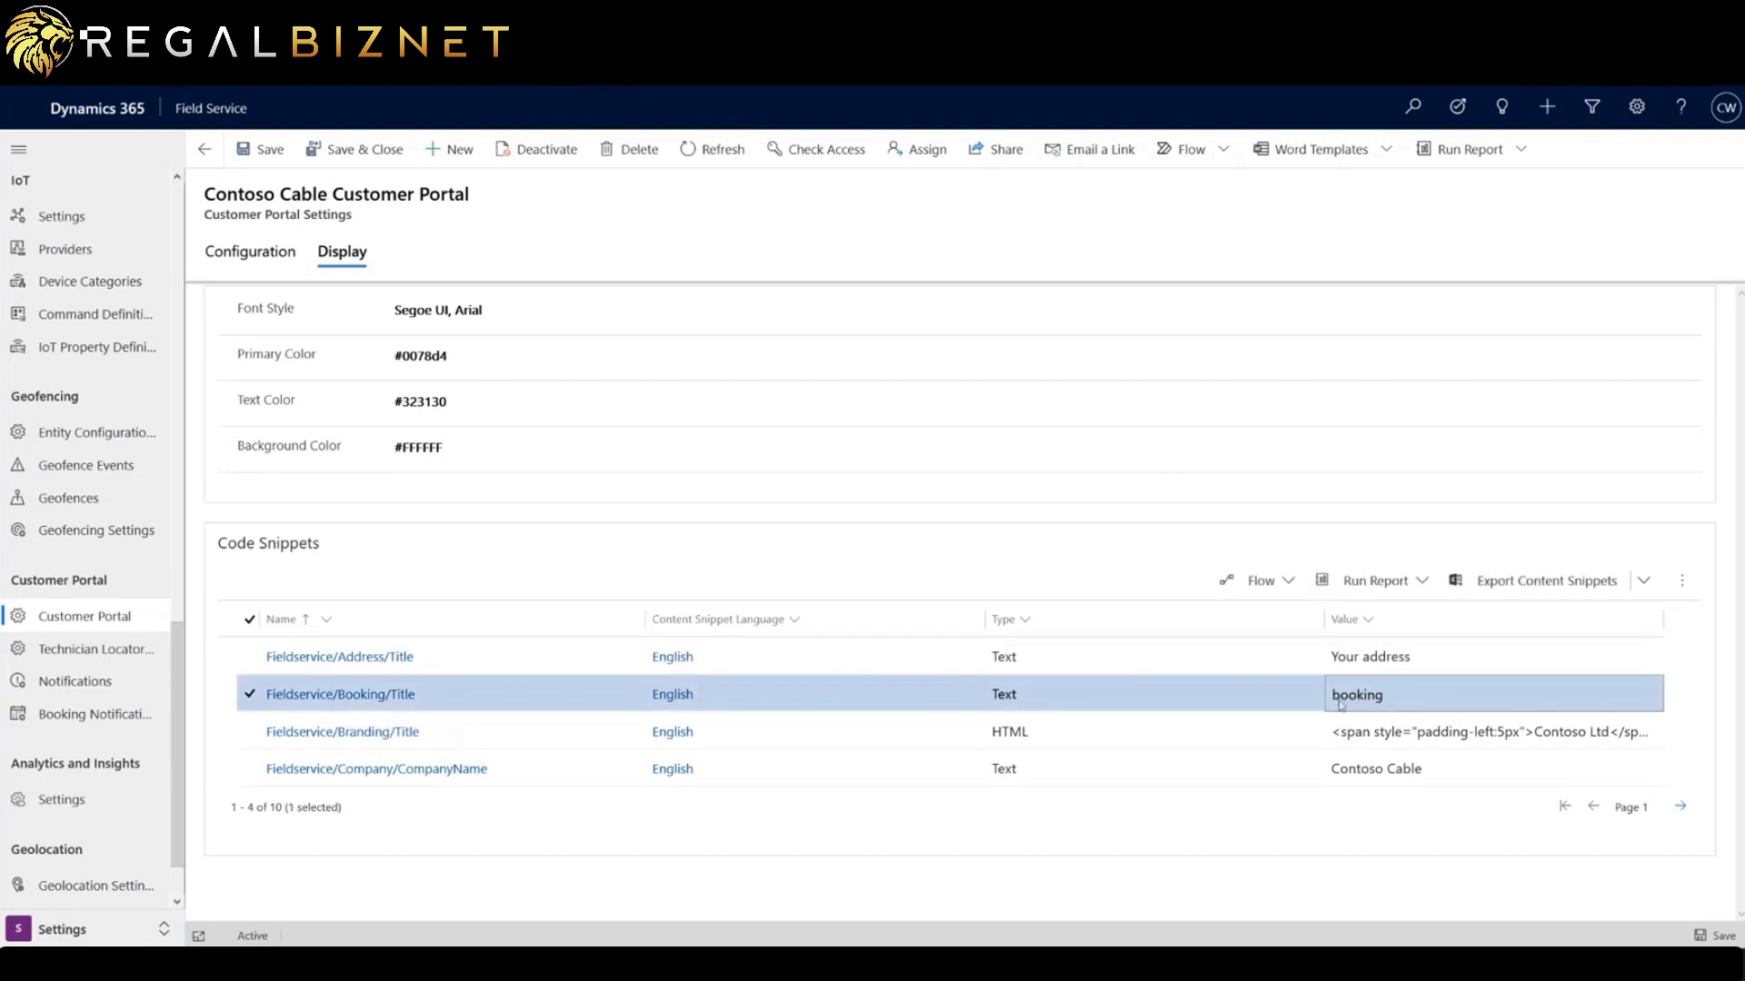
double_click(568, 698)
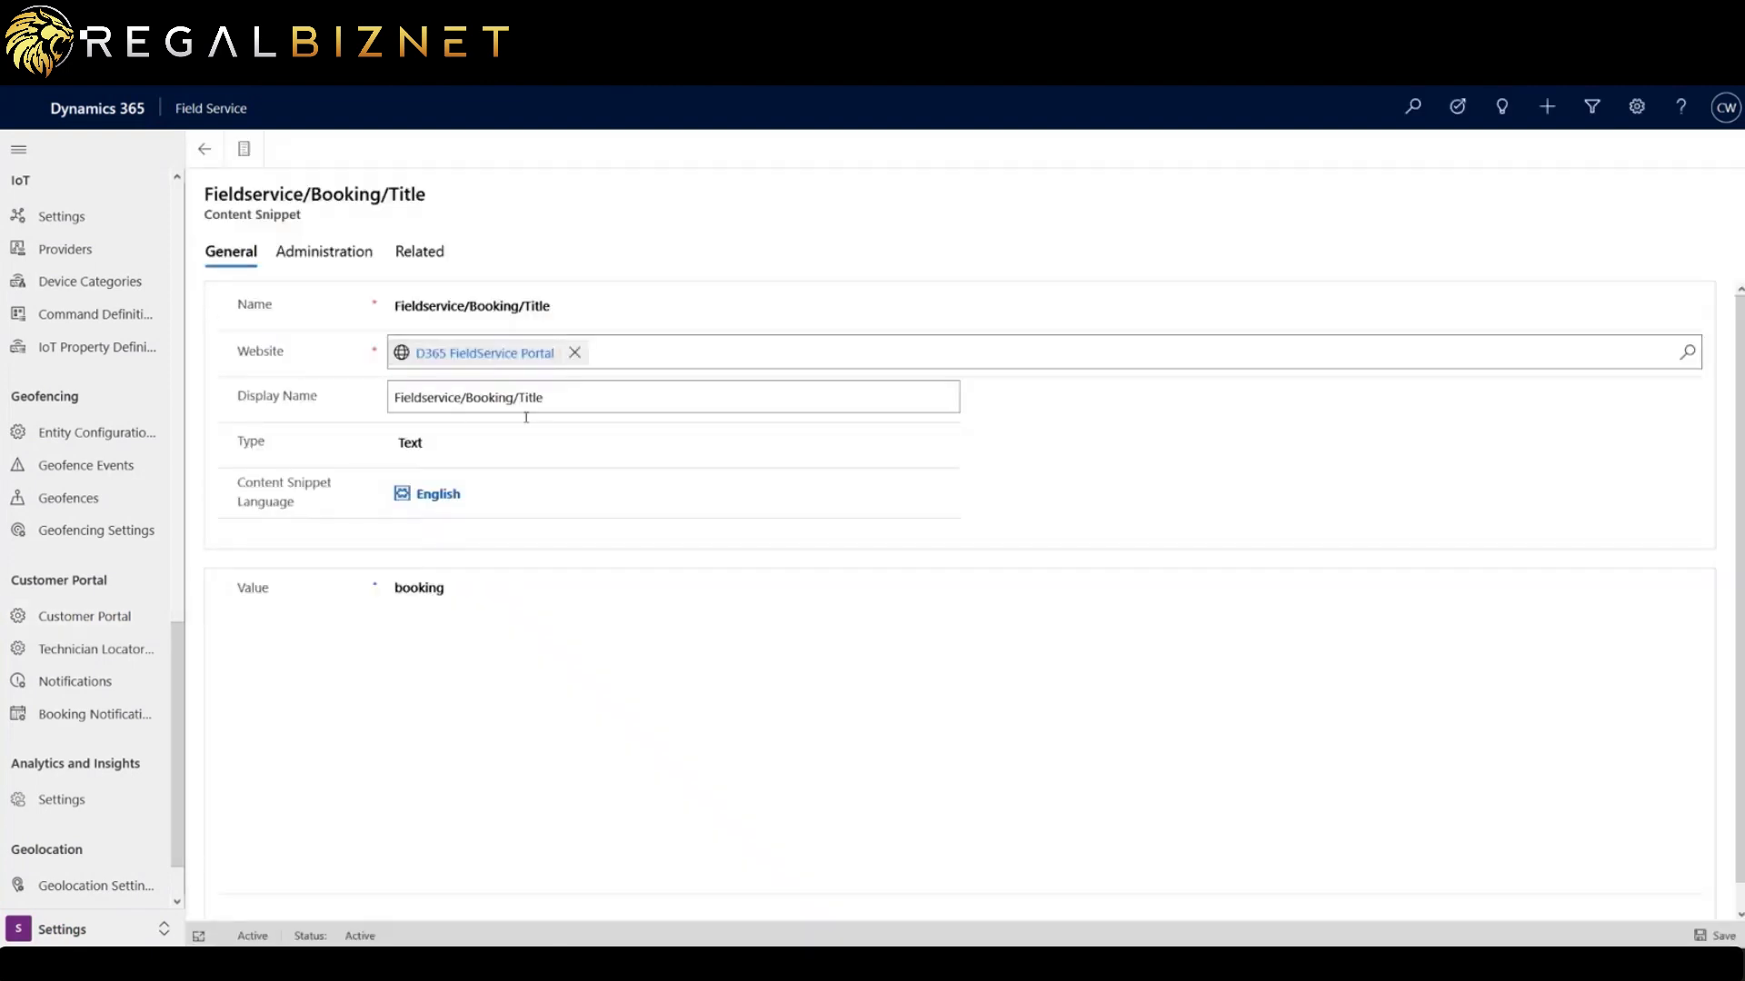
click(479, 593)
drag(480, 593, 358, 589)
click(476, 597)
click(204, 149)
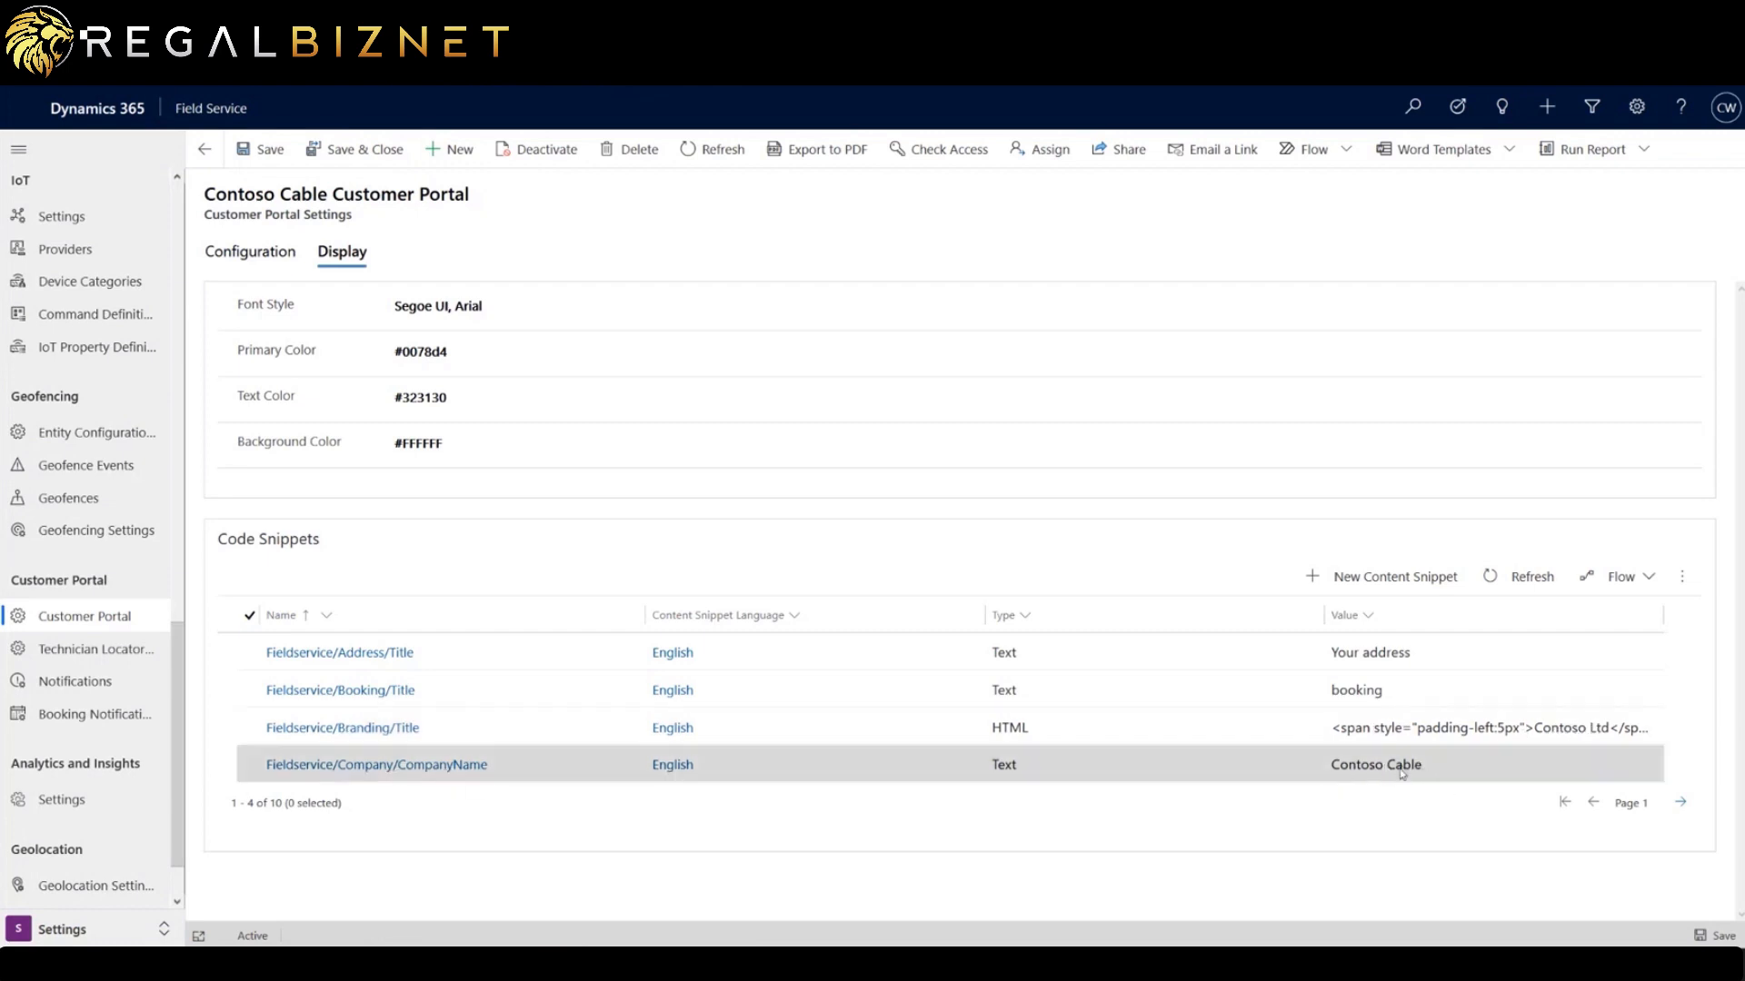
Look through the remaining code snippets, inspect the Mobile Header snippet's HTML content and return to the portal settings.
click(1681, 803)
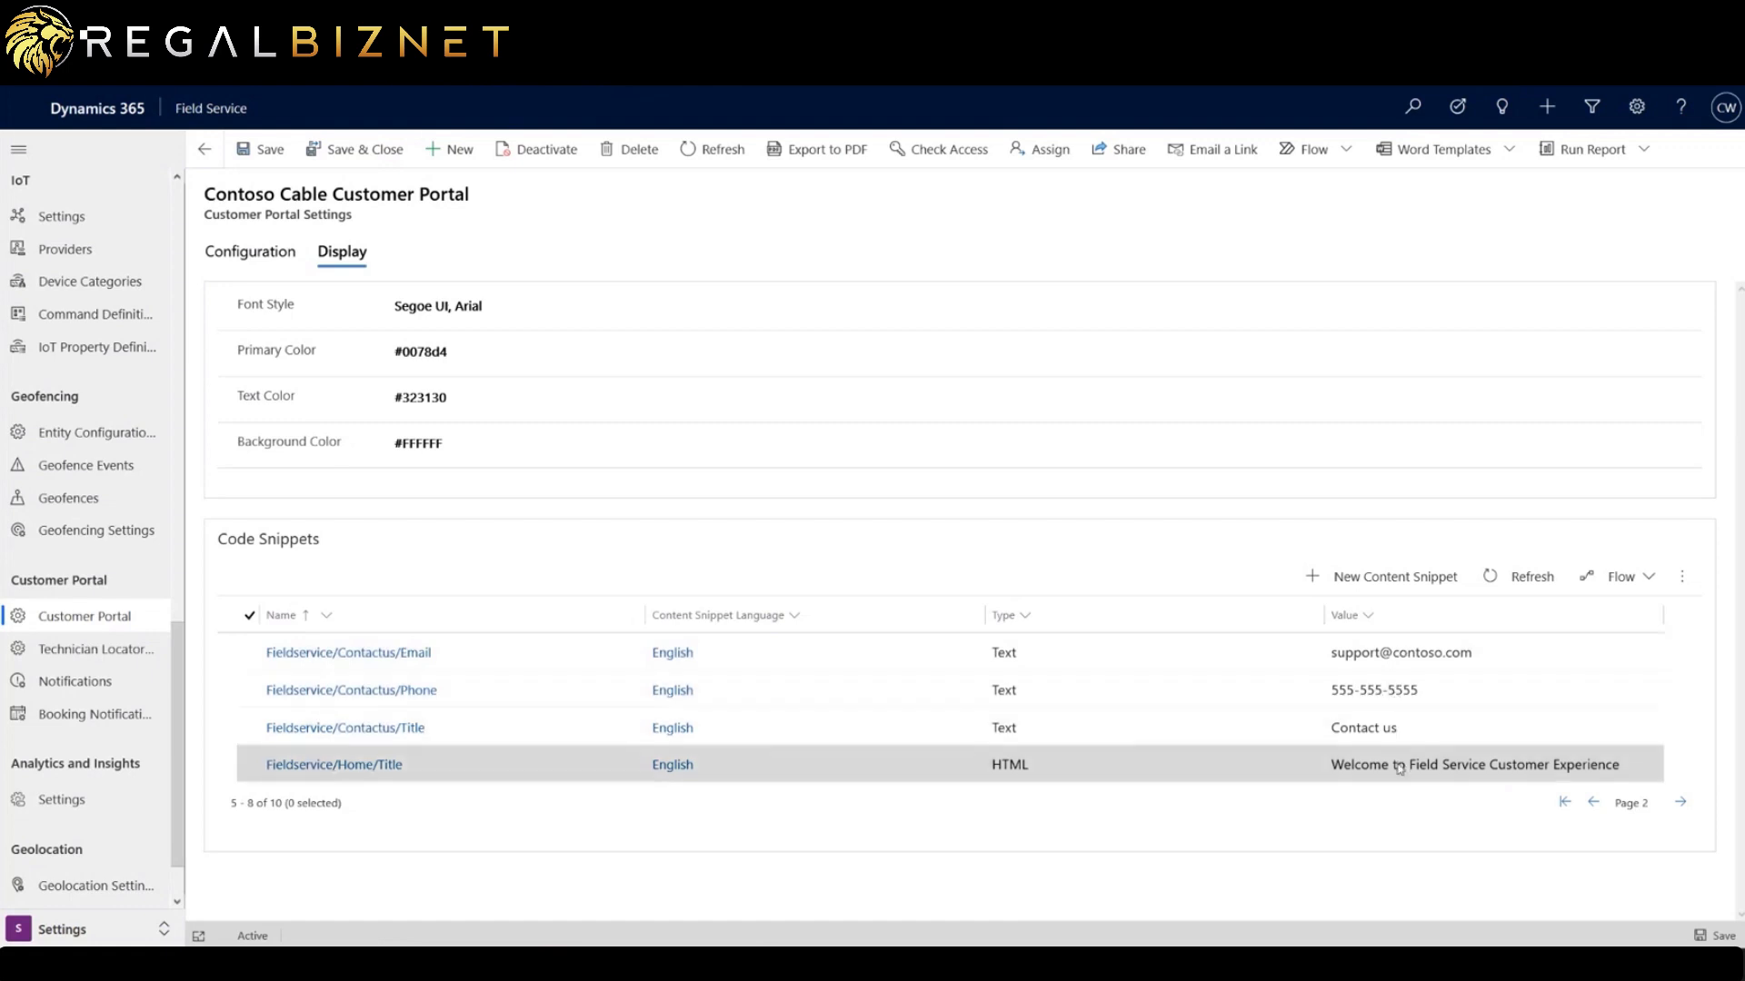
click(1680, 802)
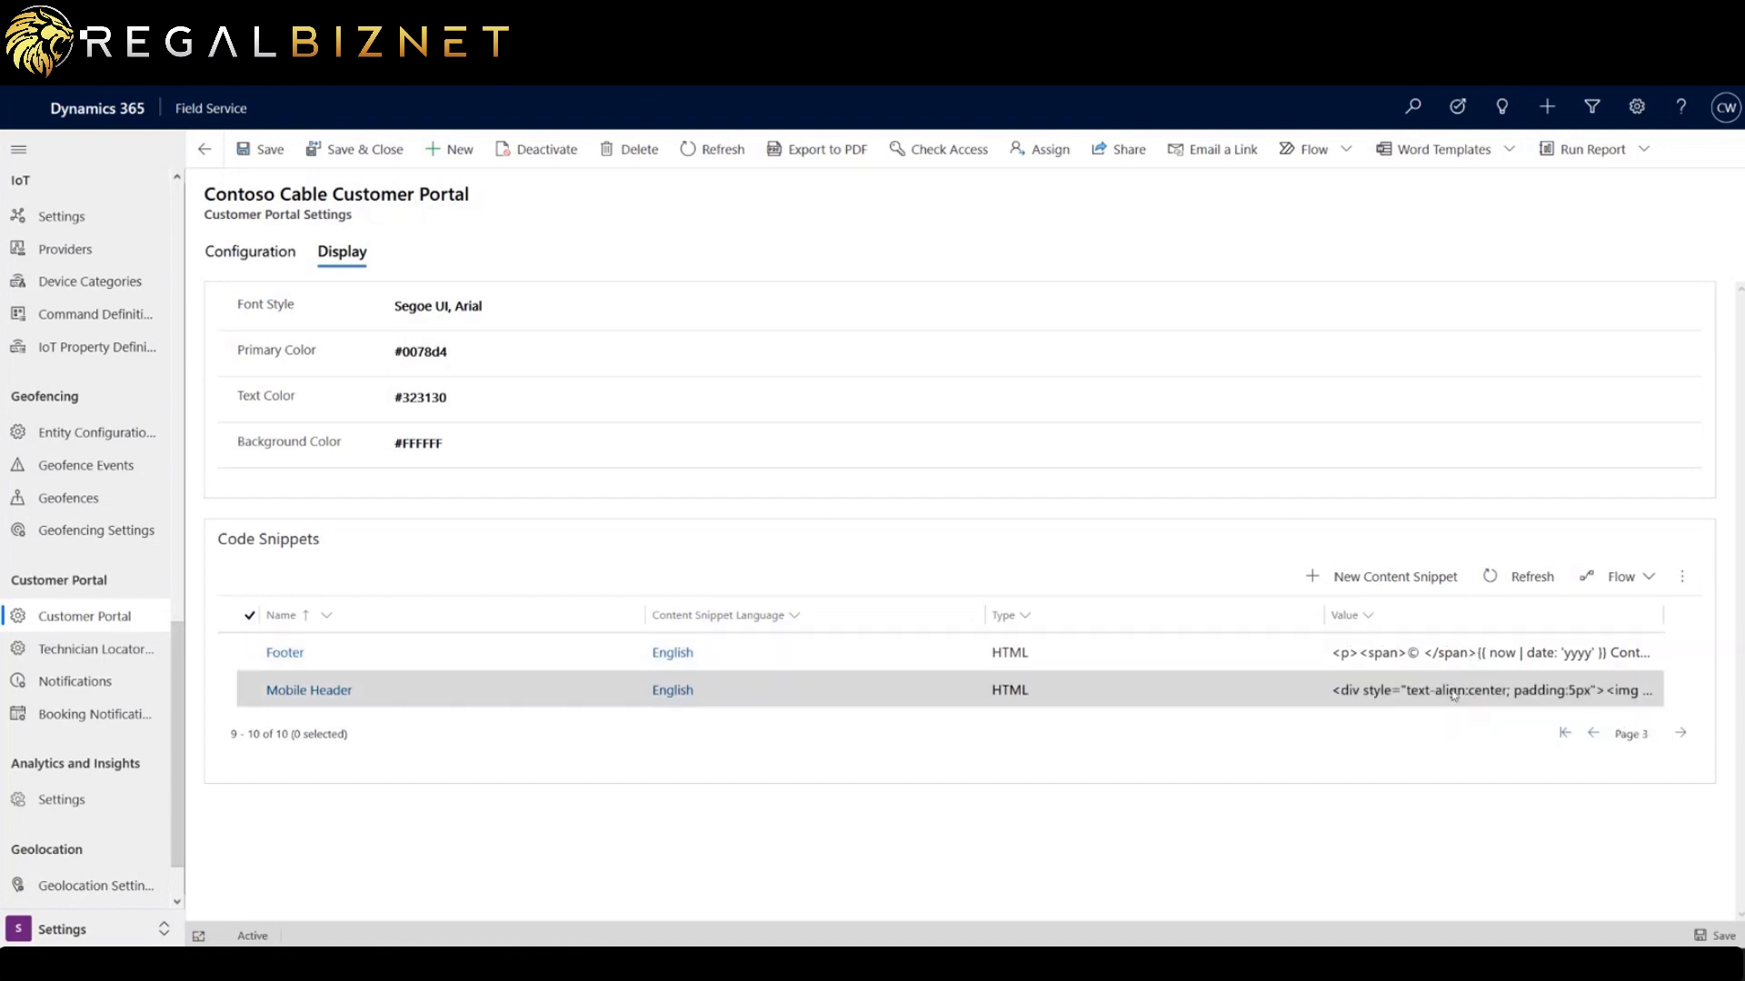
double_click(1274, 693)
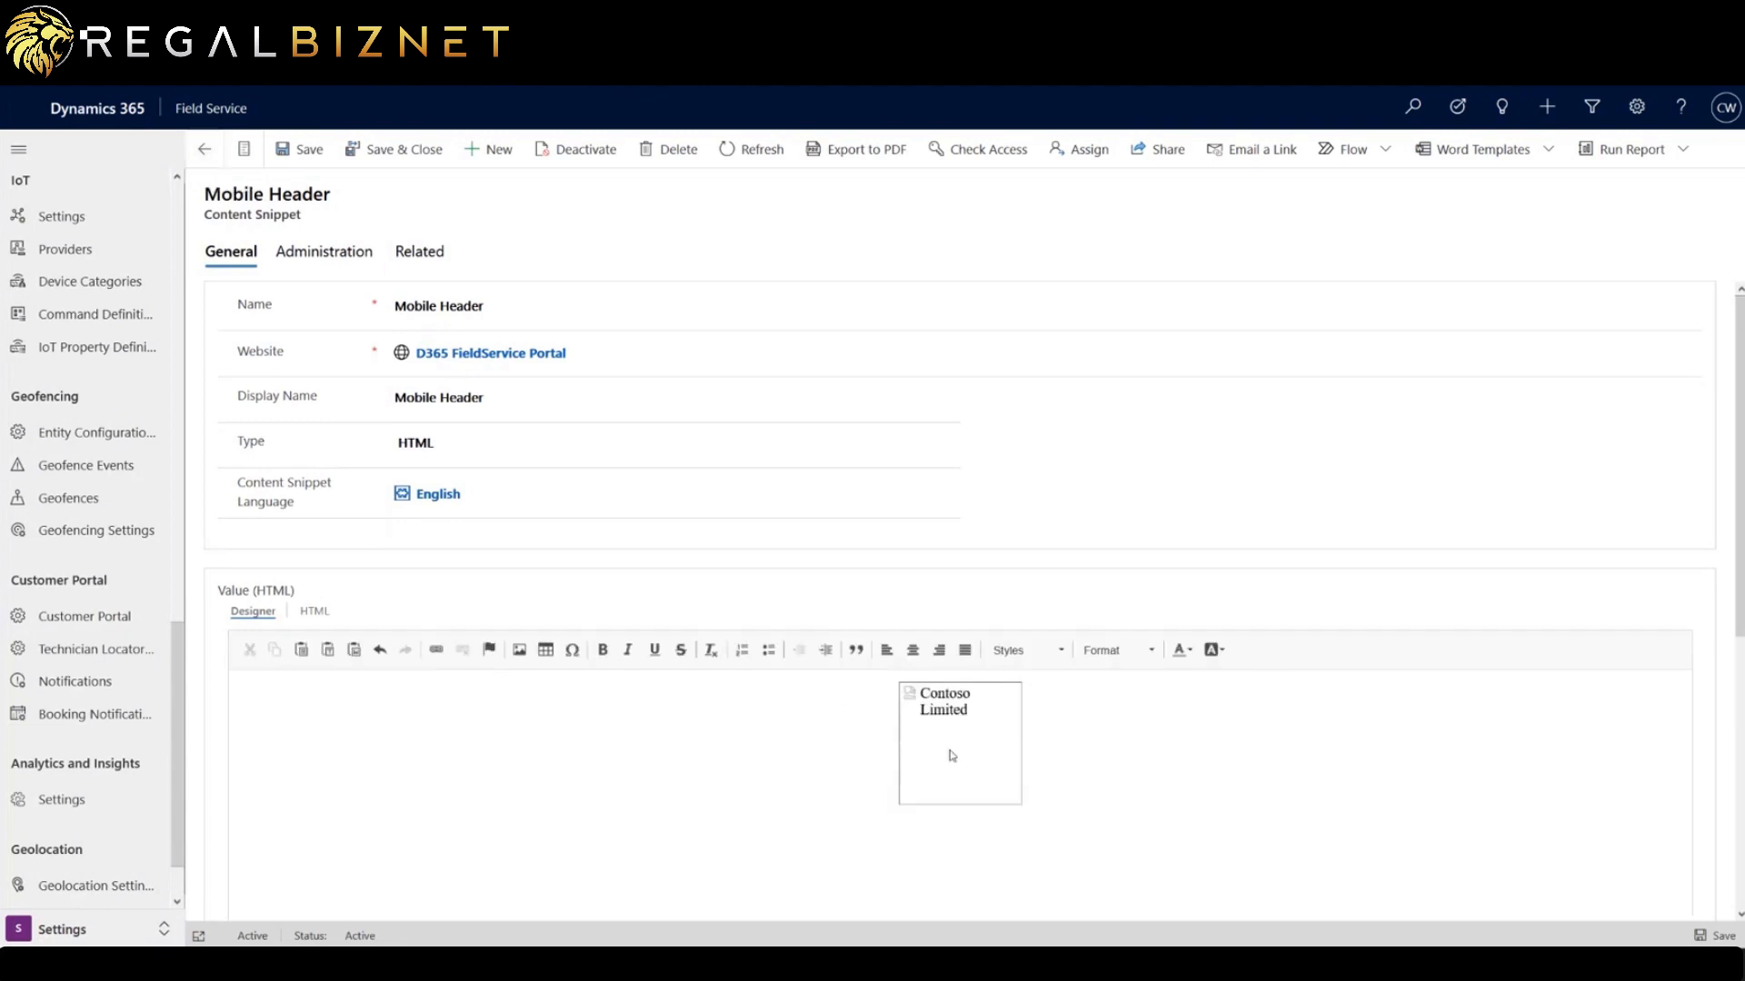
click(204, 149)
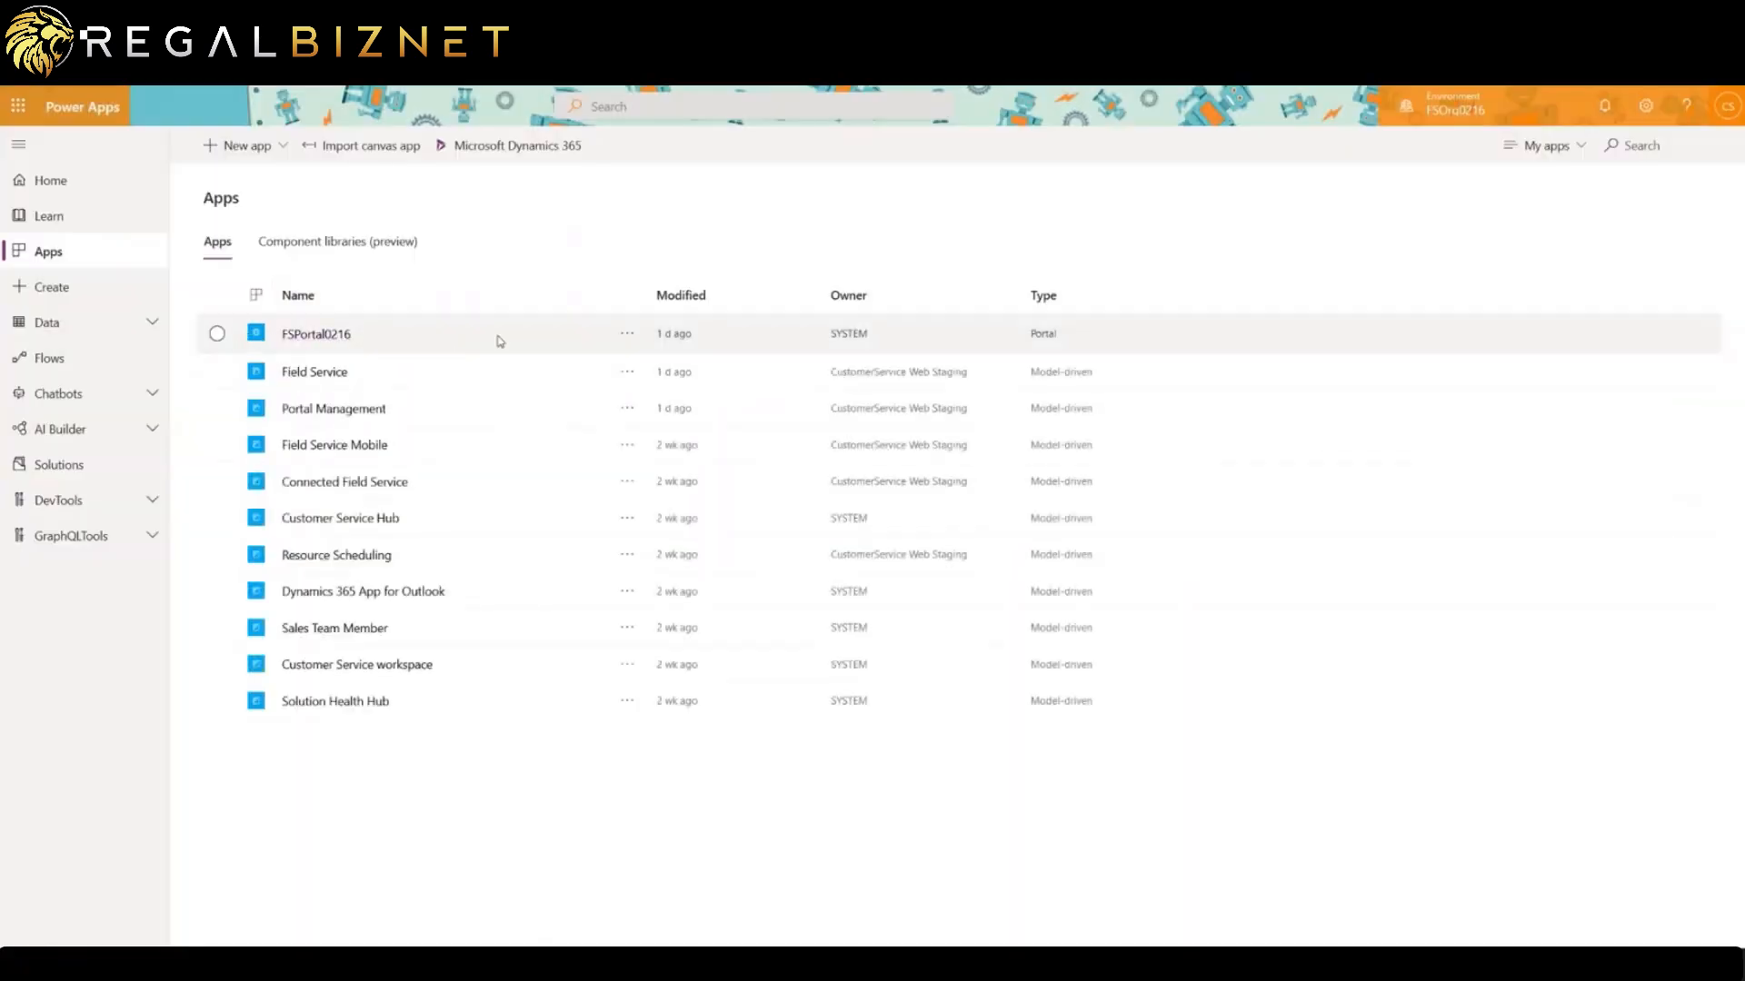
In Power Apps, open the FSPortal0216 portal for editing and show its FieldService page.
click(625, 336)
click(626, 367)
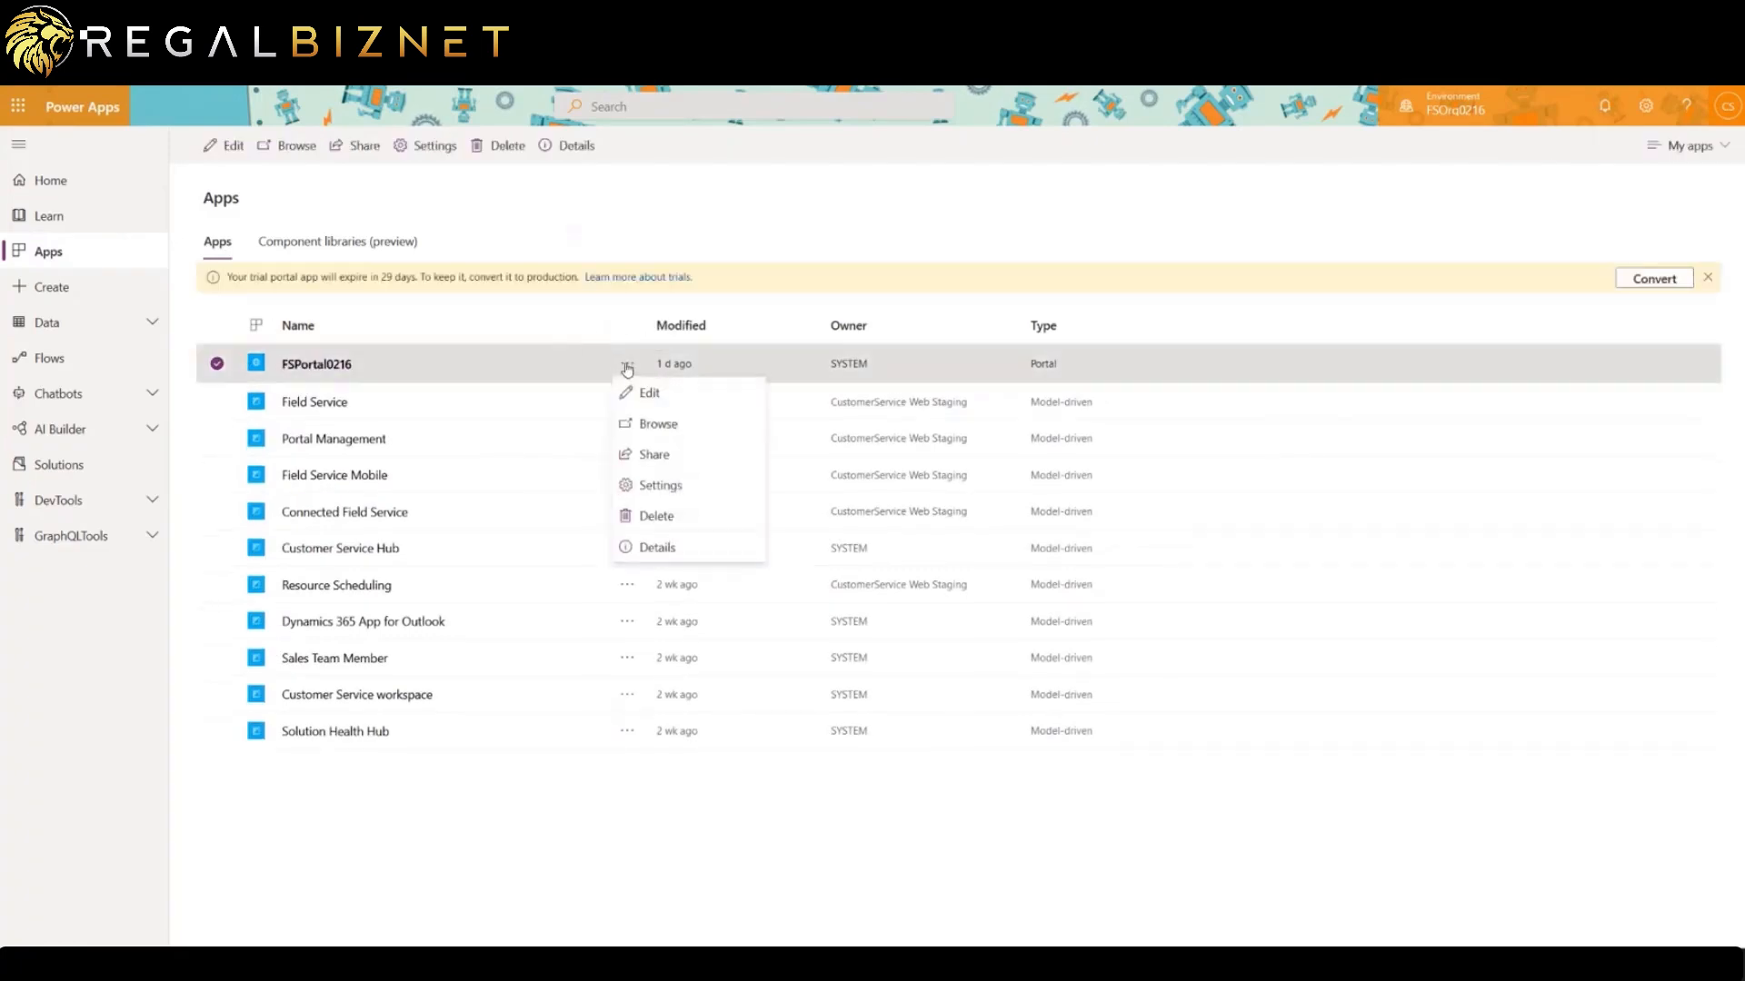
click(672, 394)
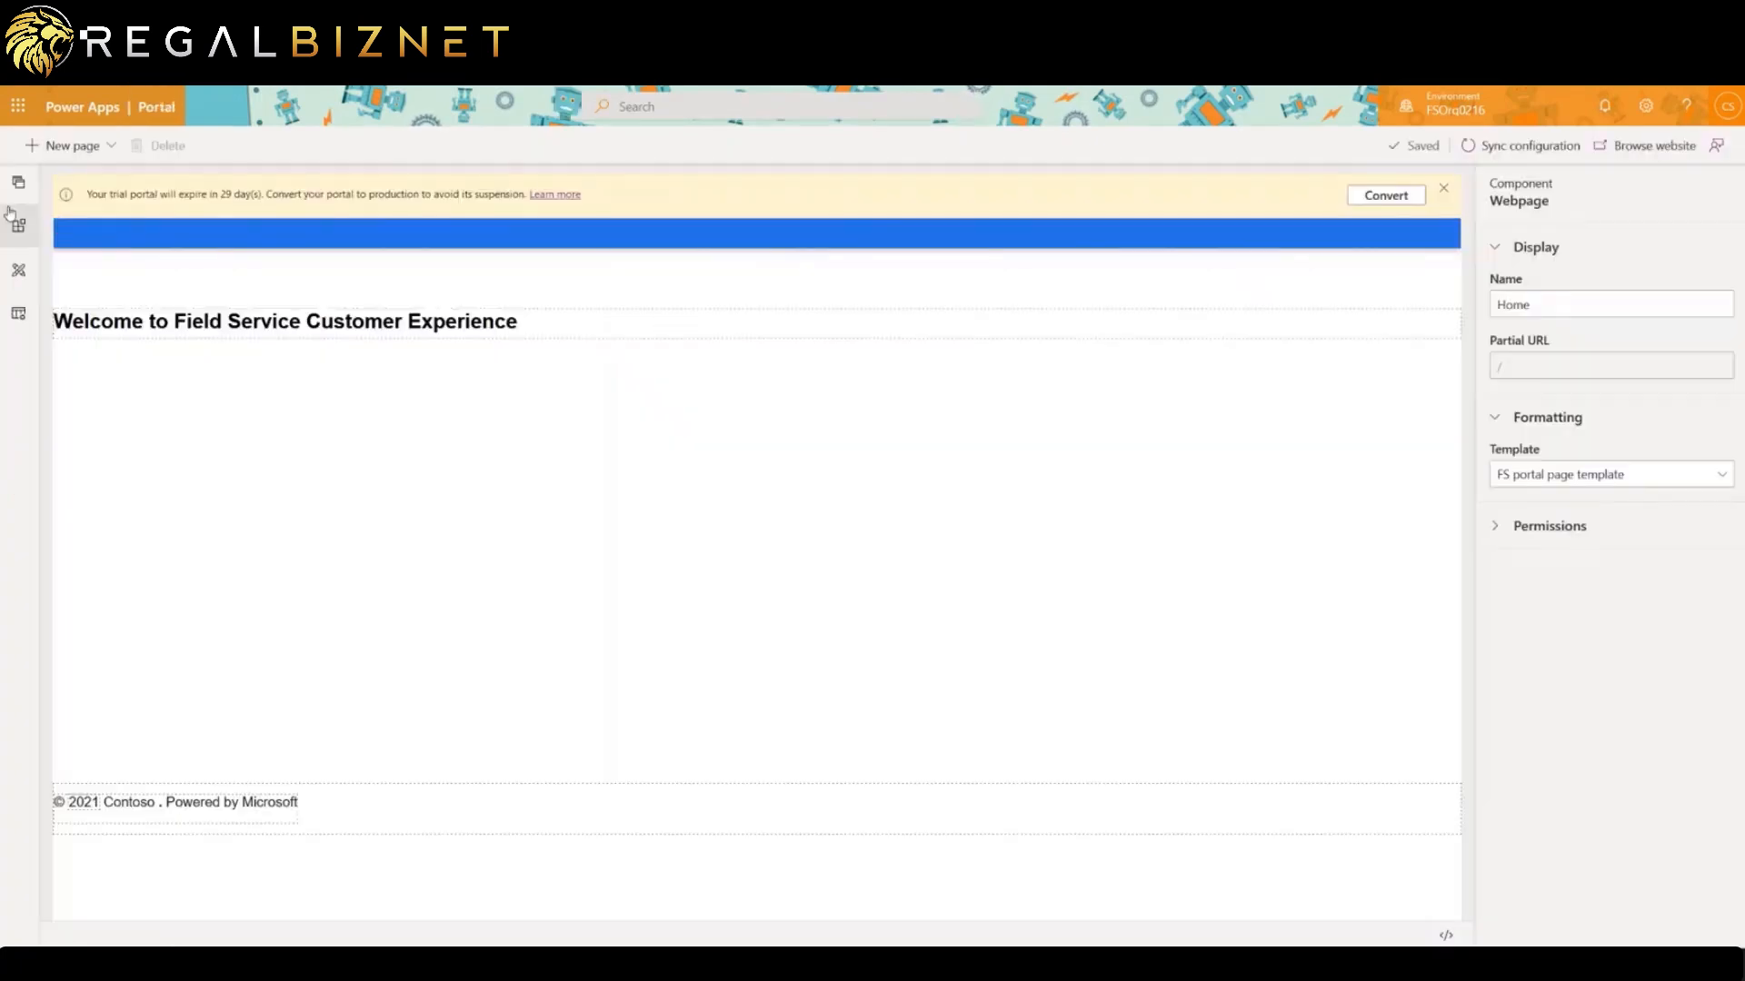
click(159, 258)
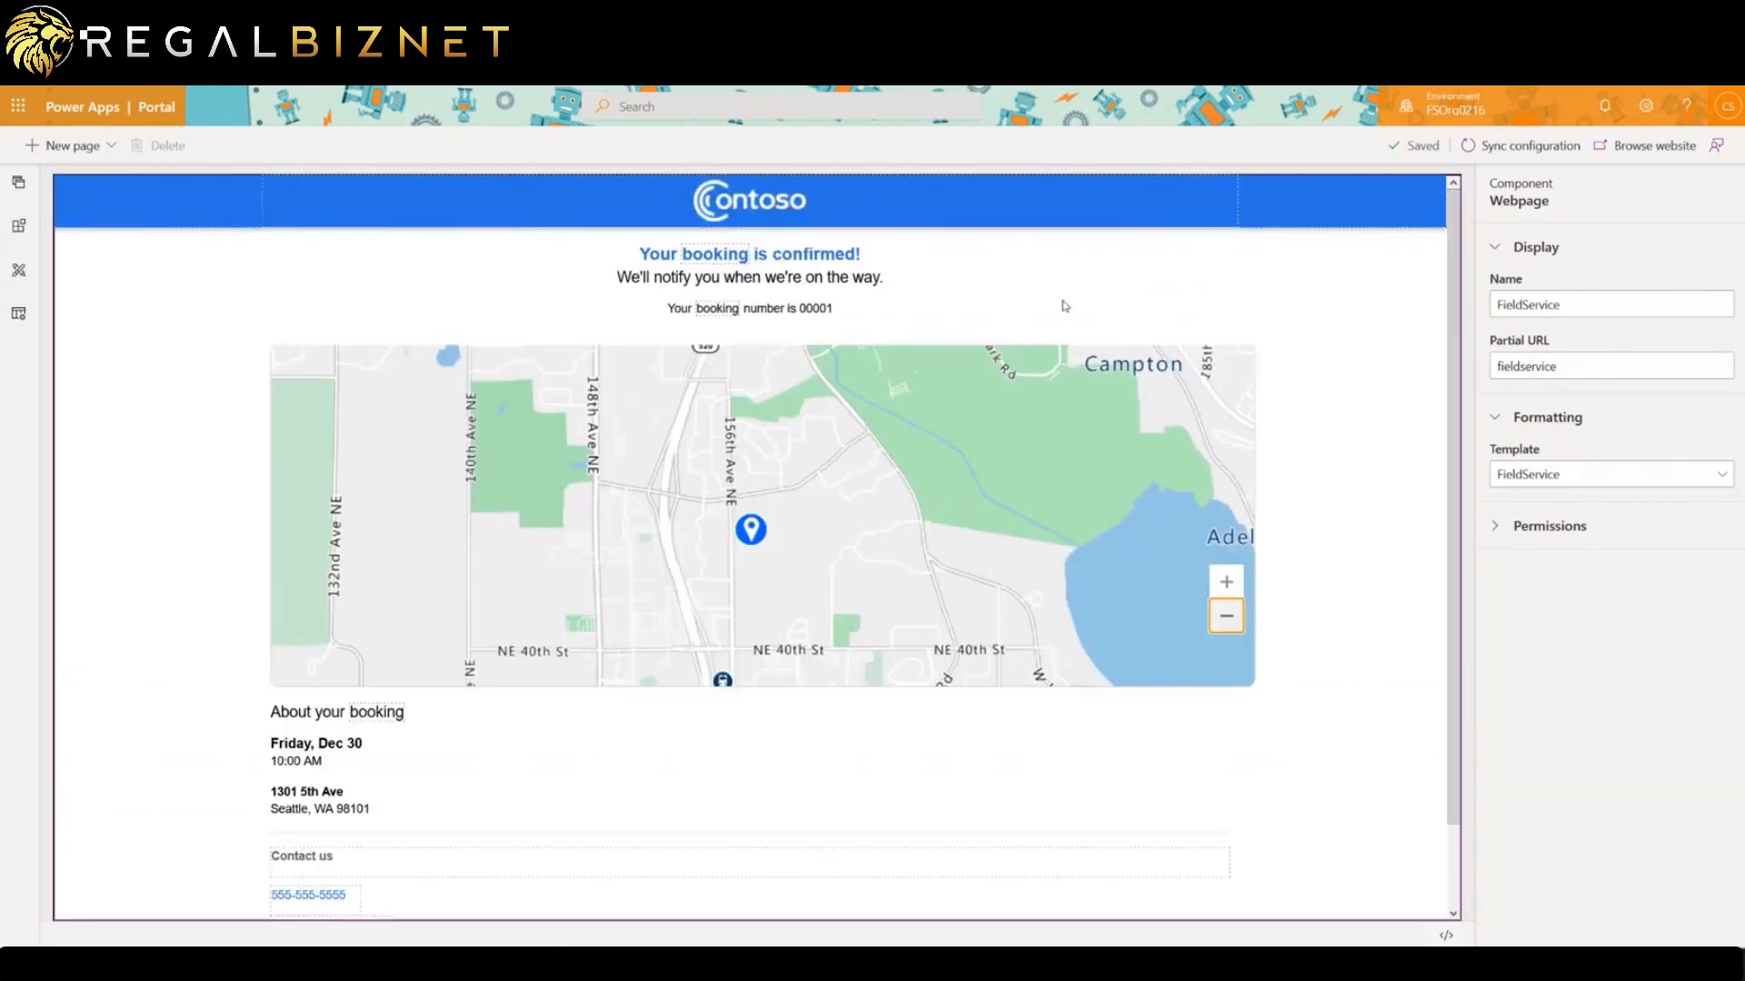
Examine the FieldService page's content snippets, including the booking text and the contact details.
scroll(1322, 447, down, 1)
scroll(1323, 447, up, 1)
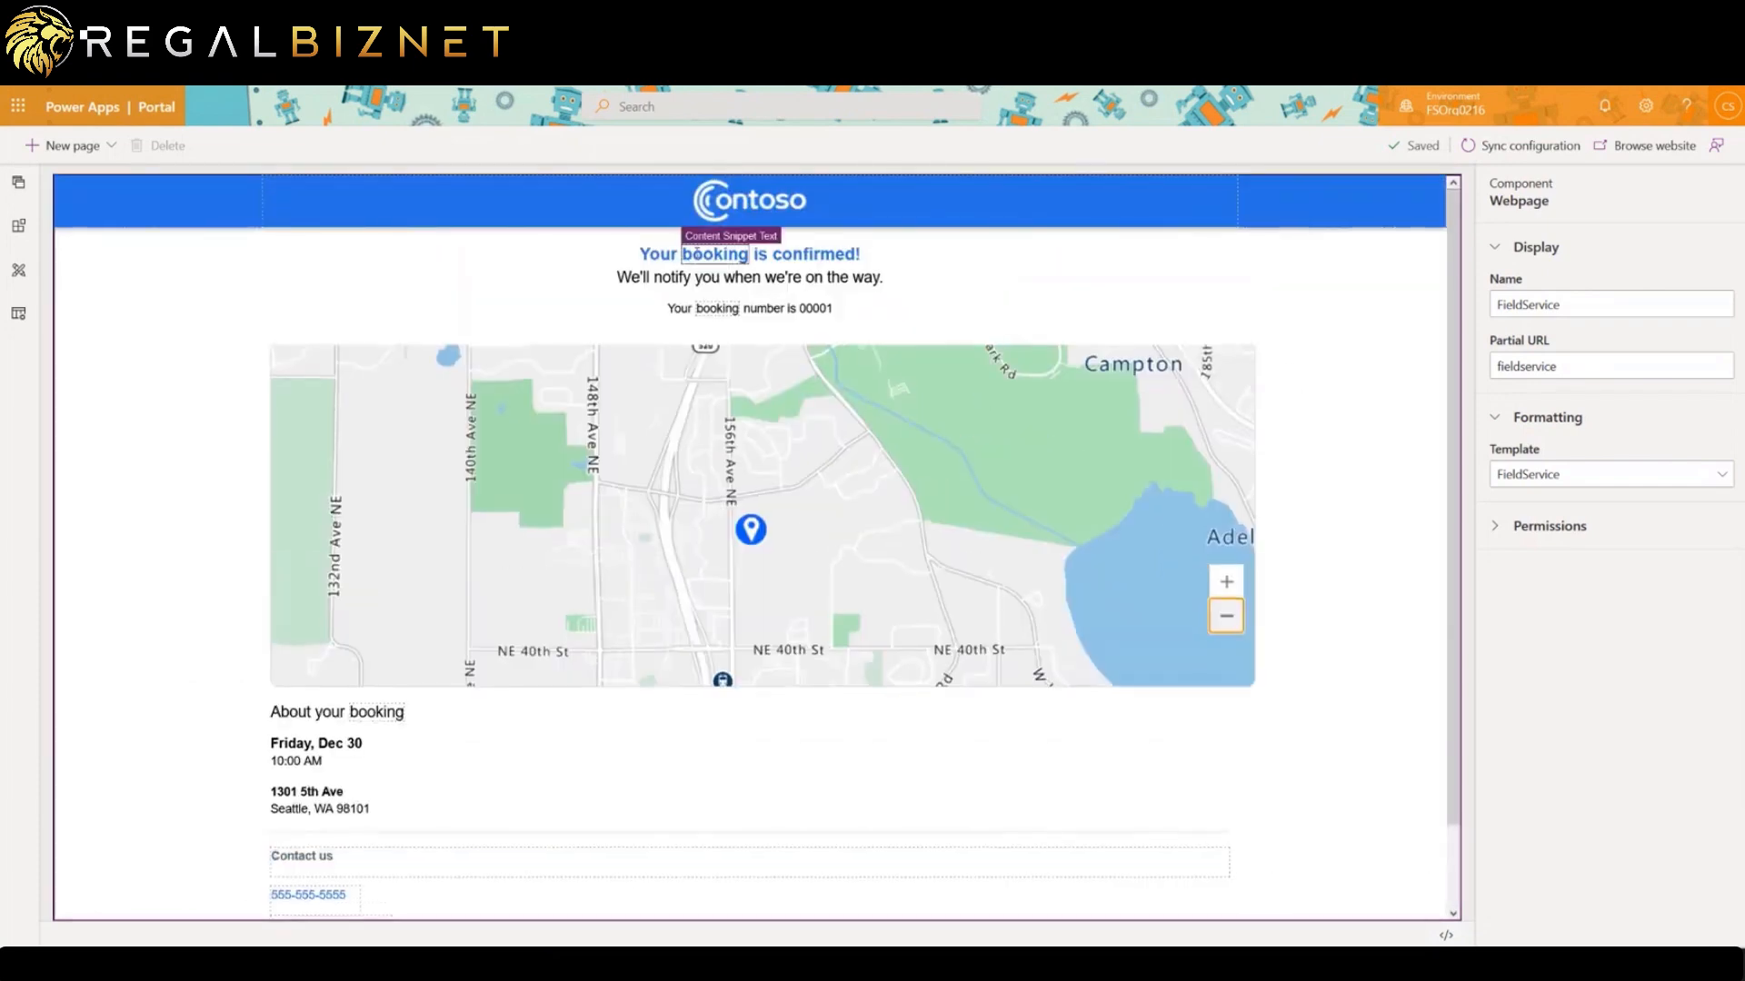
click(716, 254)
drag(743, 255, 688, 254)
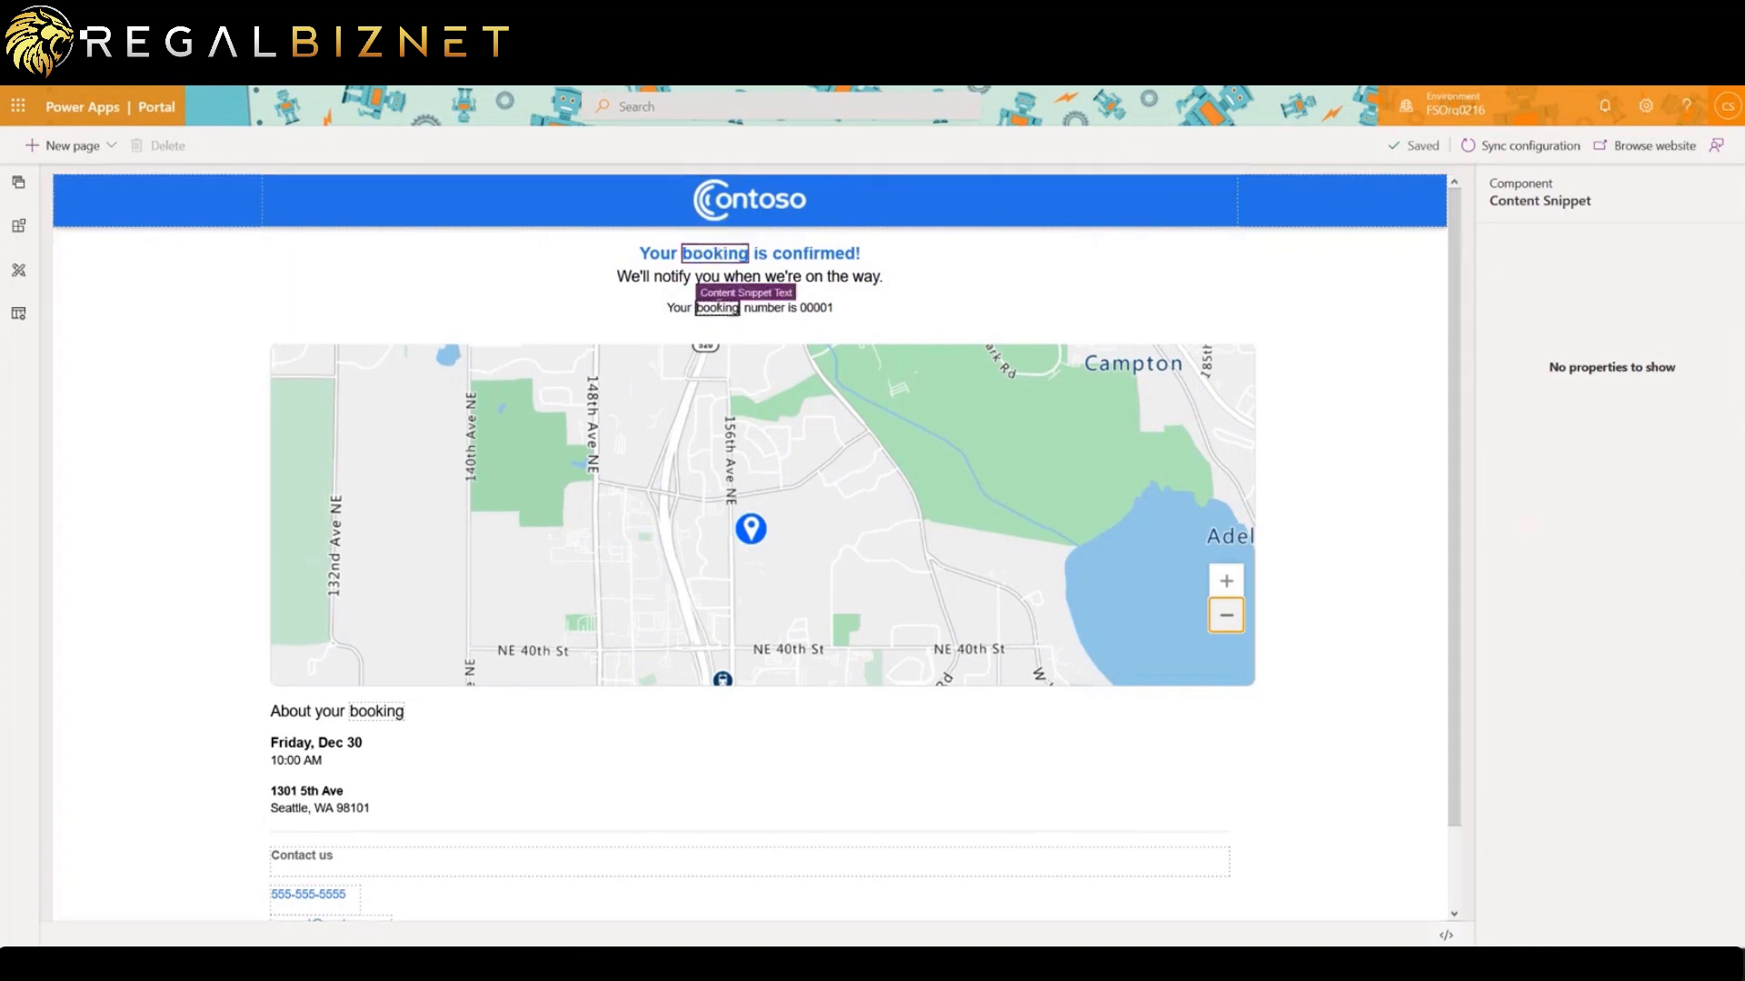
scroll(206, 557, down, 1)
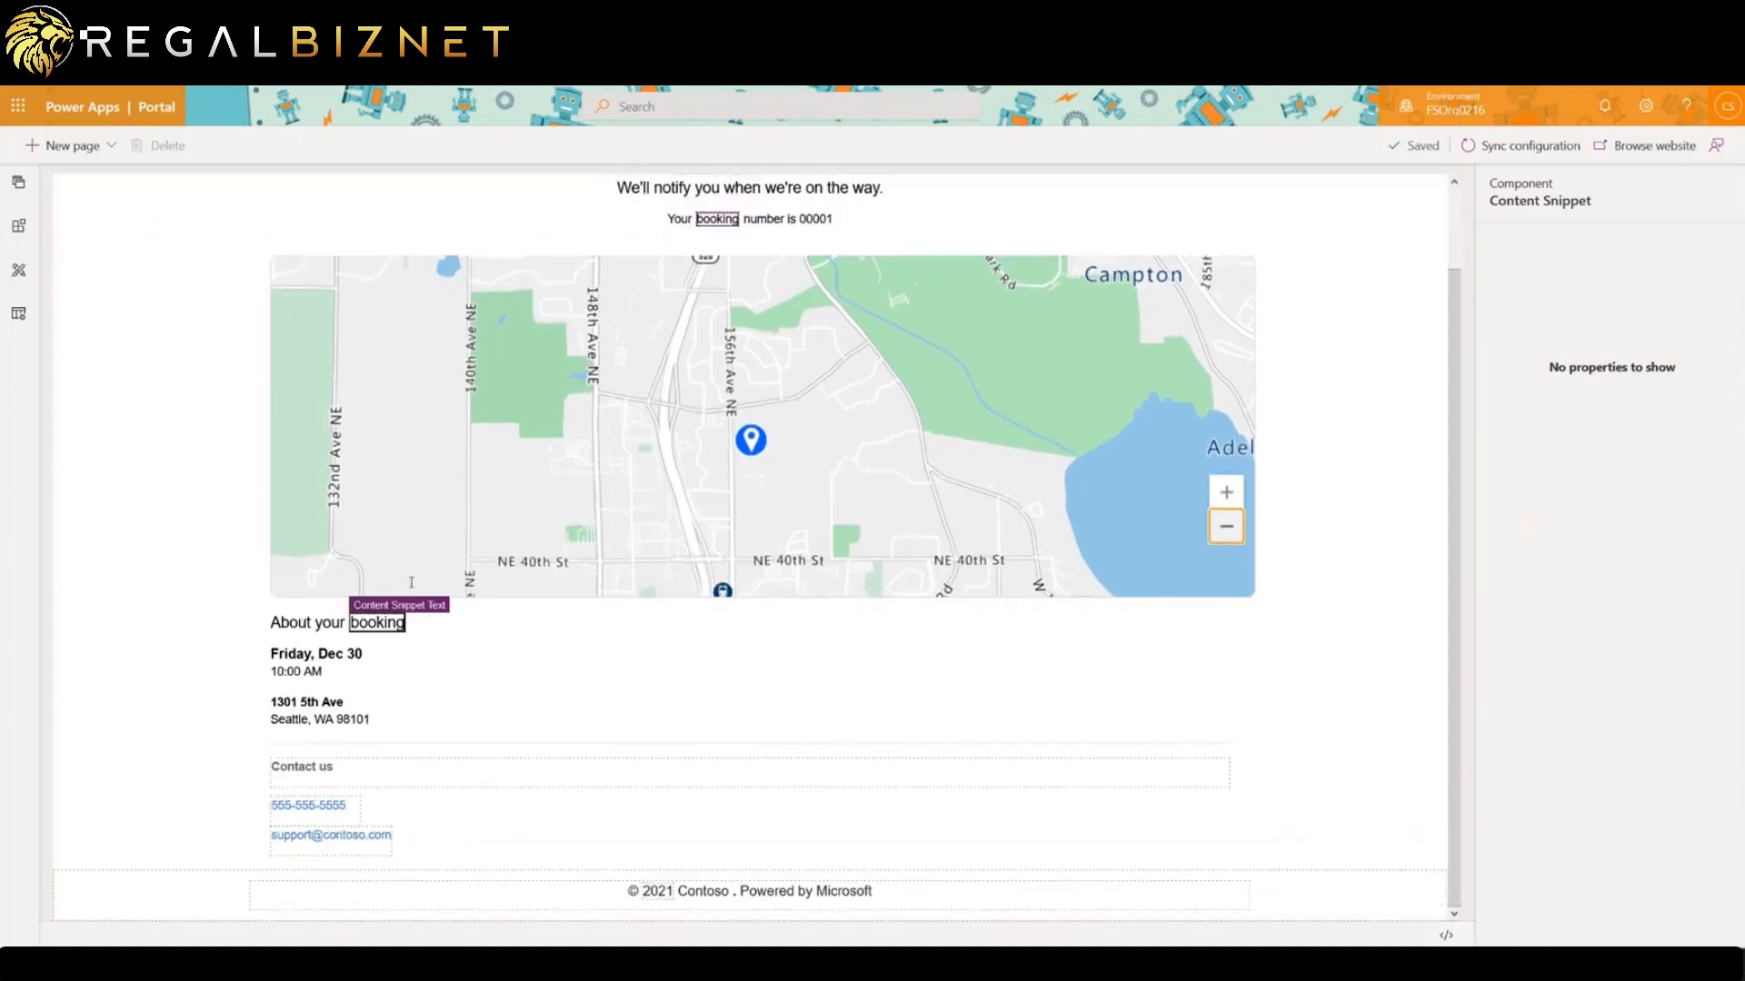
scroll(411, 582, up, 1)
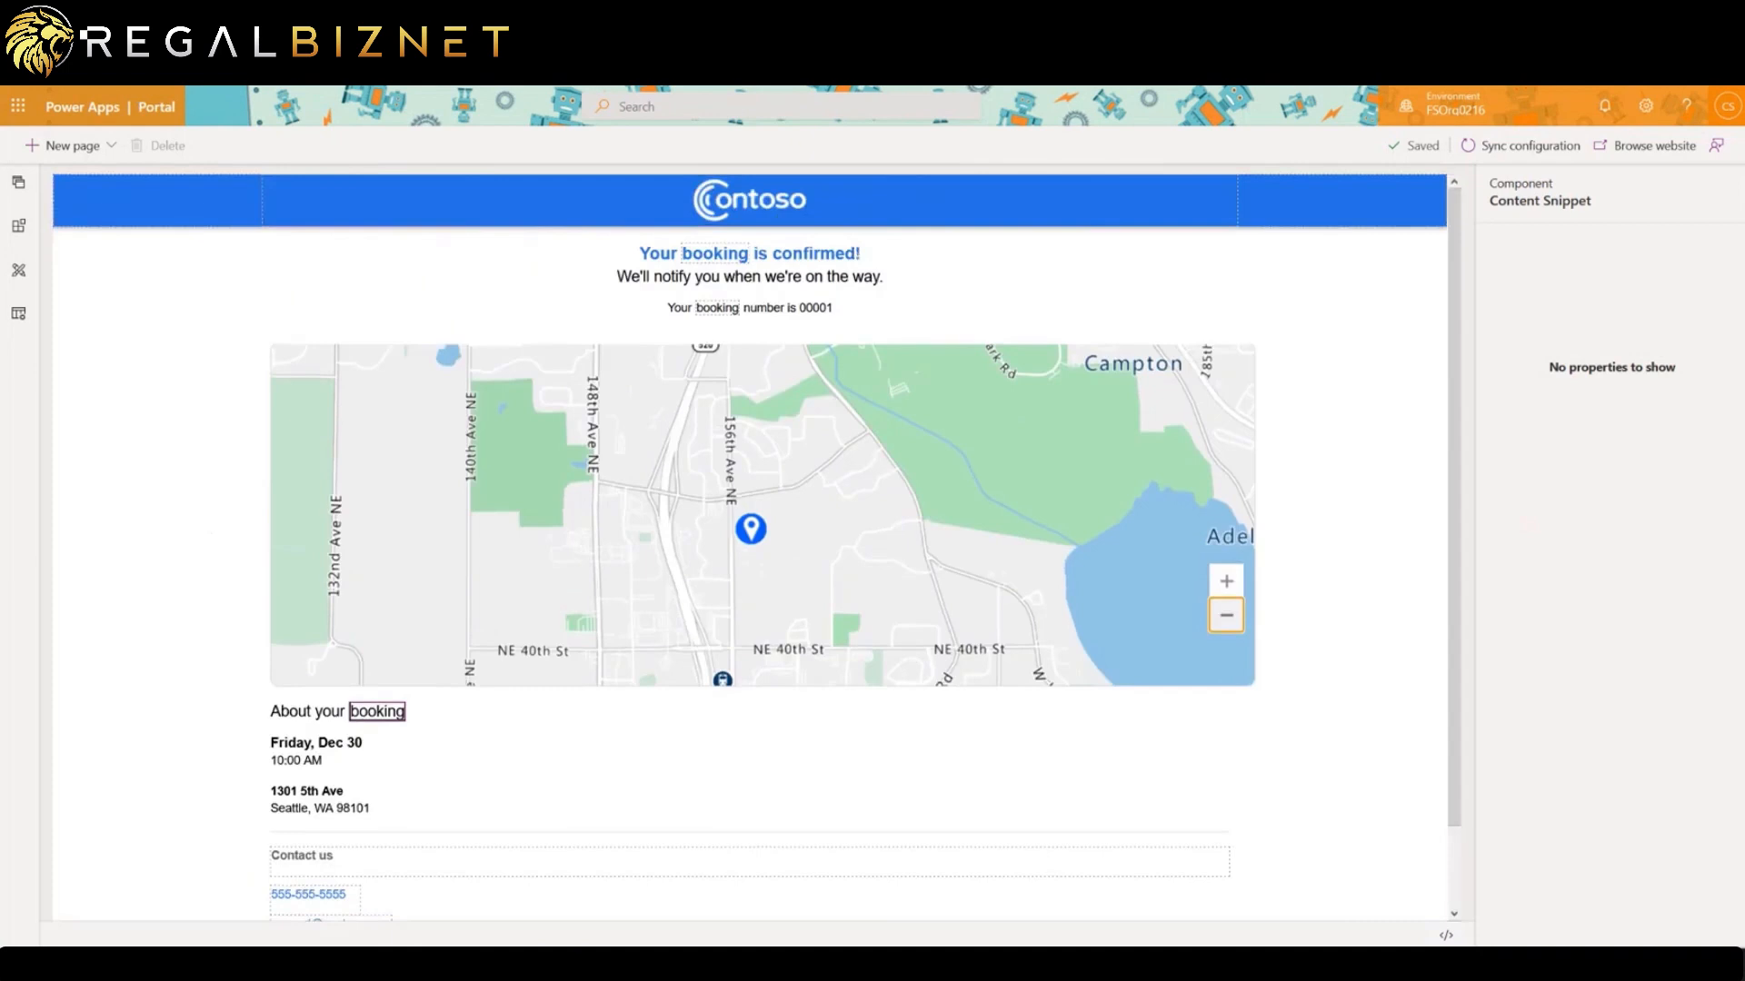
scroll(247, 612, down, 1)
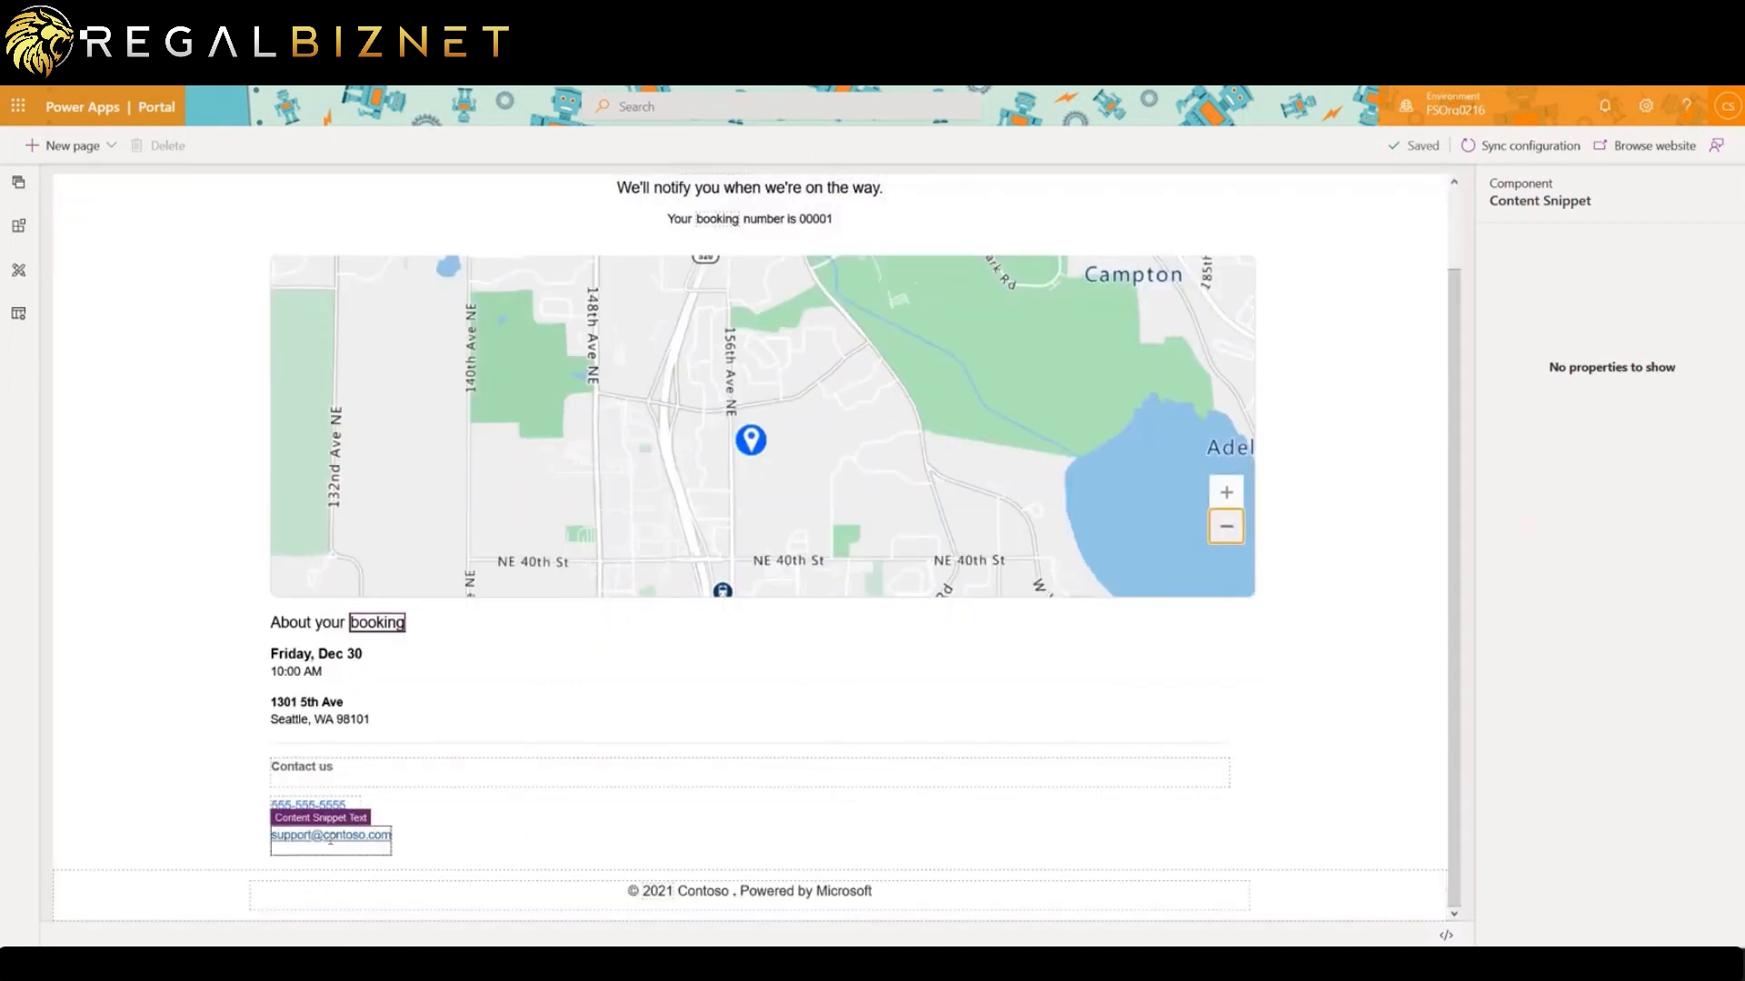
scroll(818, 634, up, 1)
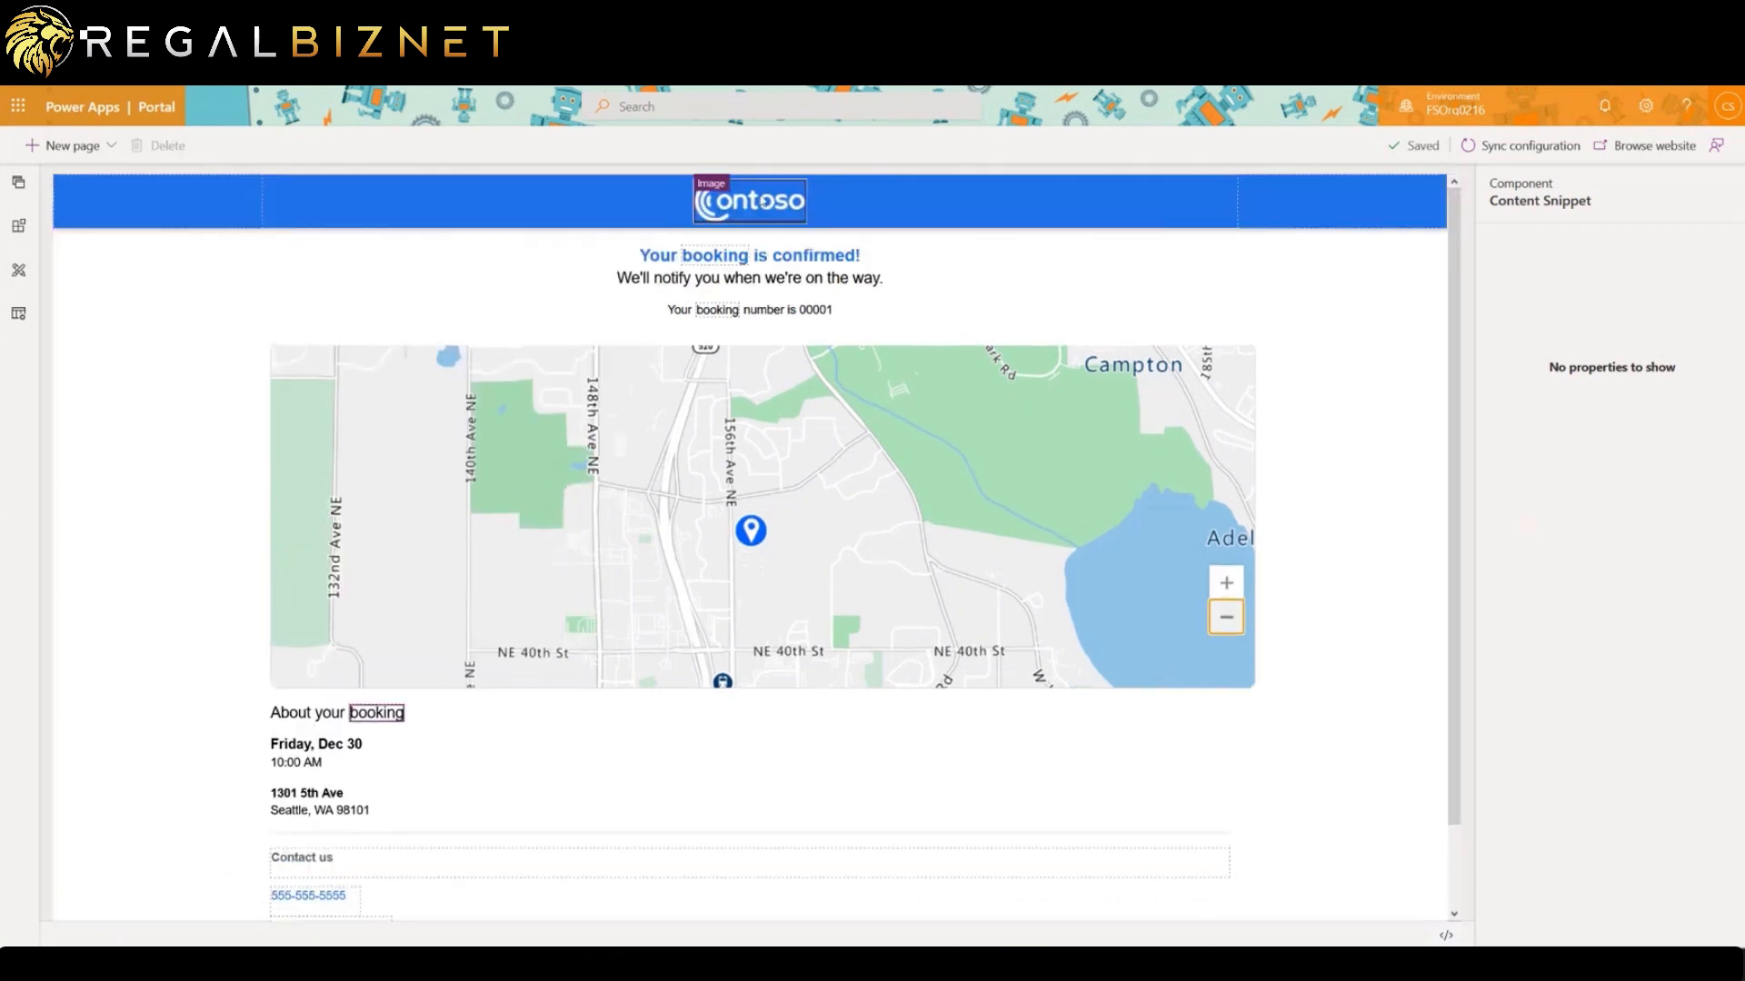
Inspect the Contoso header logo's image upload option without choosing a file, and review the page down to its footer.
click(770, 219)
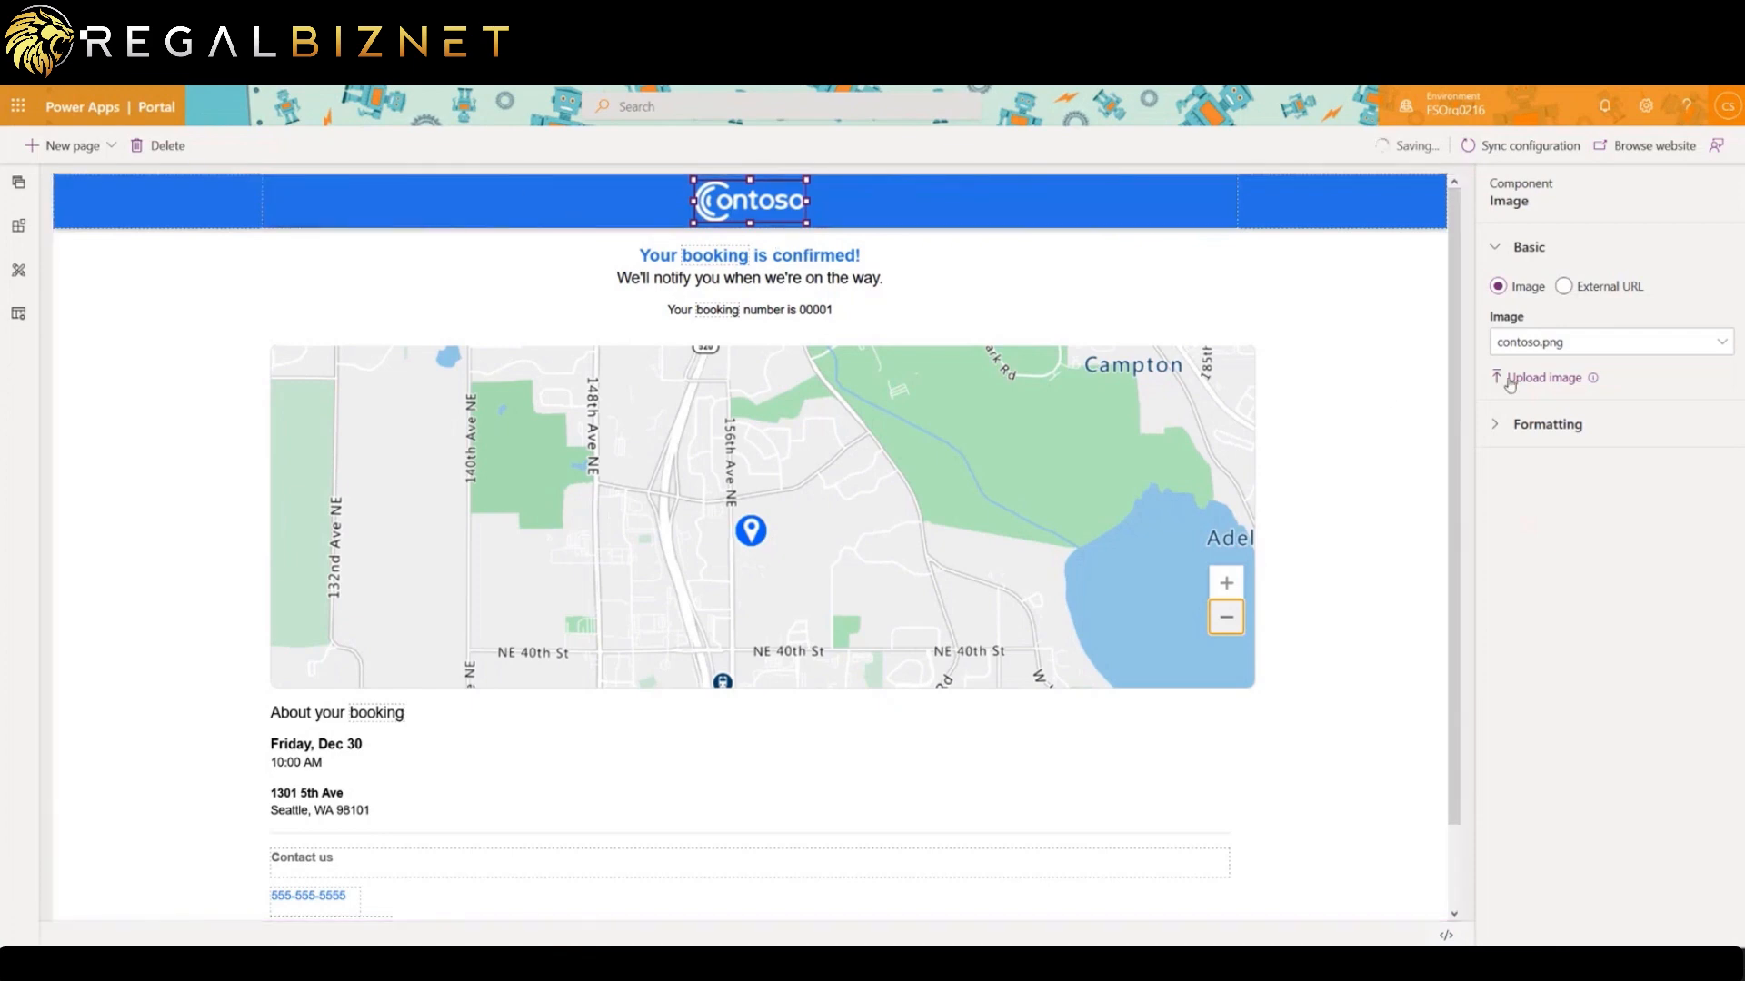
click(1541, 377)
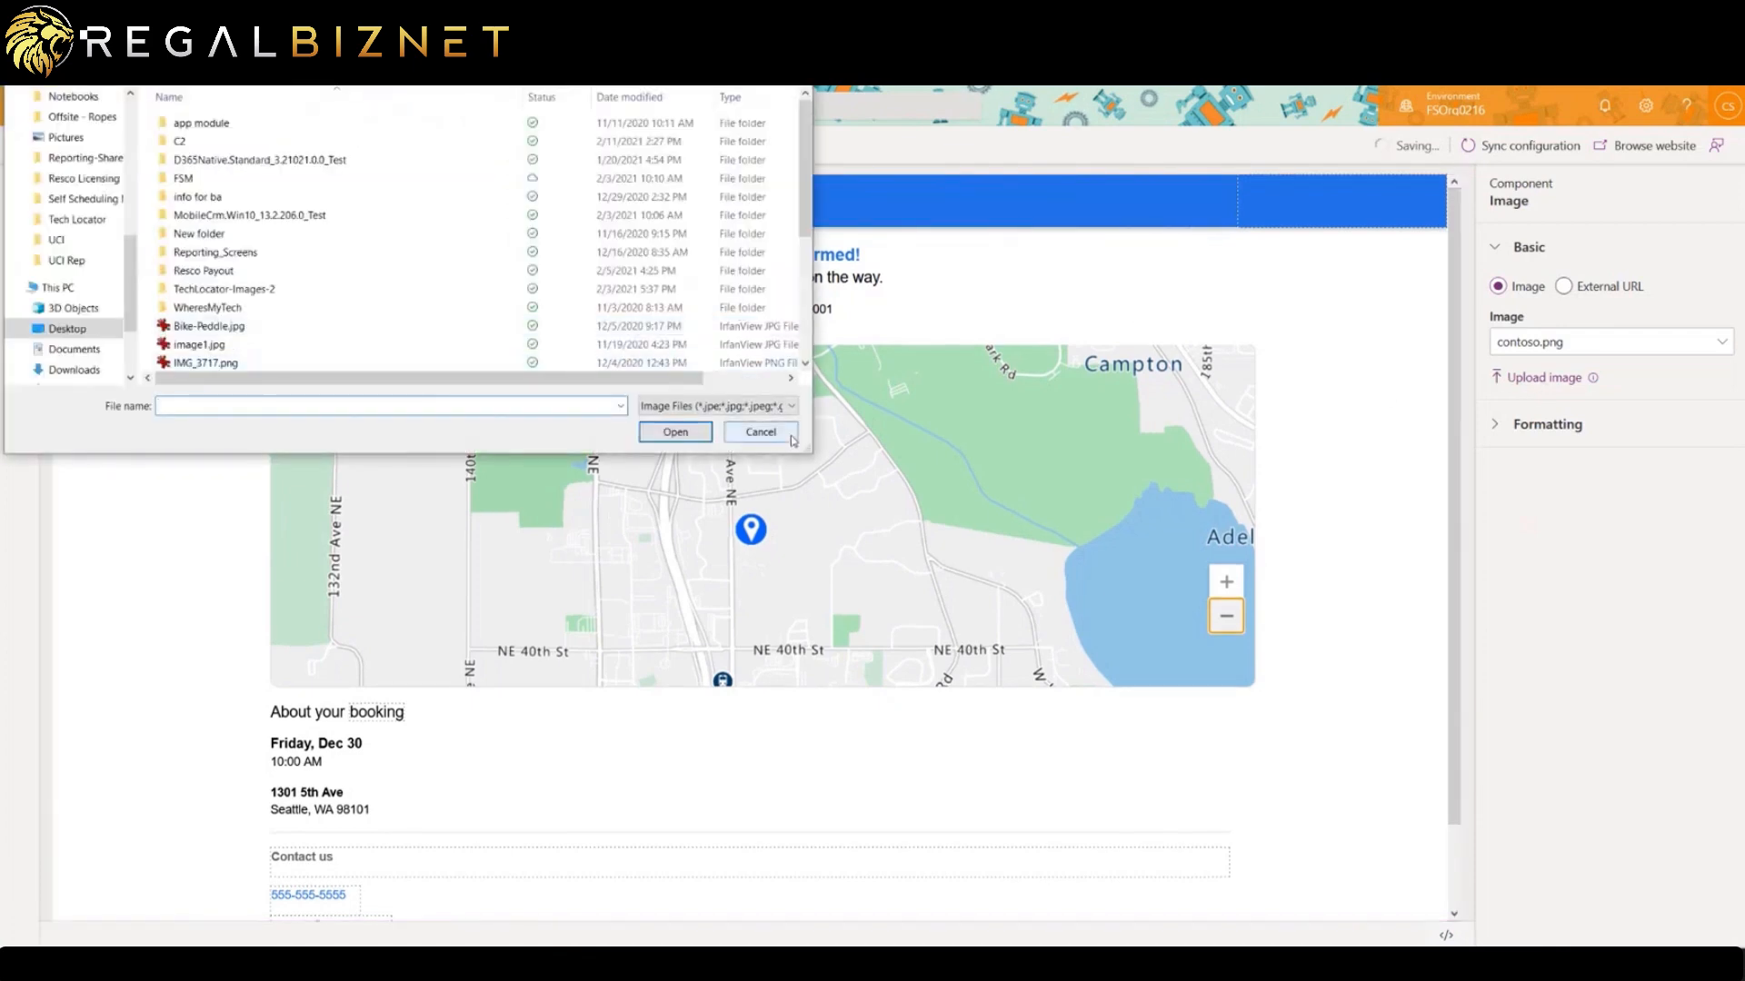
click(779, 434)
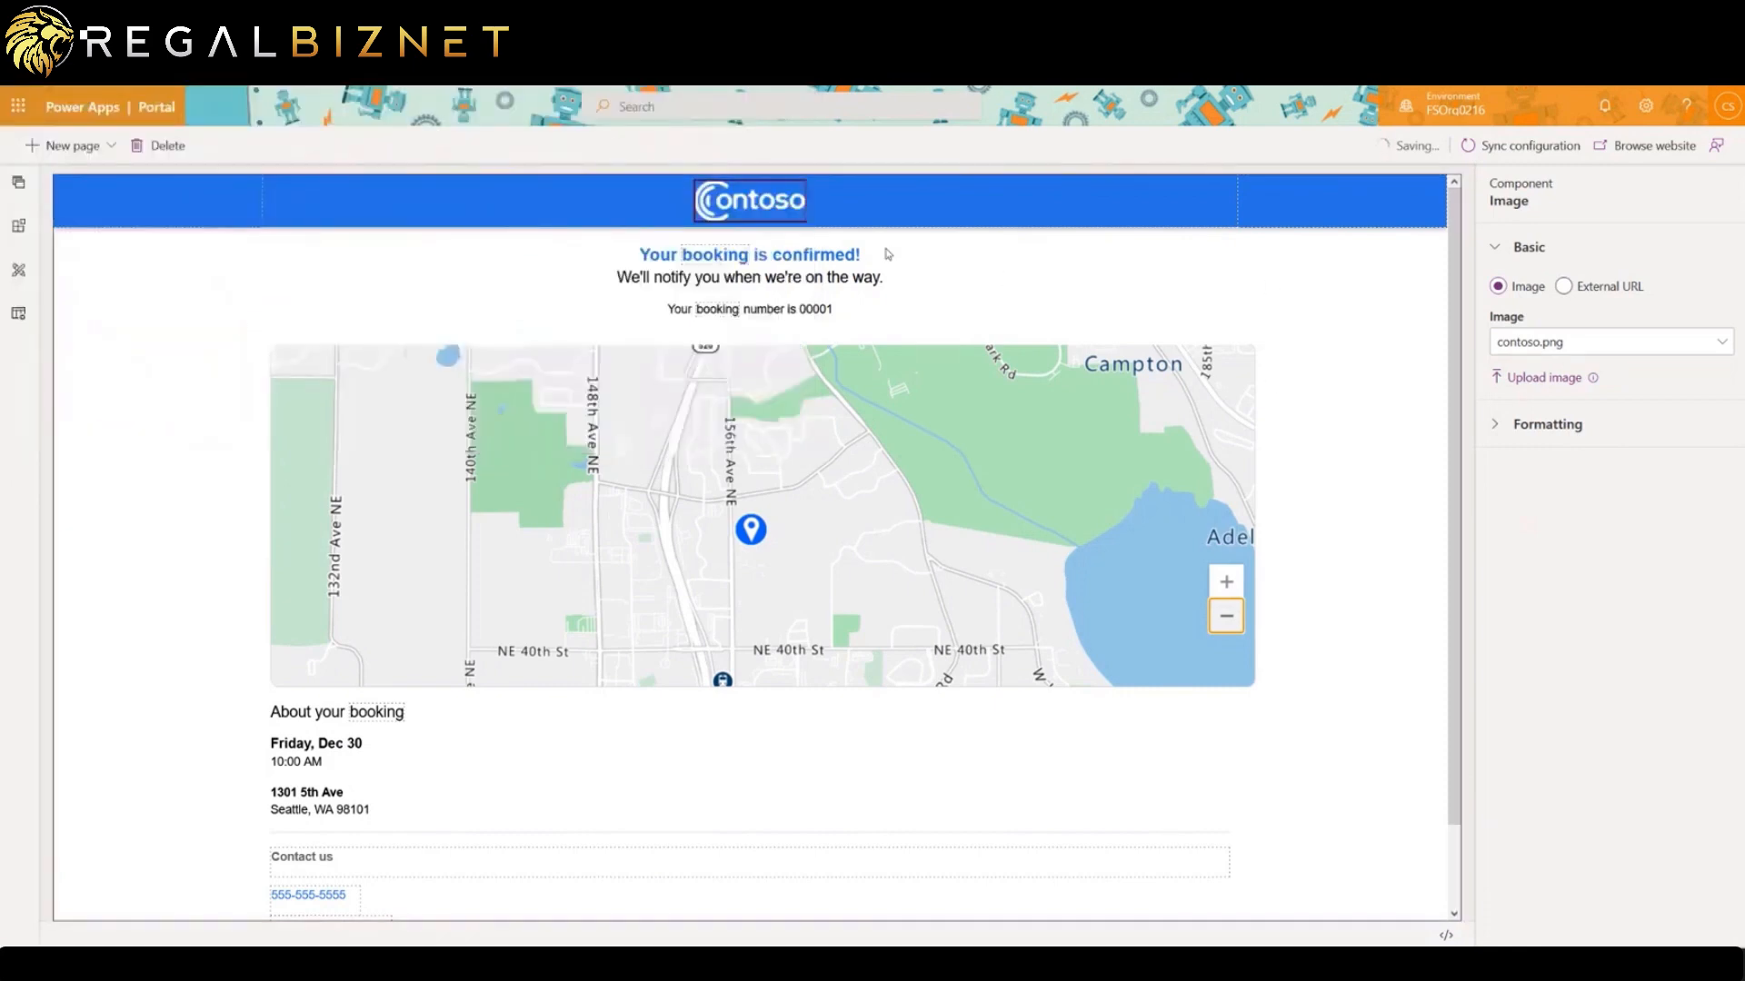
scroll(794, 760, down, 1)
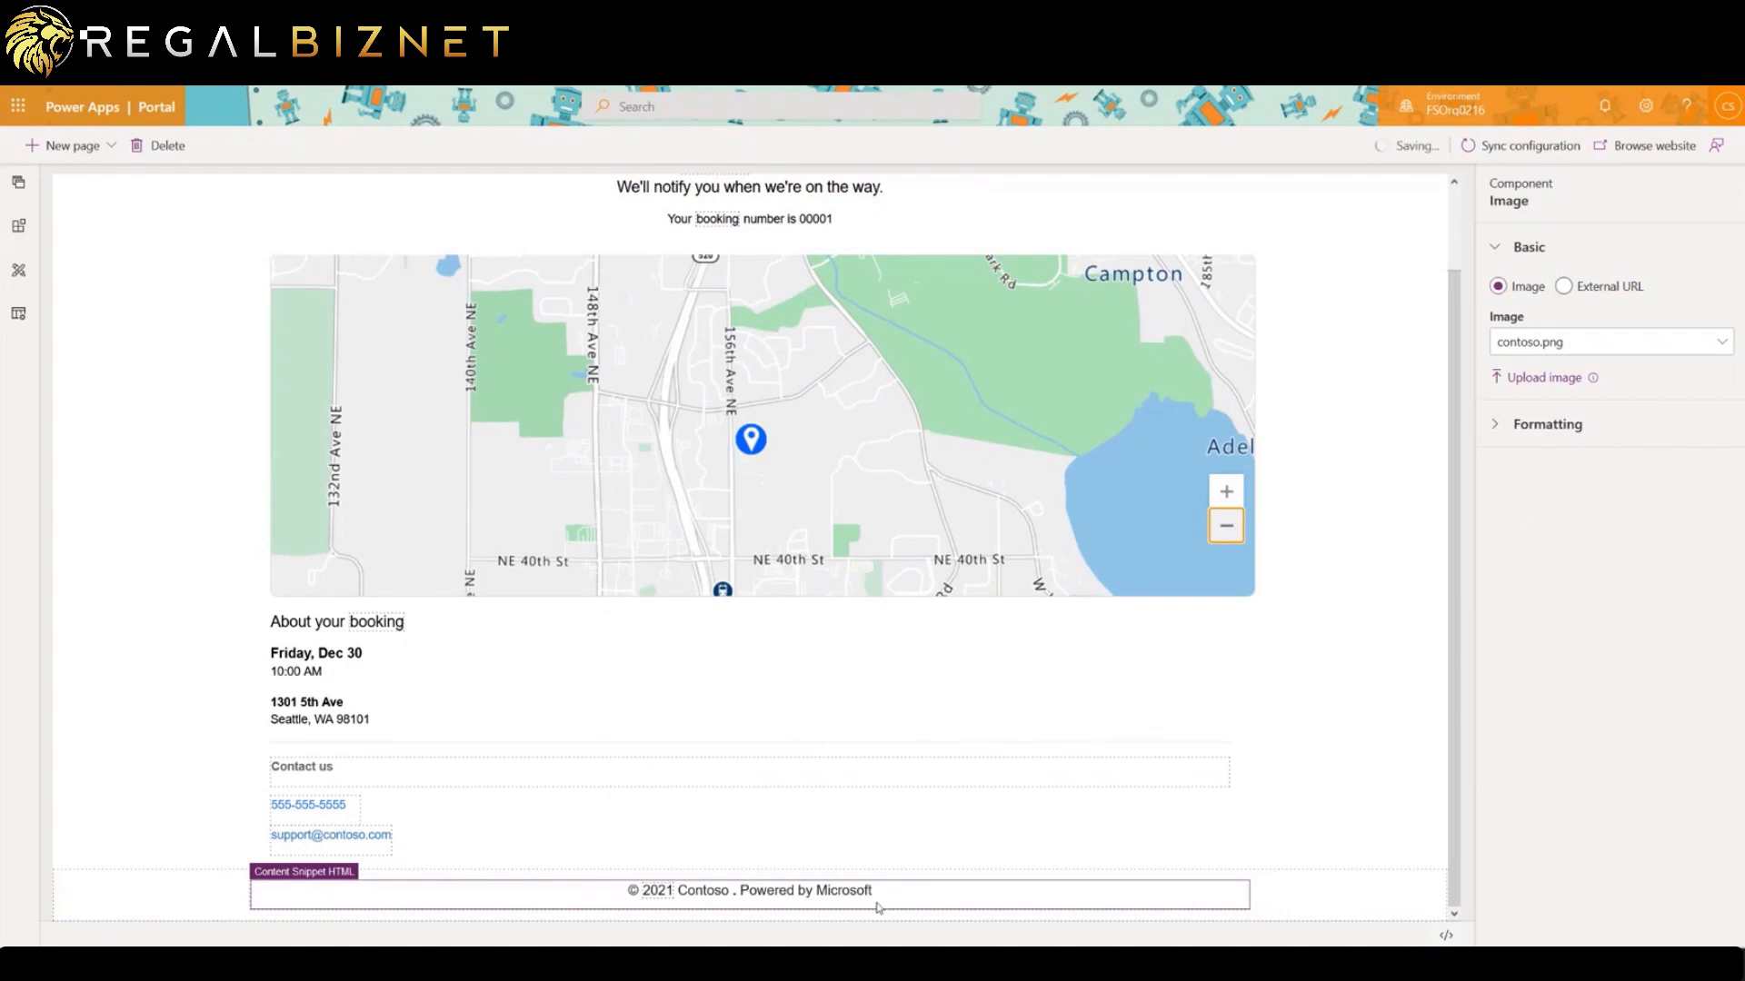
scroll(873, 765, up, 1)
scroll(874, 768, down, 1)
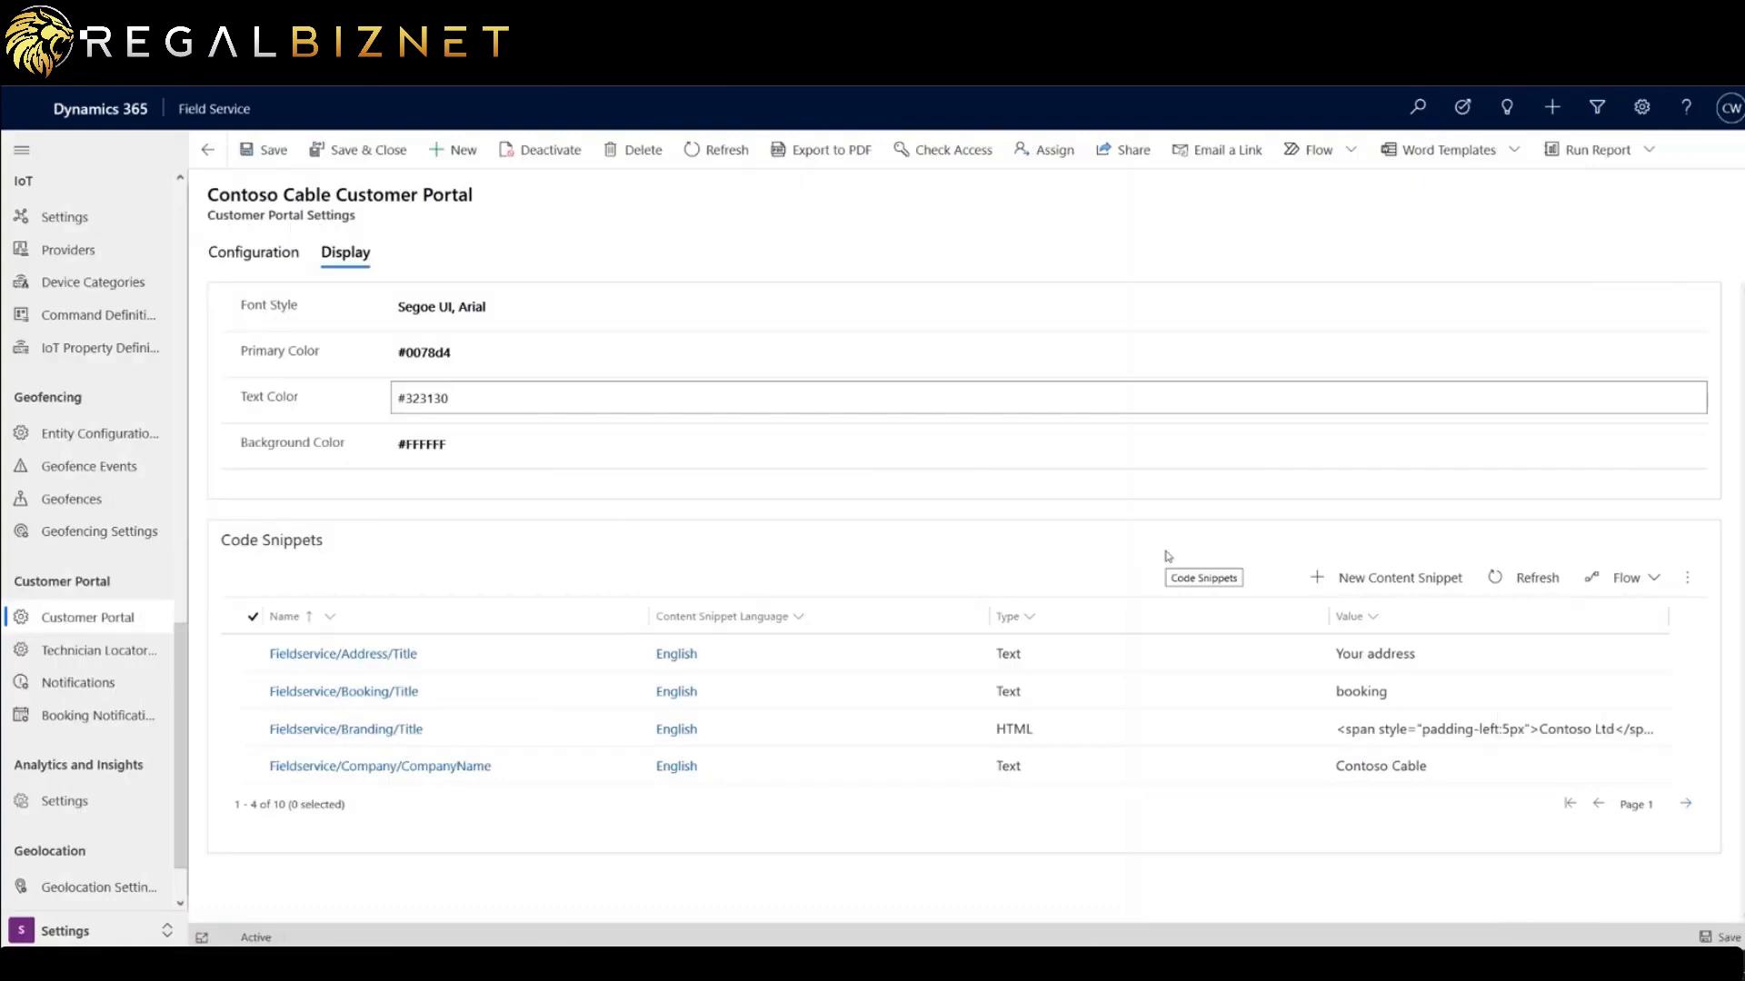
Switch to Dynamics 365 Field Service, leave the Contoso Cable Customer Portal settings record and go to the Service area.
click(208, 153)
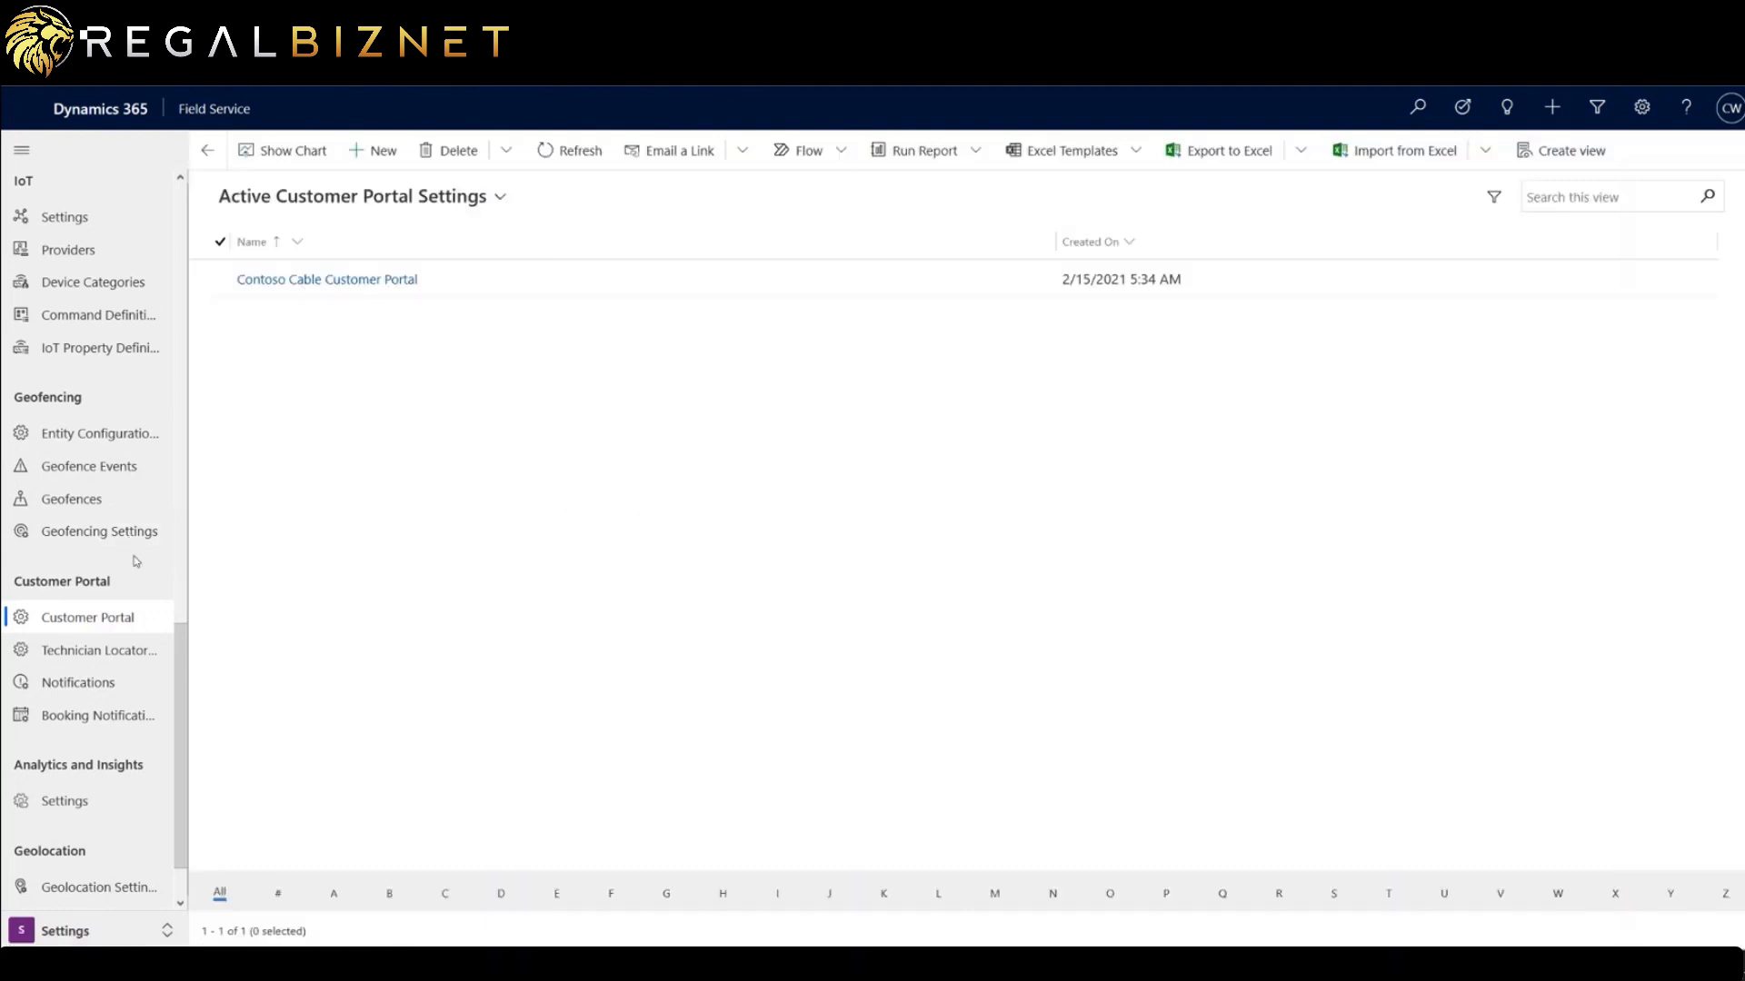
click(103, 932)
click(86, 733)
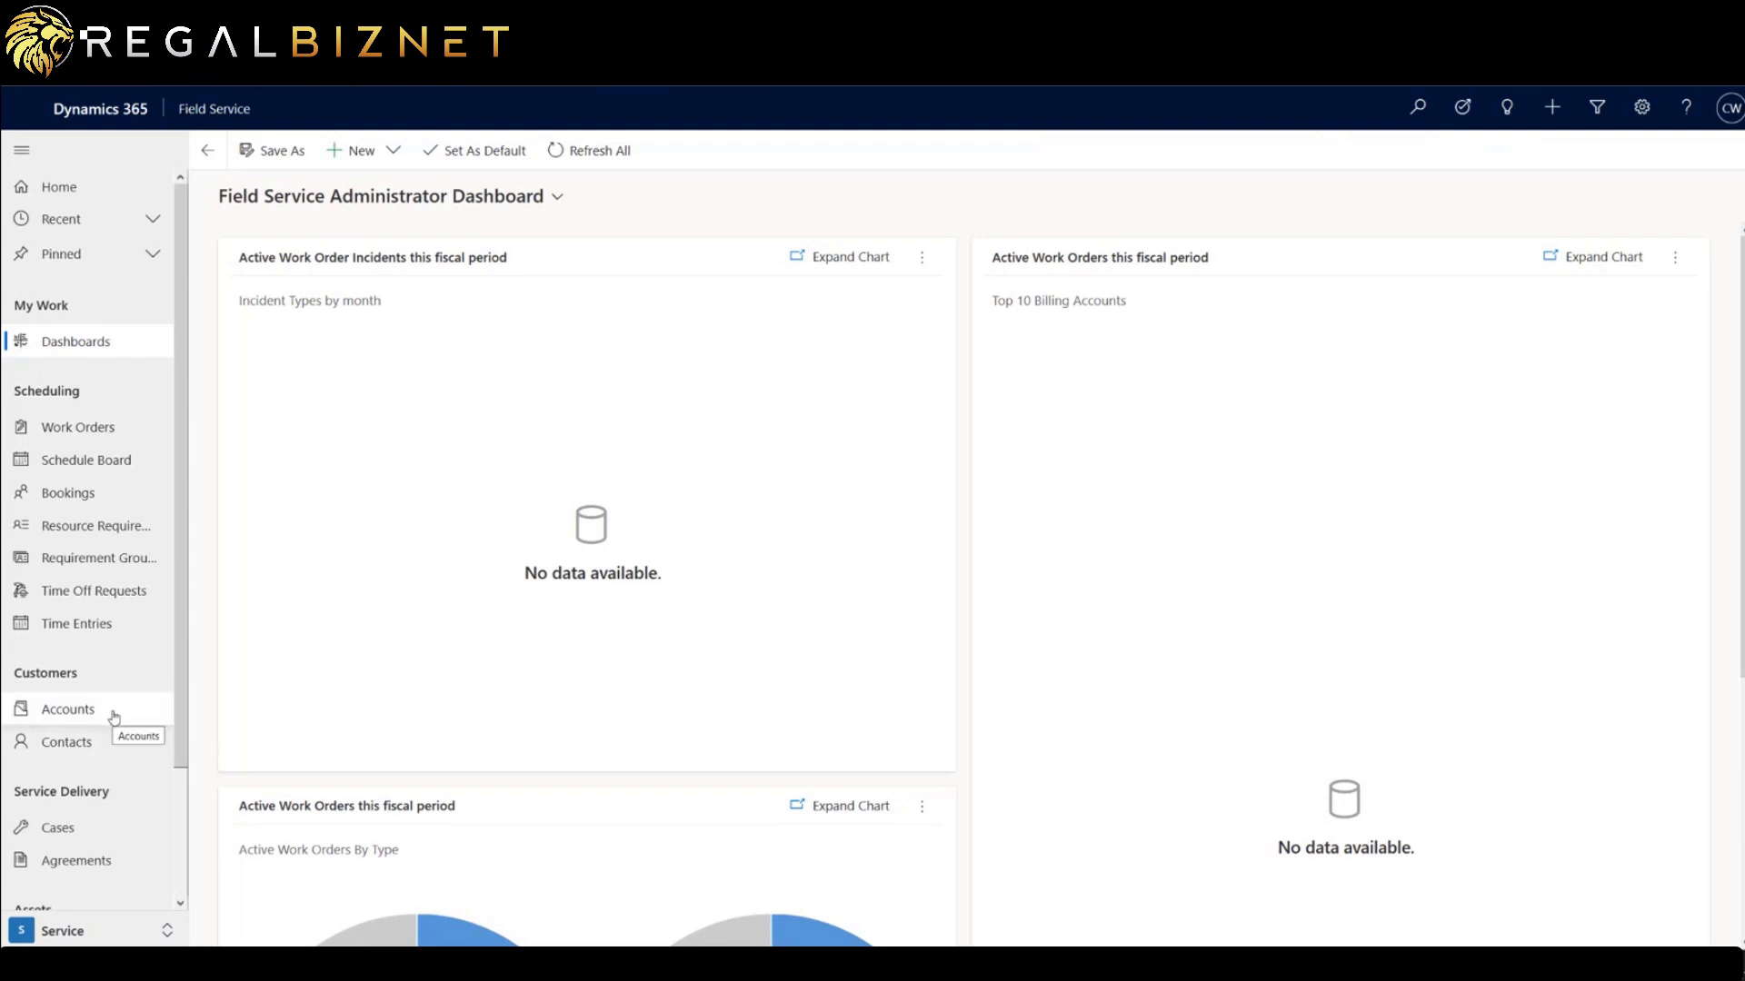
Open the customer's contact record, review its email and mobile phone fields, and return to the contacts list.
click(114, 745)
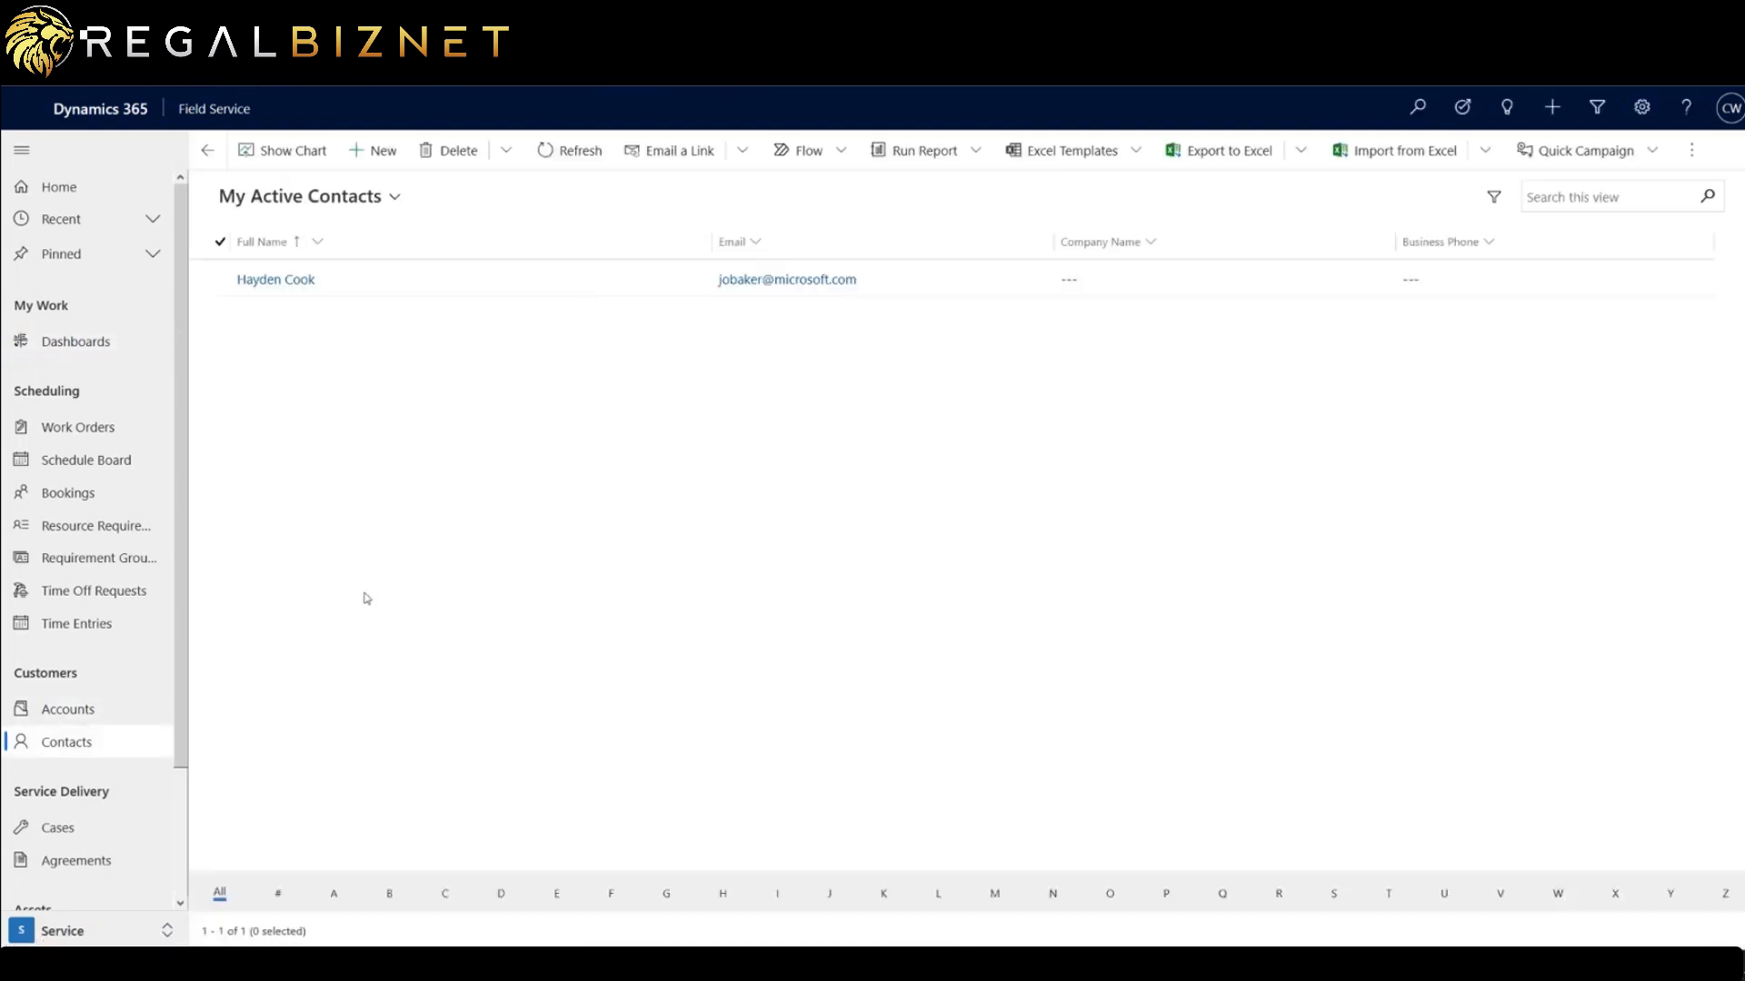
double_click(392, 280)
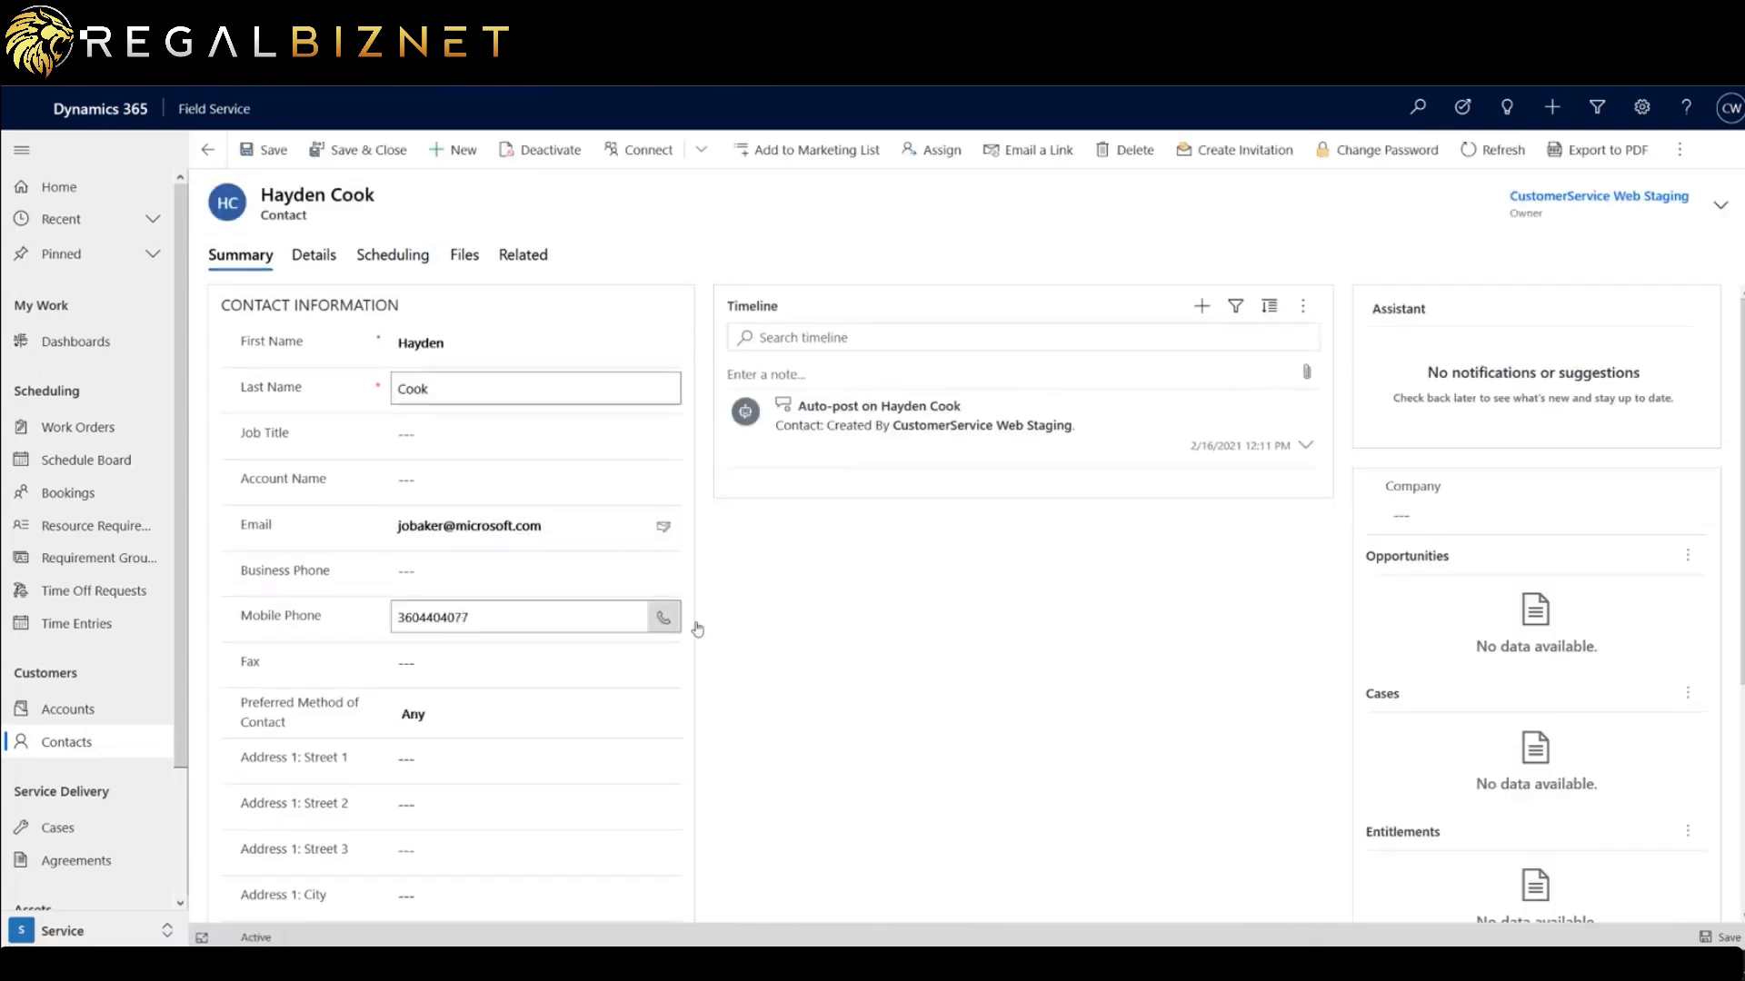
scroll(818, 608, down, 3)
scroll(783, 553, up, 3)
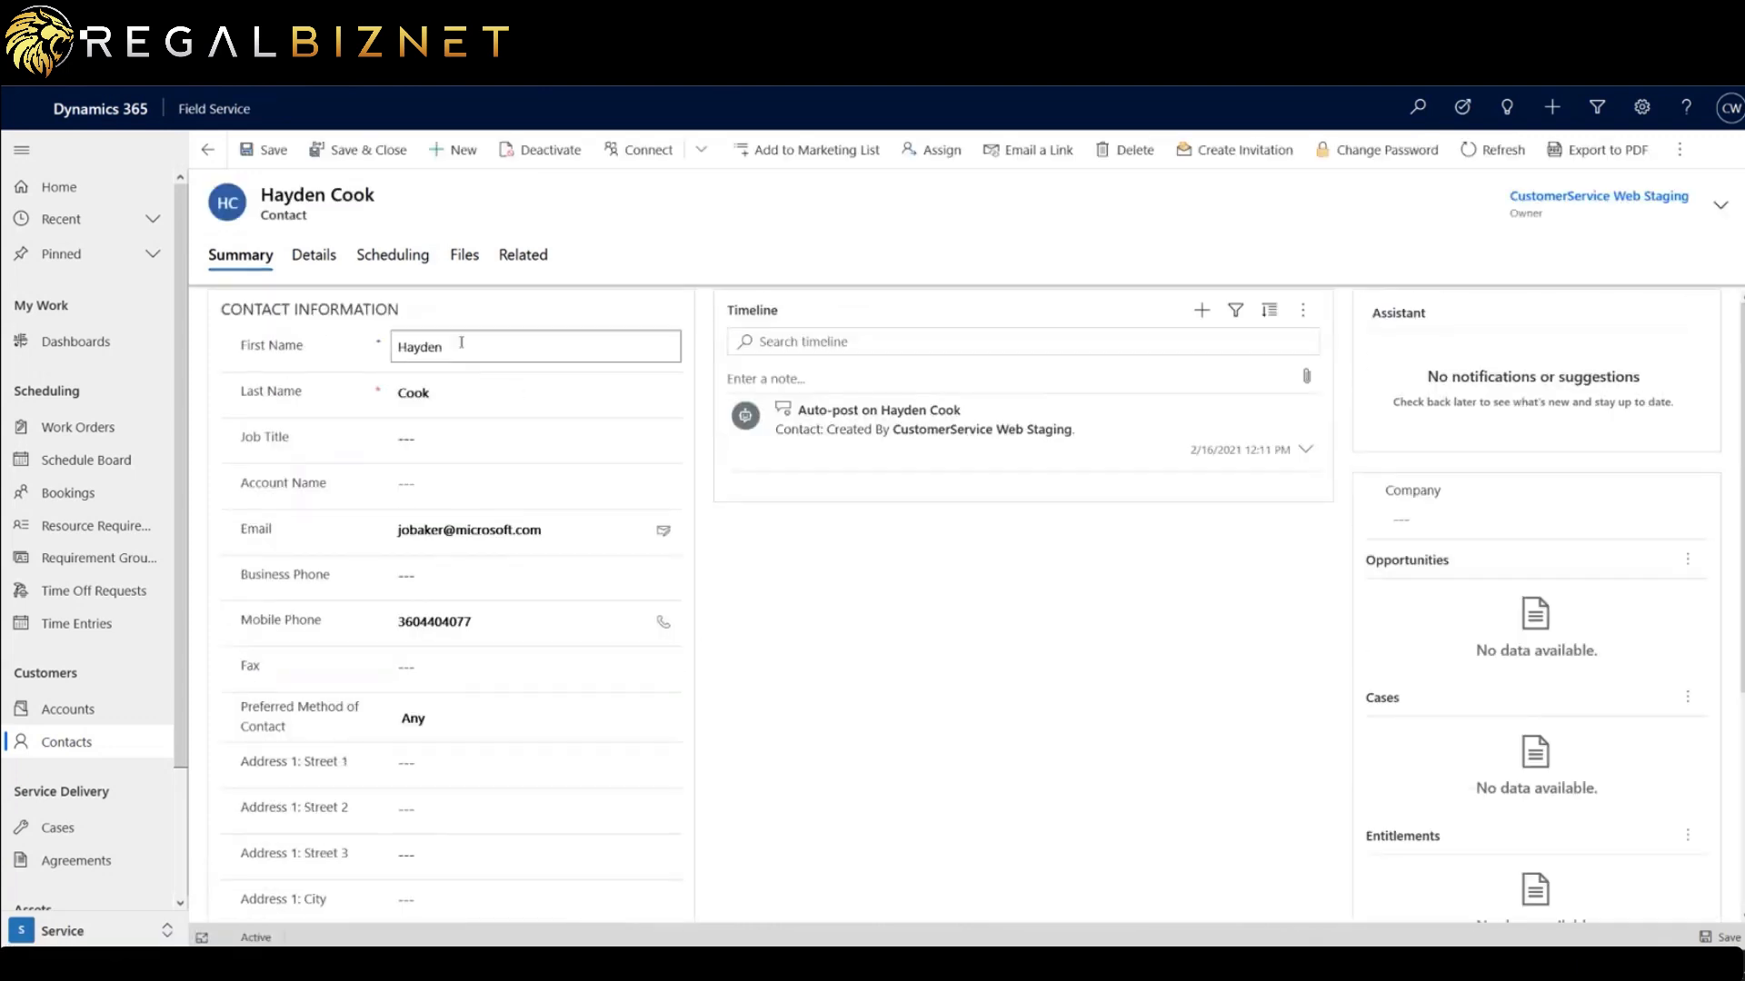
click(208, 153)
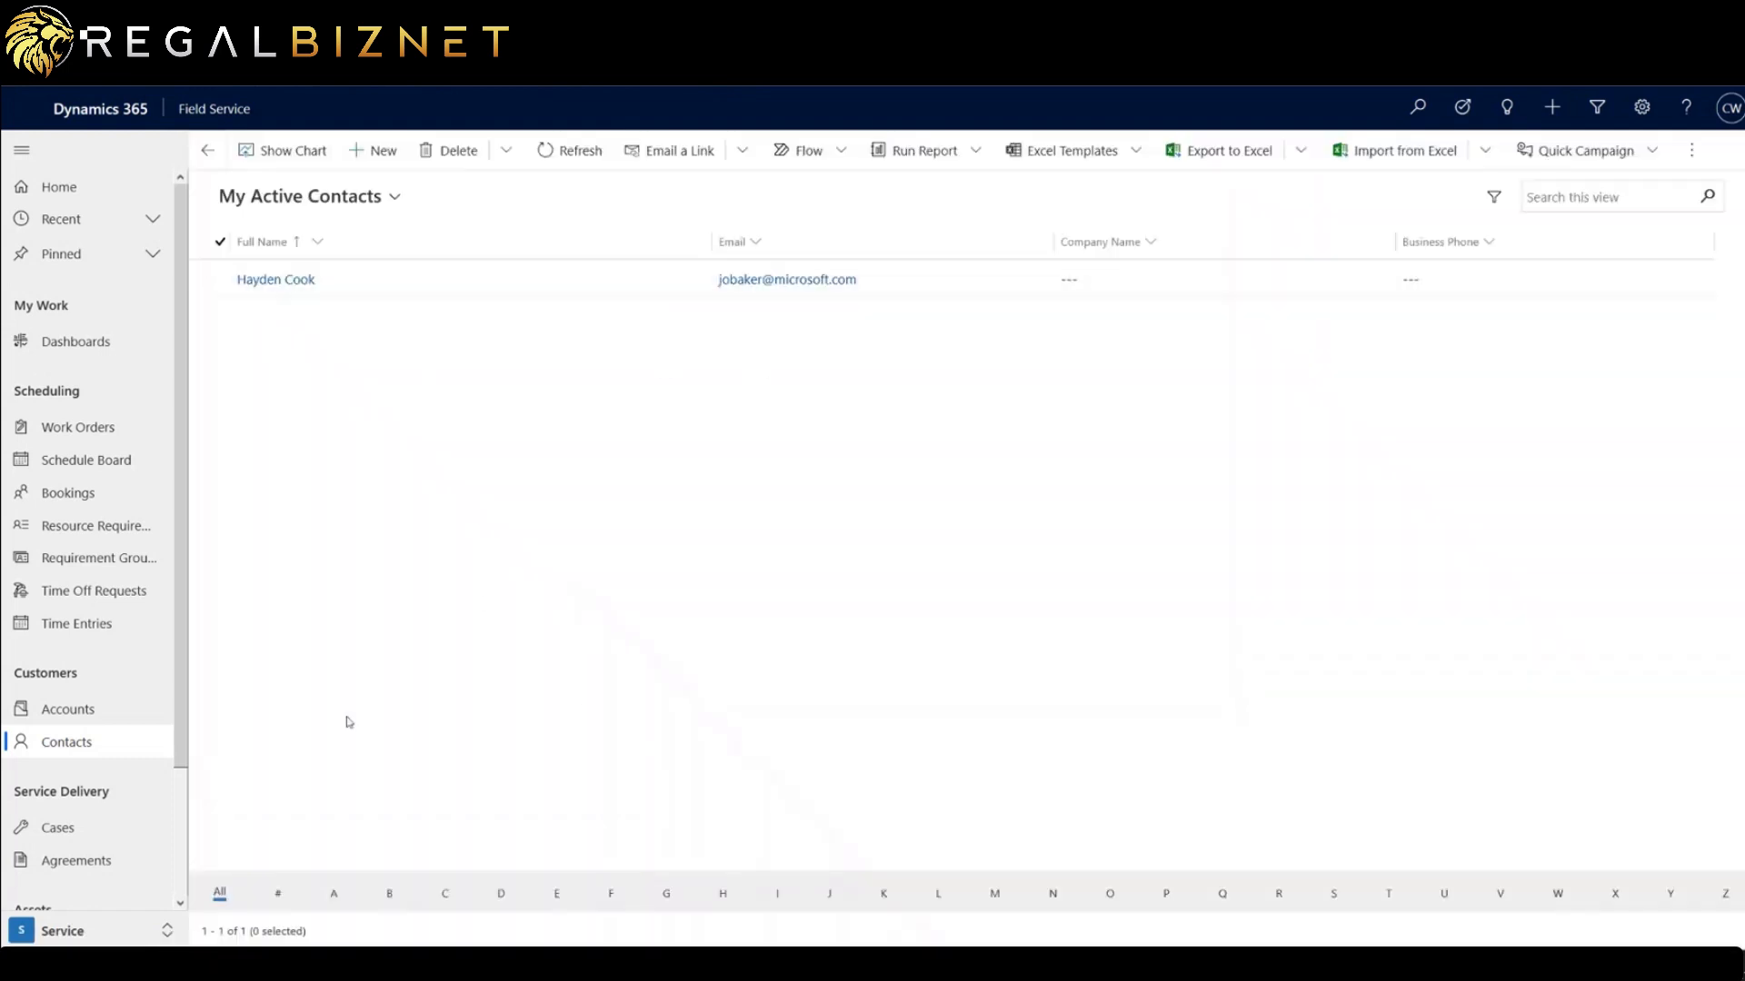
Open the Contoso, Ltd. account and review its primary contact and address information.
click(102, 715)
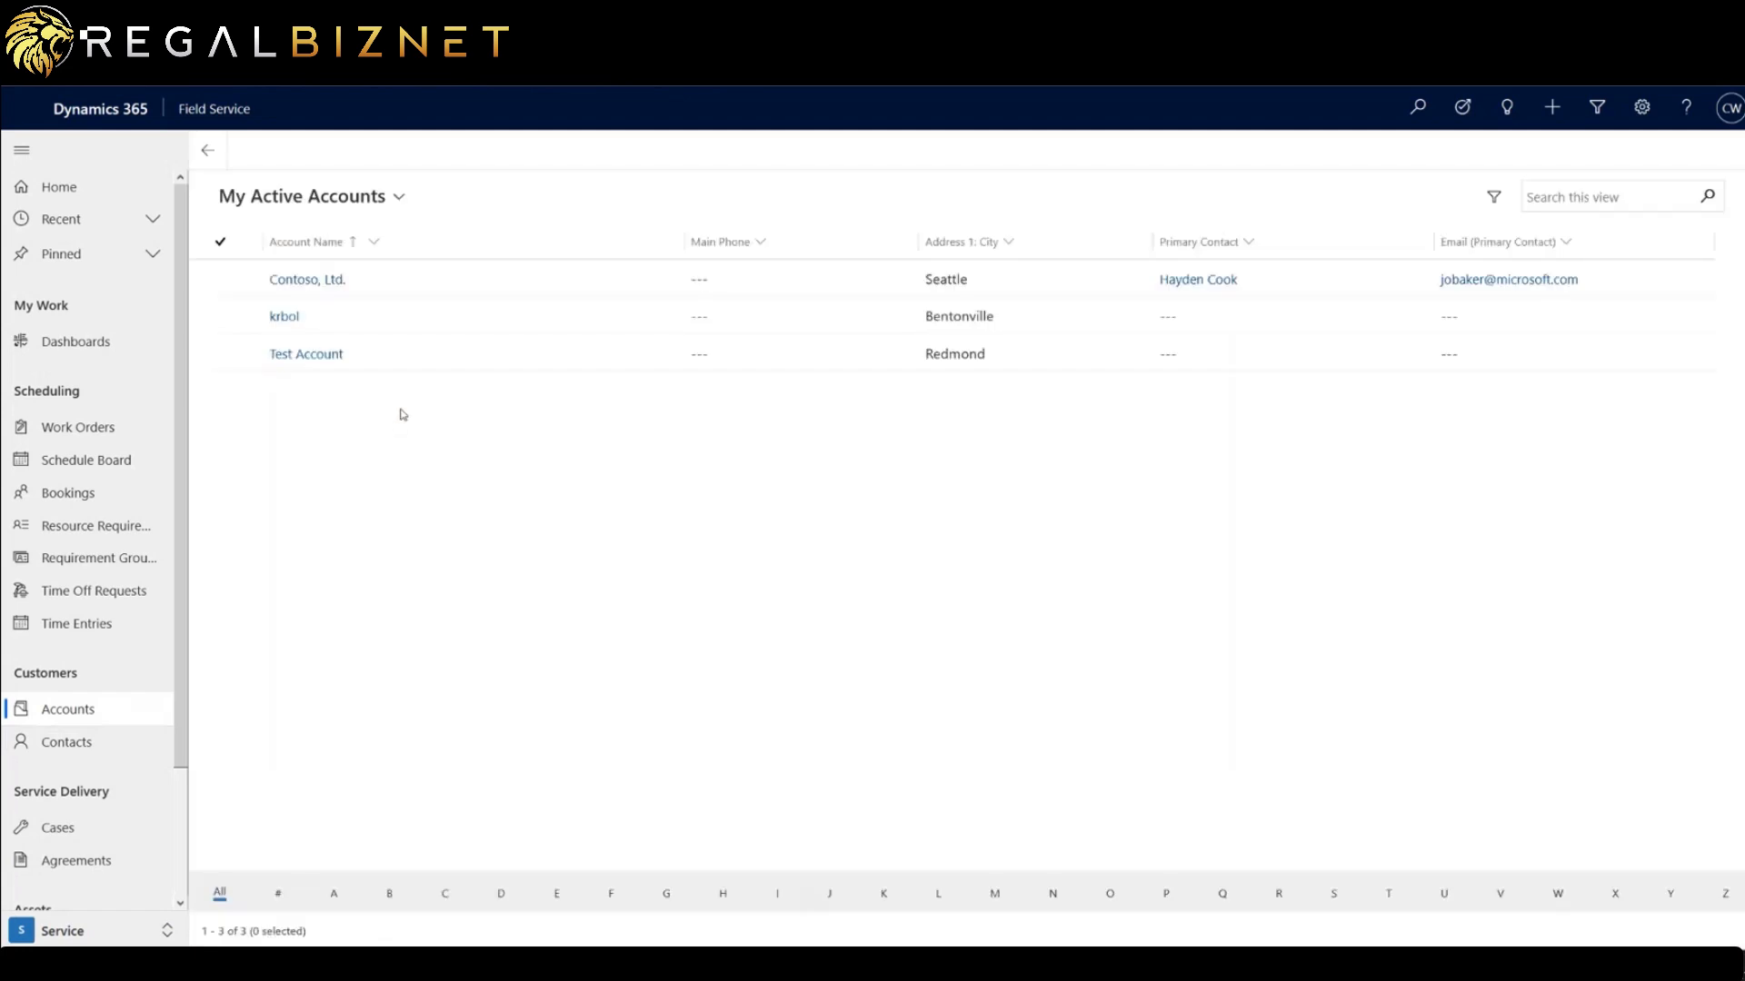
double_click(421, 285)
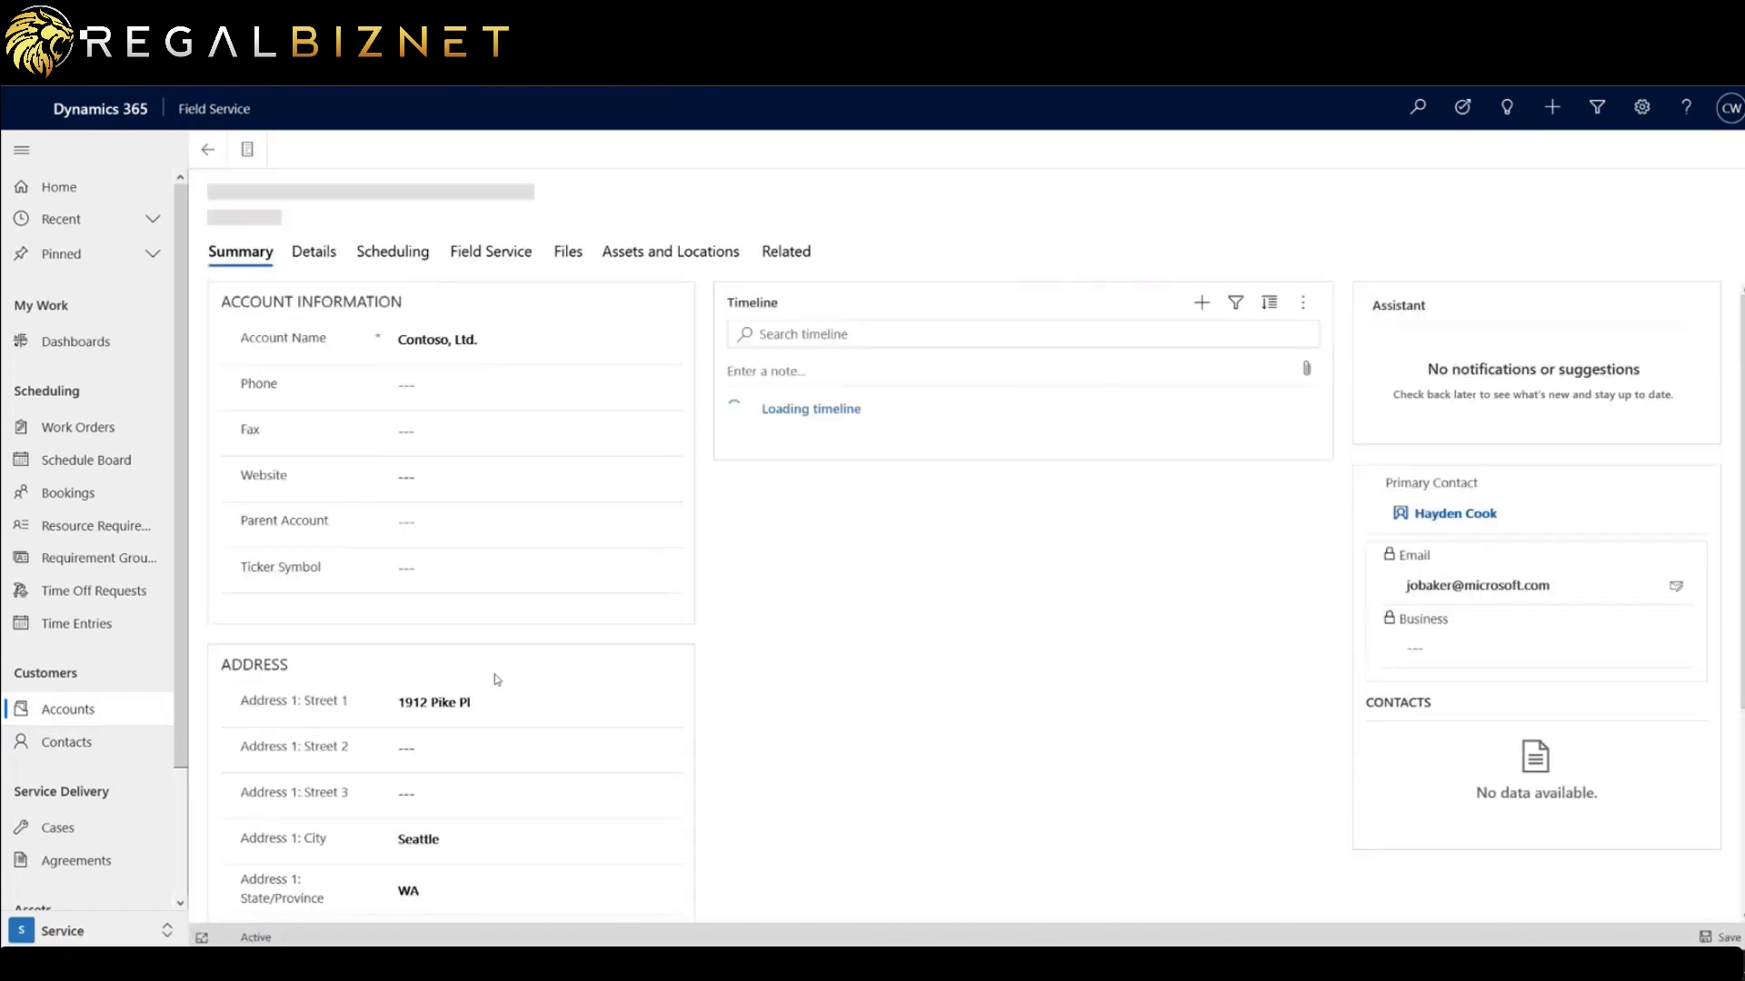
scroll(526, 717, down, 2)
scroll(526, 716, down, 1)
scroll(557, 630, up, 3)
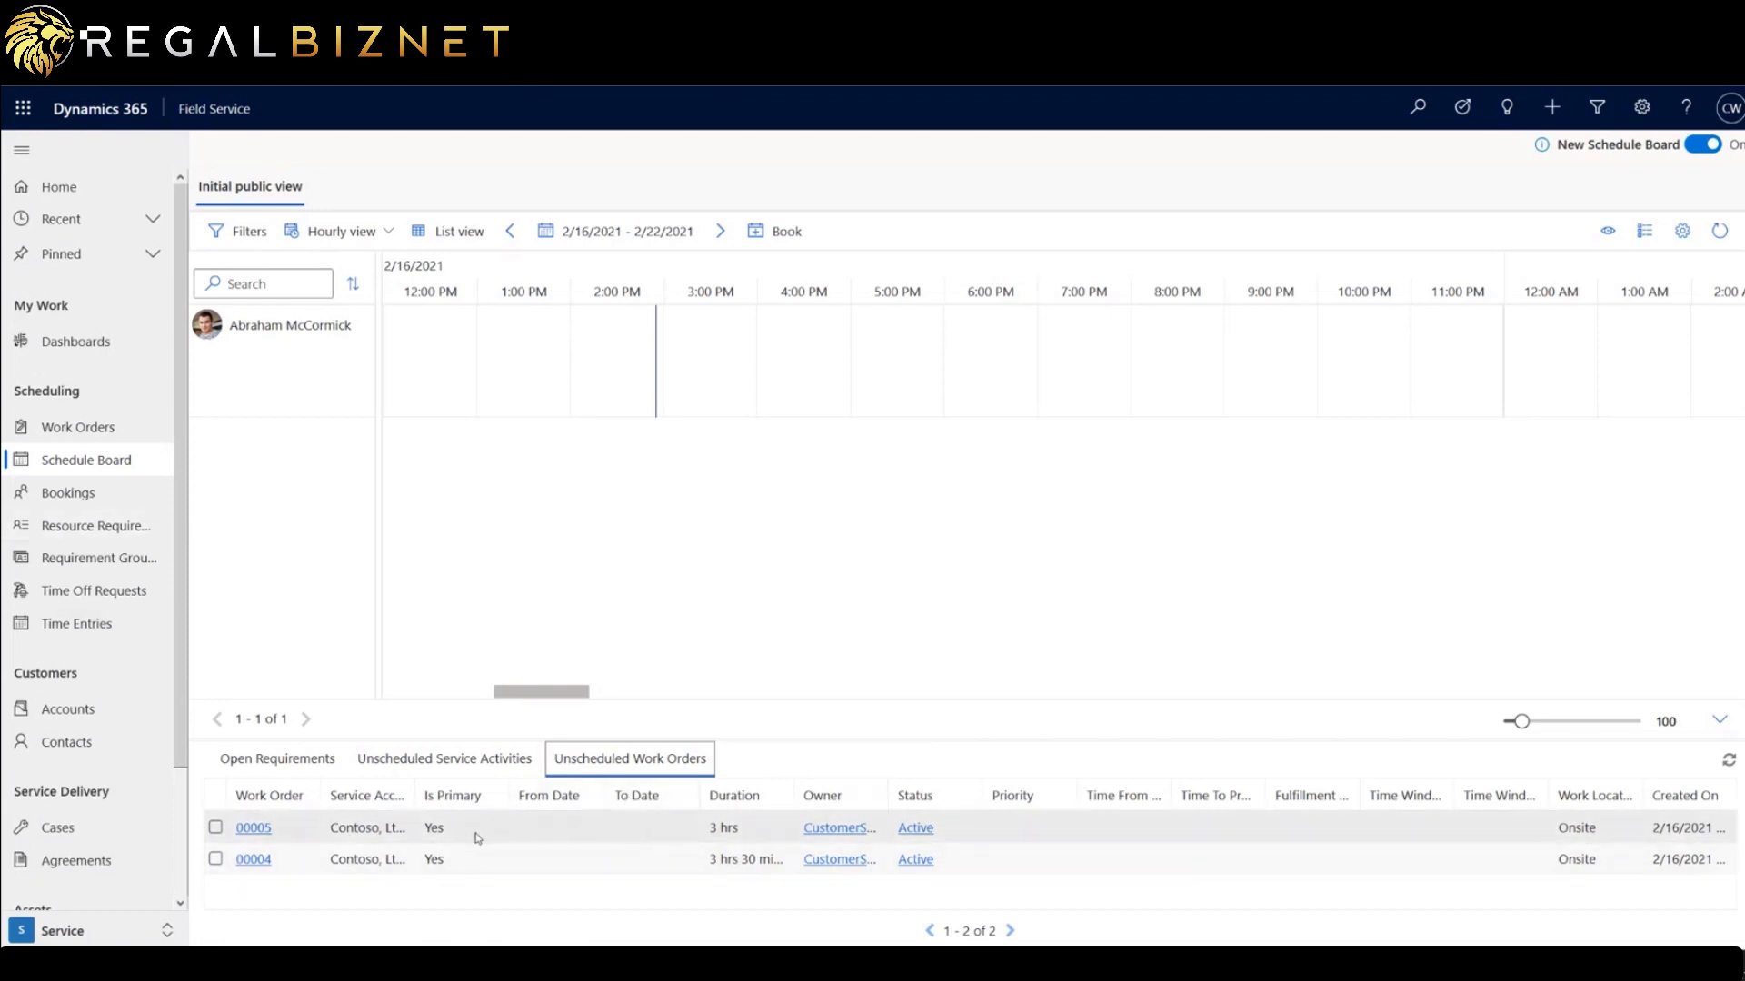
Schedule the unscheduled 3-hour Contoso work order for the listed technician on 2/16/2021 at 5:45 PM.
drag(527, 833, 926, 366)
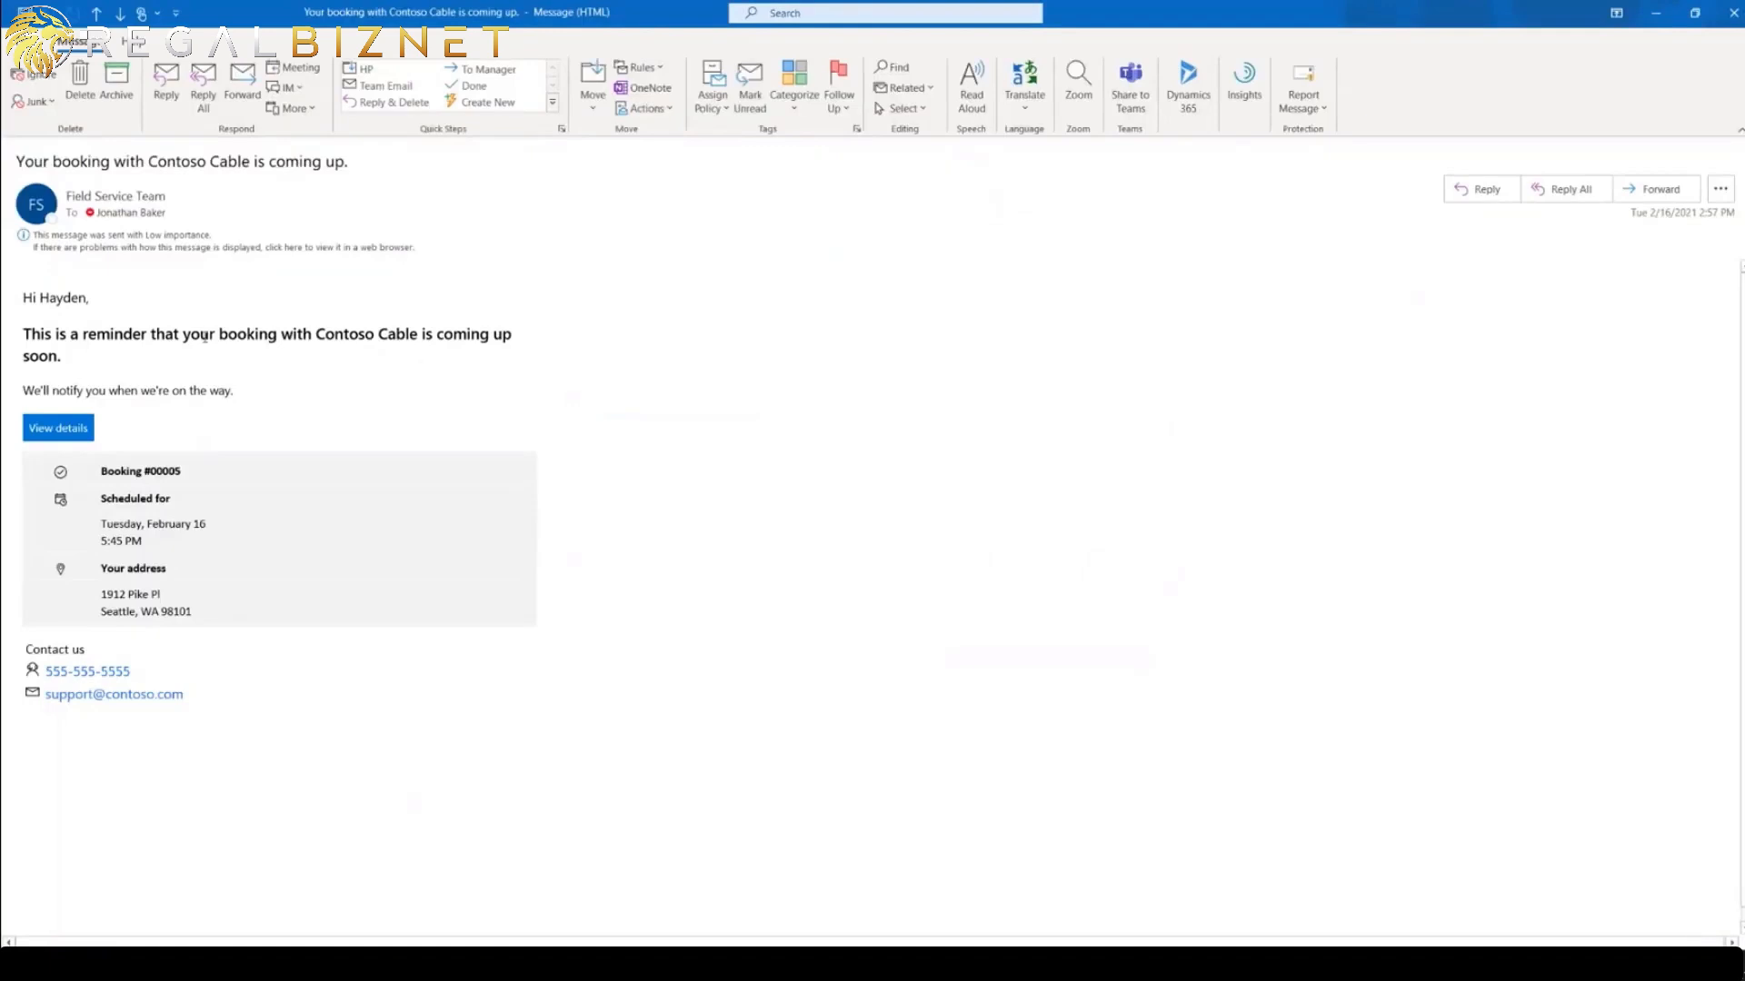
Switch to Outlook and examine the upcoming booking reminder's message, scheduled time and service address.
drag(23, 333, 520, 333)
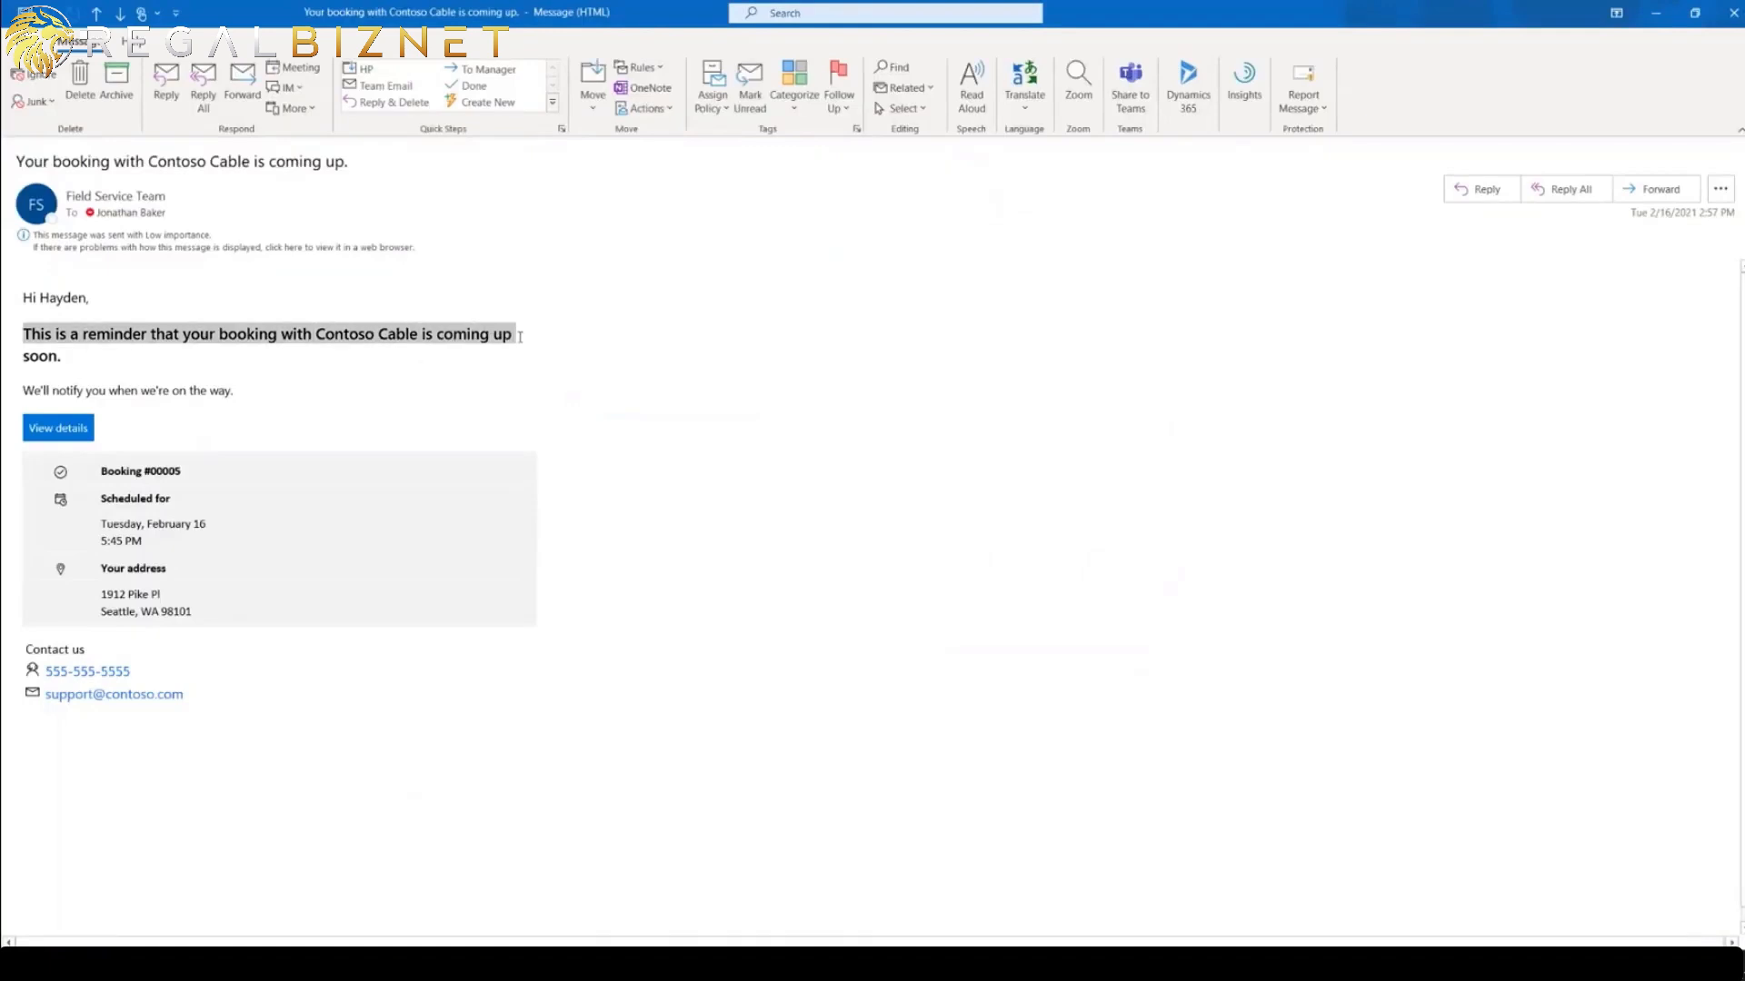
click(400, 336)
drag(384, 333, 523, 355)
click(329, 335)
click(248, 334)
drag(115, 391, 316, 406)
drag(208, 472, 216, 545)
click(123, 514)
click(124, 511)
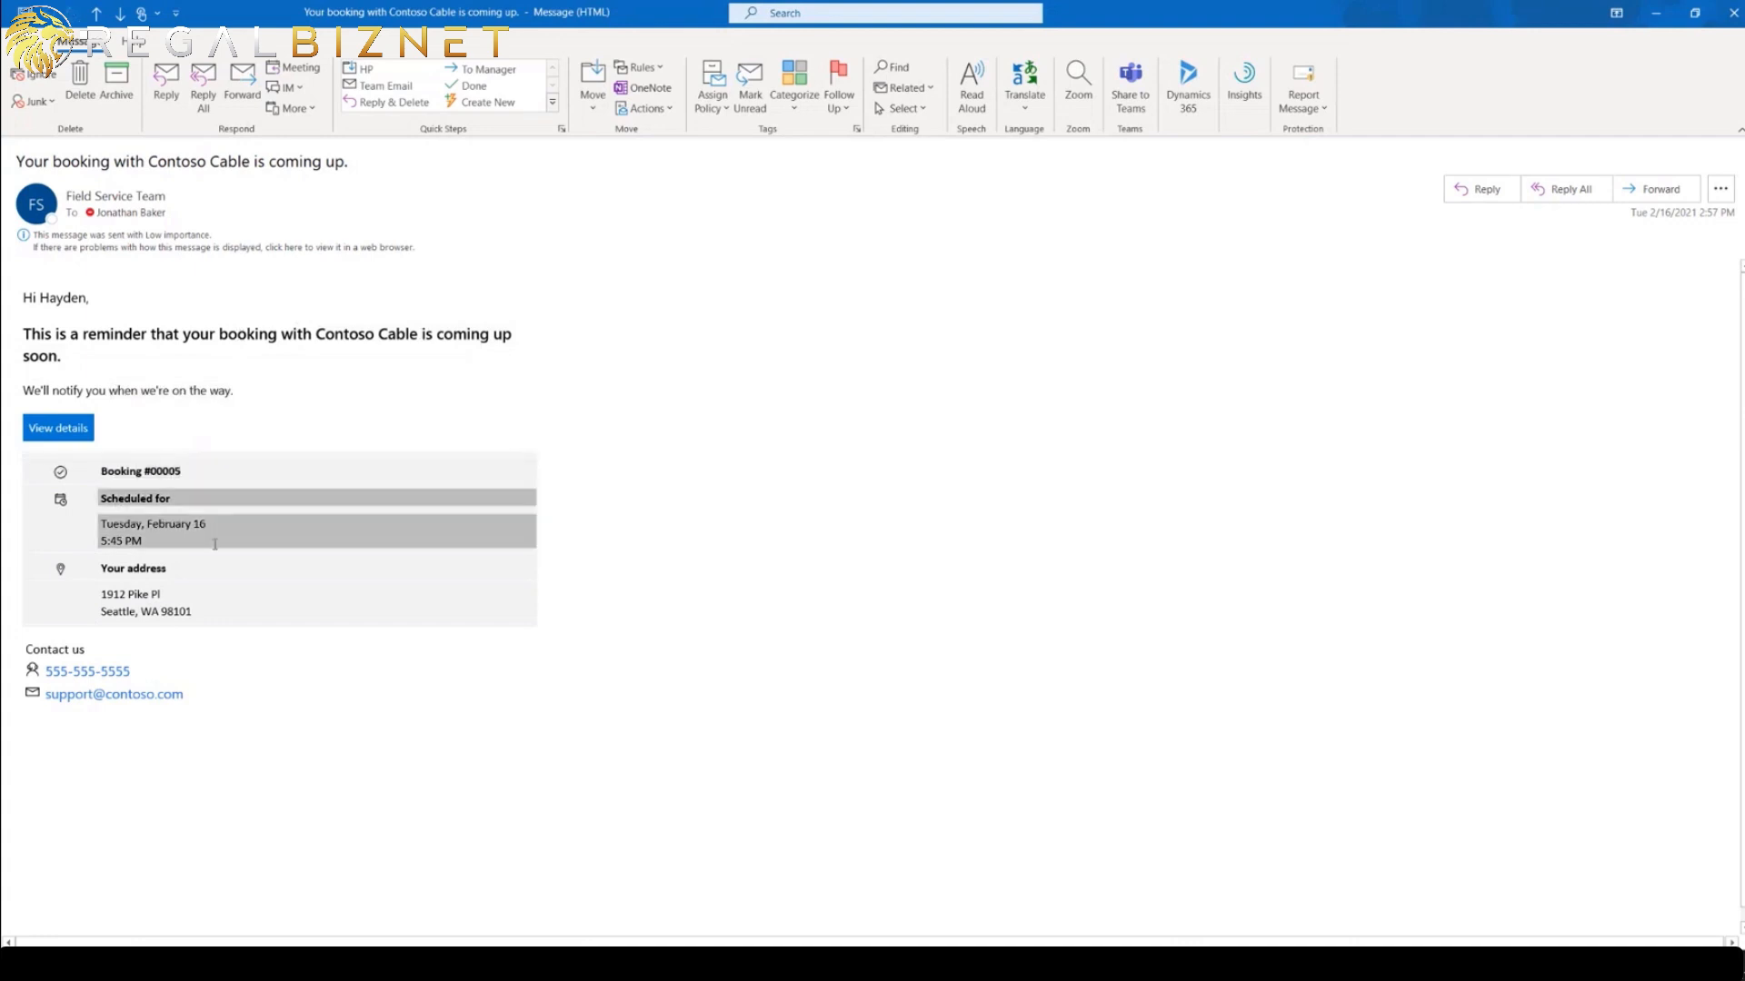
click(142, 587)
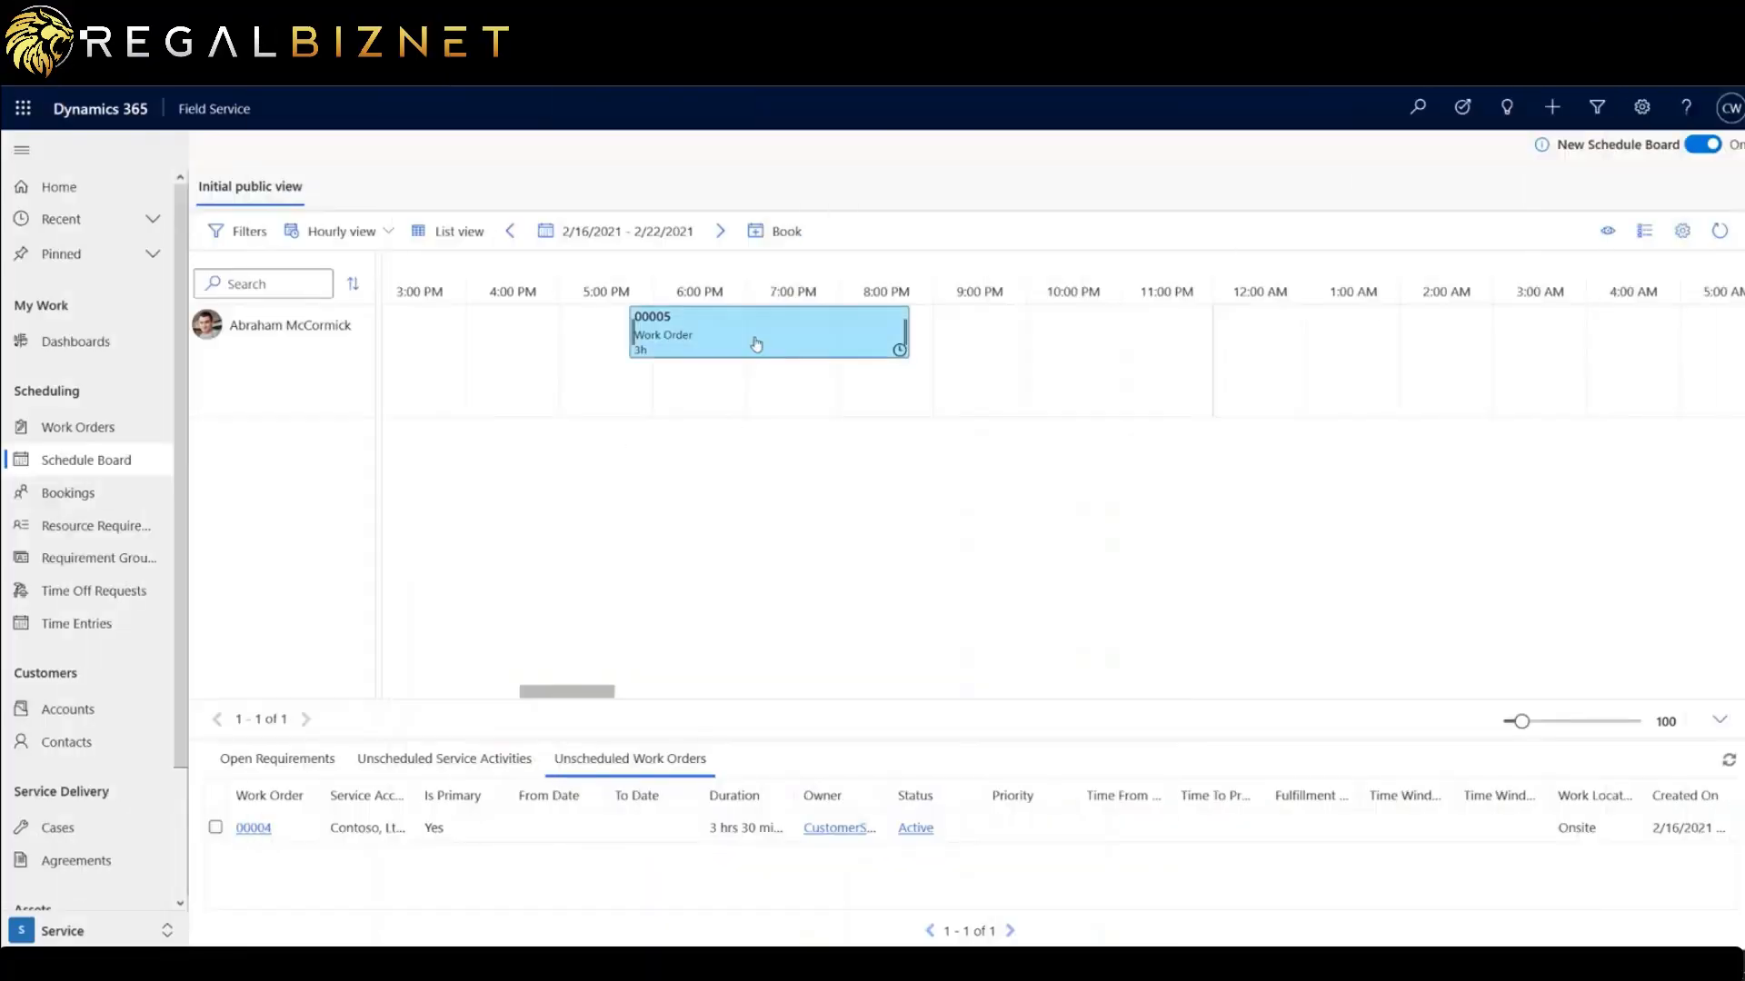
Switch back to Field Service, open the 3-hour work order's booking record from the schedule board and review its General details.
click(756, 344)
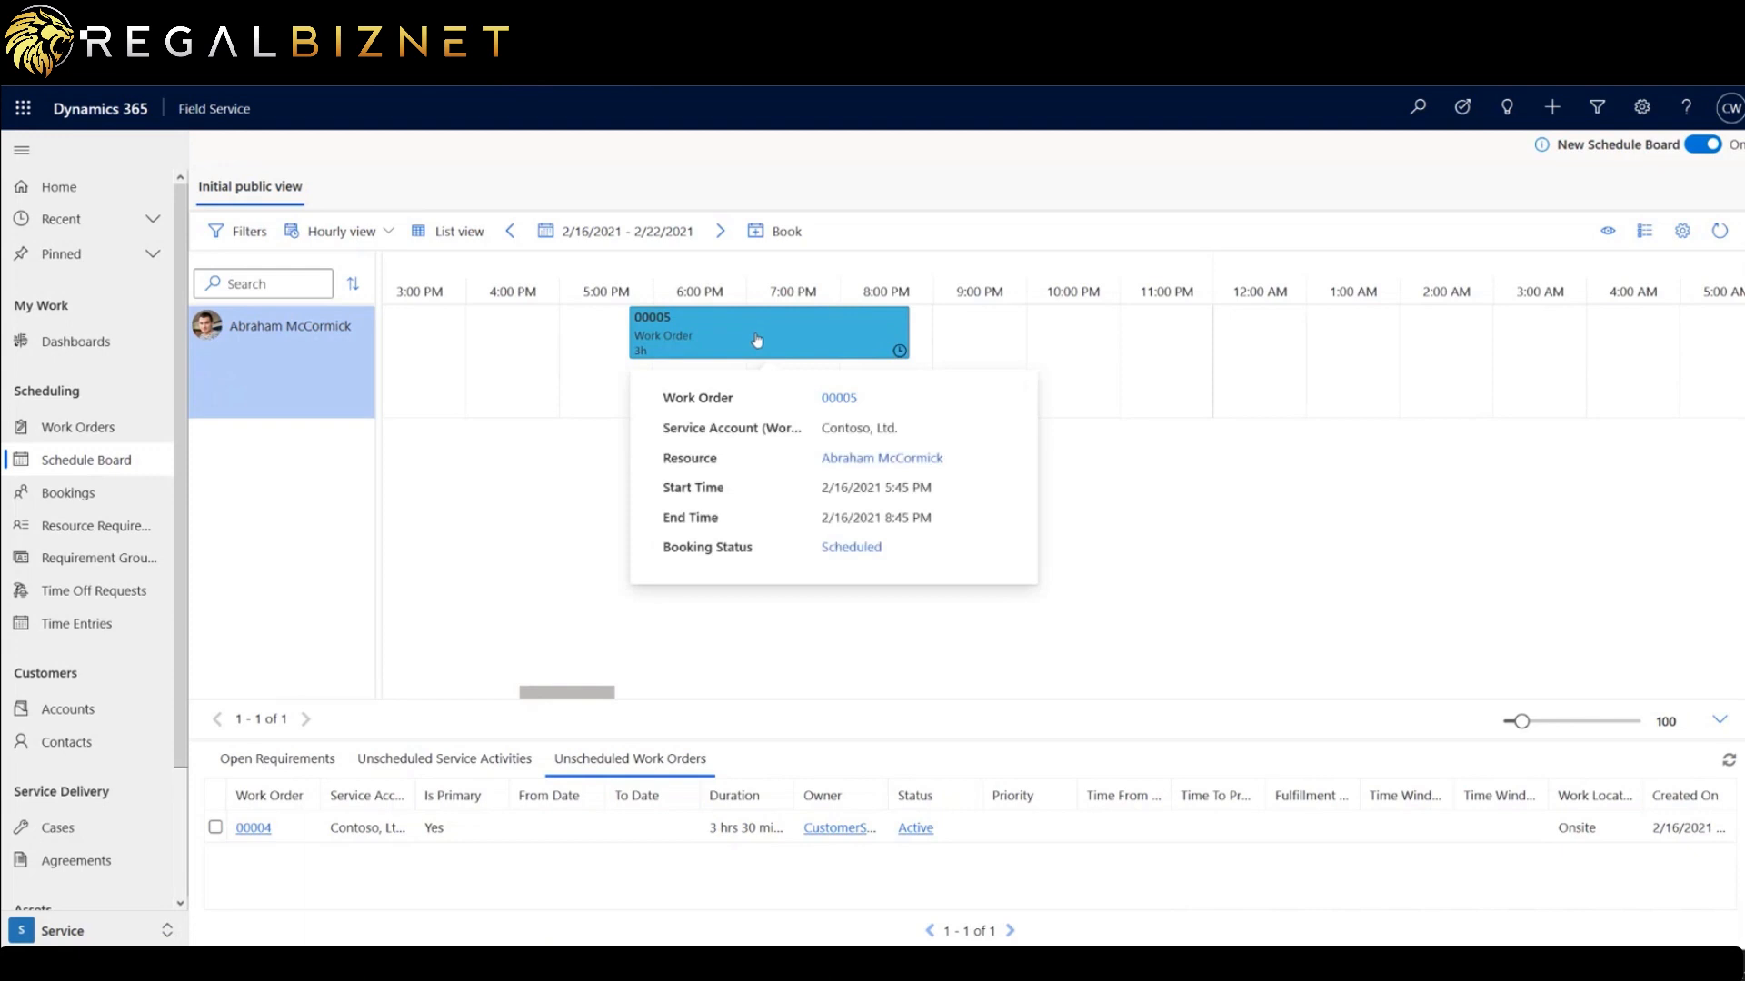
click(565, 503)
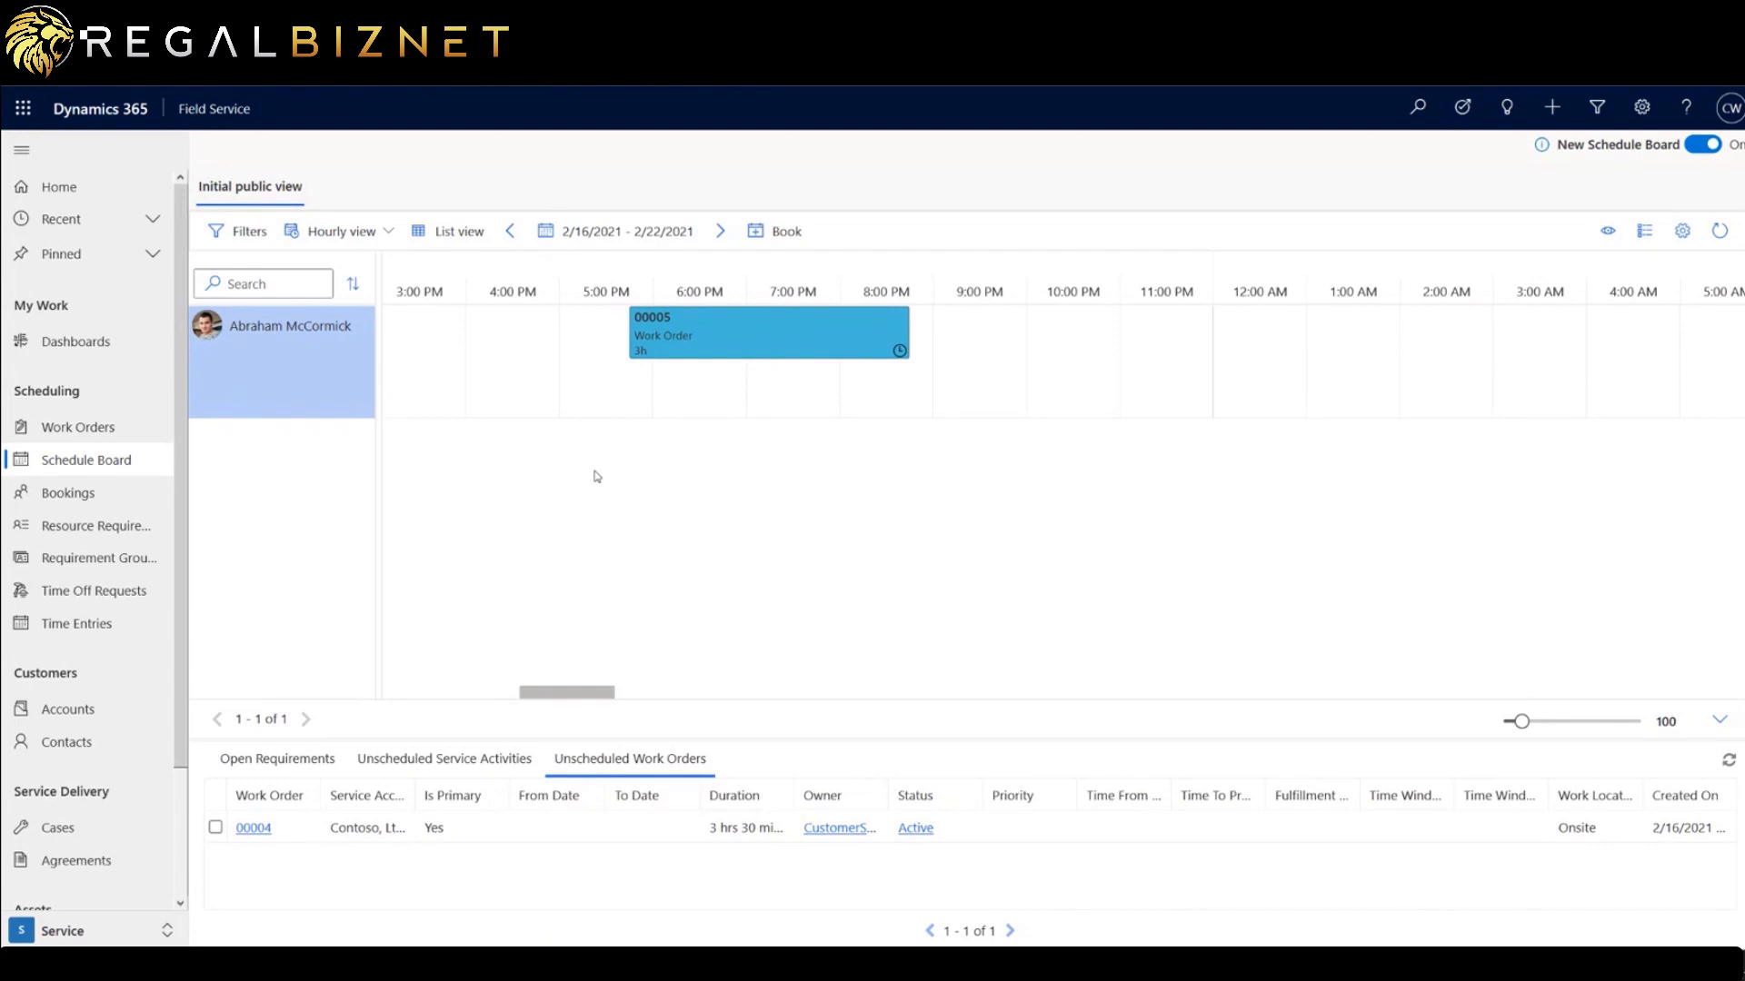
double_click(771, 340)
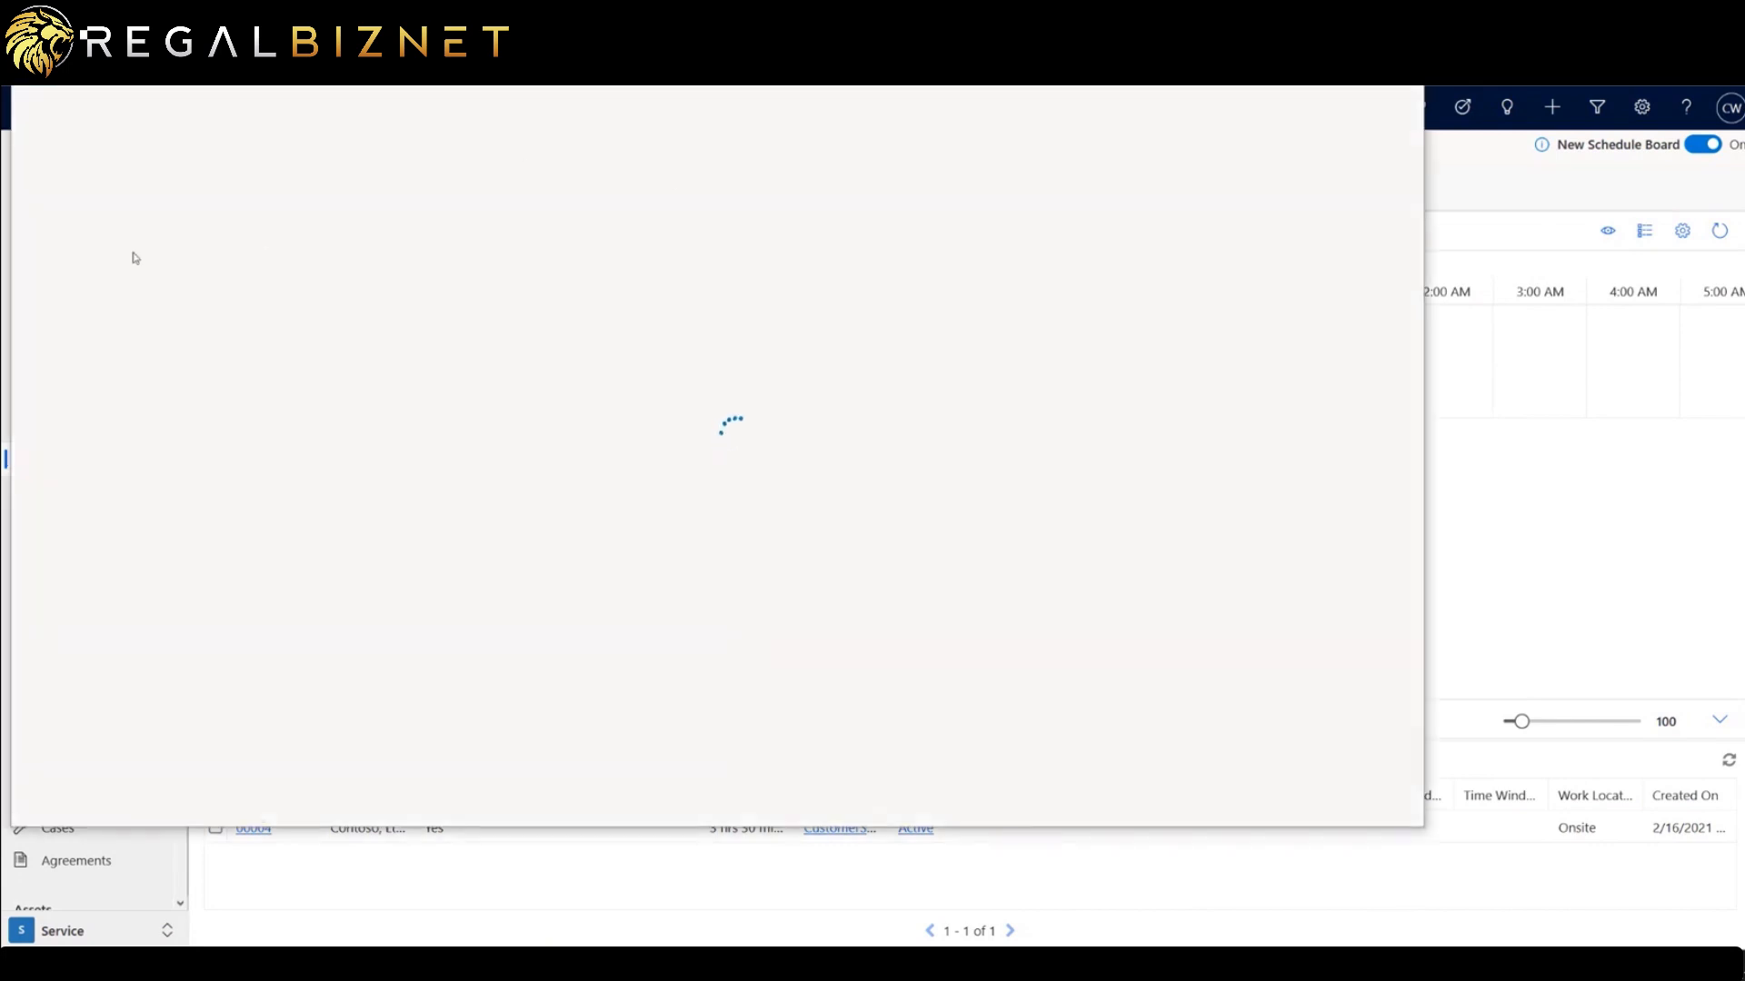
drag(11, 280, 426, 274)
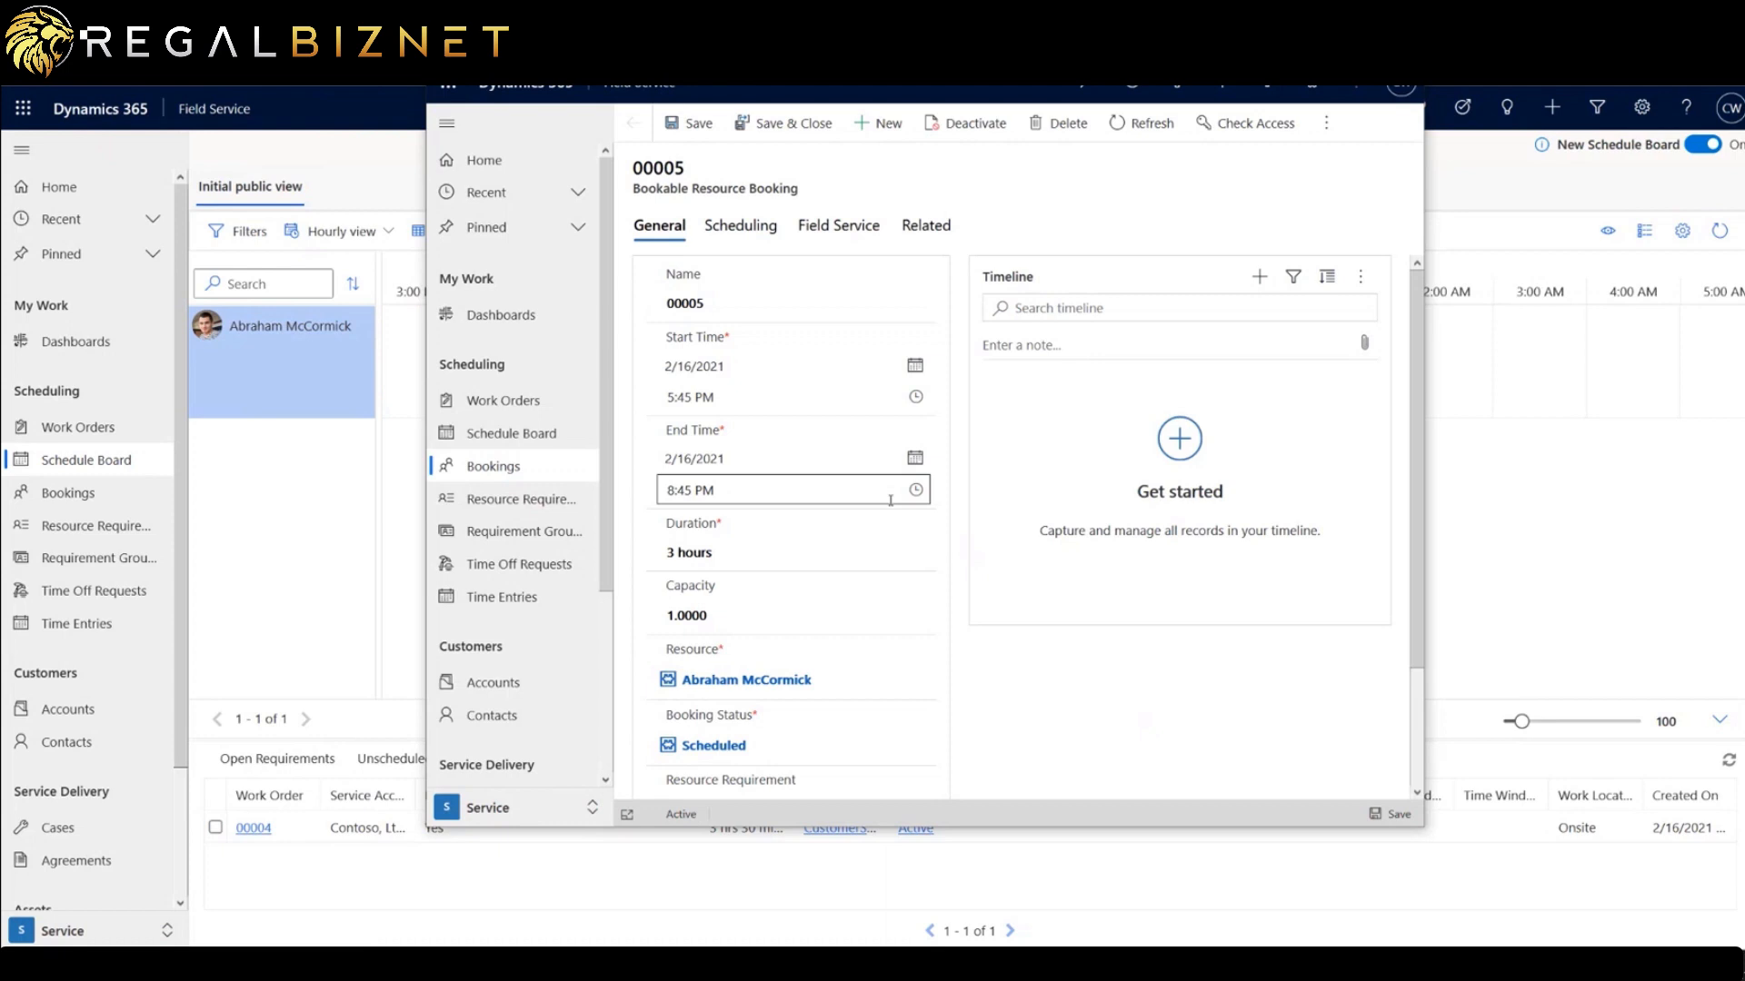
scroll(998, 455, down, 2)
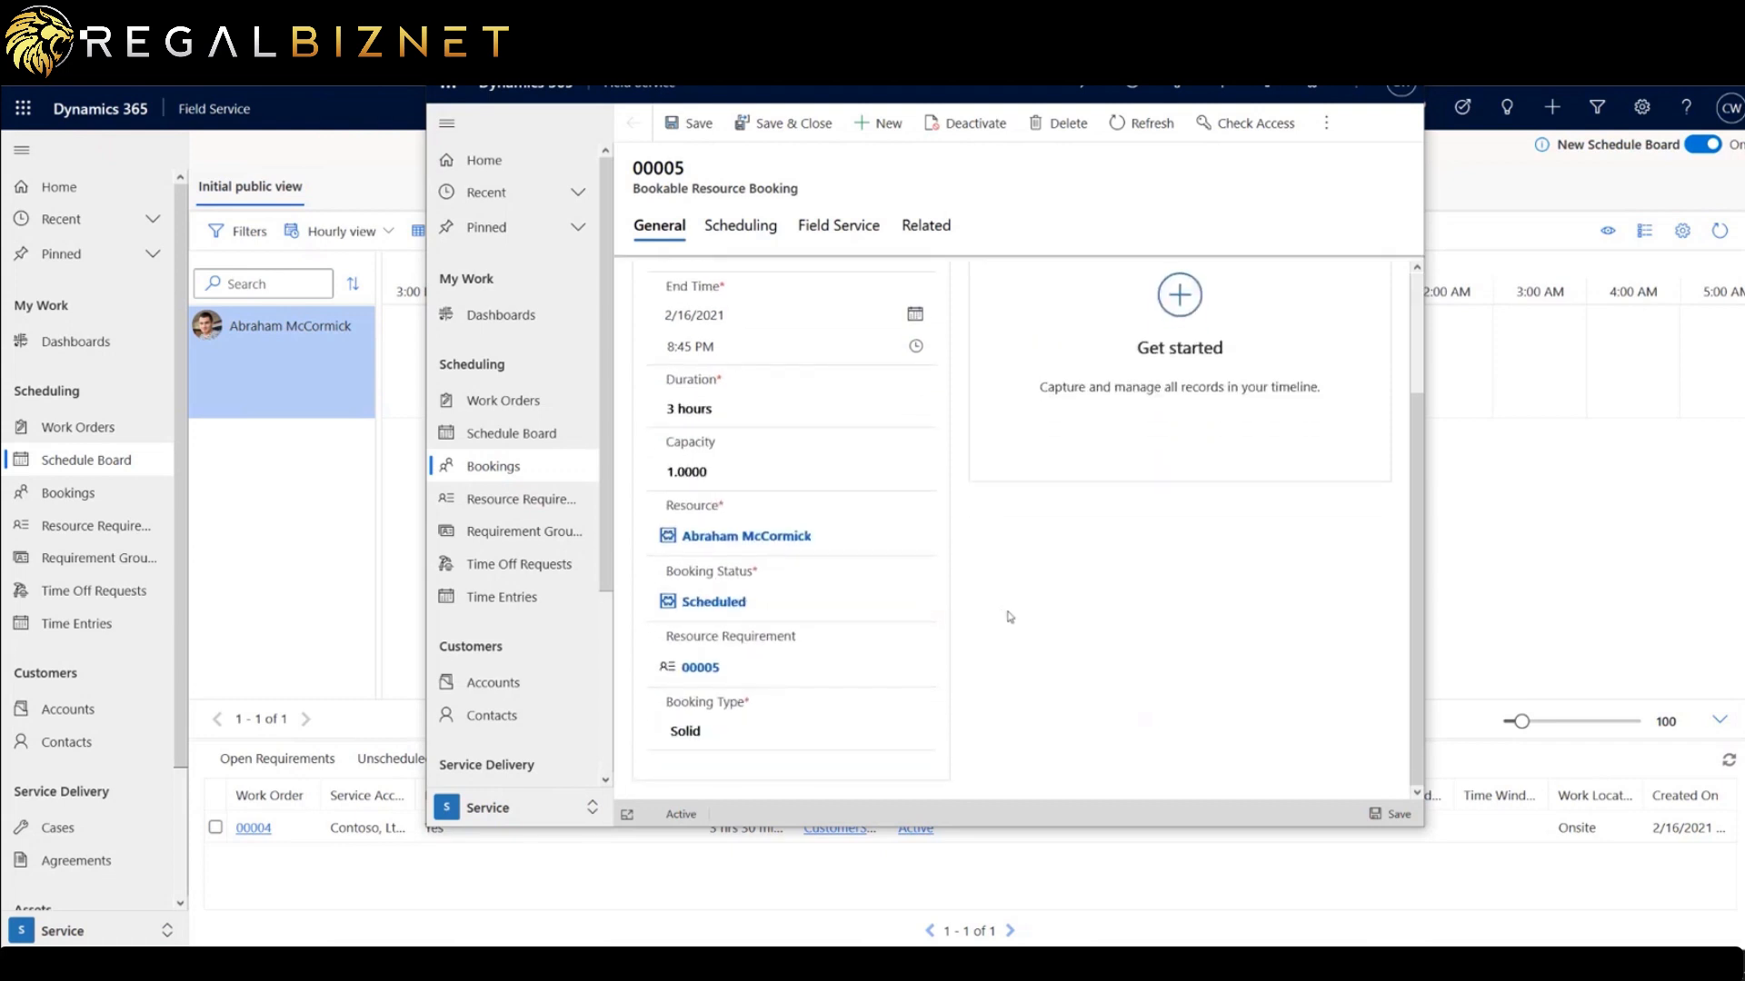
scroll(1008, 613, up, 2)
scroll(992, 553, down, 2)
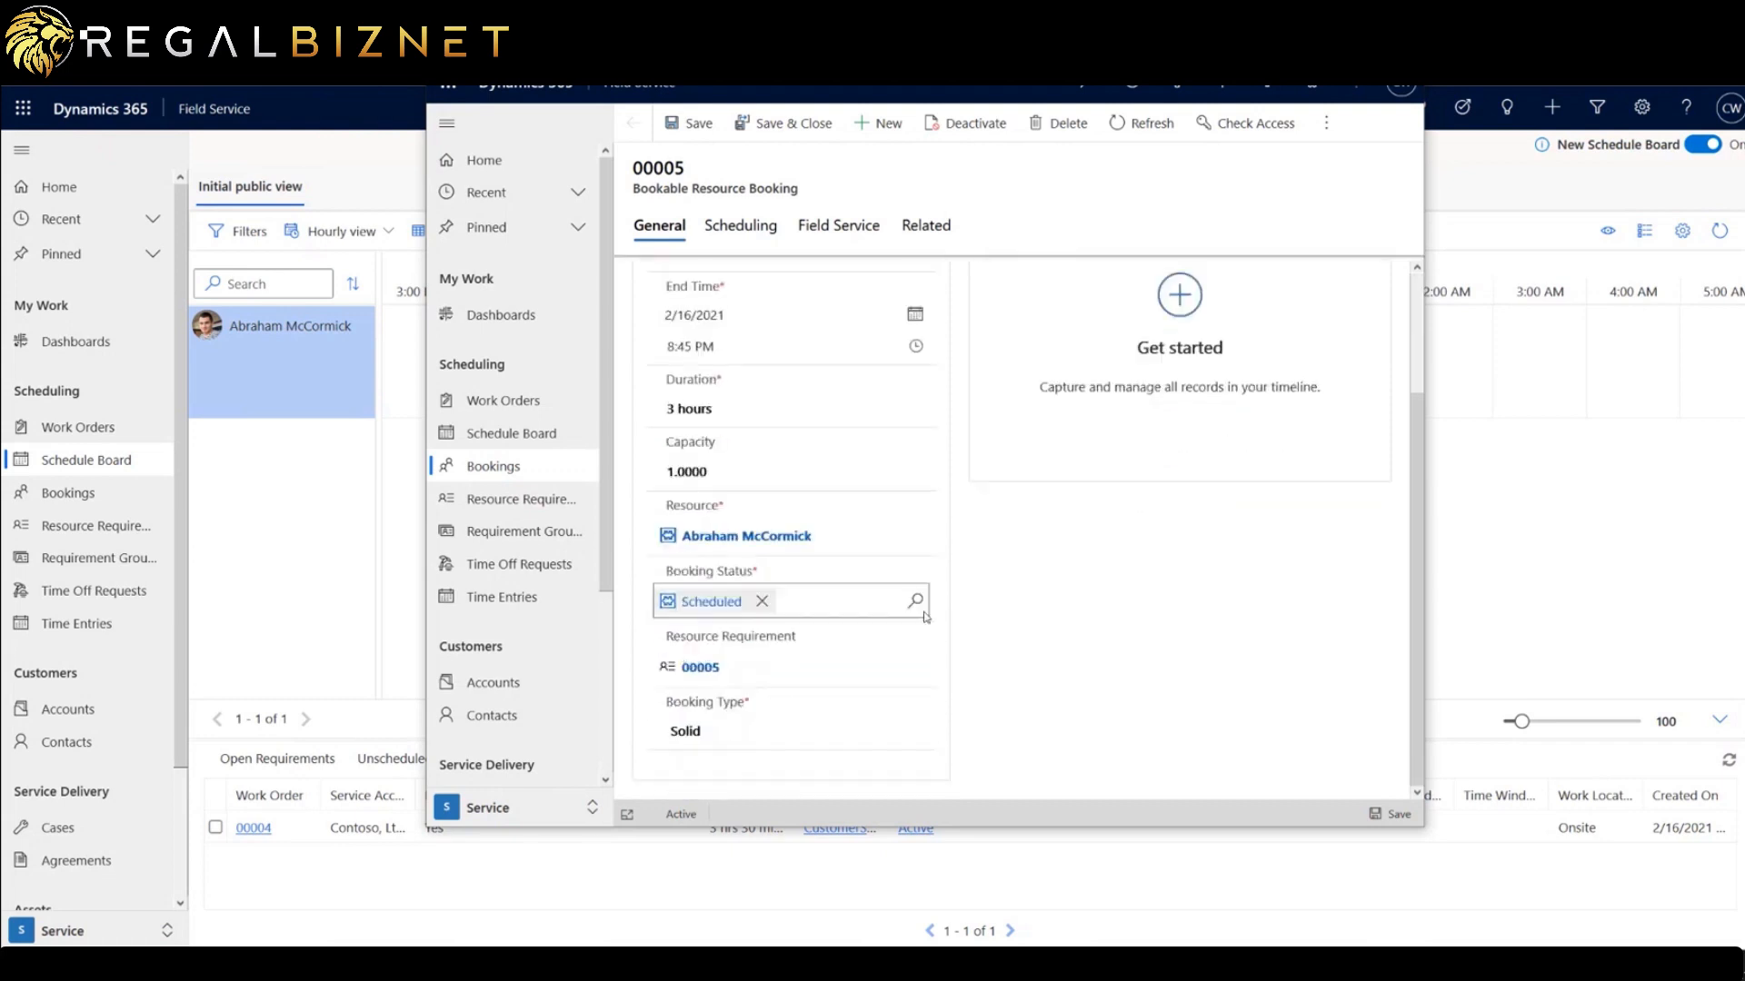
Set the booking status to Traveling and save the booking record.
click(915, 600)
scroll(887, 404, down, 1)
click(812, 516)
key(ctrl+s)
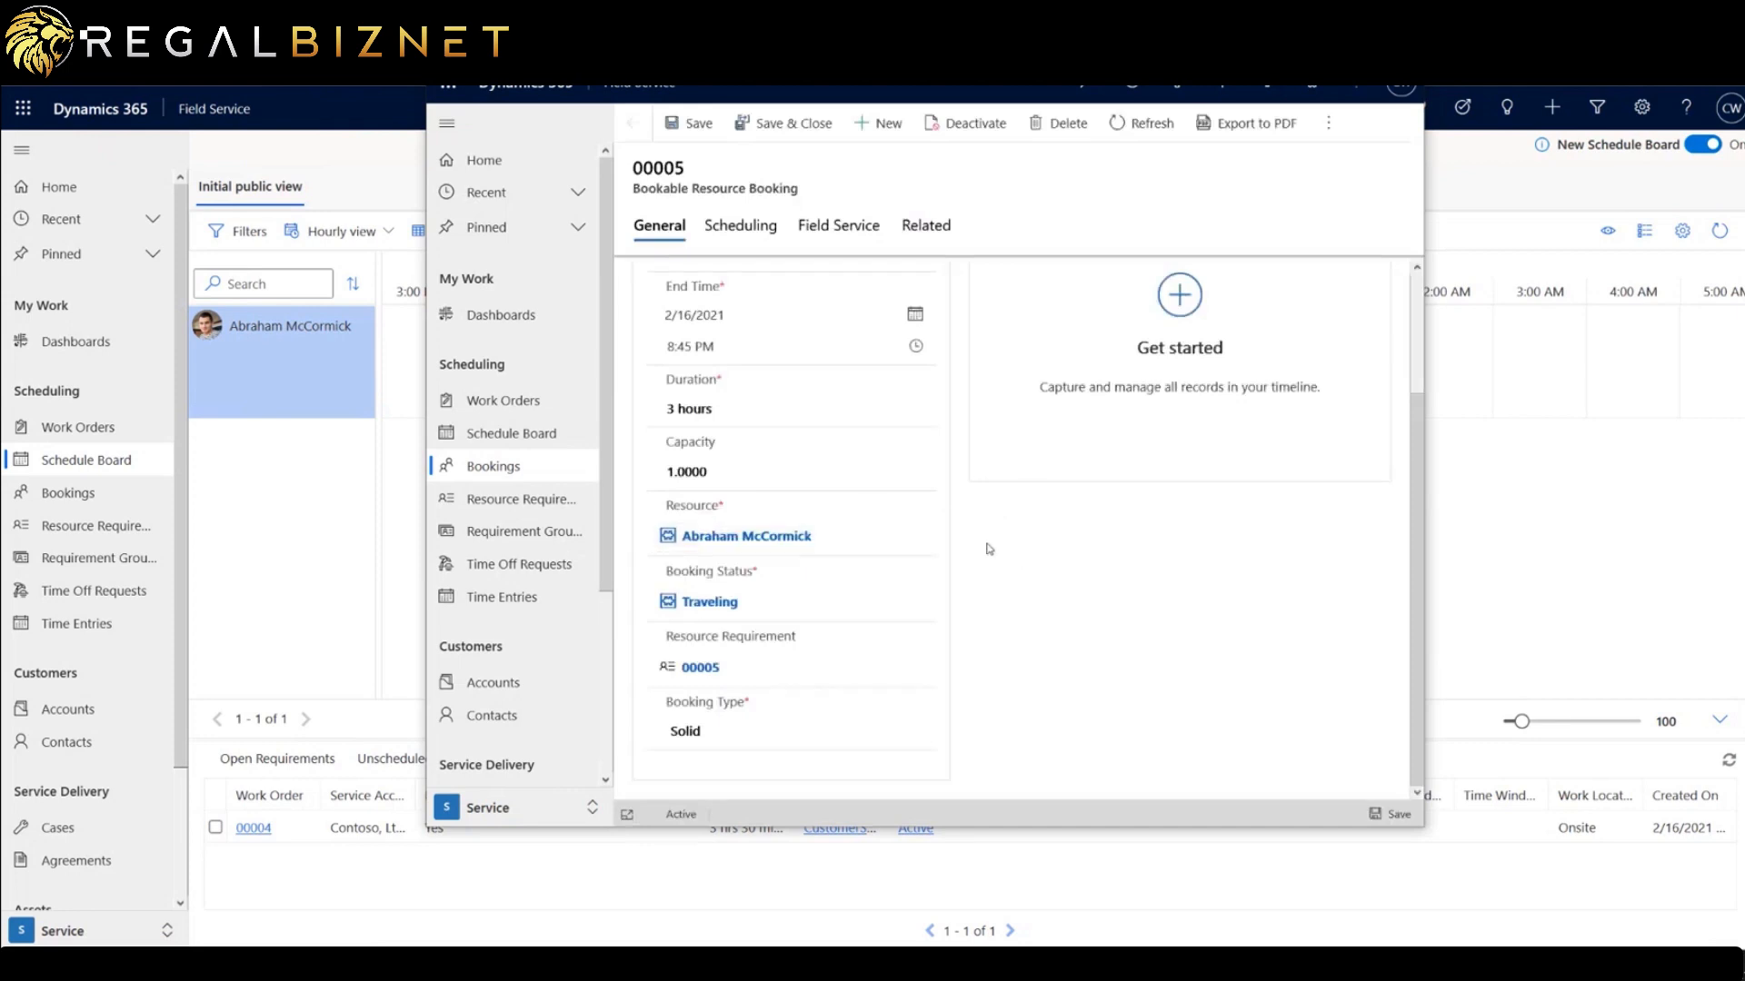
scroll(989, 549, up, 1)
scroll(989, 549, up, 3)
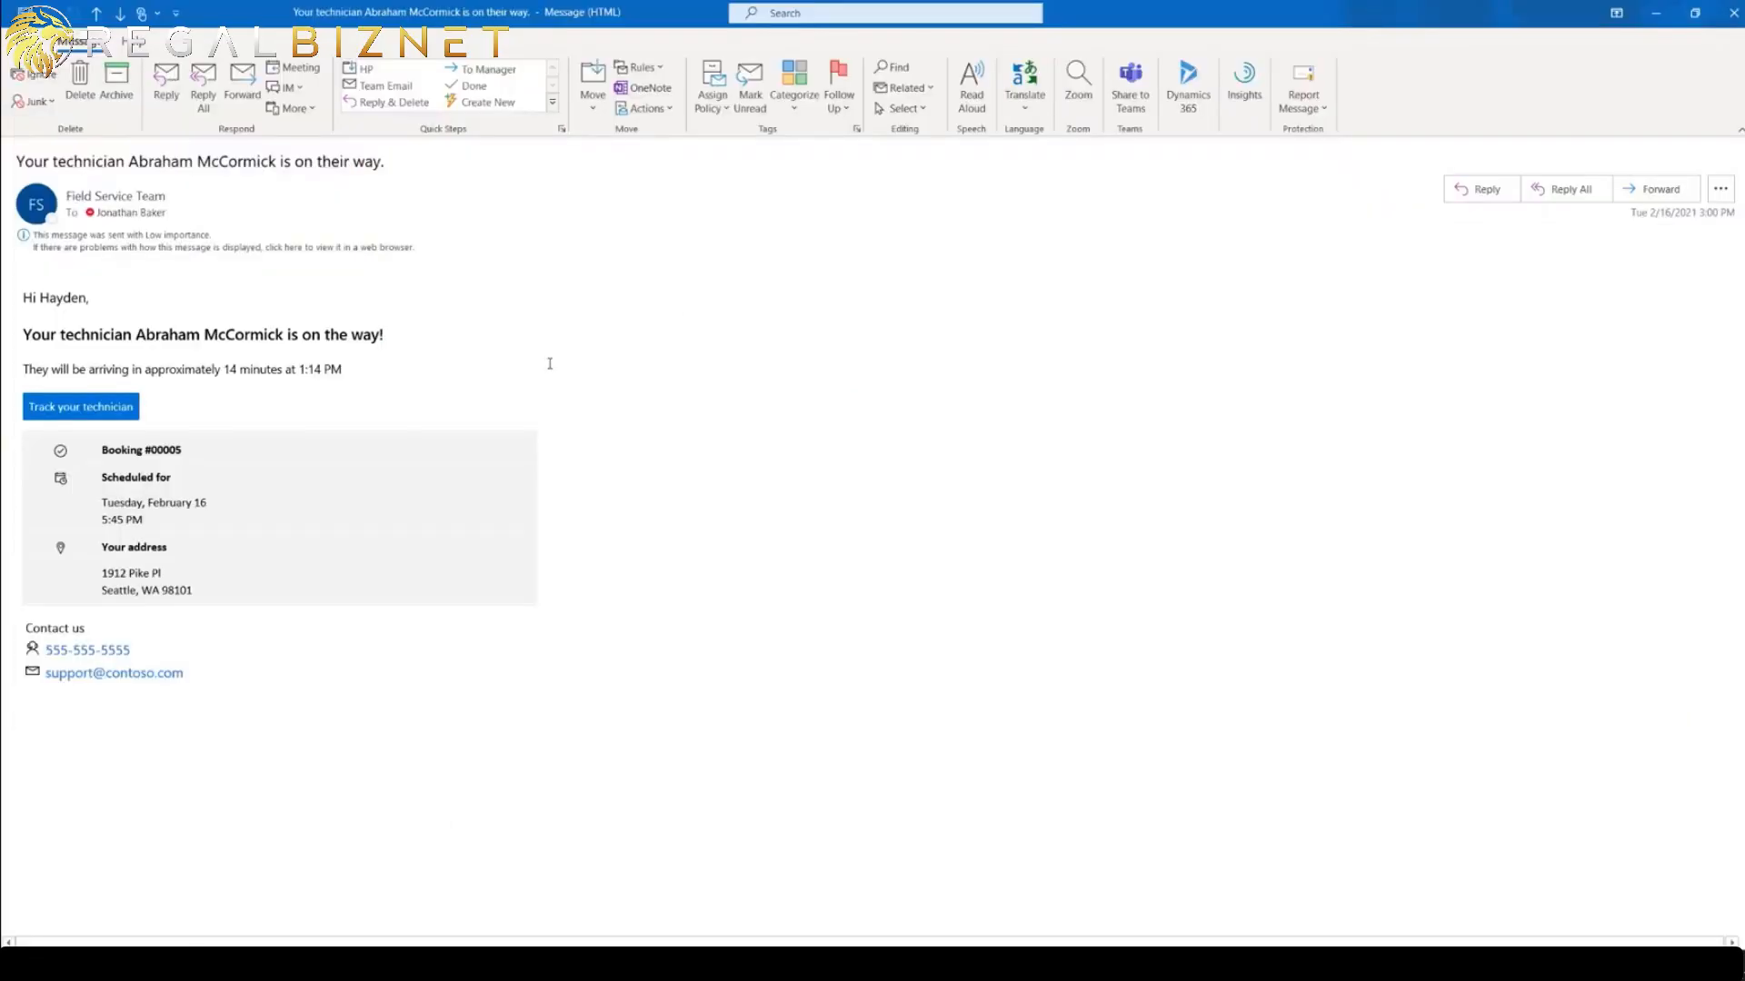
Switch to Outlook, review the technician name and arrival estimate in the on-the-way email, and follow its technician tracking link.
drag(137, 338, 287, 338)
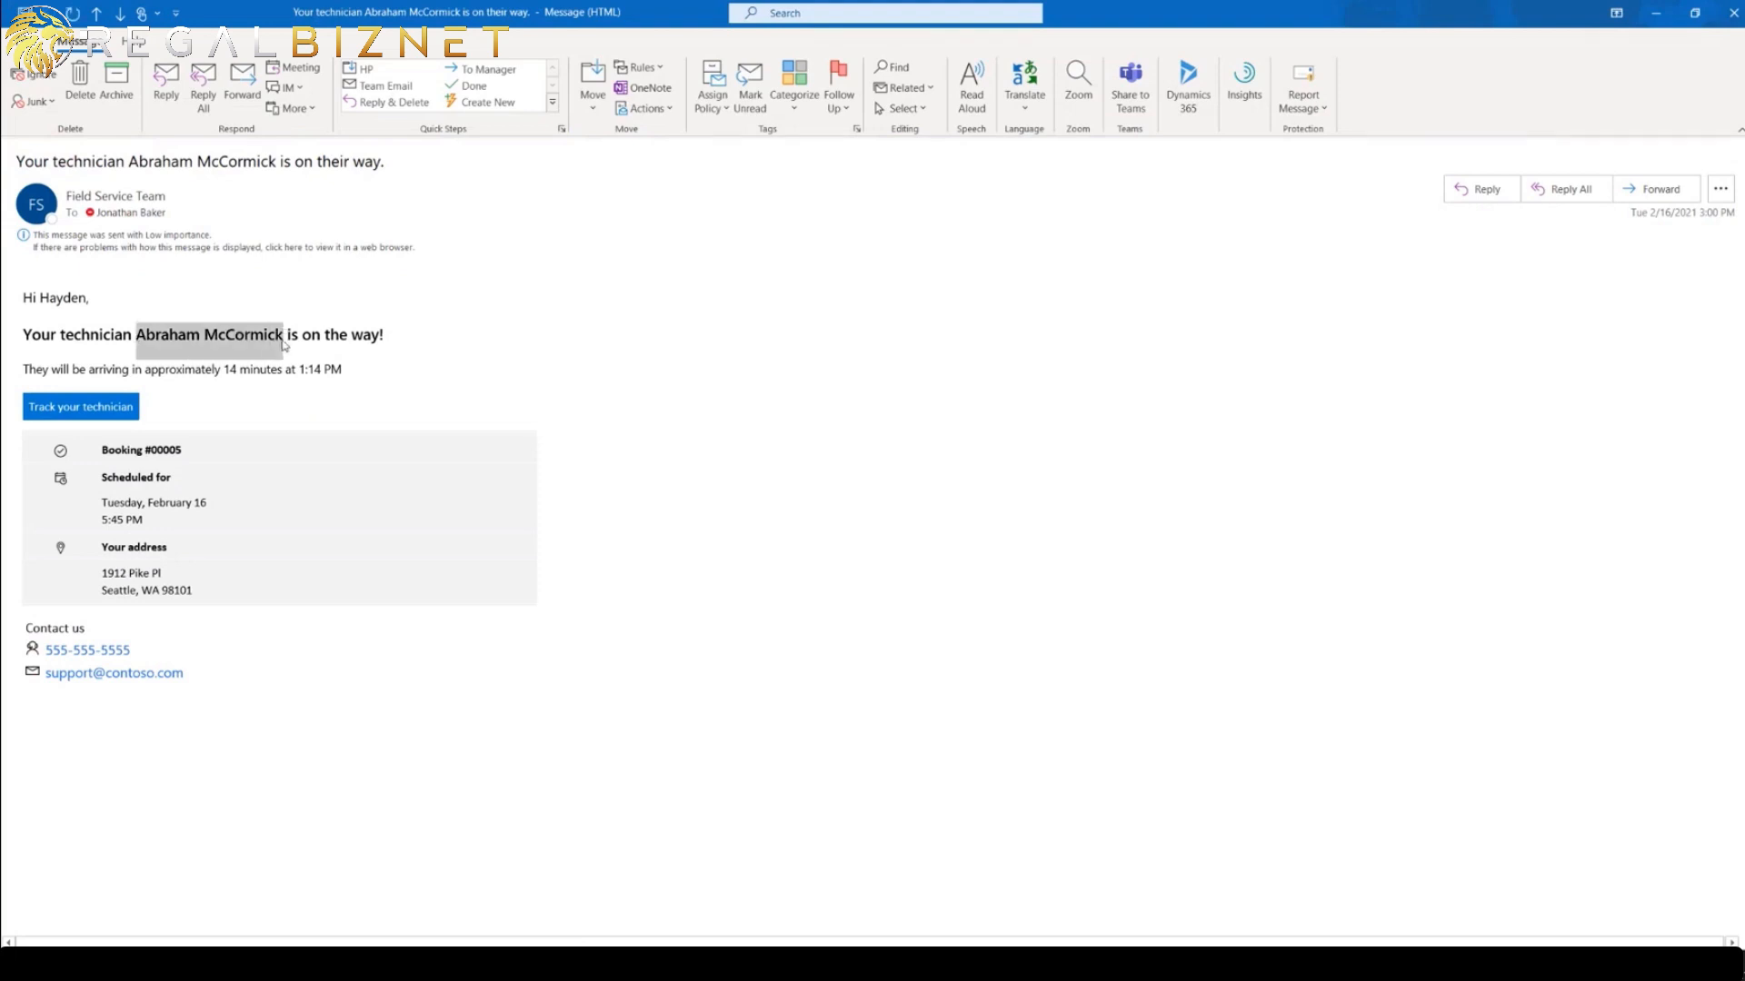
click(285, 343)
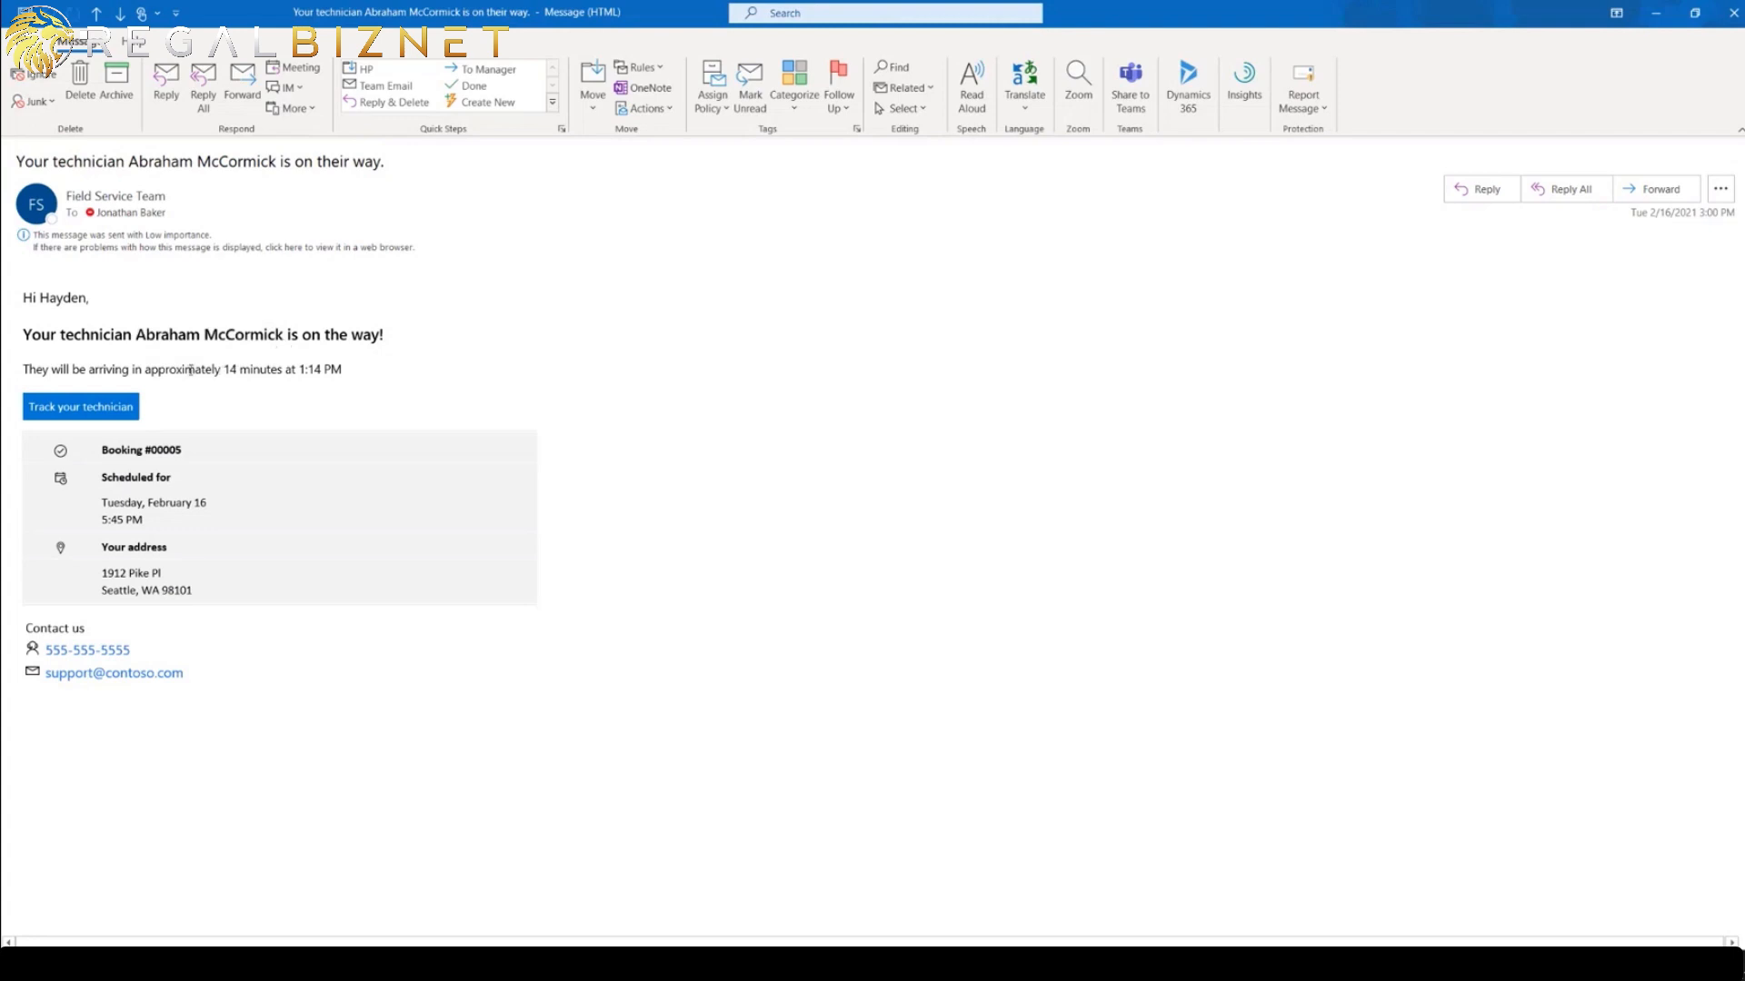
drag(145, 371, 347, 367)
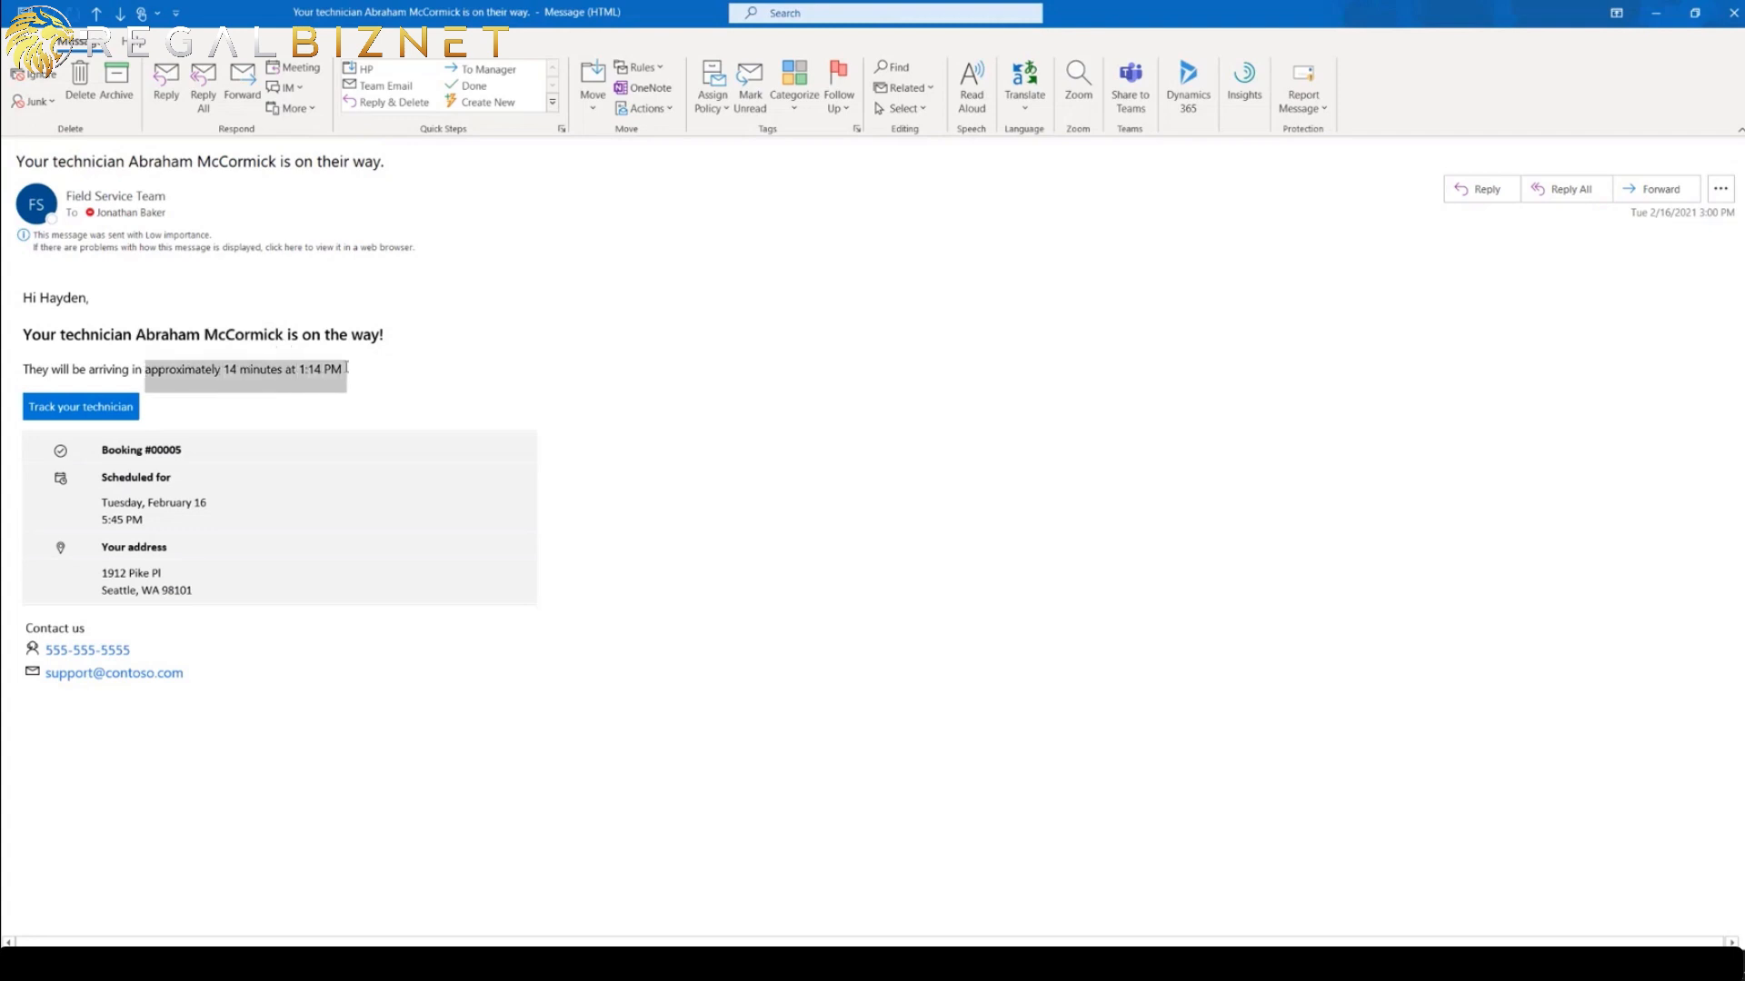
click(288, 300)
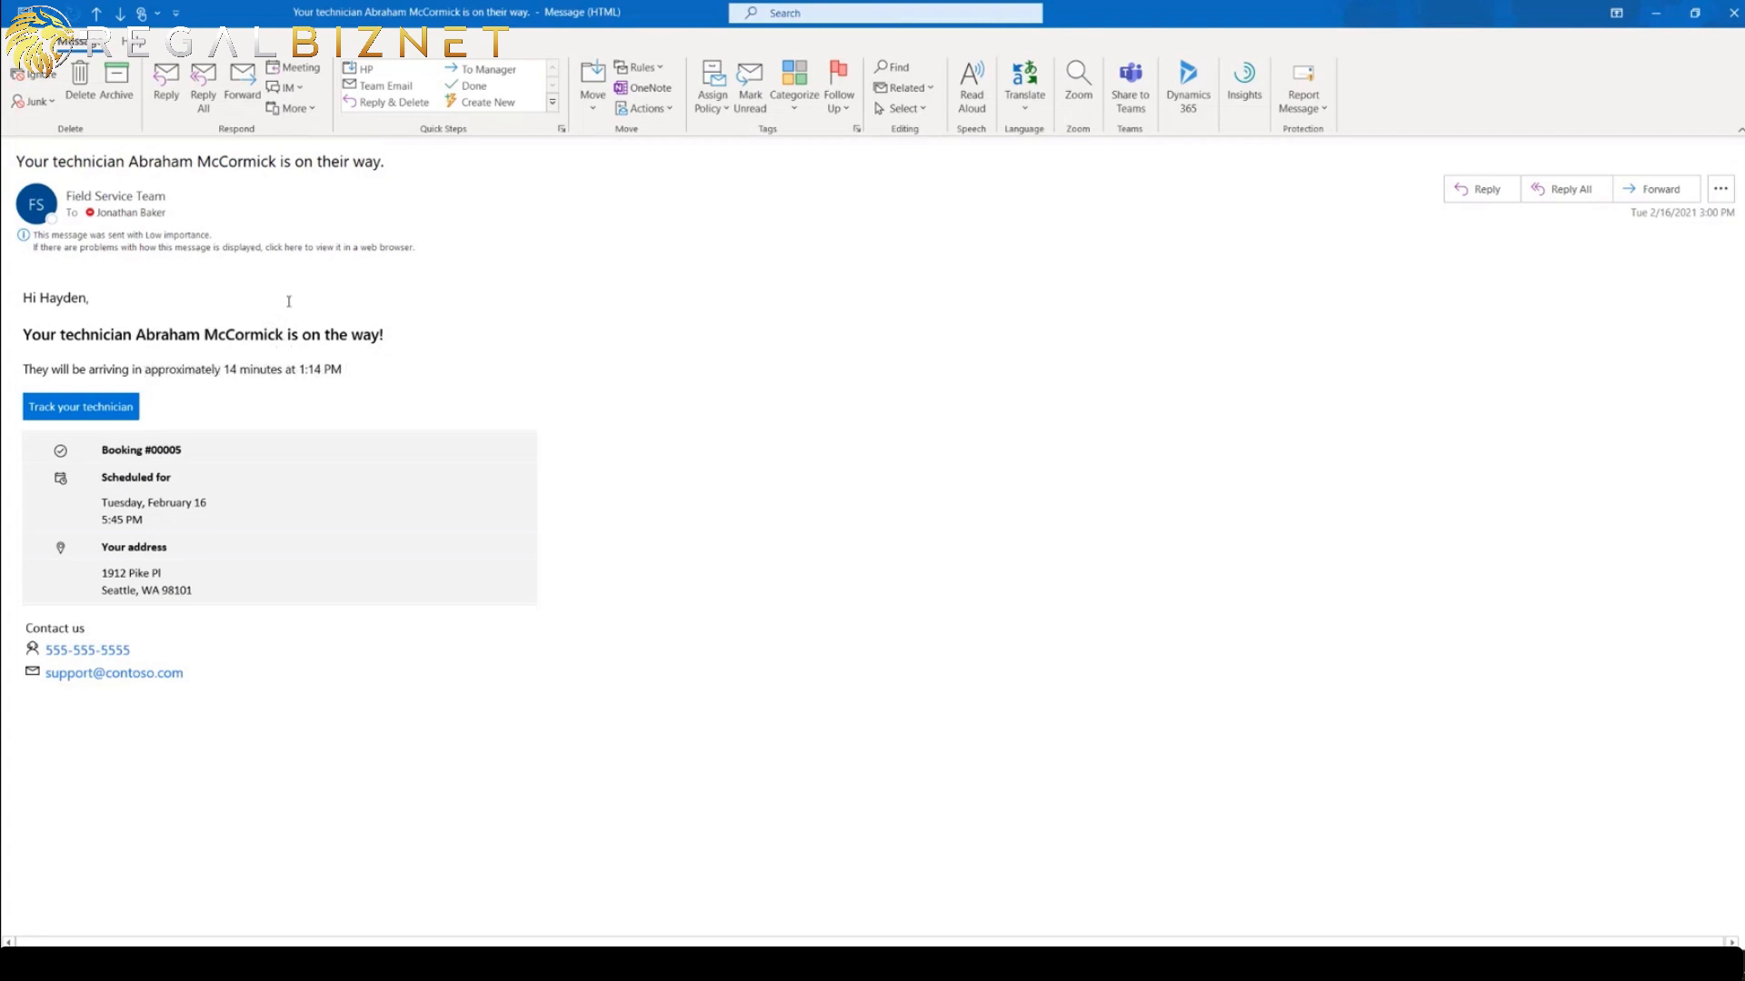
click(88, 413)
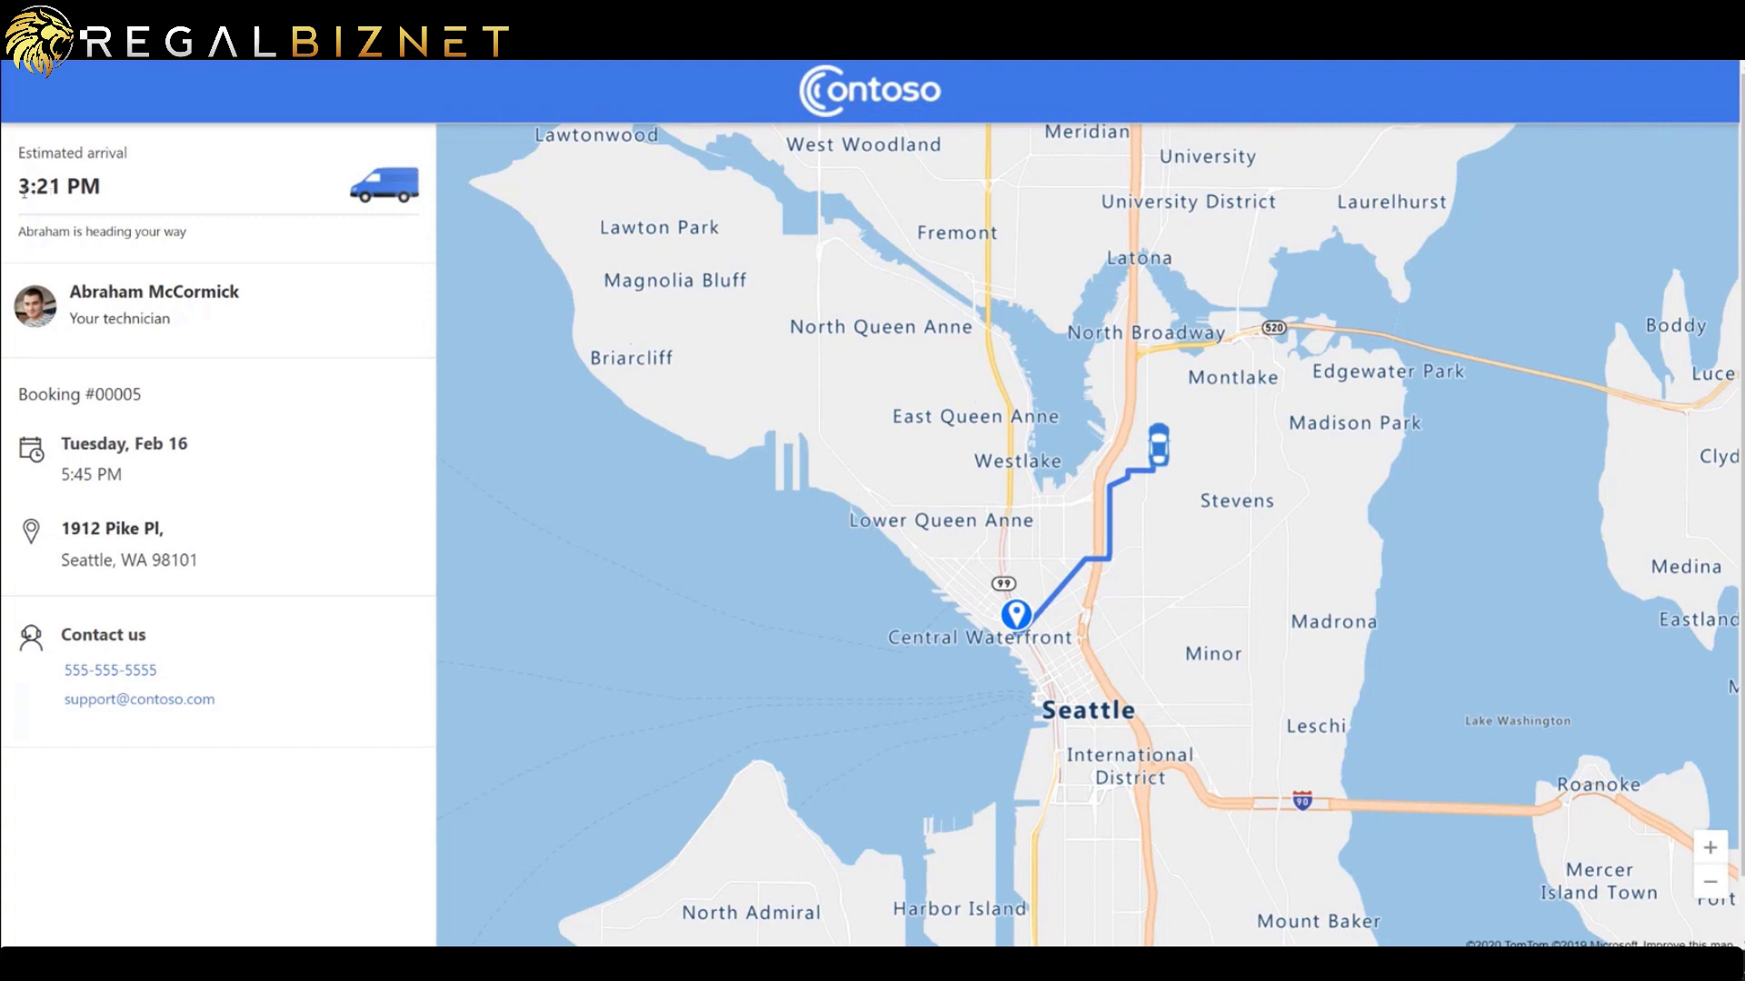
Examine the estimated arrival time and the technician's name on the Contoso tracking page.
drag(19, 187, 95, 185)
click(107, 230)
drag(19, 187, 99, 186)
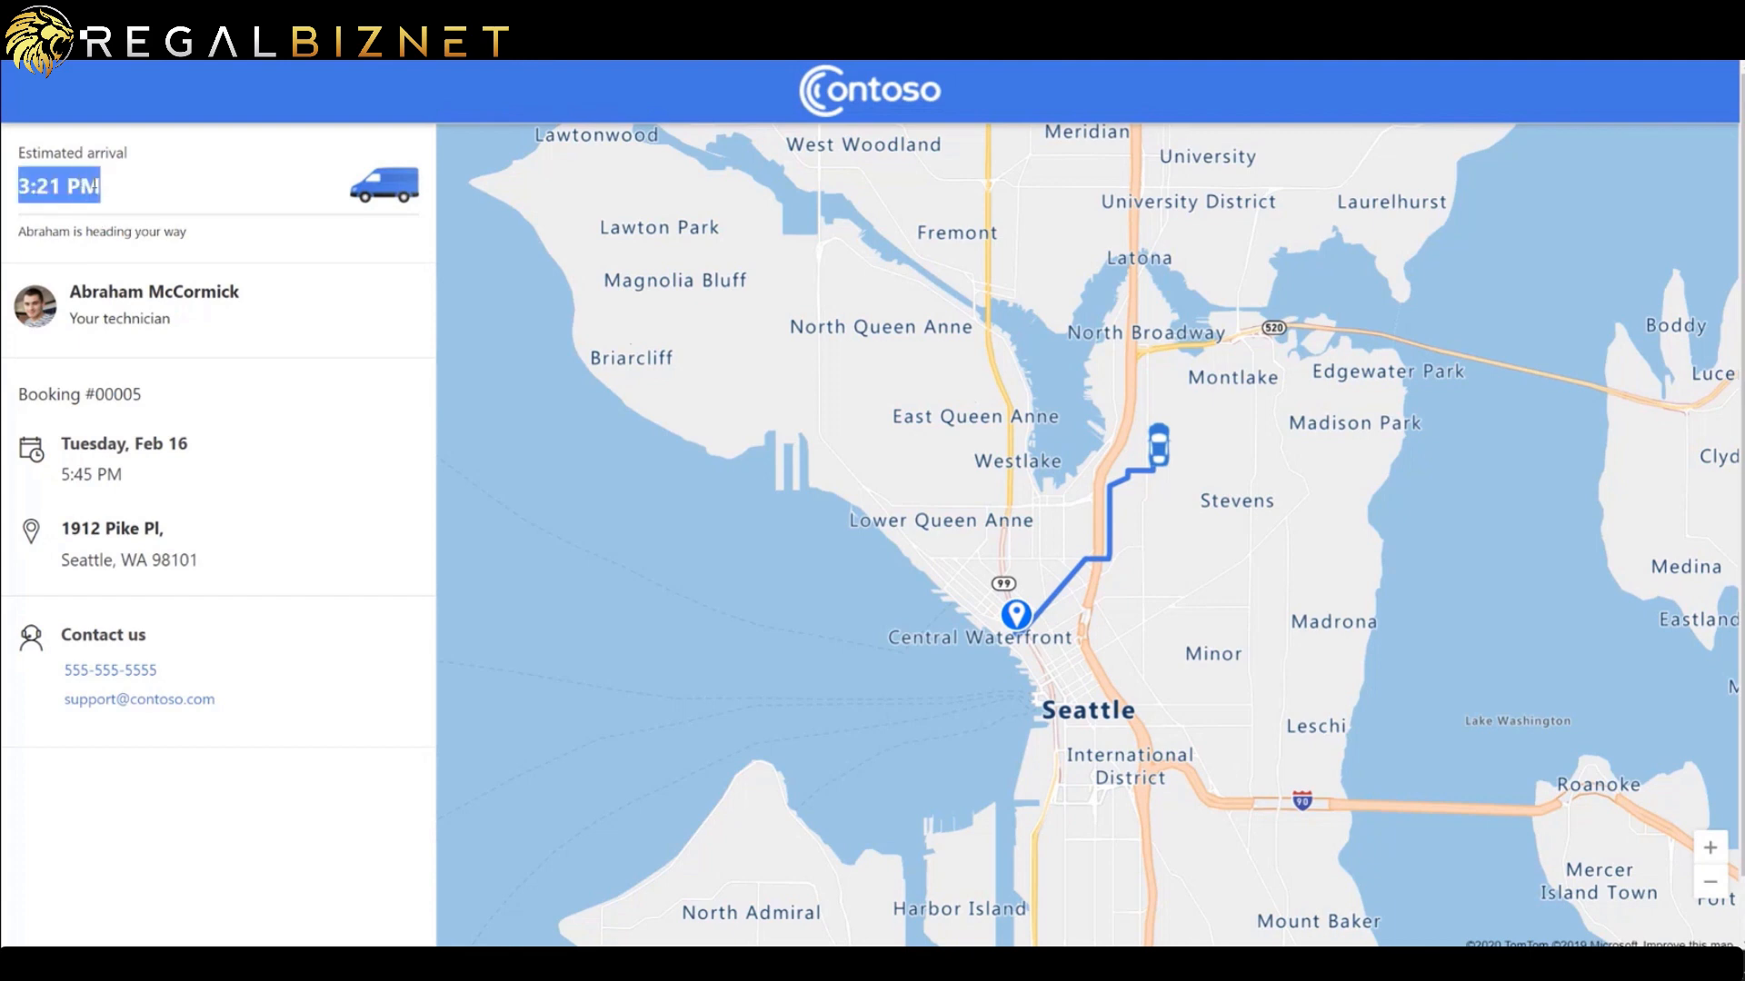
click(138, 233)
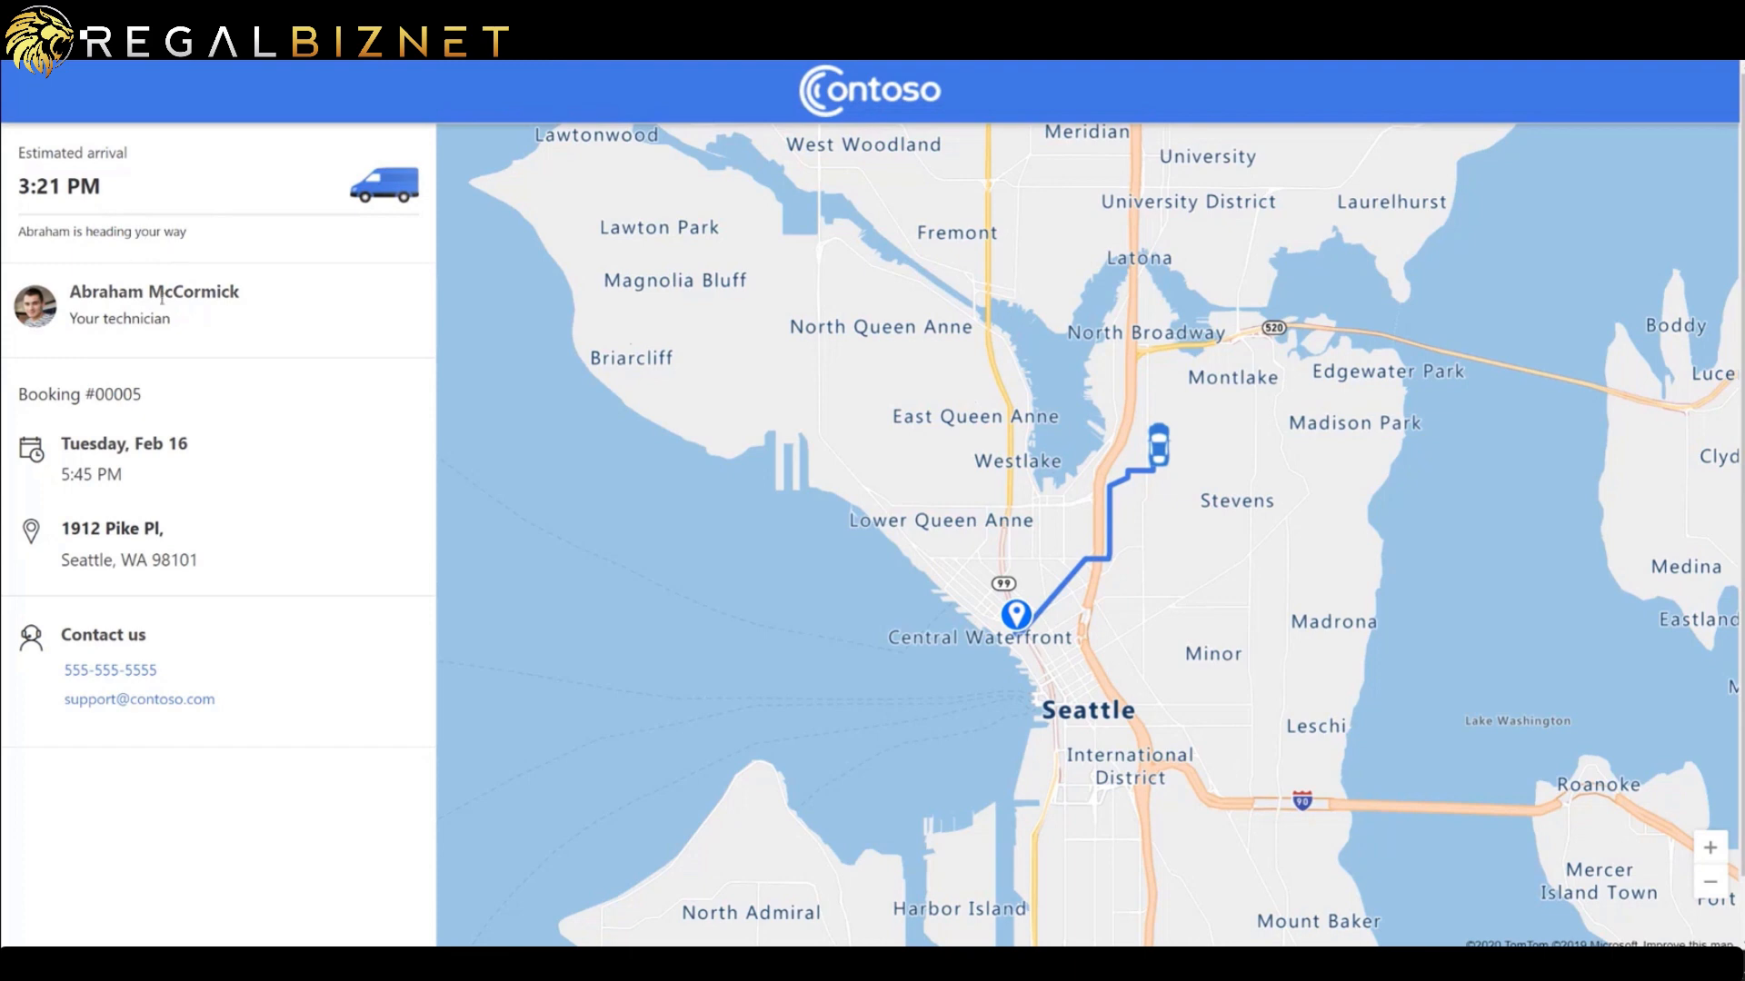
drag(103, 189, 18, 188)
click(16, 191)
drag(251, 292, 289, 293)
click(237, 291)
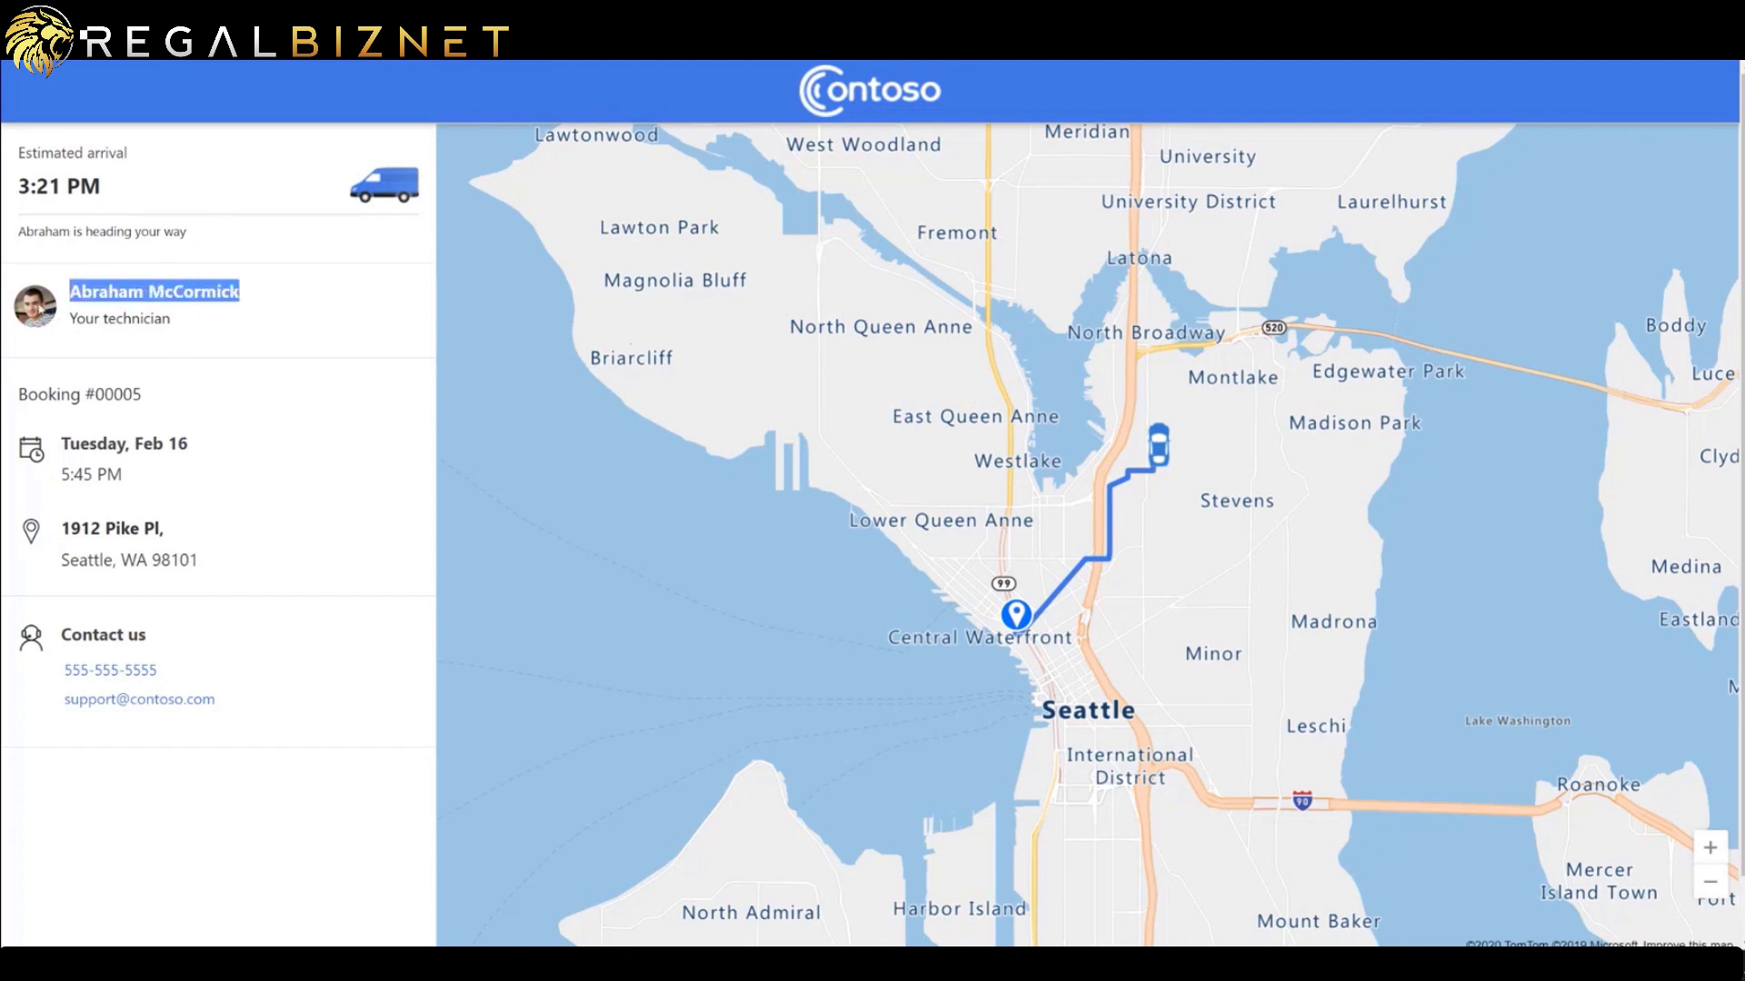
click(218, 324)
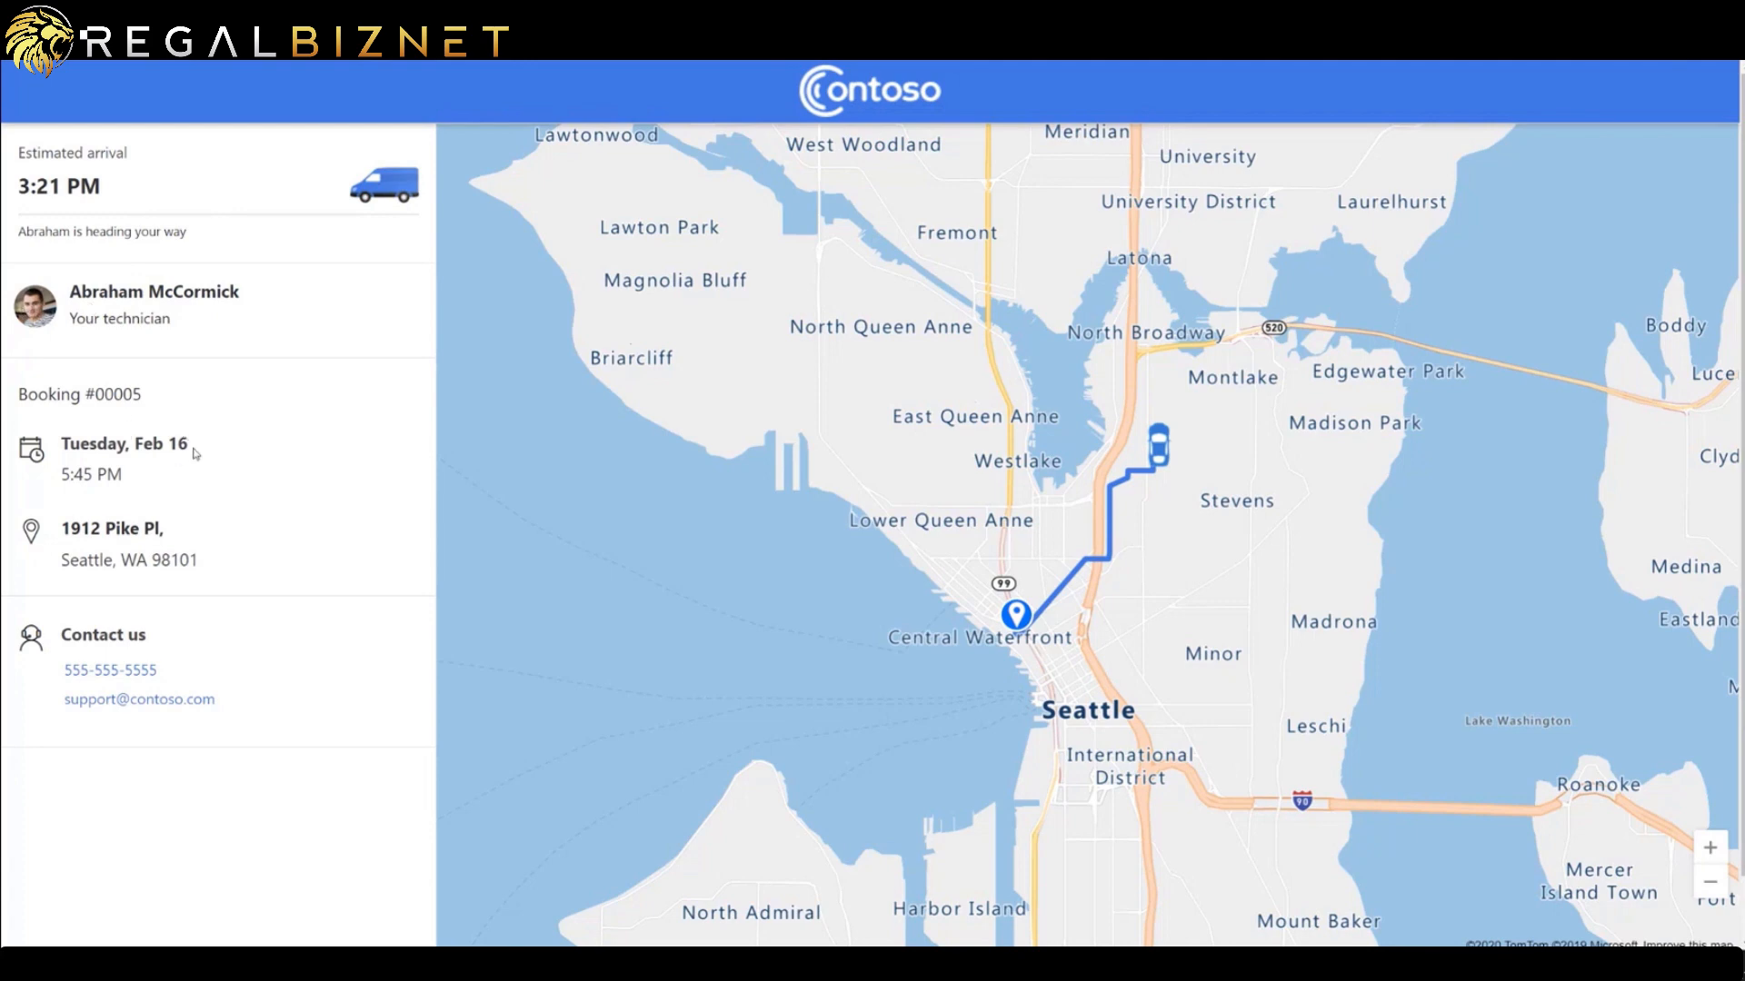
Examine the booking number, service address and travel status message on the tracking page.
drag(141, 394, 50, 394)
drag(236, 559, 101, 528)
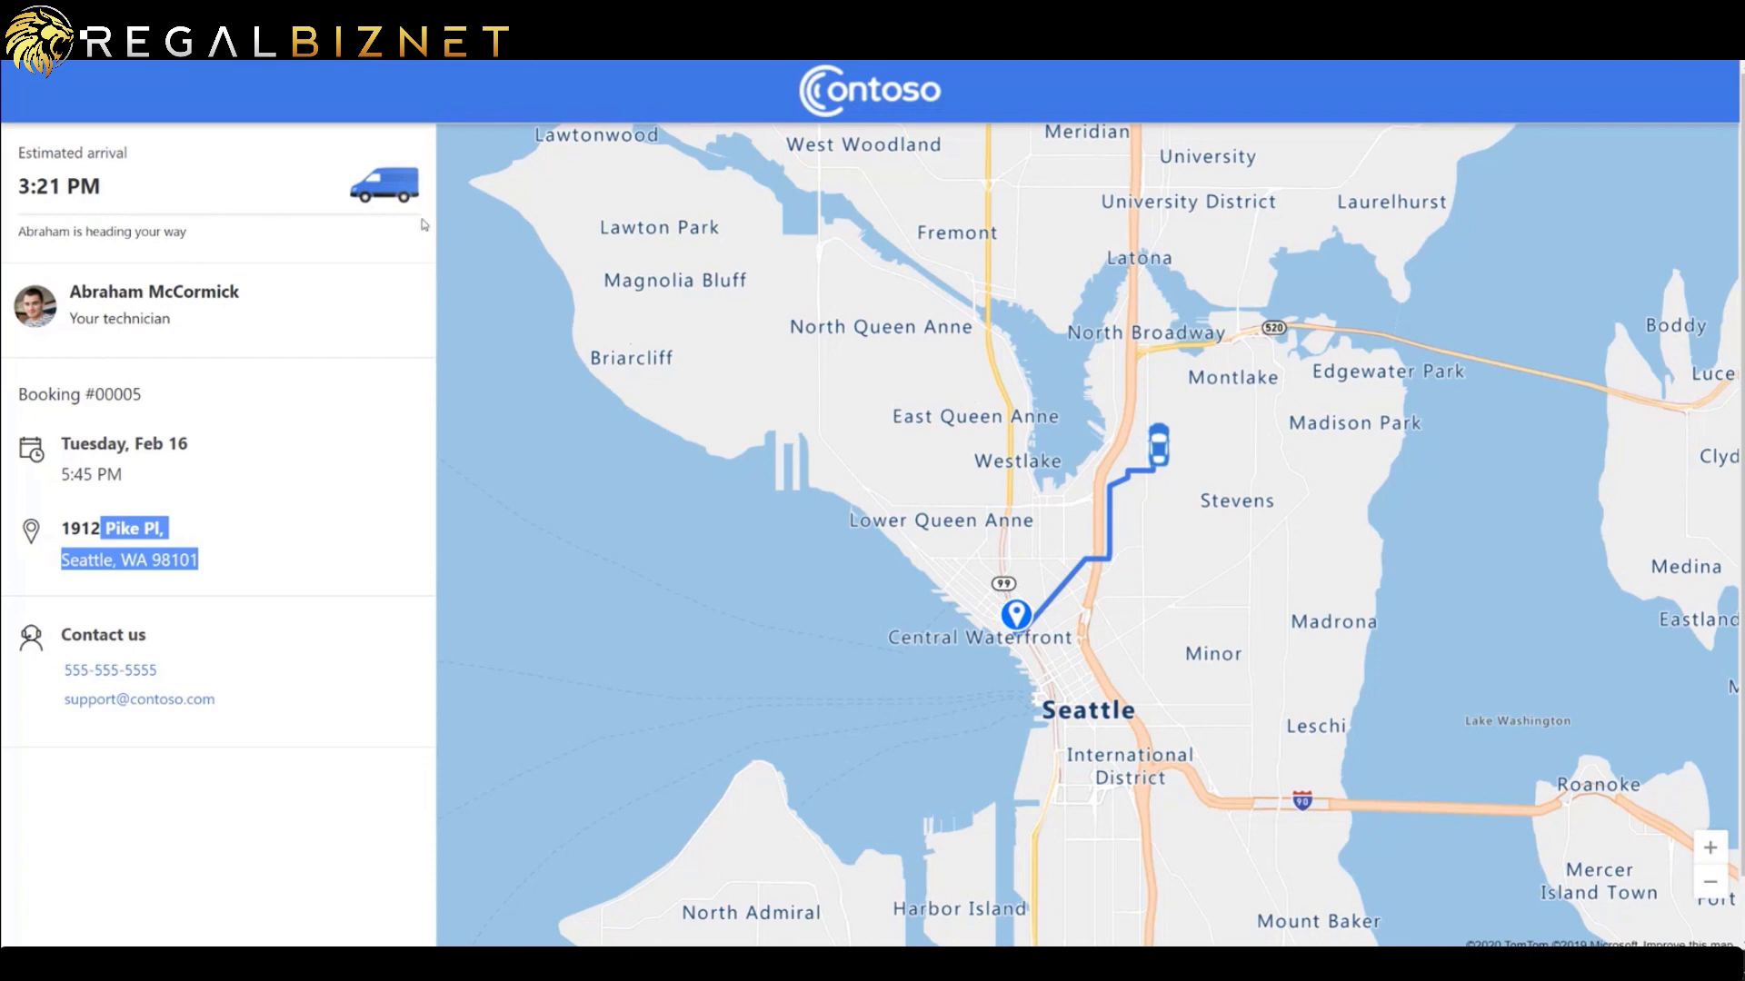
drag(195, 234, 16, 235)
click(217, 243)
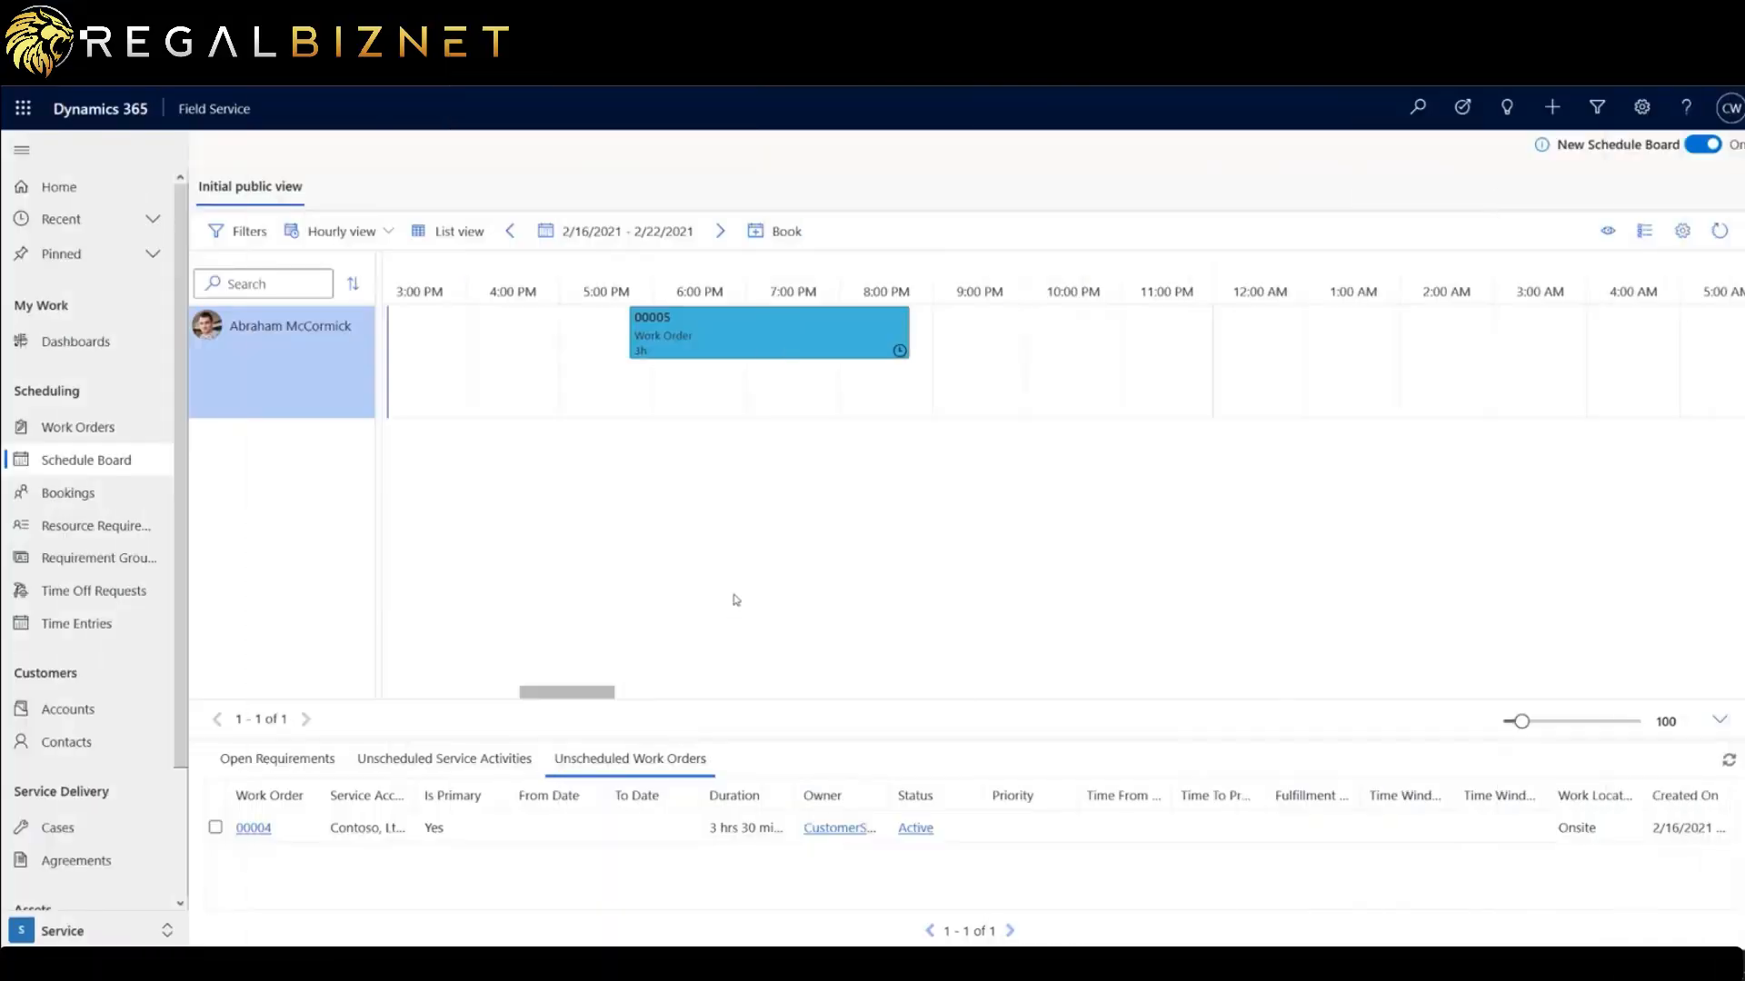
Switch to Field Service, reopen the 5:45 PM booking, set its booking status to Completed and save it.
double_click(758, 337)
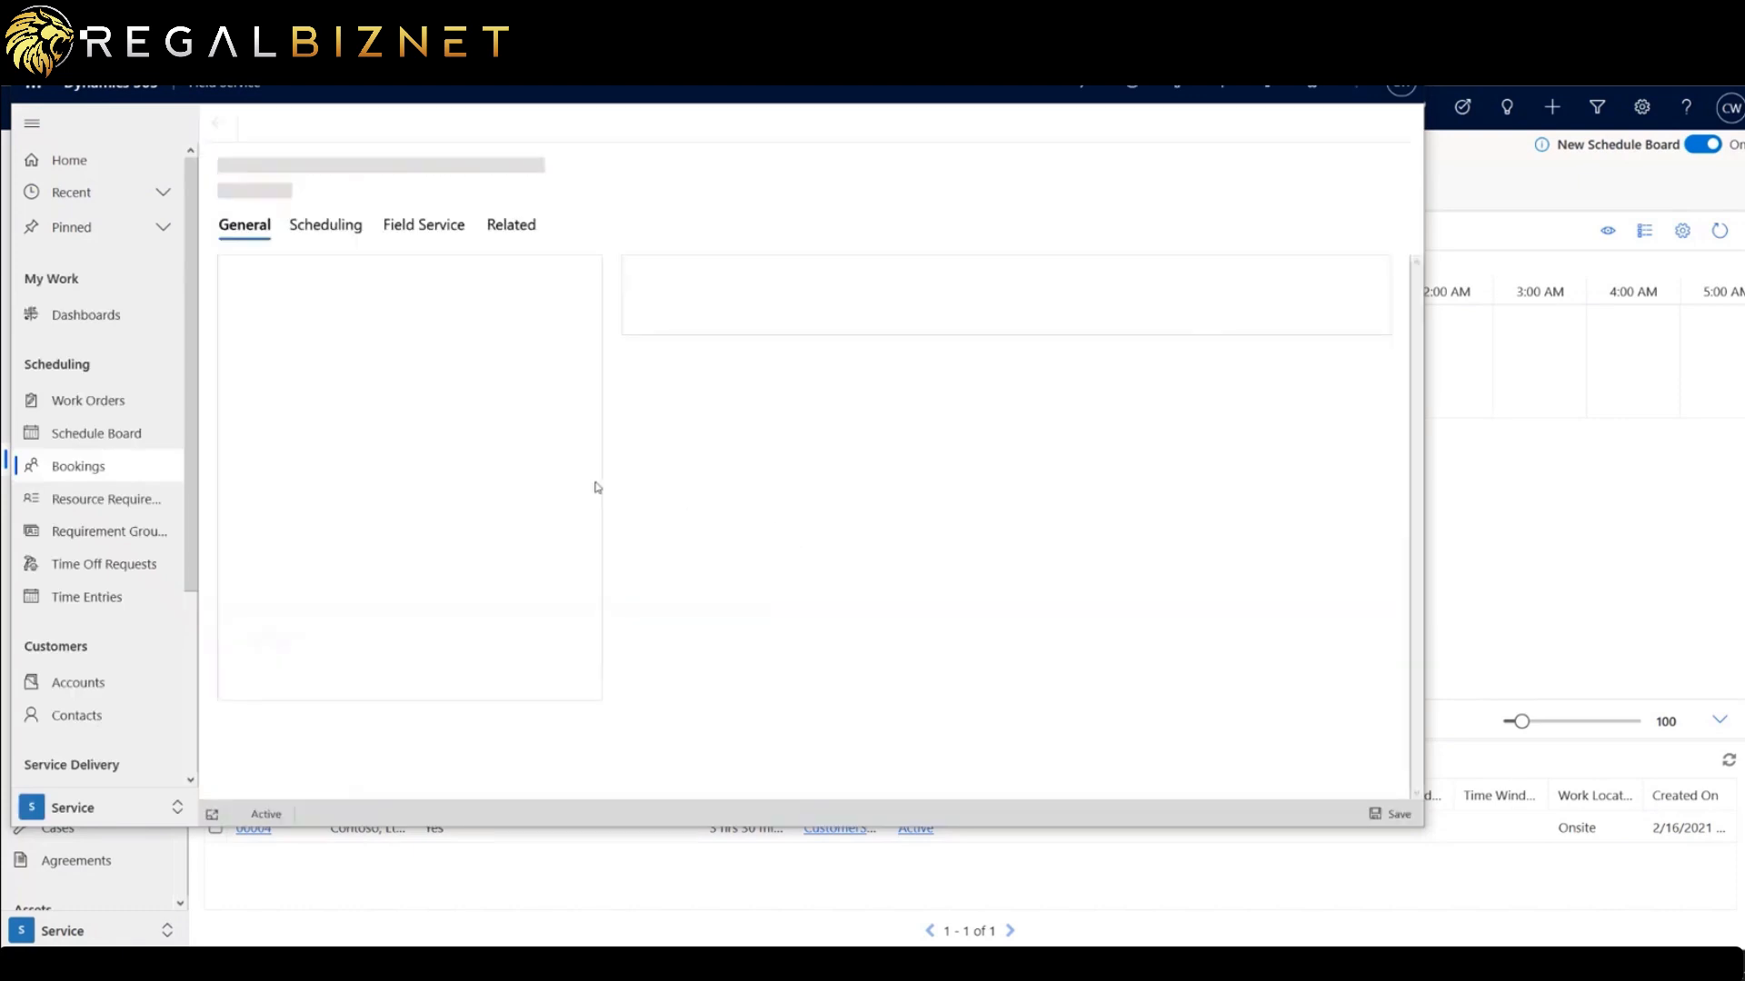
click(575, 606)
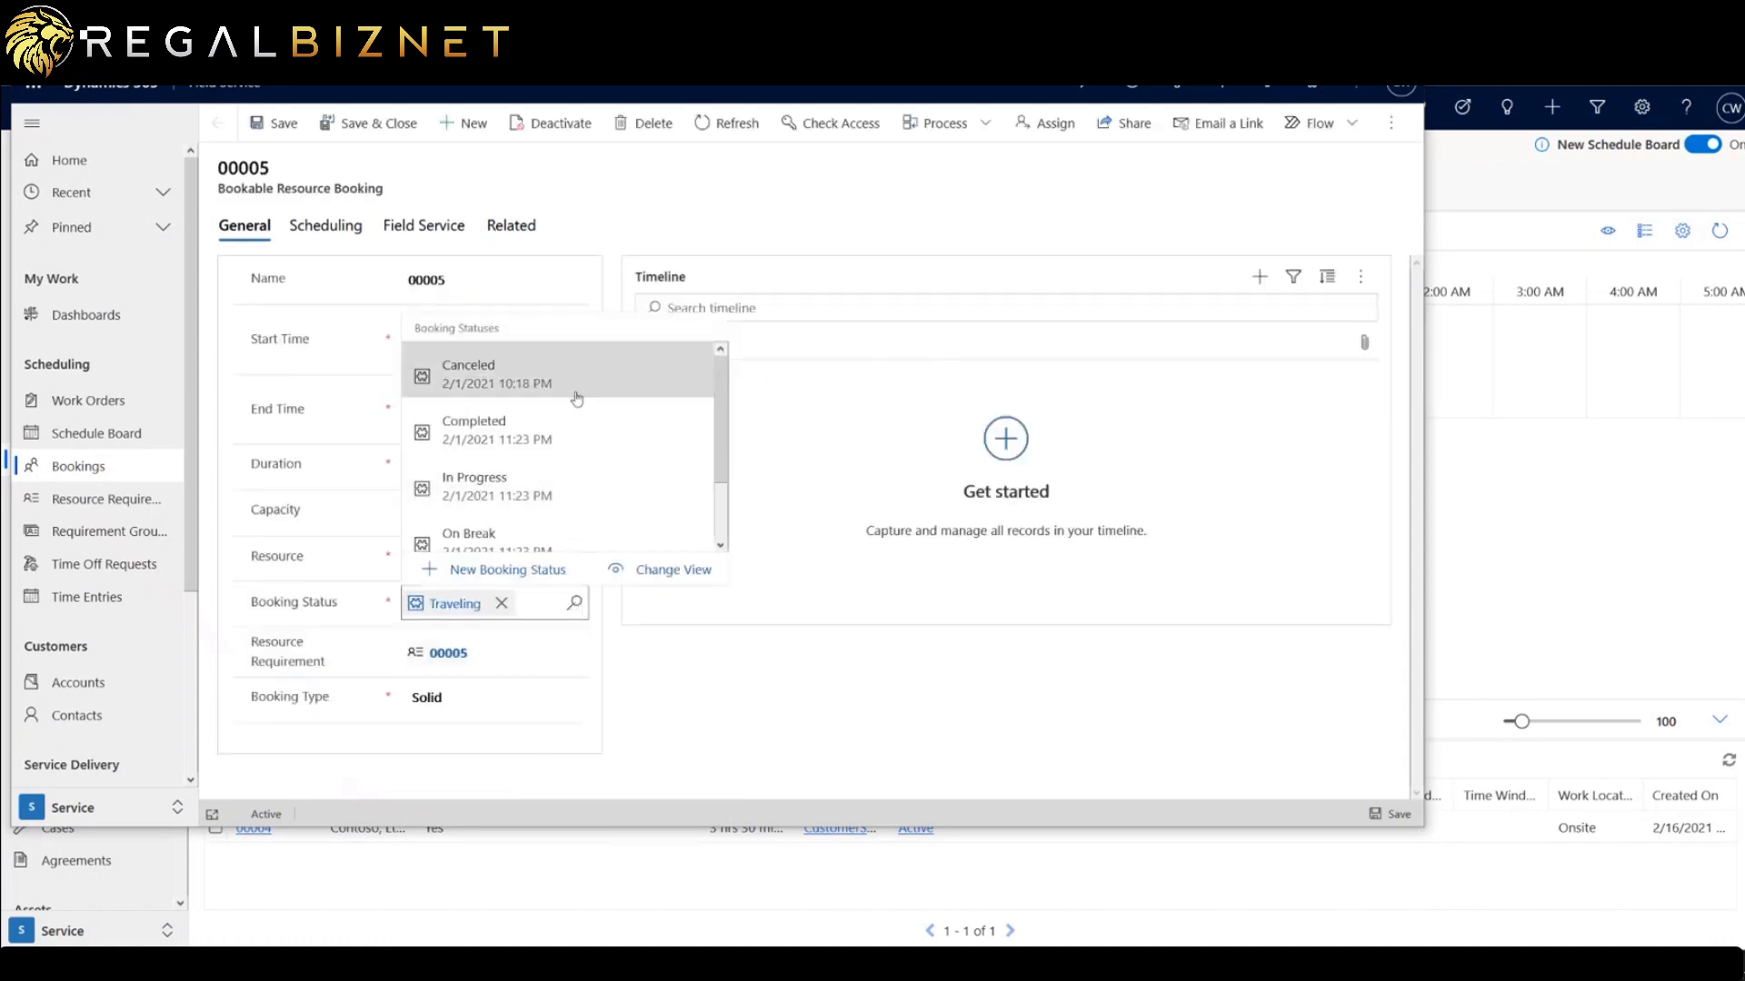
click(559, 422)
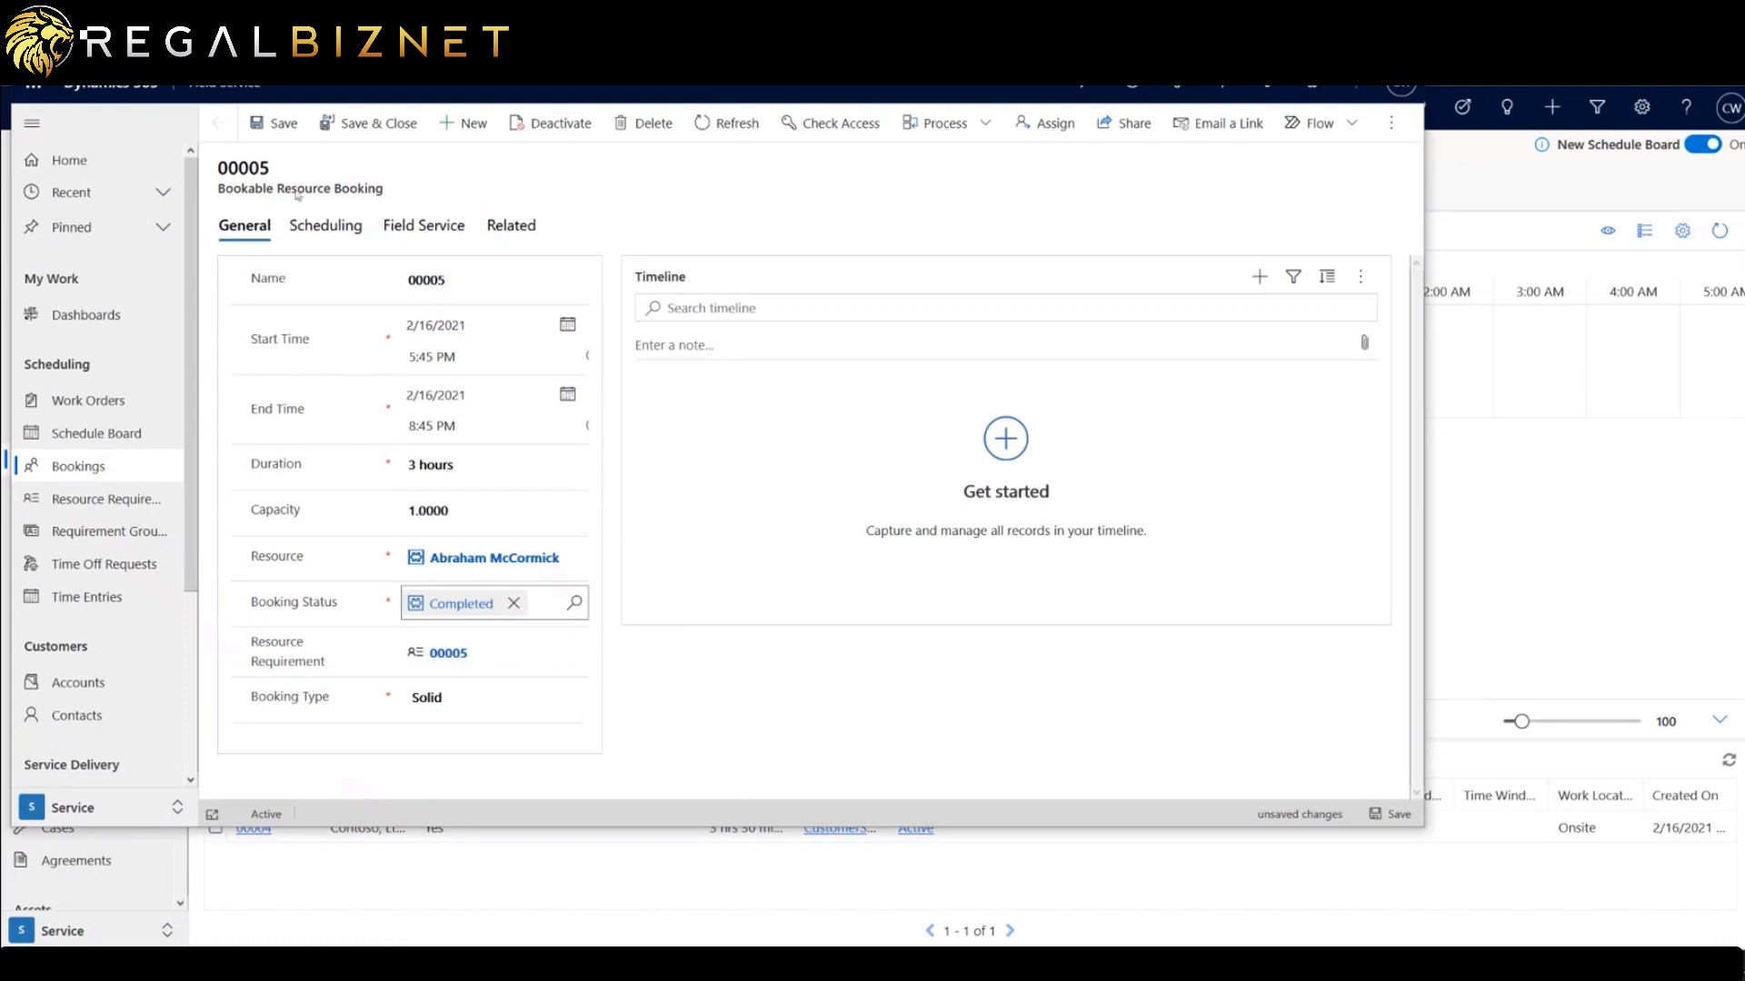
click(279, 130)
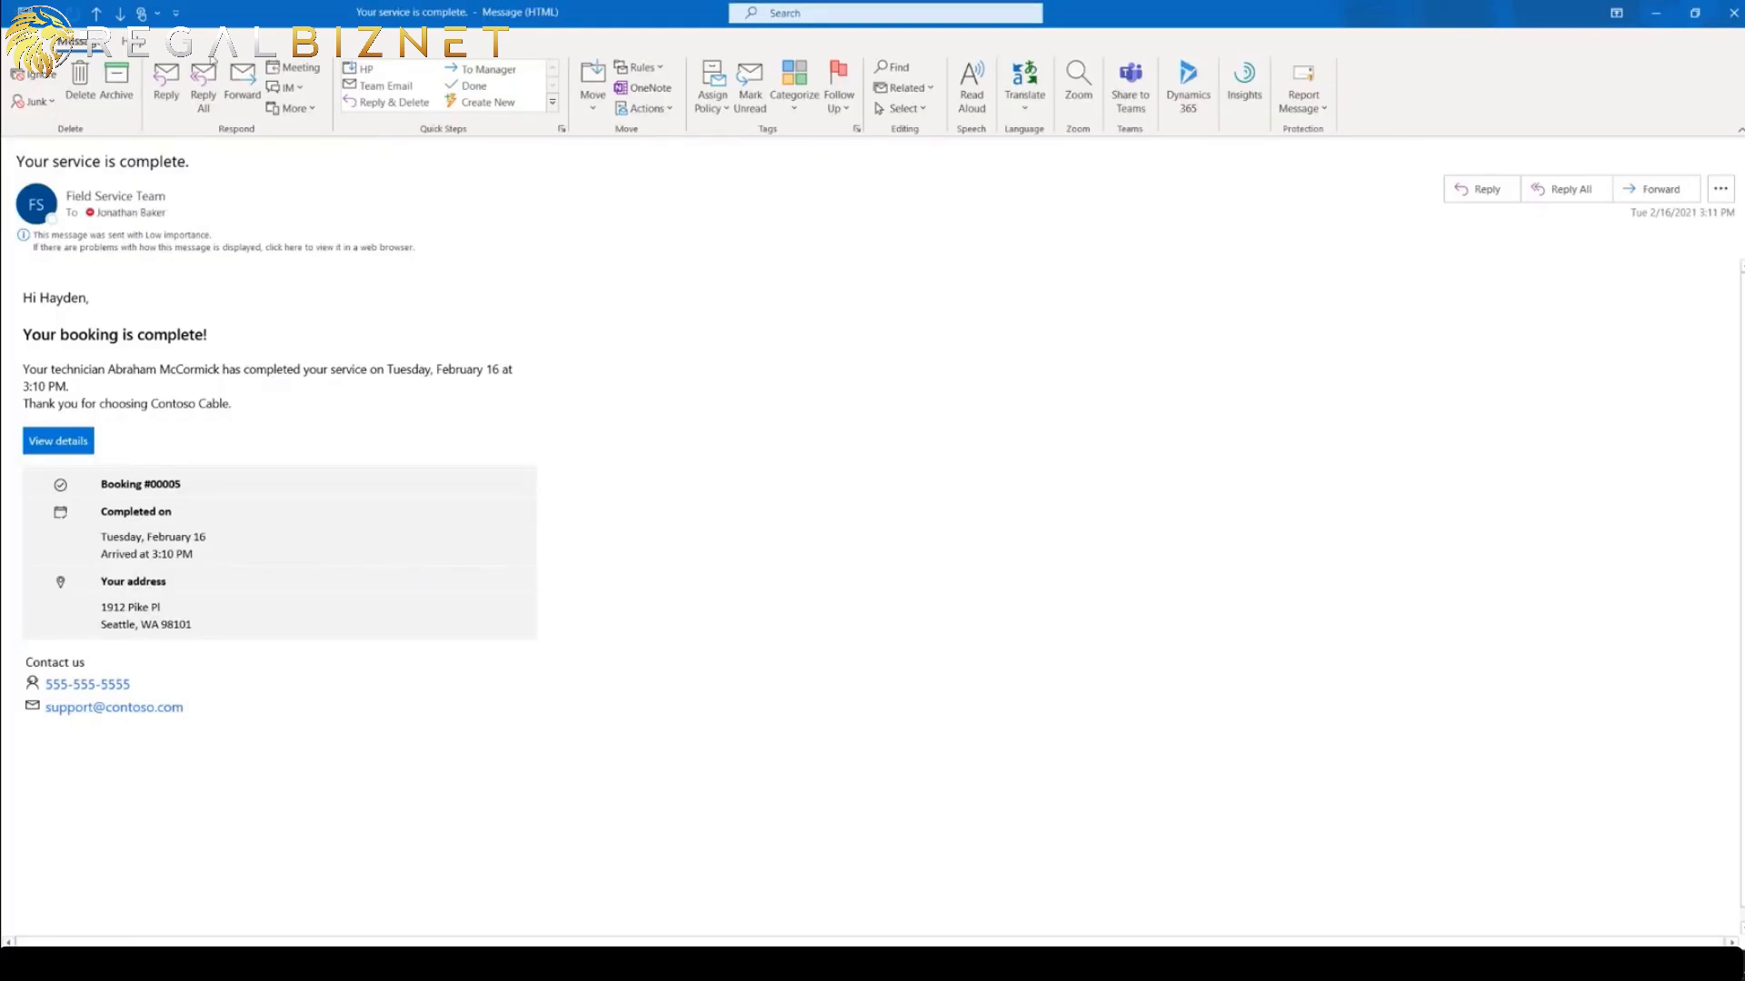
Switch to Outlook and examine the subject, heading and completion message of the service-complete email.
drag(191, 162, 17, 162)
click(163, 351)
drag(64, 338, 518, 400)
click(209, 376)
mouse_move(222, 338)
mouse_down()
mouse_move(22, 338)
mouse_move(221, 371)
mouse_up()
click(127, 374)
click(192, 381)
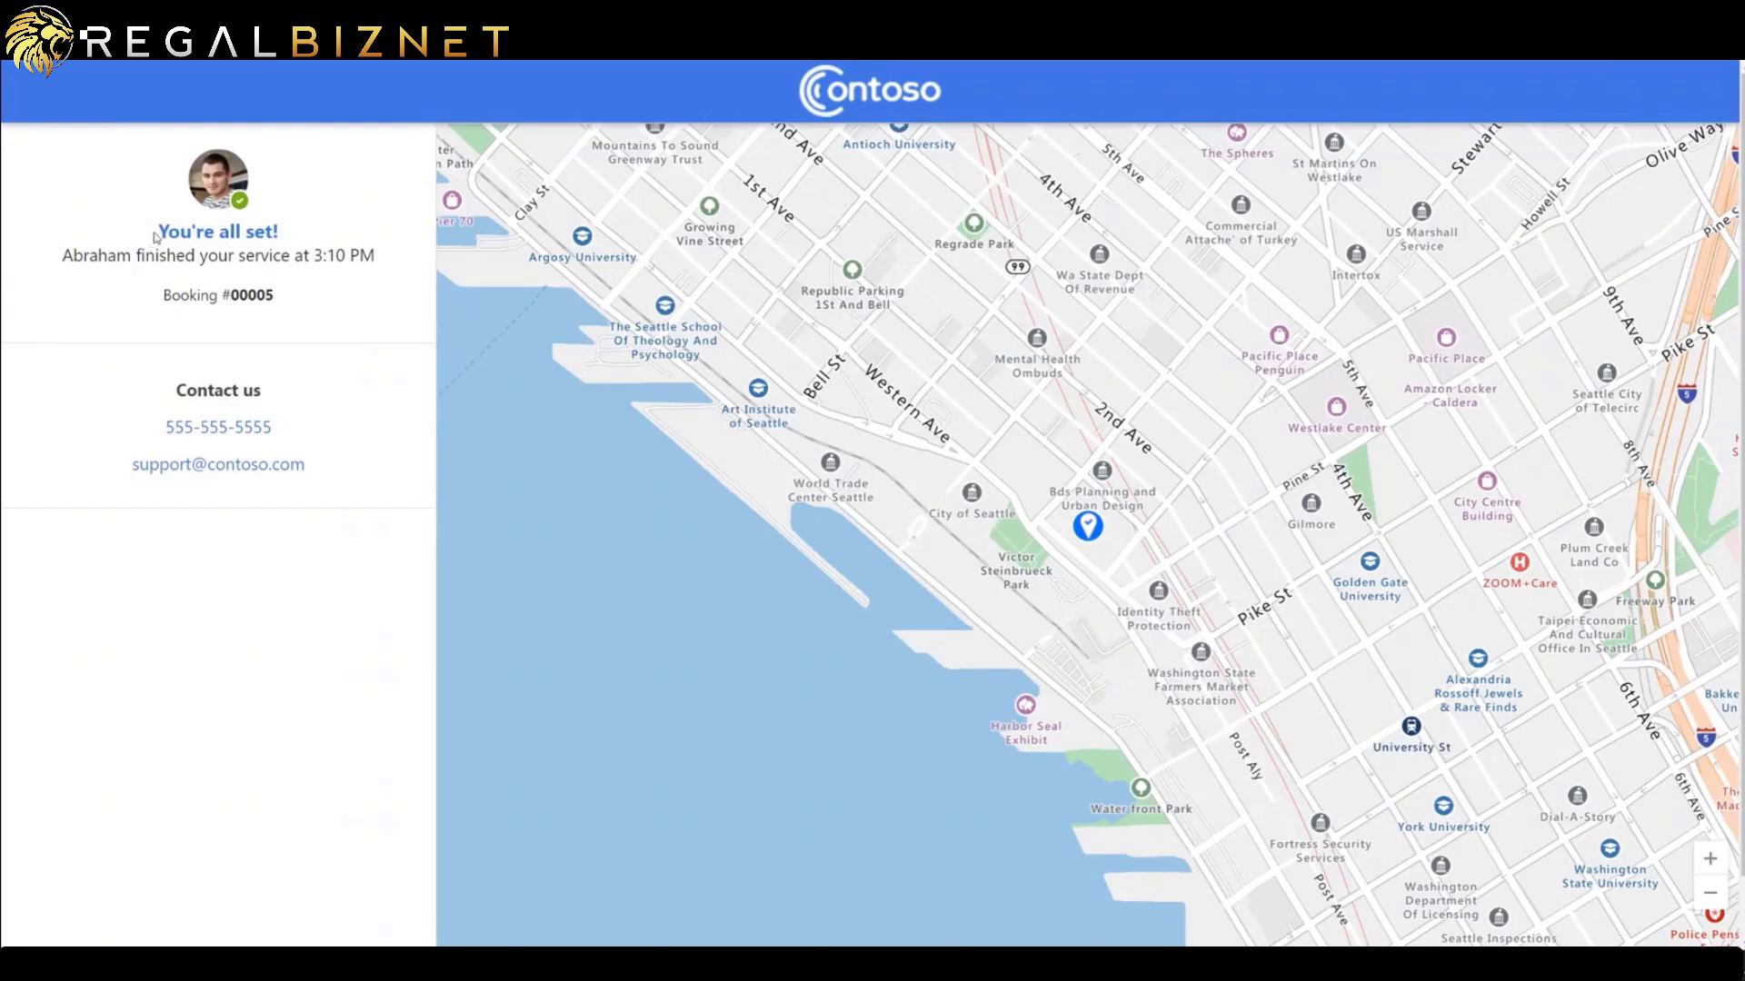
Examine the completion message, finish time and booking number on the portal's completed booking page.
drag(156, 238, 309, 237)
click(326, 242)
drag(380, 258, 269, 256)
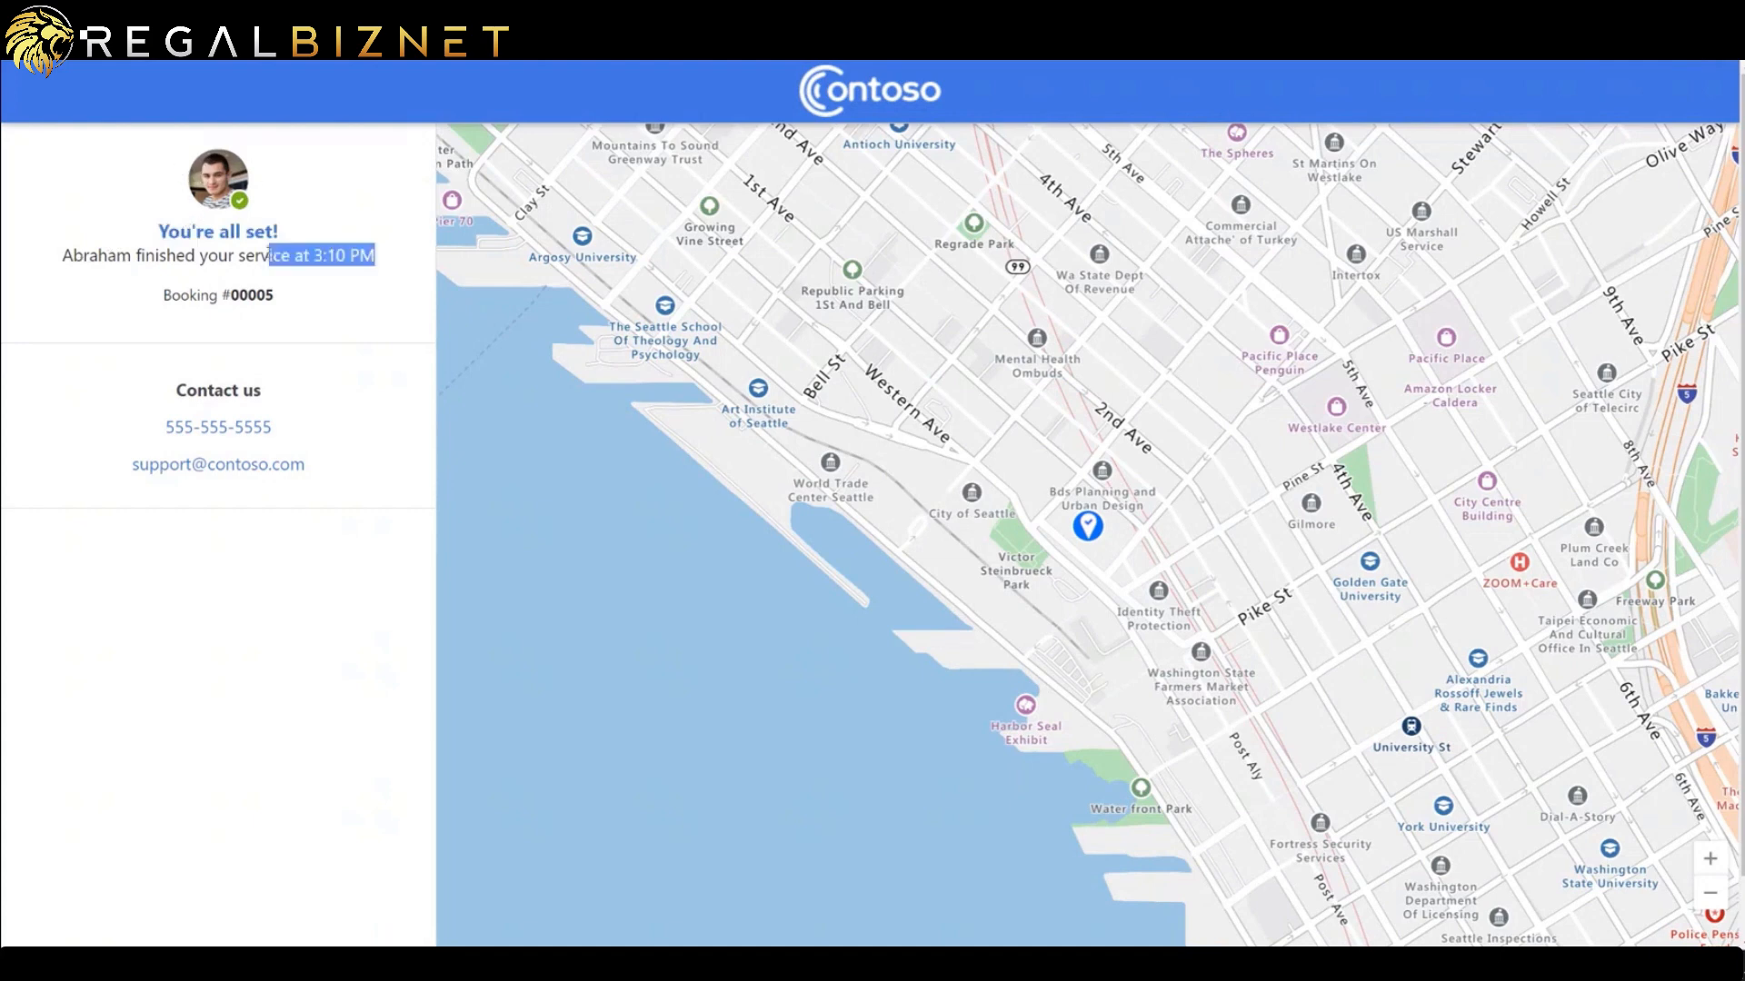
drag(386, 256, 81, 255)
drag(291, 303, 62, 257)
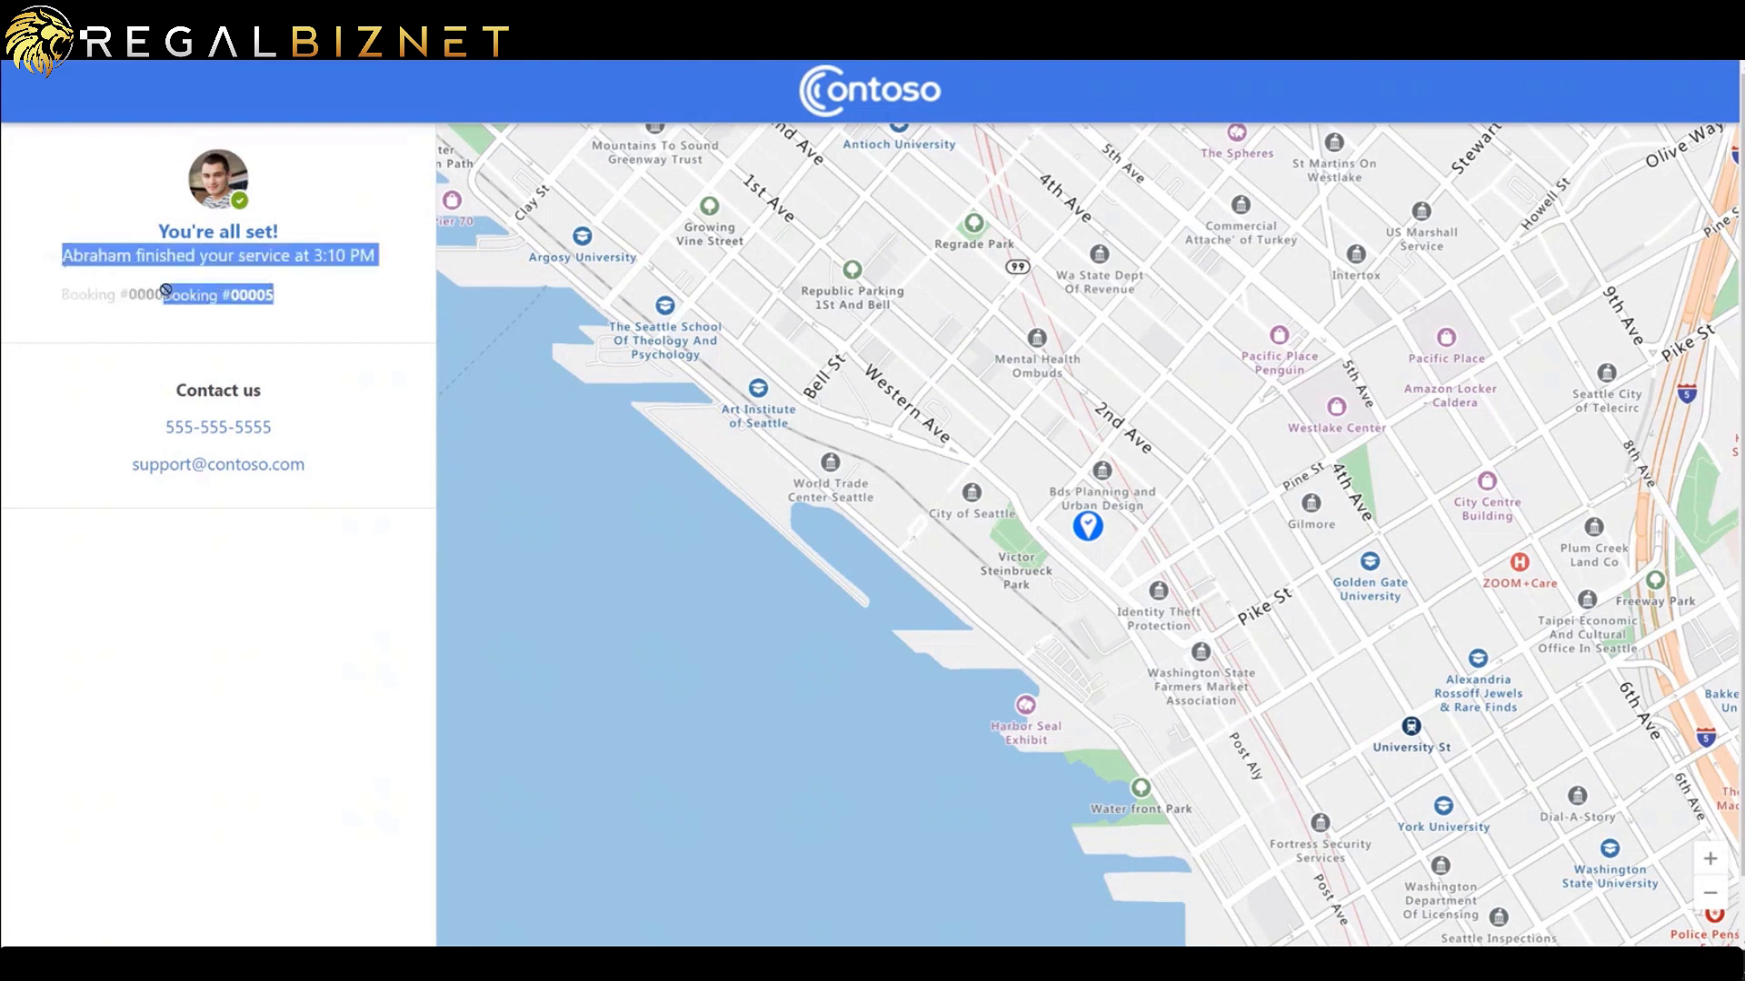
click(224, 291)
drag(307, 302, 63, 256)
click(246, 282)
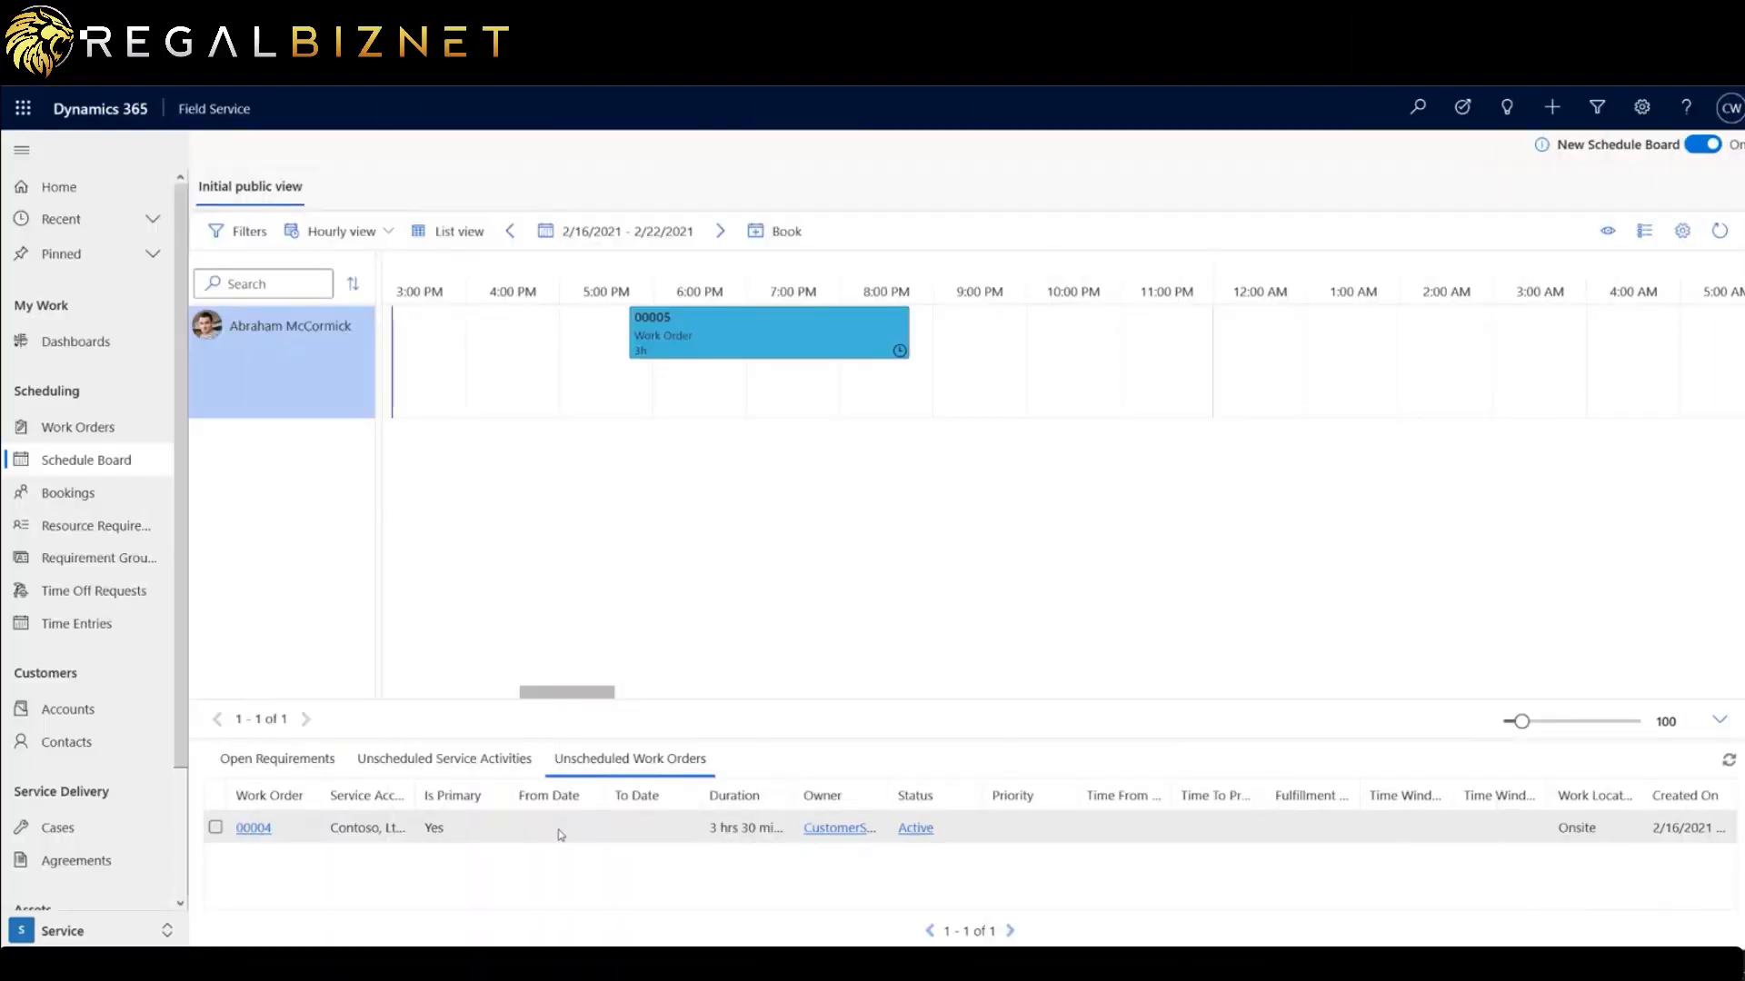
Switch to Field Service and schedule the remaining 3.5-hour work order for the technician at about 1:45 AM on February 17.
drag(559, 834, 1370, 359)
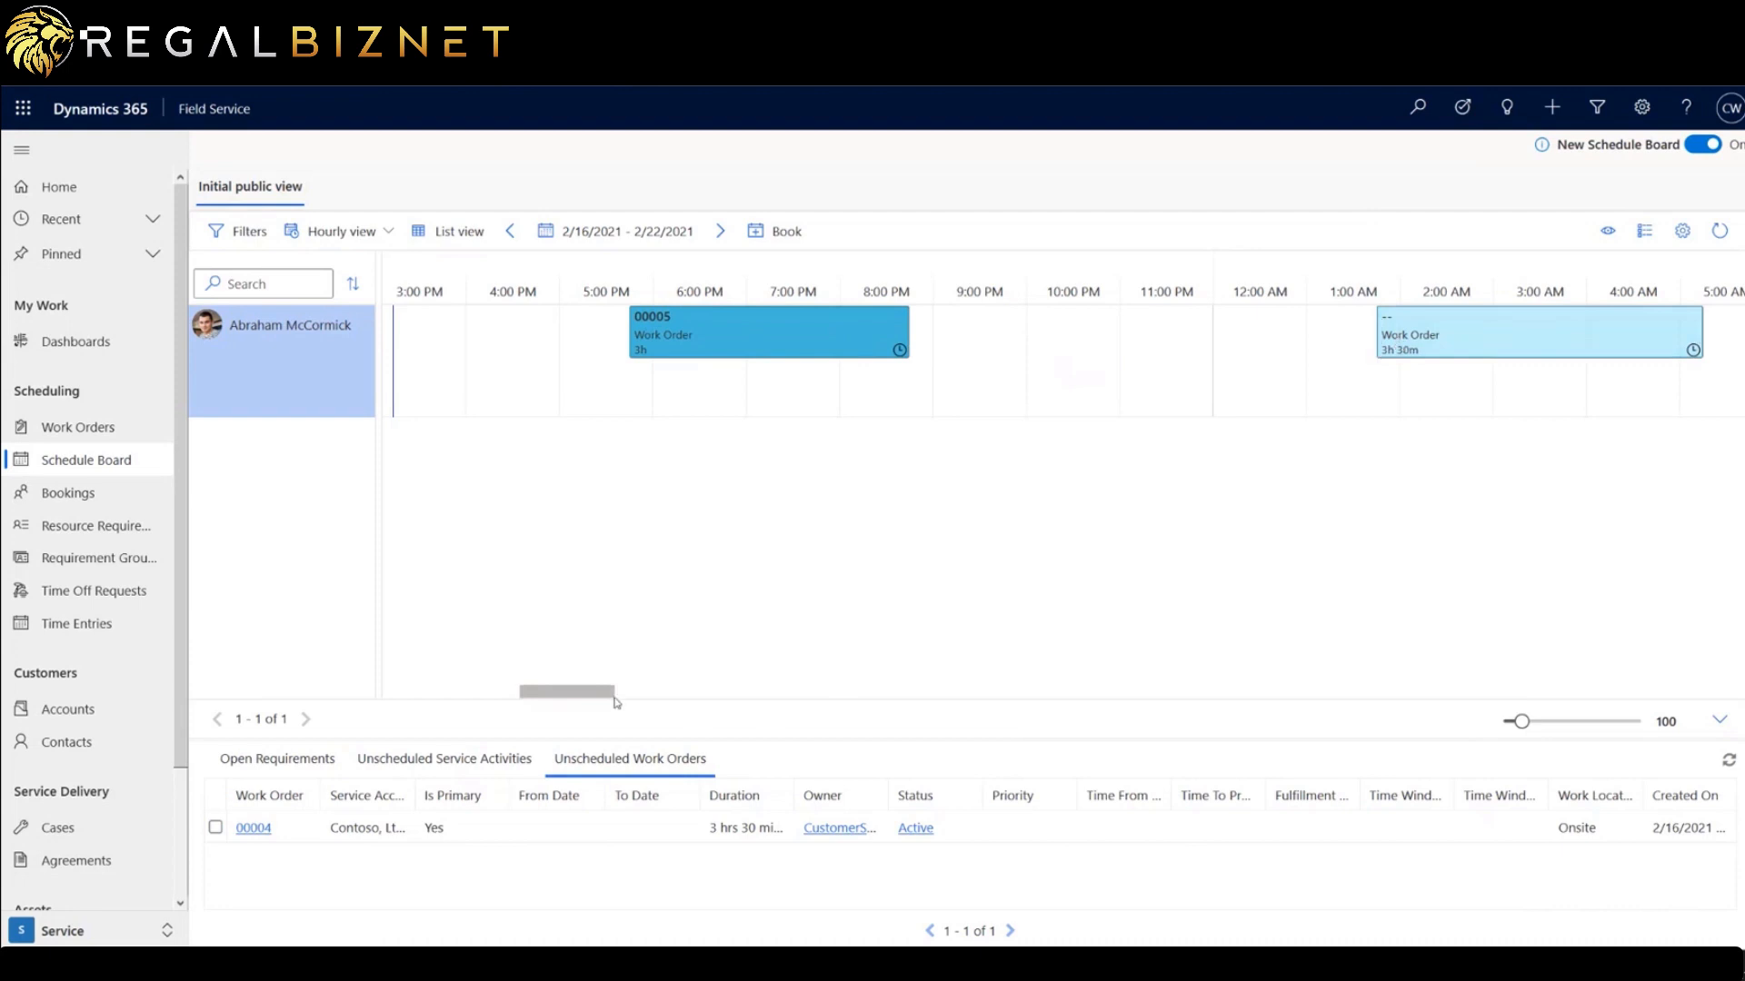
drag(614, 698, 665, 698)
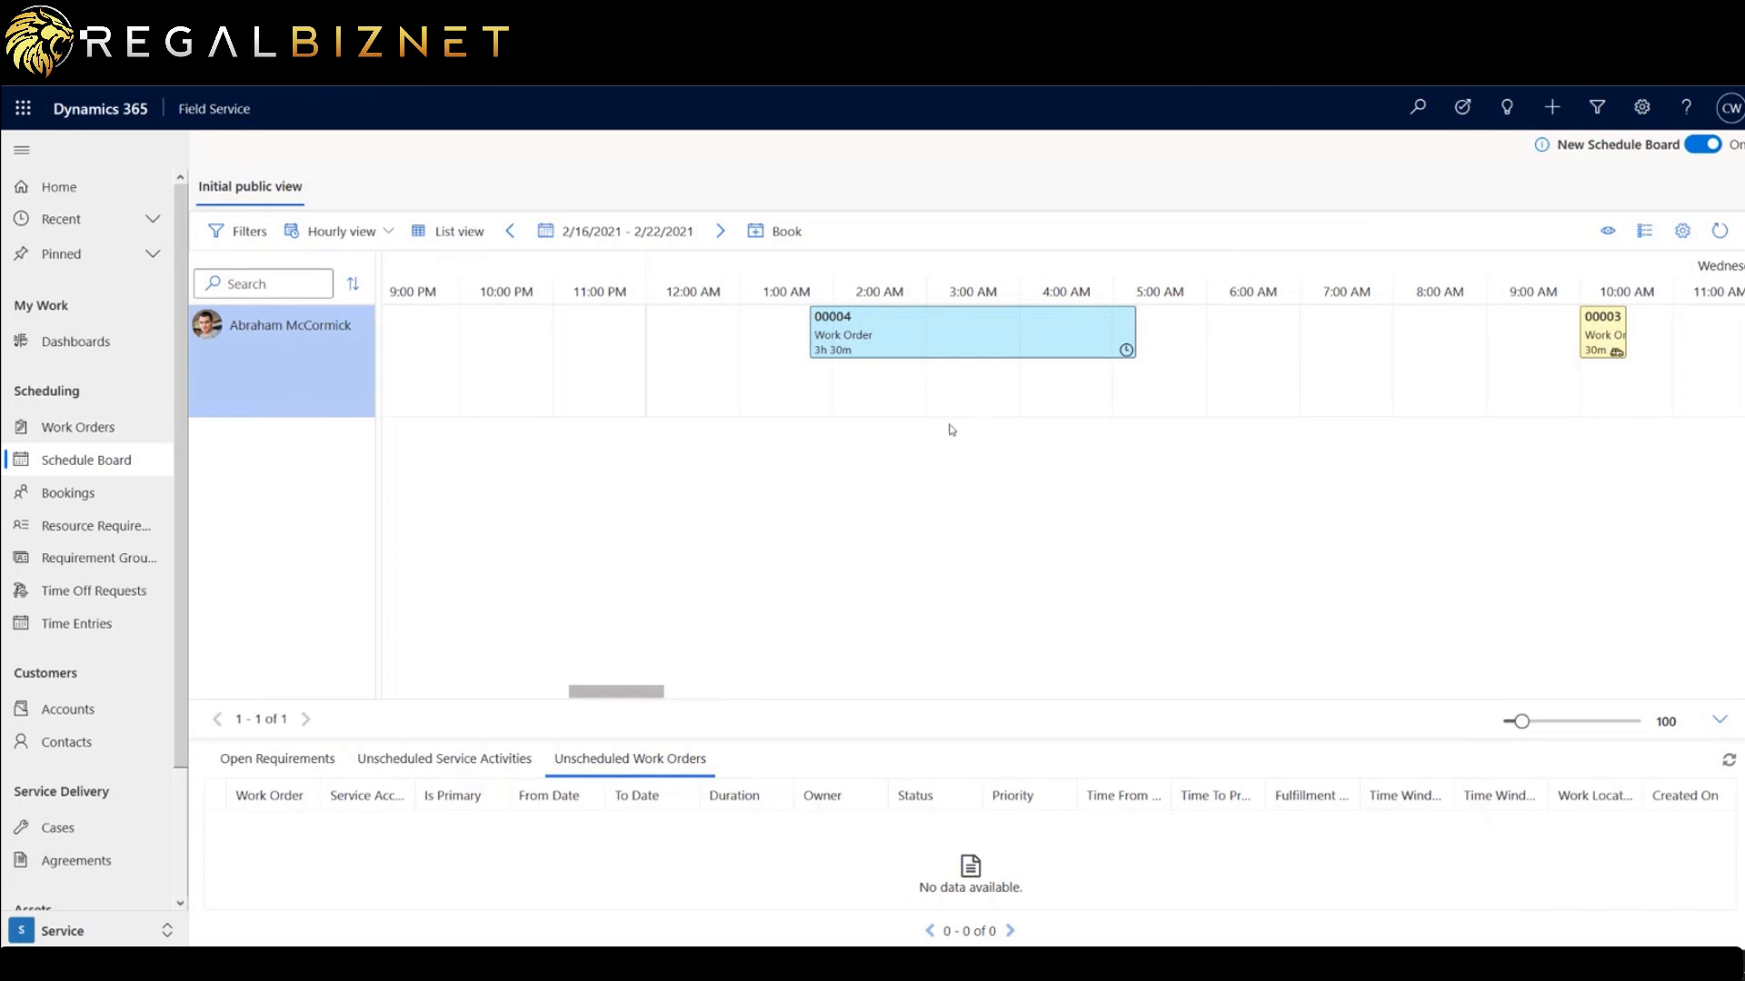
Reschedule the 3.5-hour booking to 4:00 AM on February 17 and check the rescheduling email in Outlook.
drag(954, 327, 1163, 324)
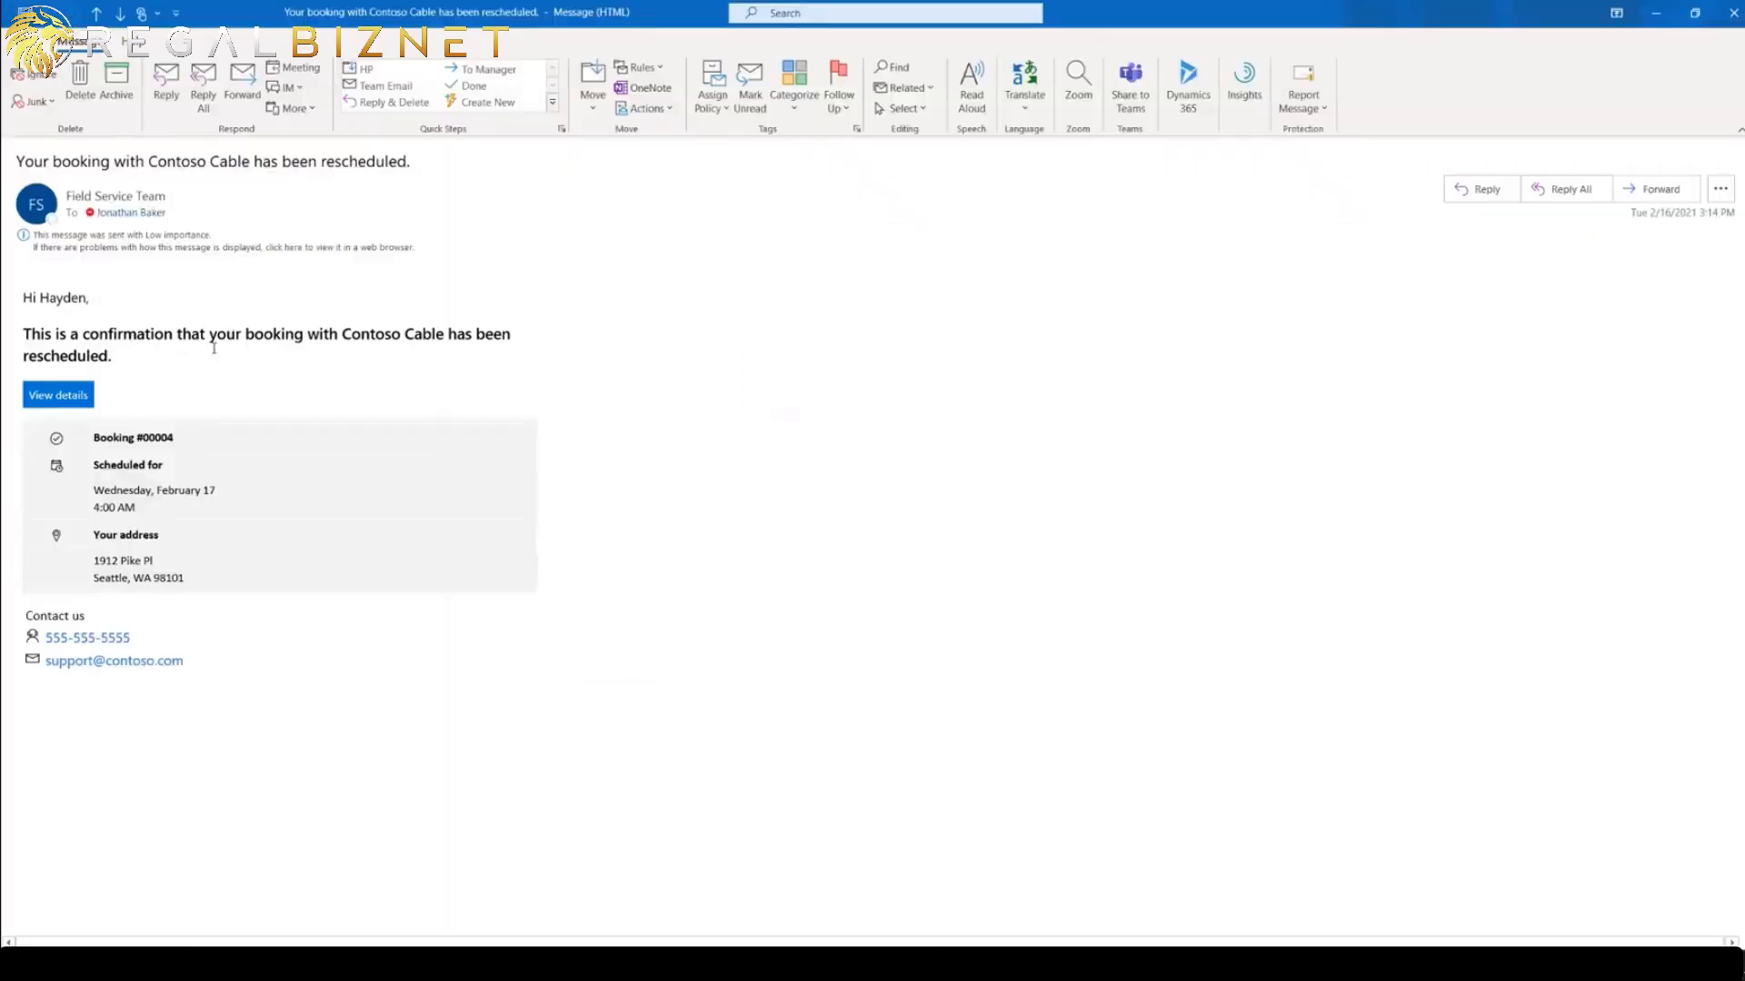
double_click(71, 354)
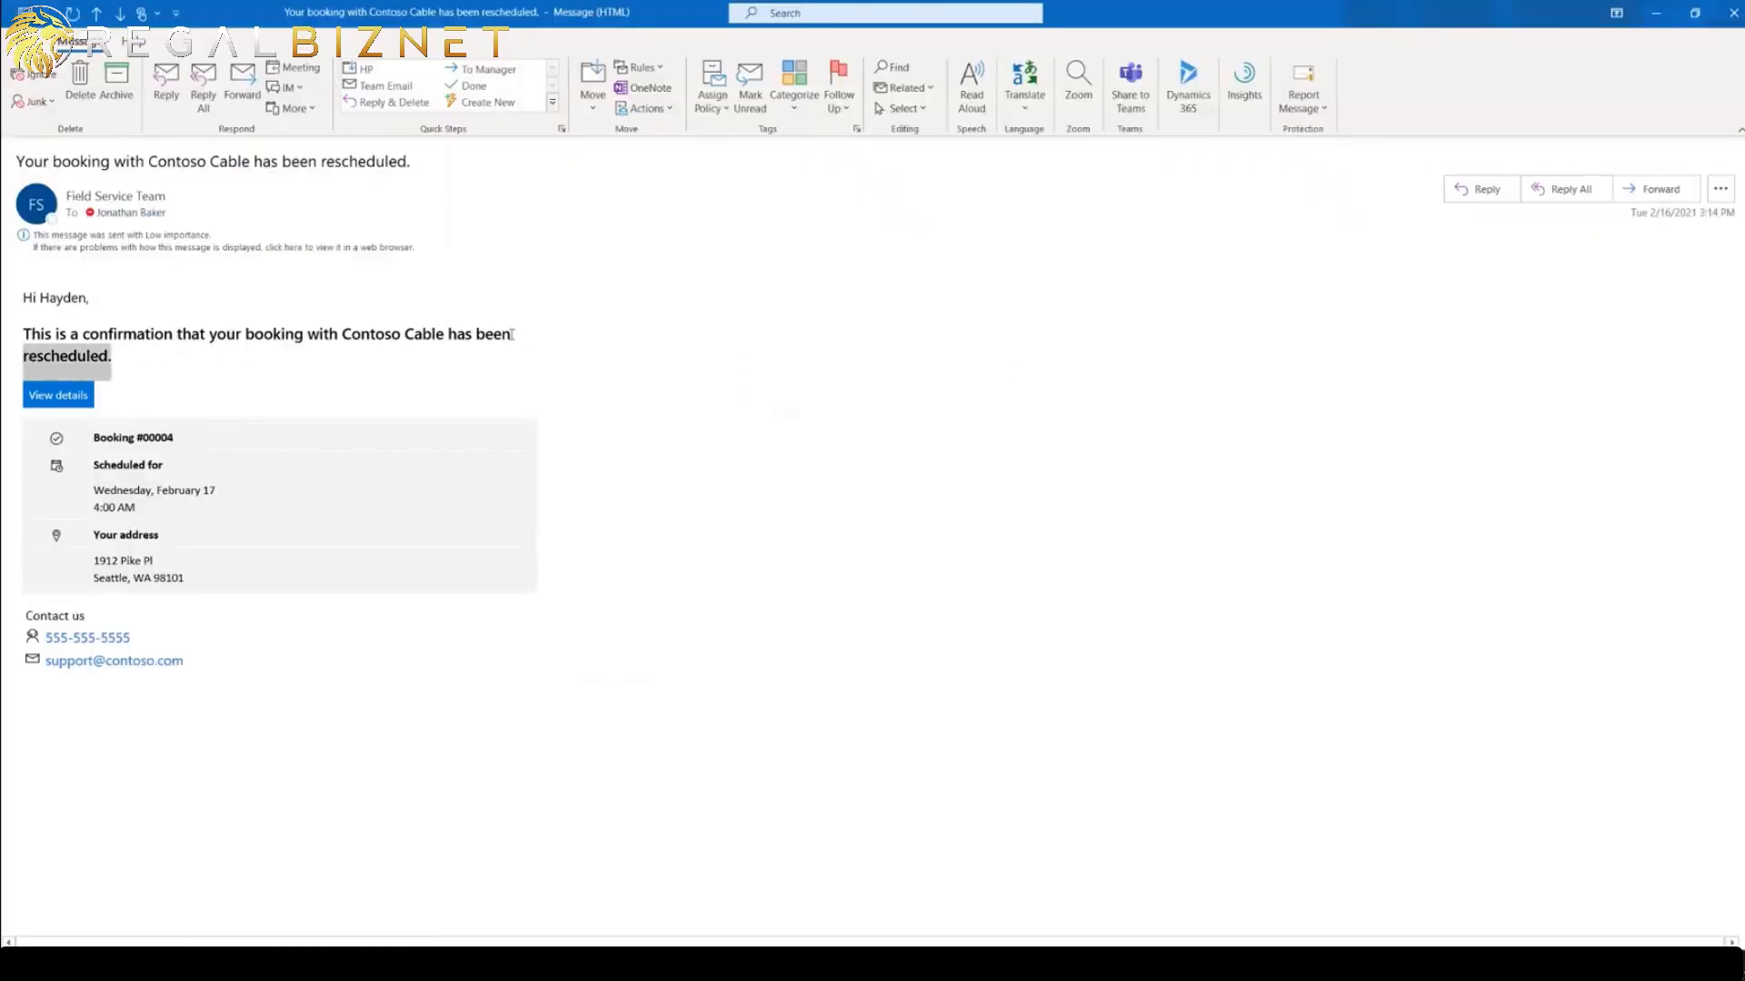
Examine the rescheduling email's confirmation message and the new booking date and time.
click(482, 338)
double_click(87, 512)
click(638, 301)
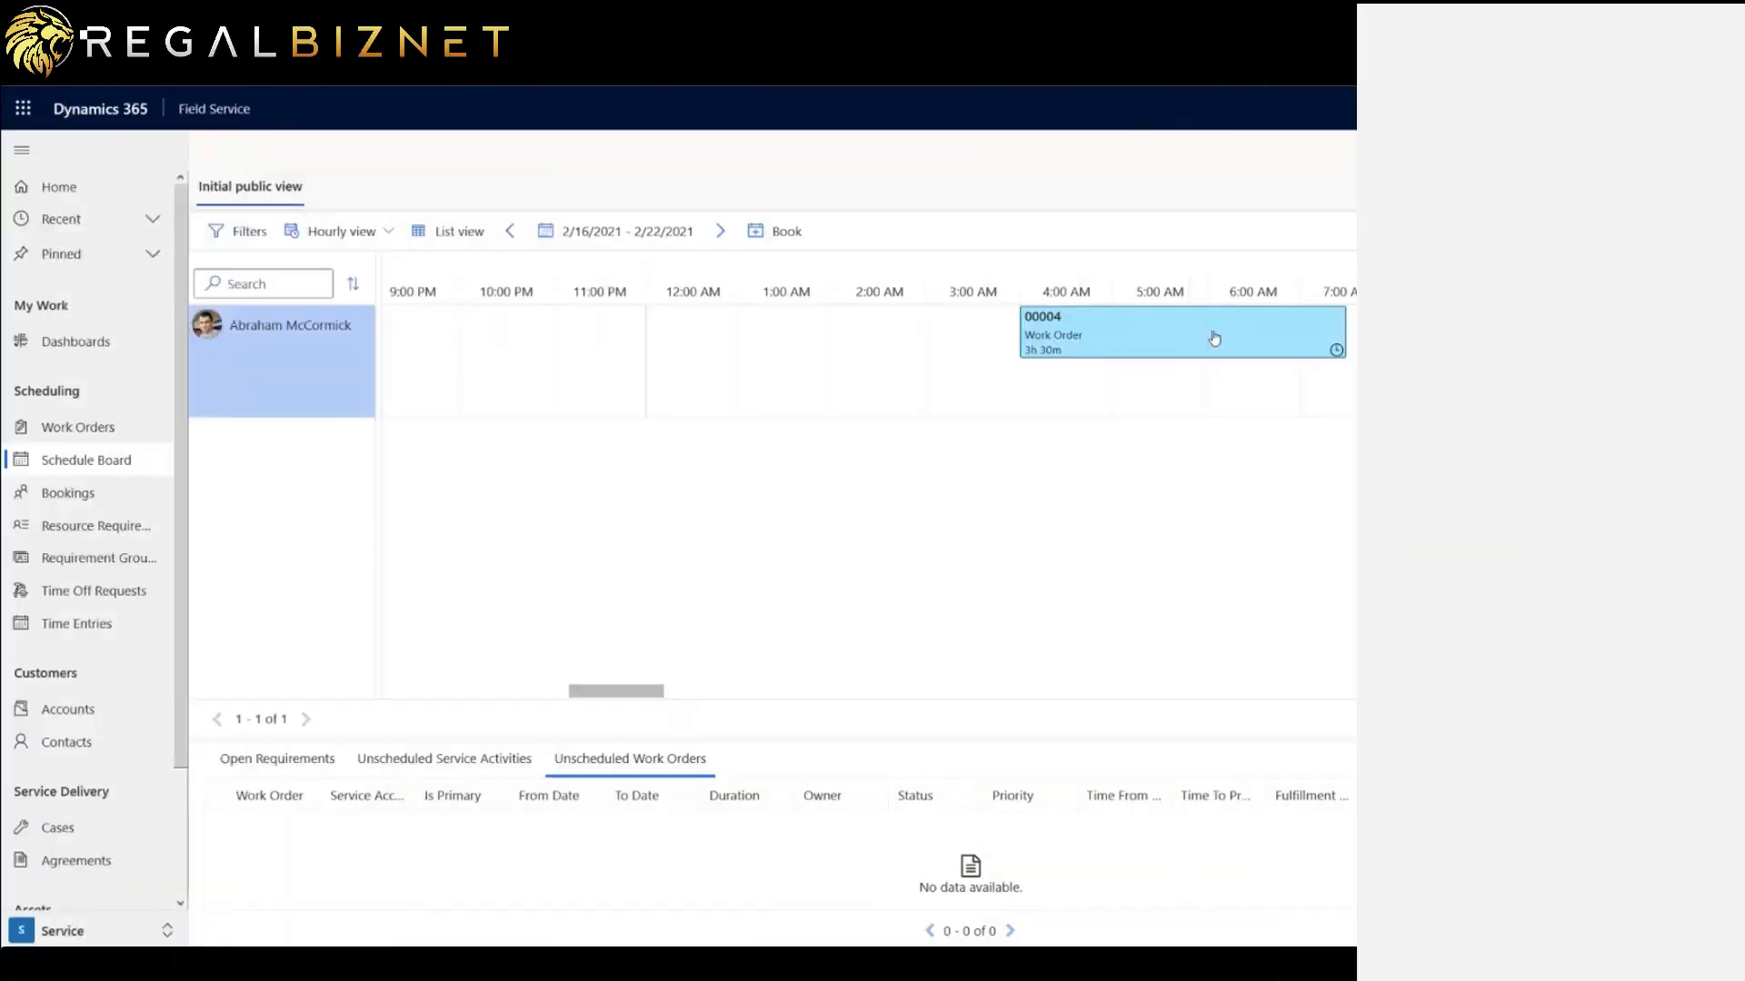
Switch to Field Service, set the 3.5-hour booking's status to Canceled and save the booking.
double_click(1212, 335)
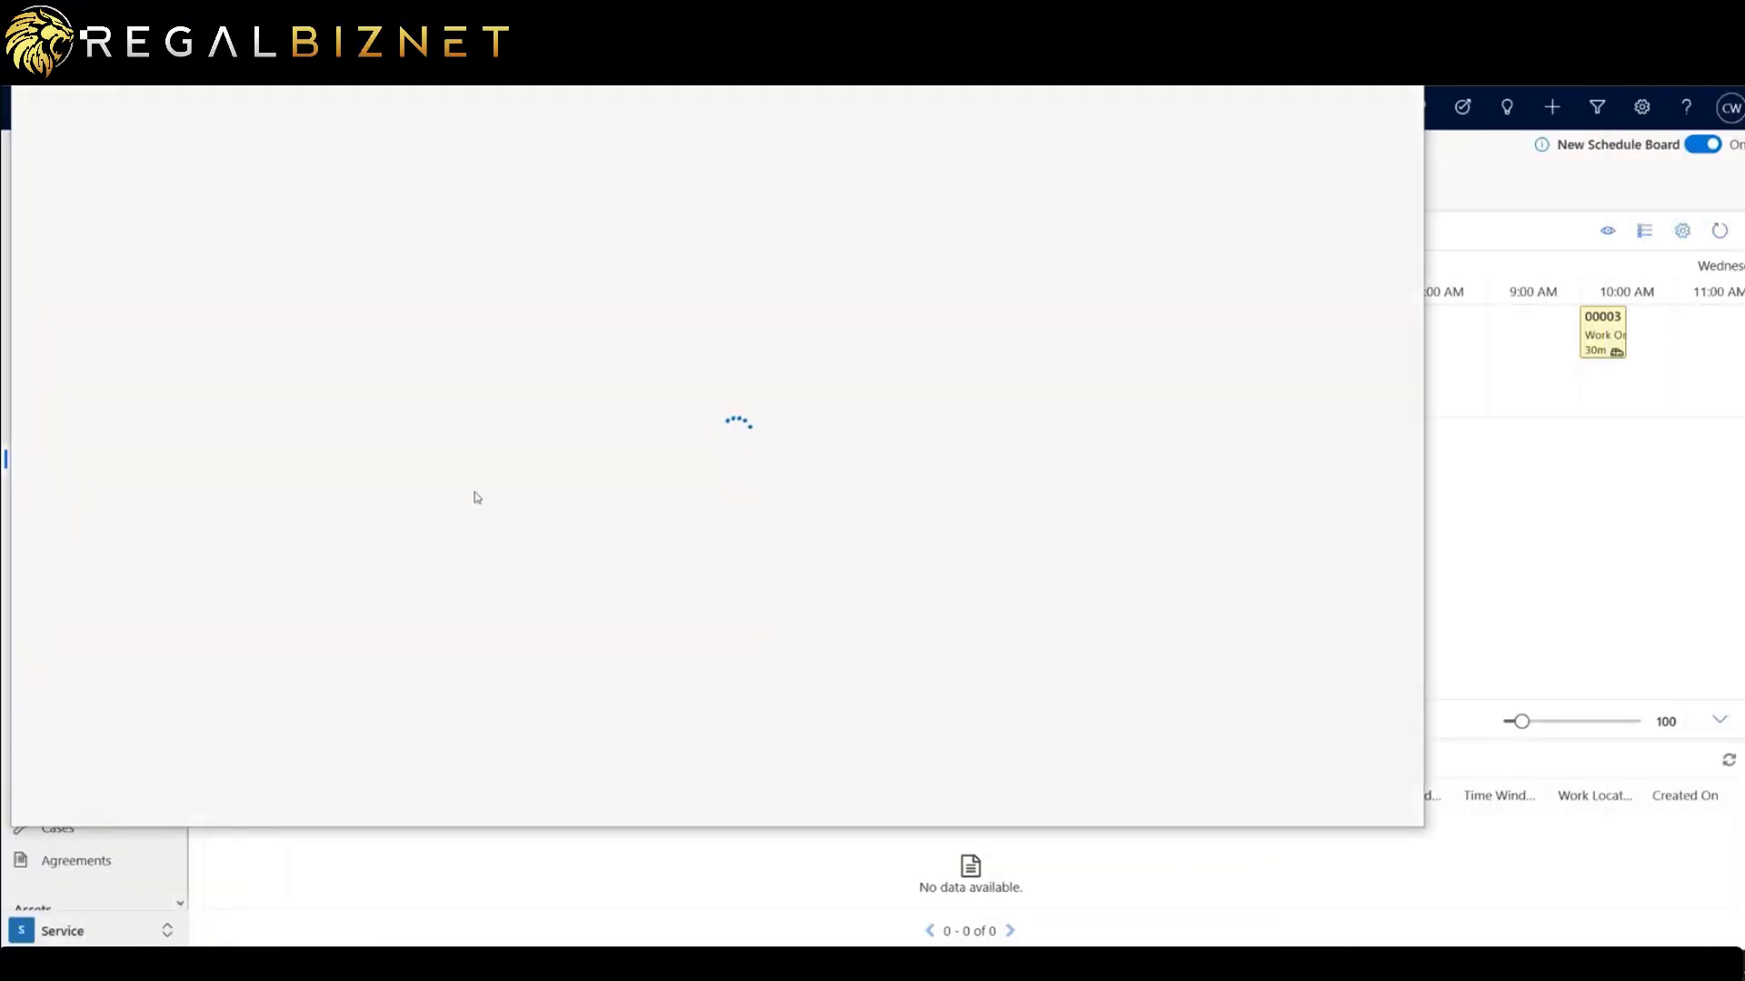
click(575, 604)
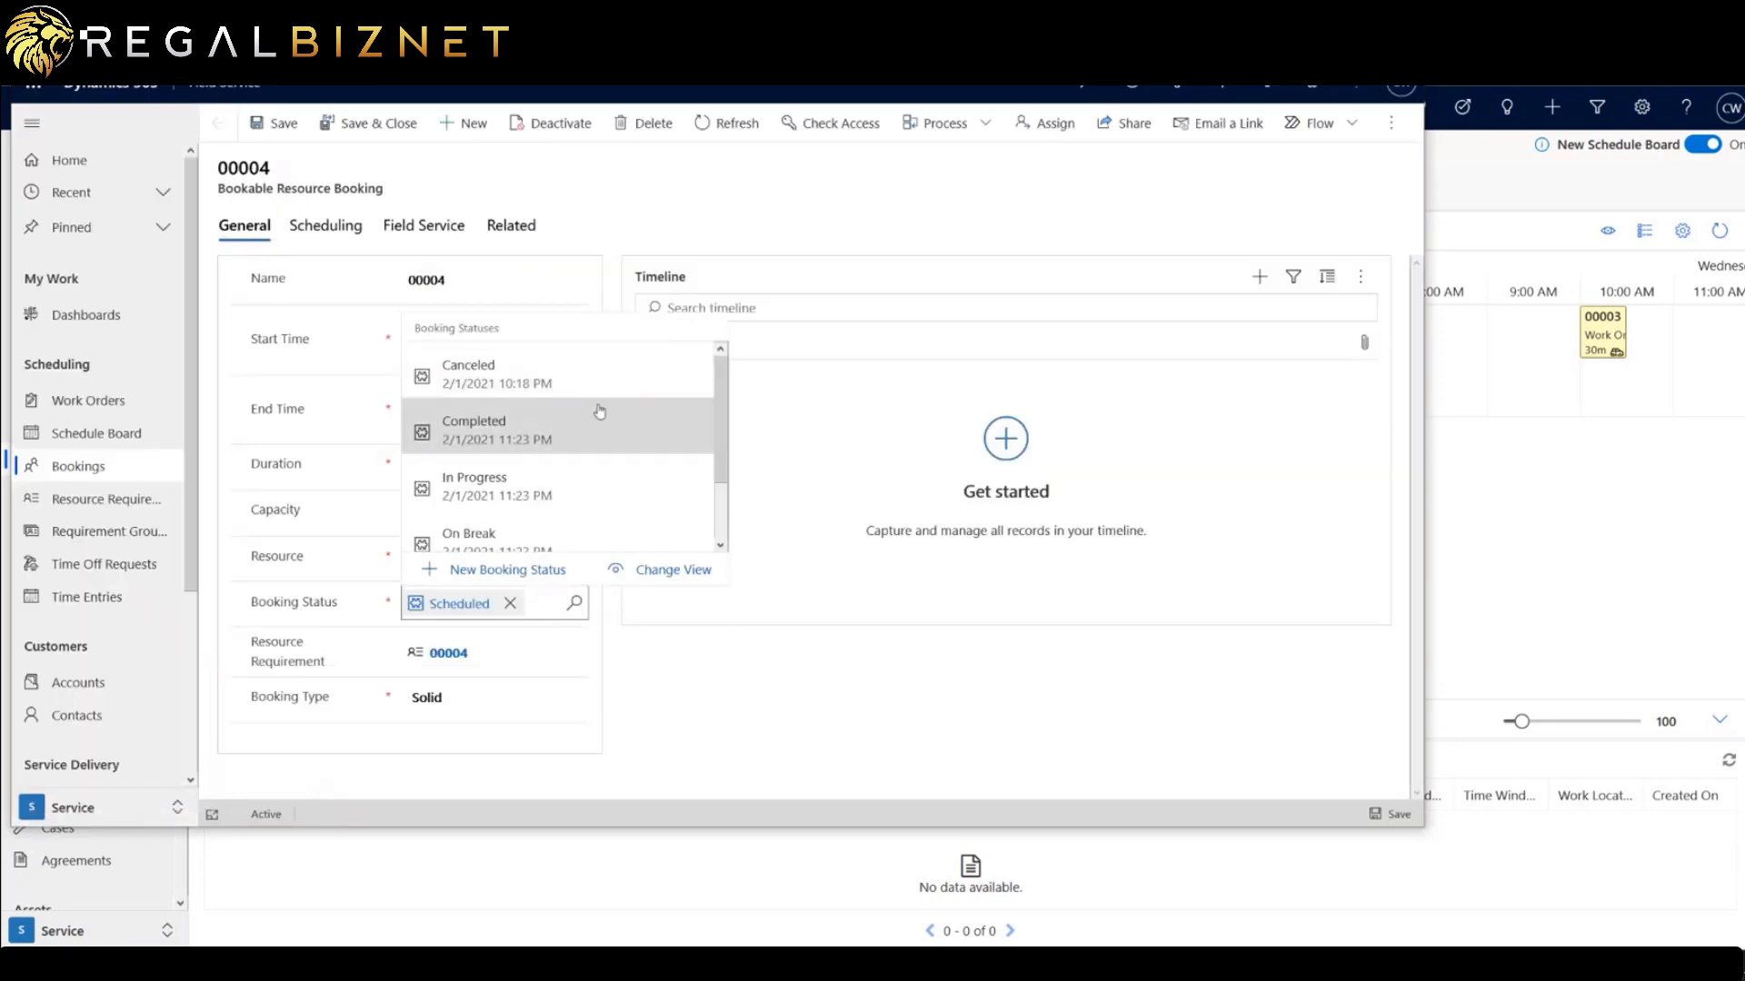
click(505, 374)
click(275, 122)
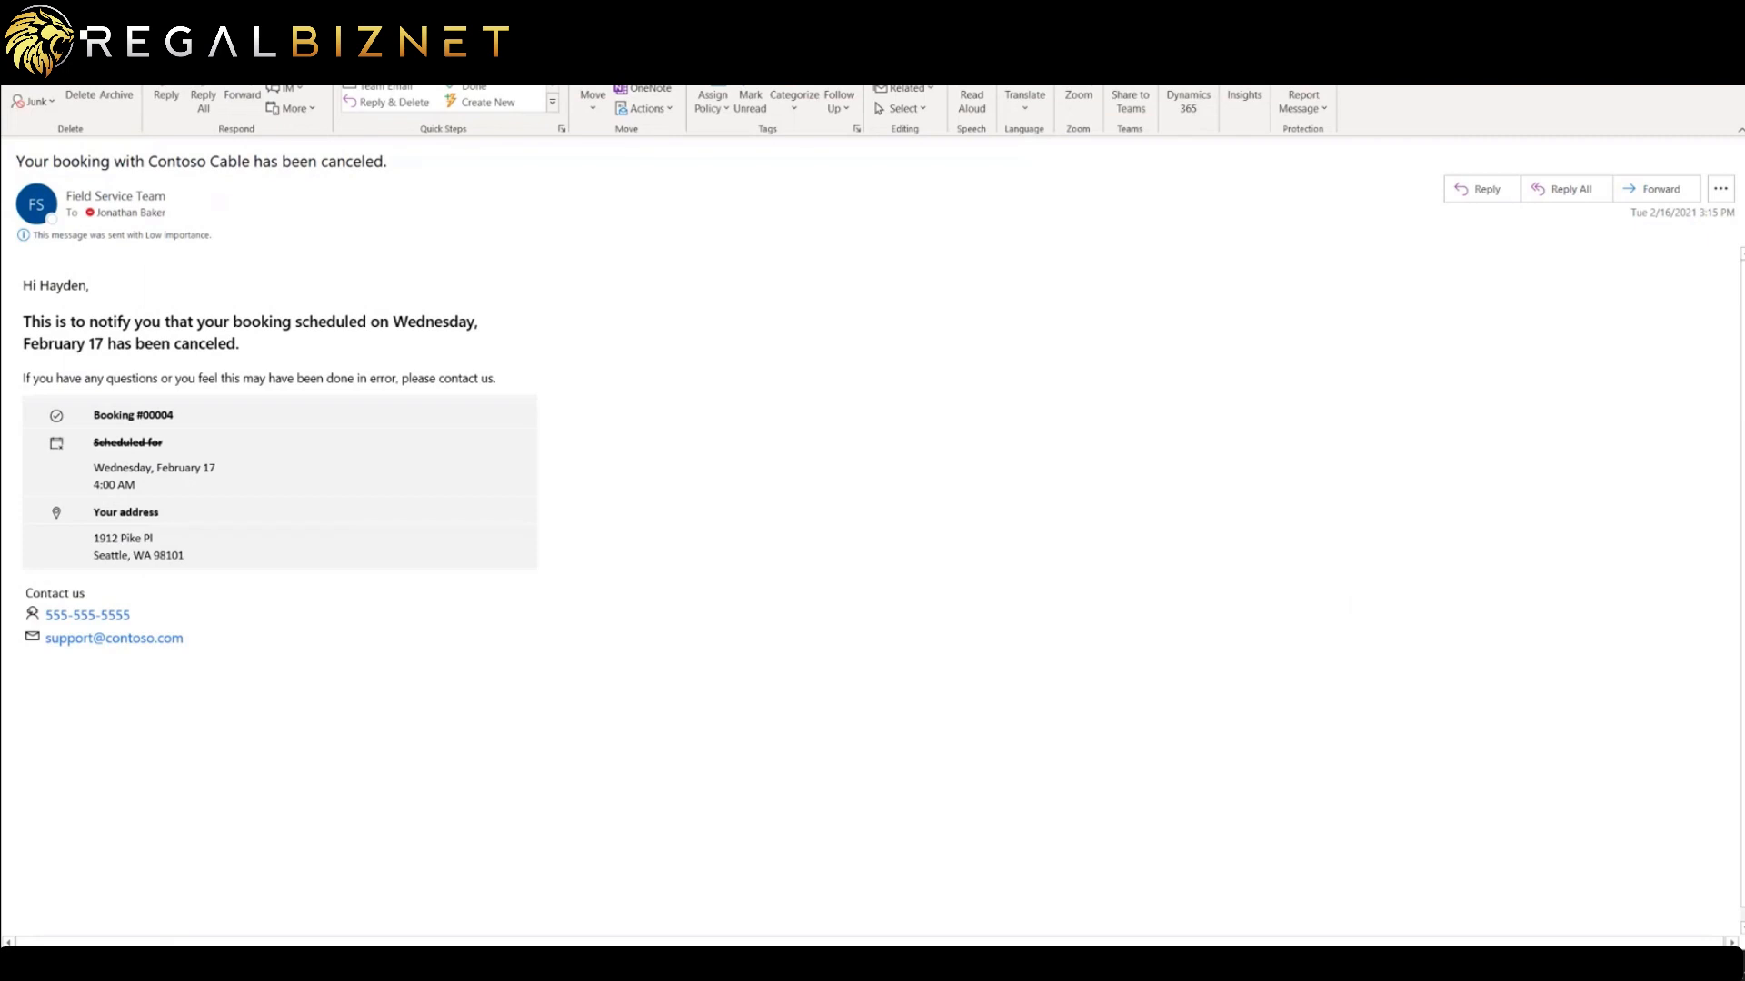
Examine the cancellation email's message and booking details in Outlook, close it and review the canceled booking on the schedule board.
drag(128, 318, 639, 596)
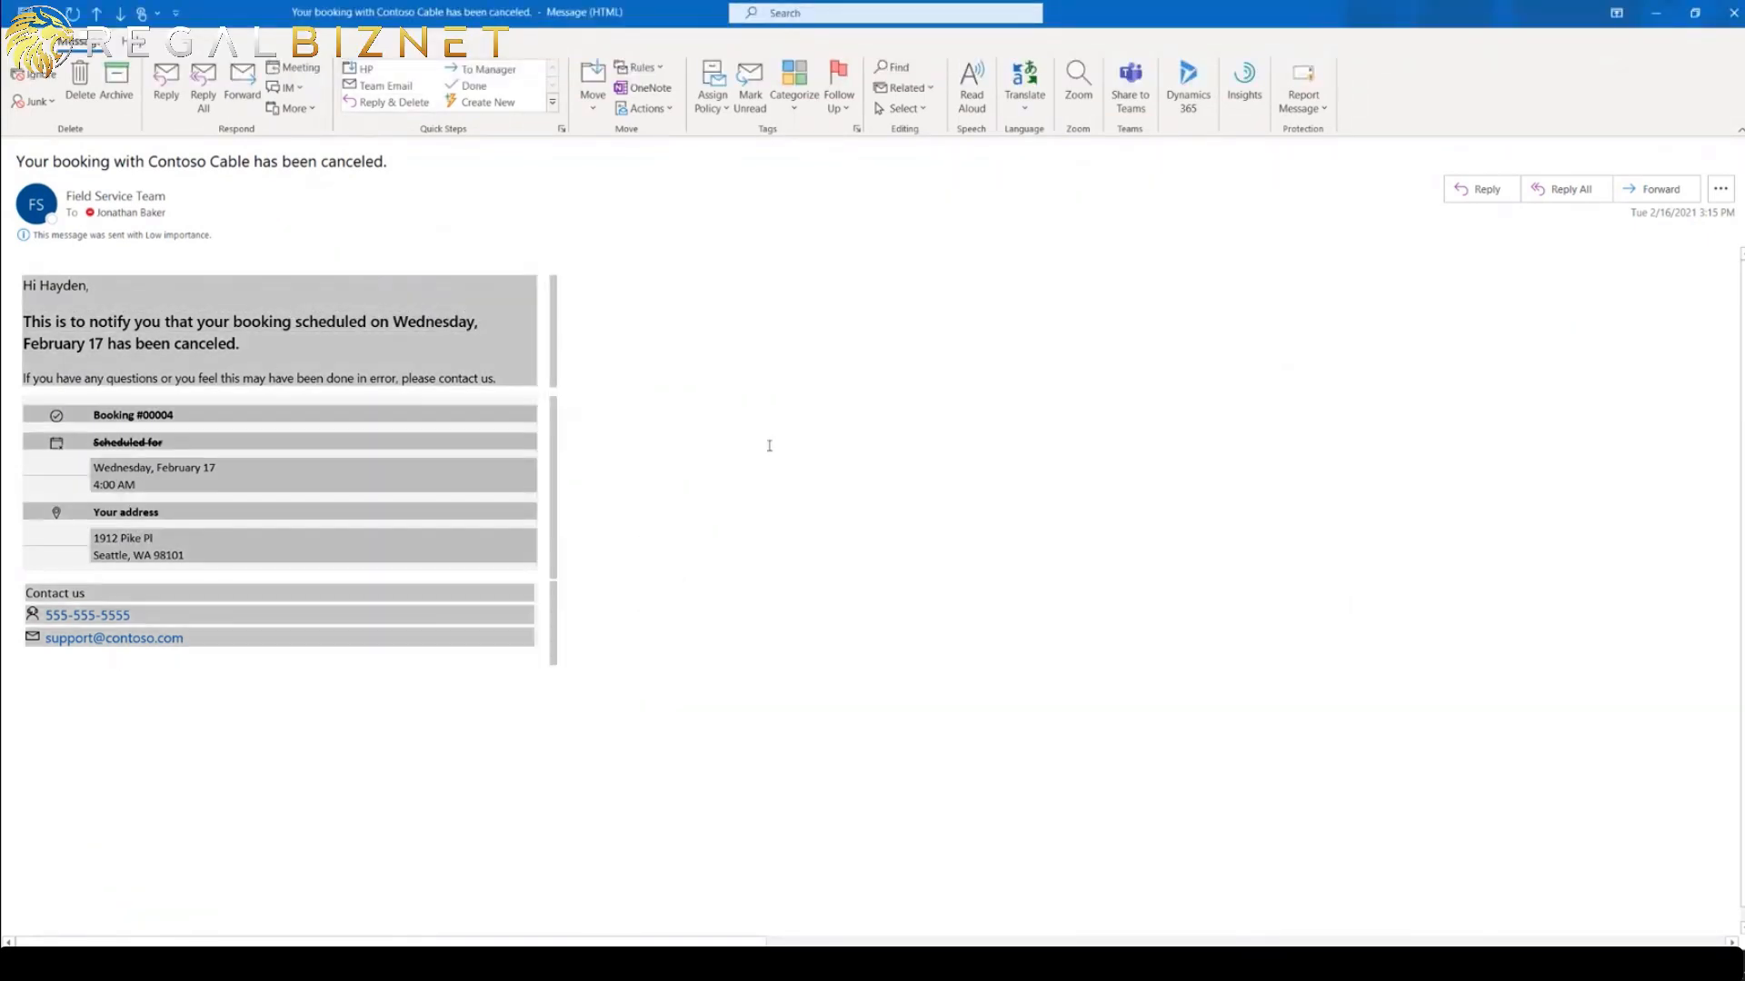
click(768, 445)
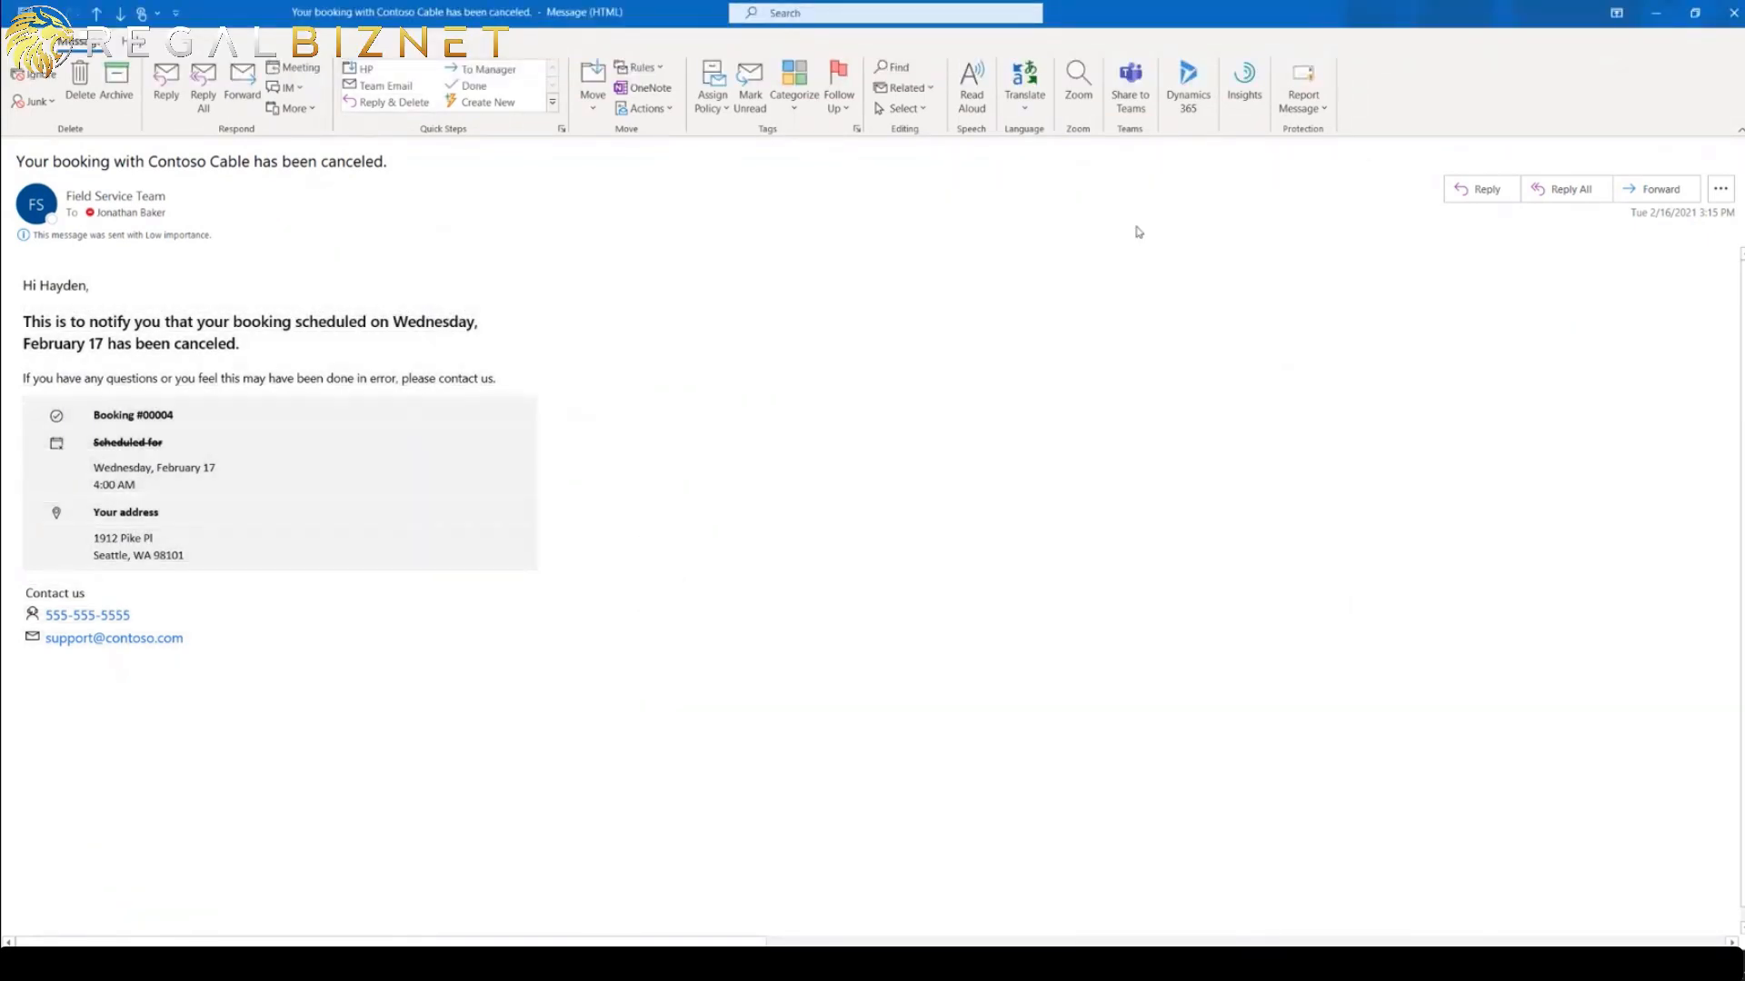
click(1727, 28)
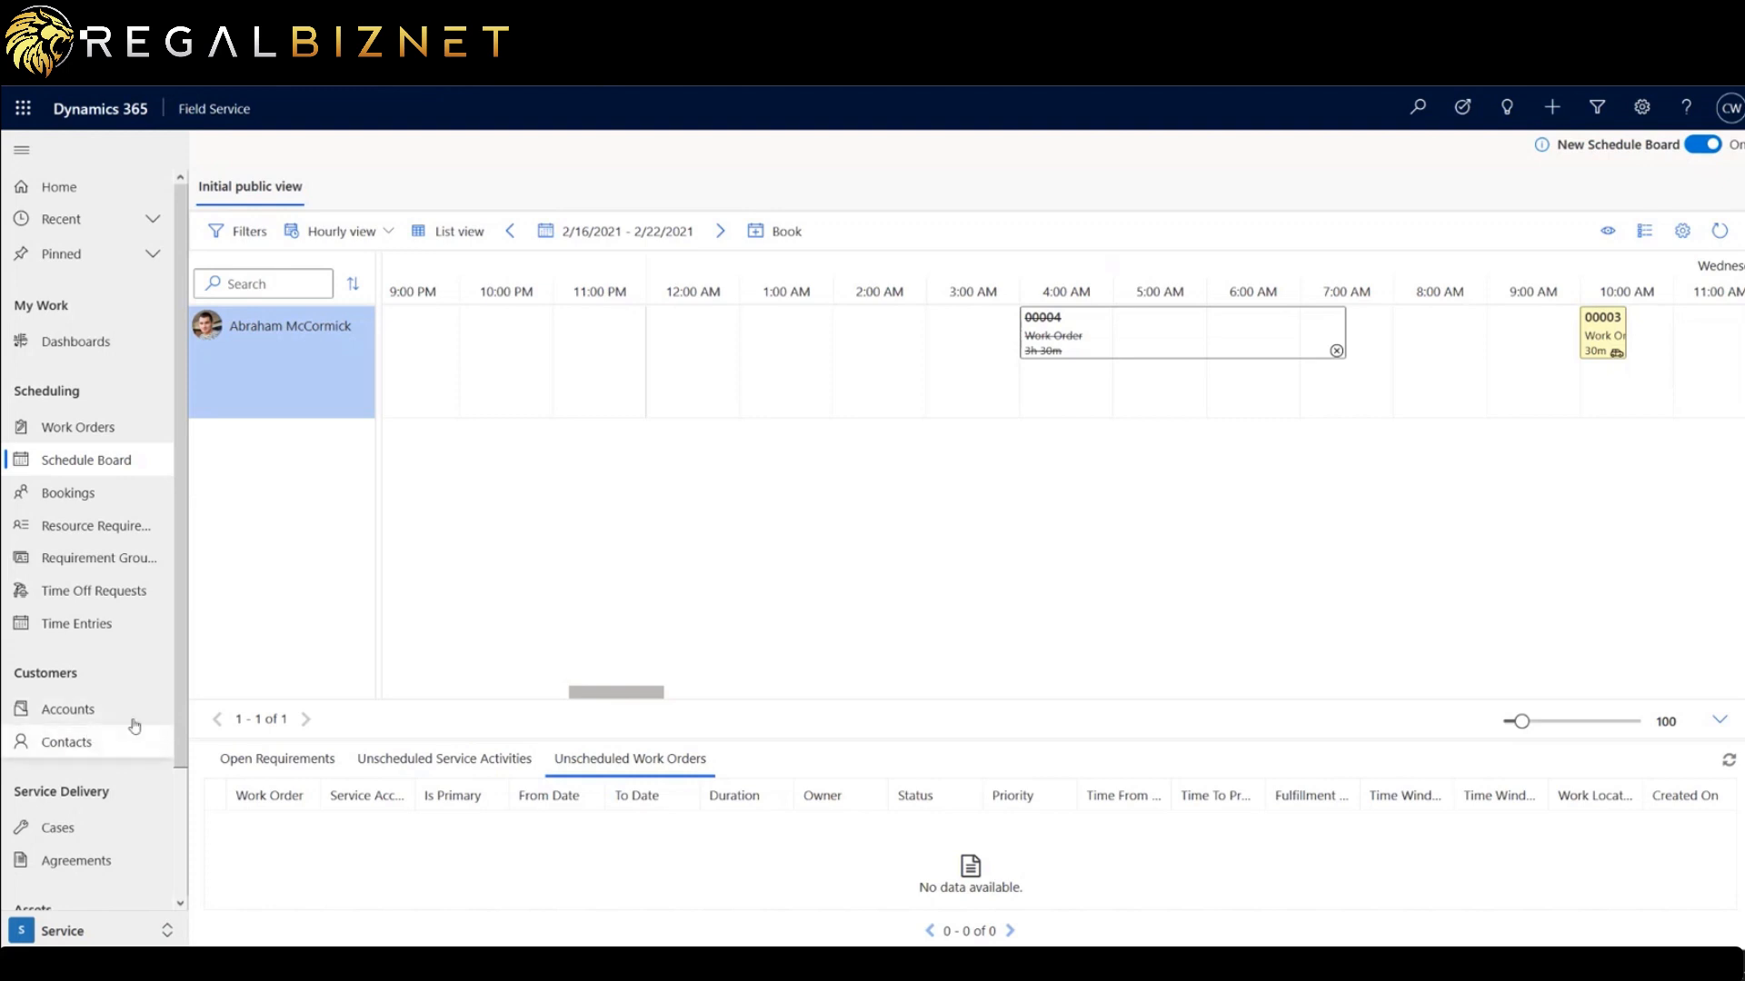
drag(595, 693, 633, 688)
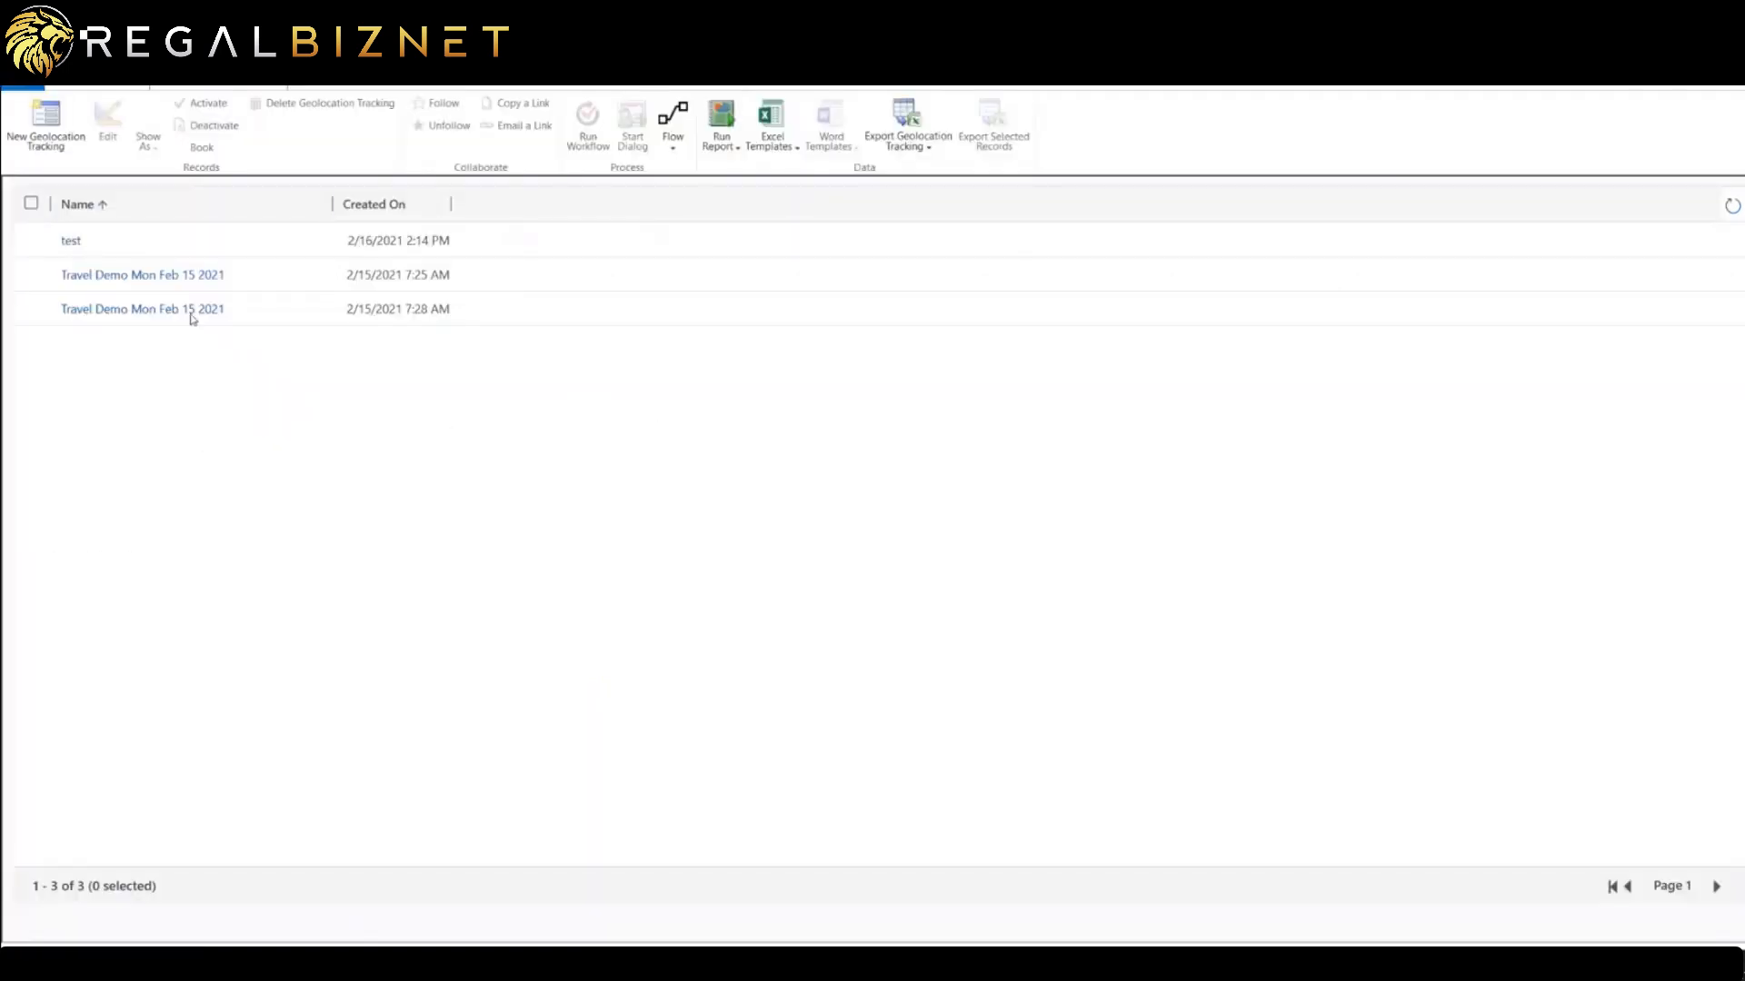
Query the Geolocation Tracking records with Advanced Find and list the results.
click(99, 80)
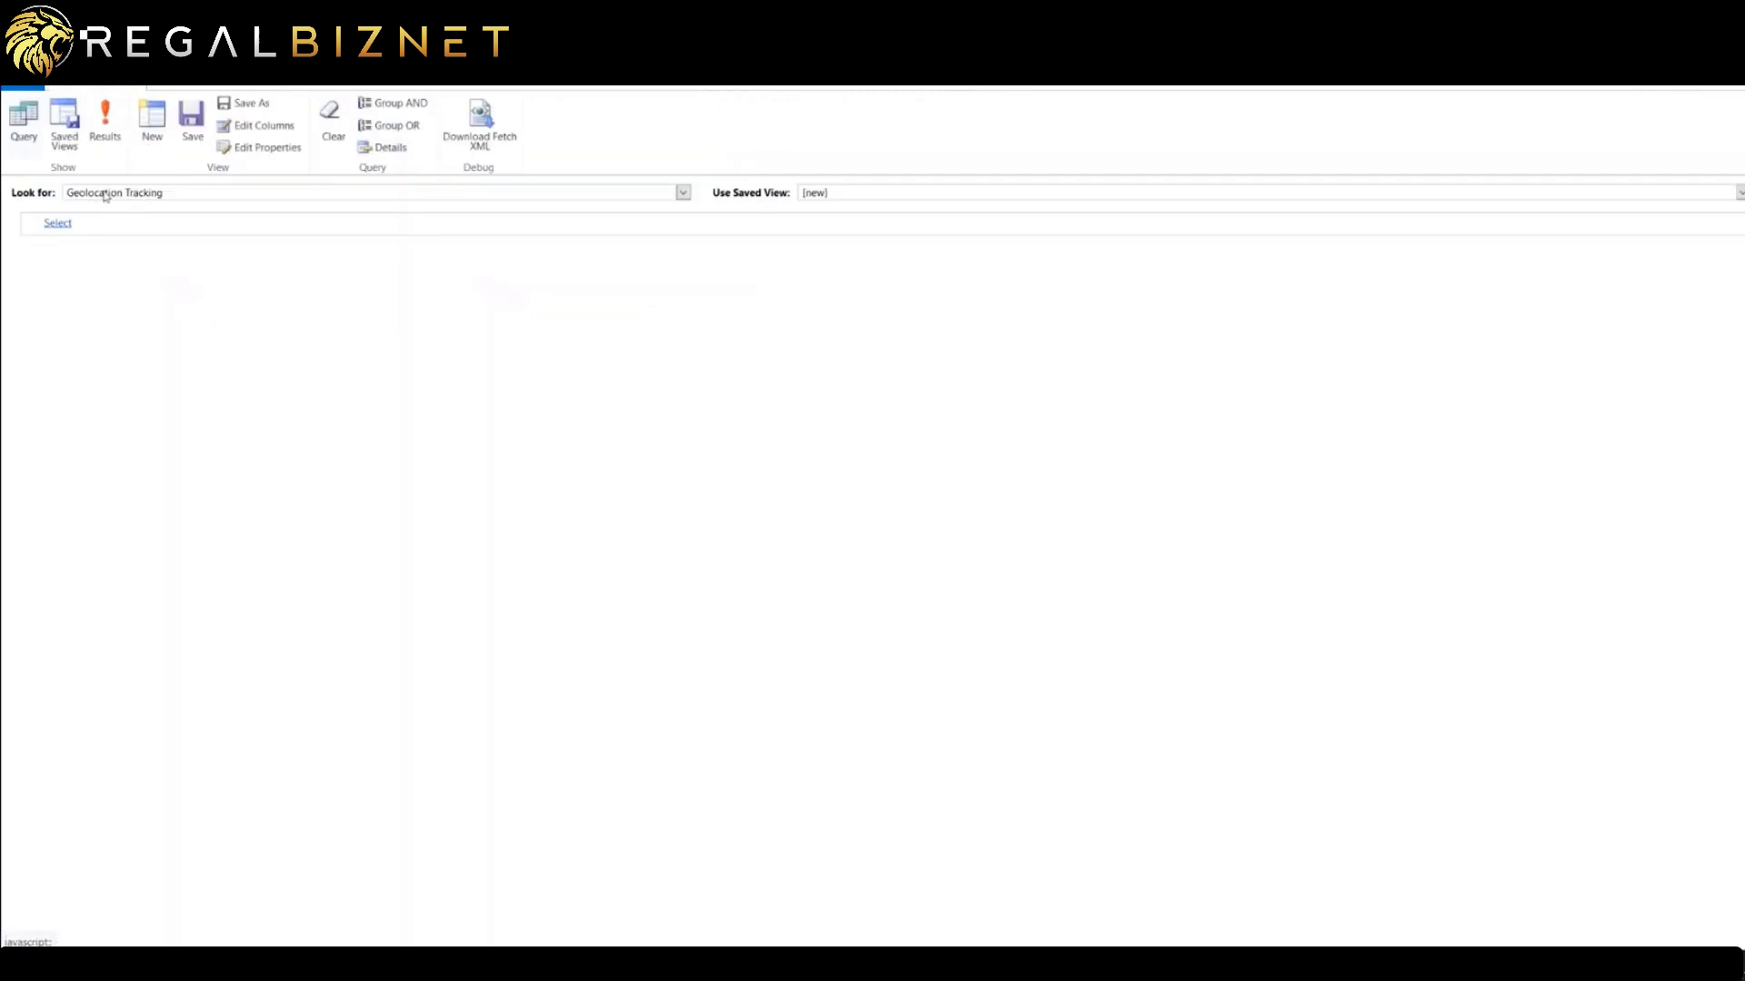
click(684, 192)
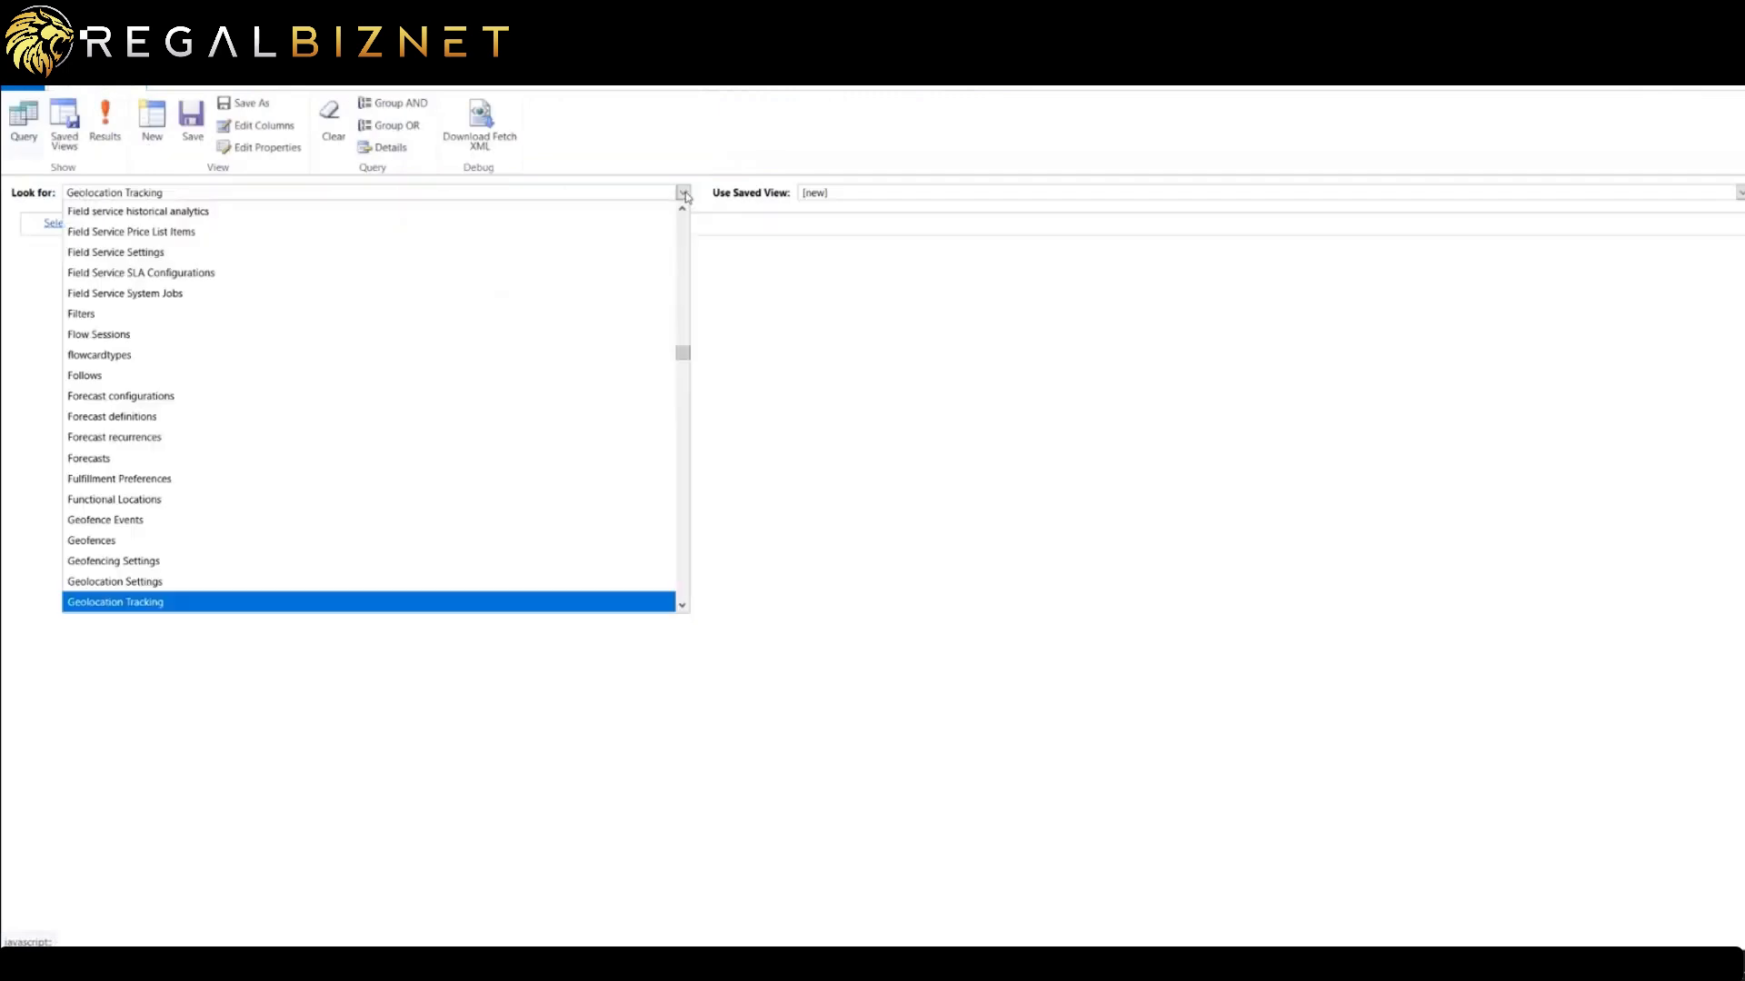
click(145, 604)
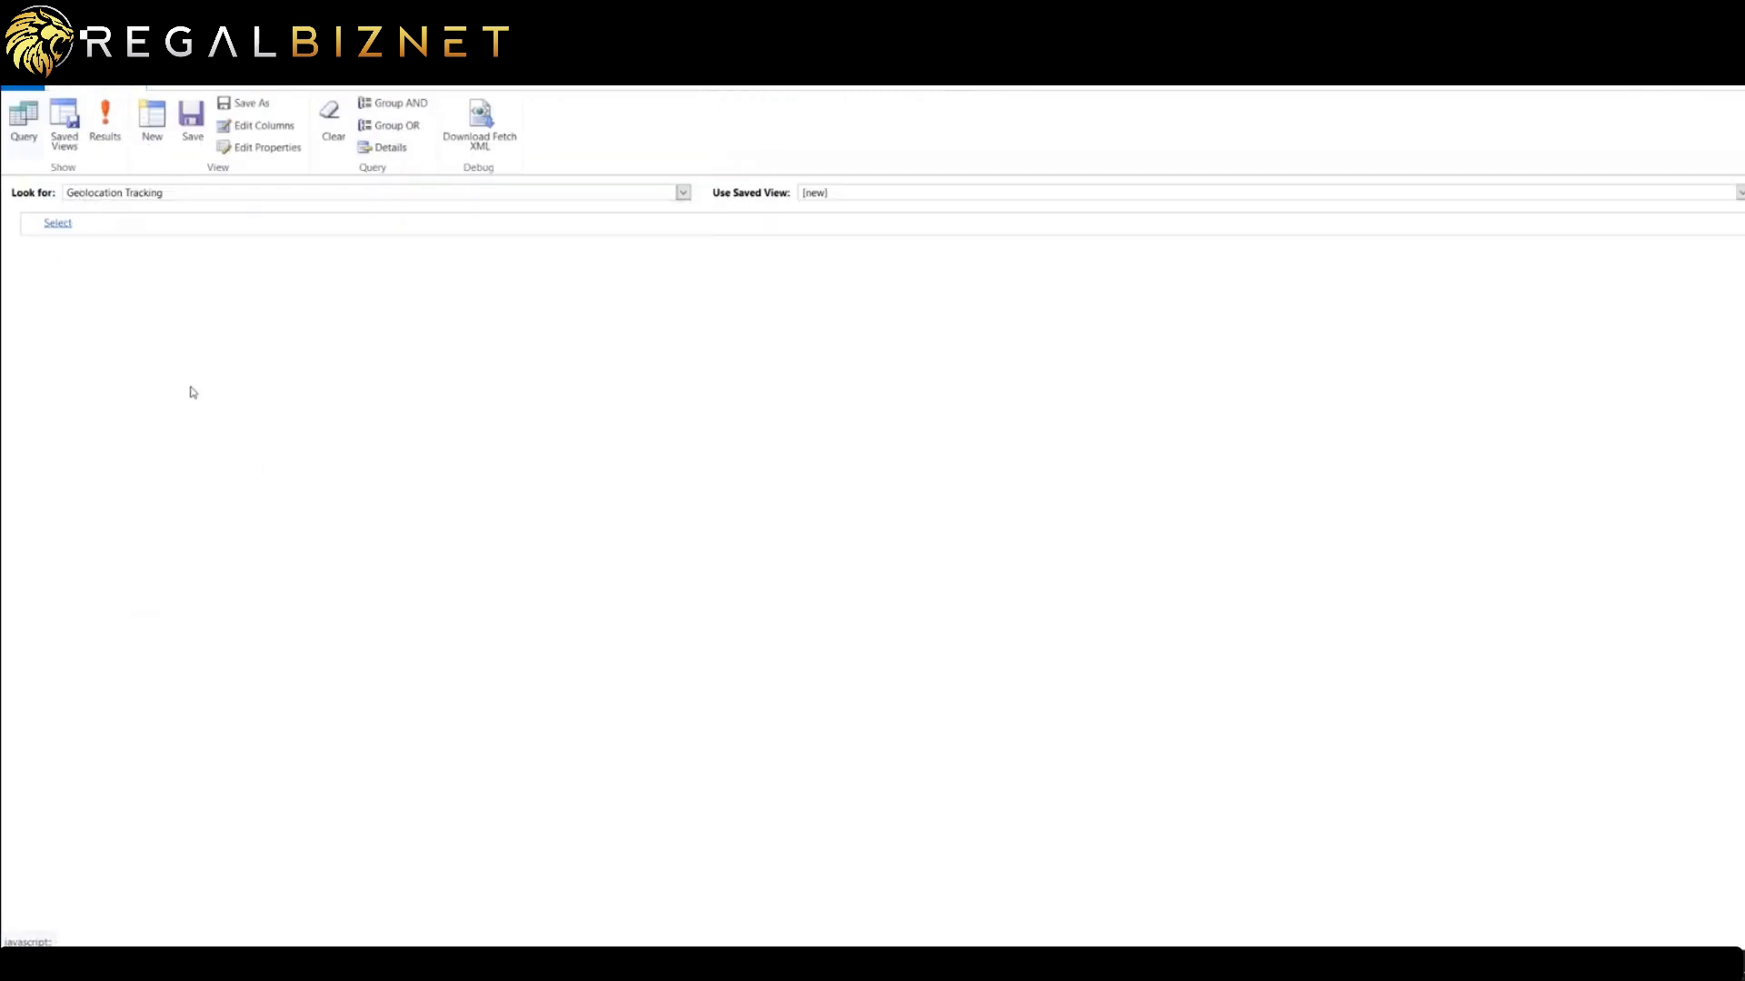
click(104, 118)
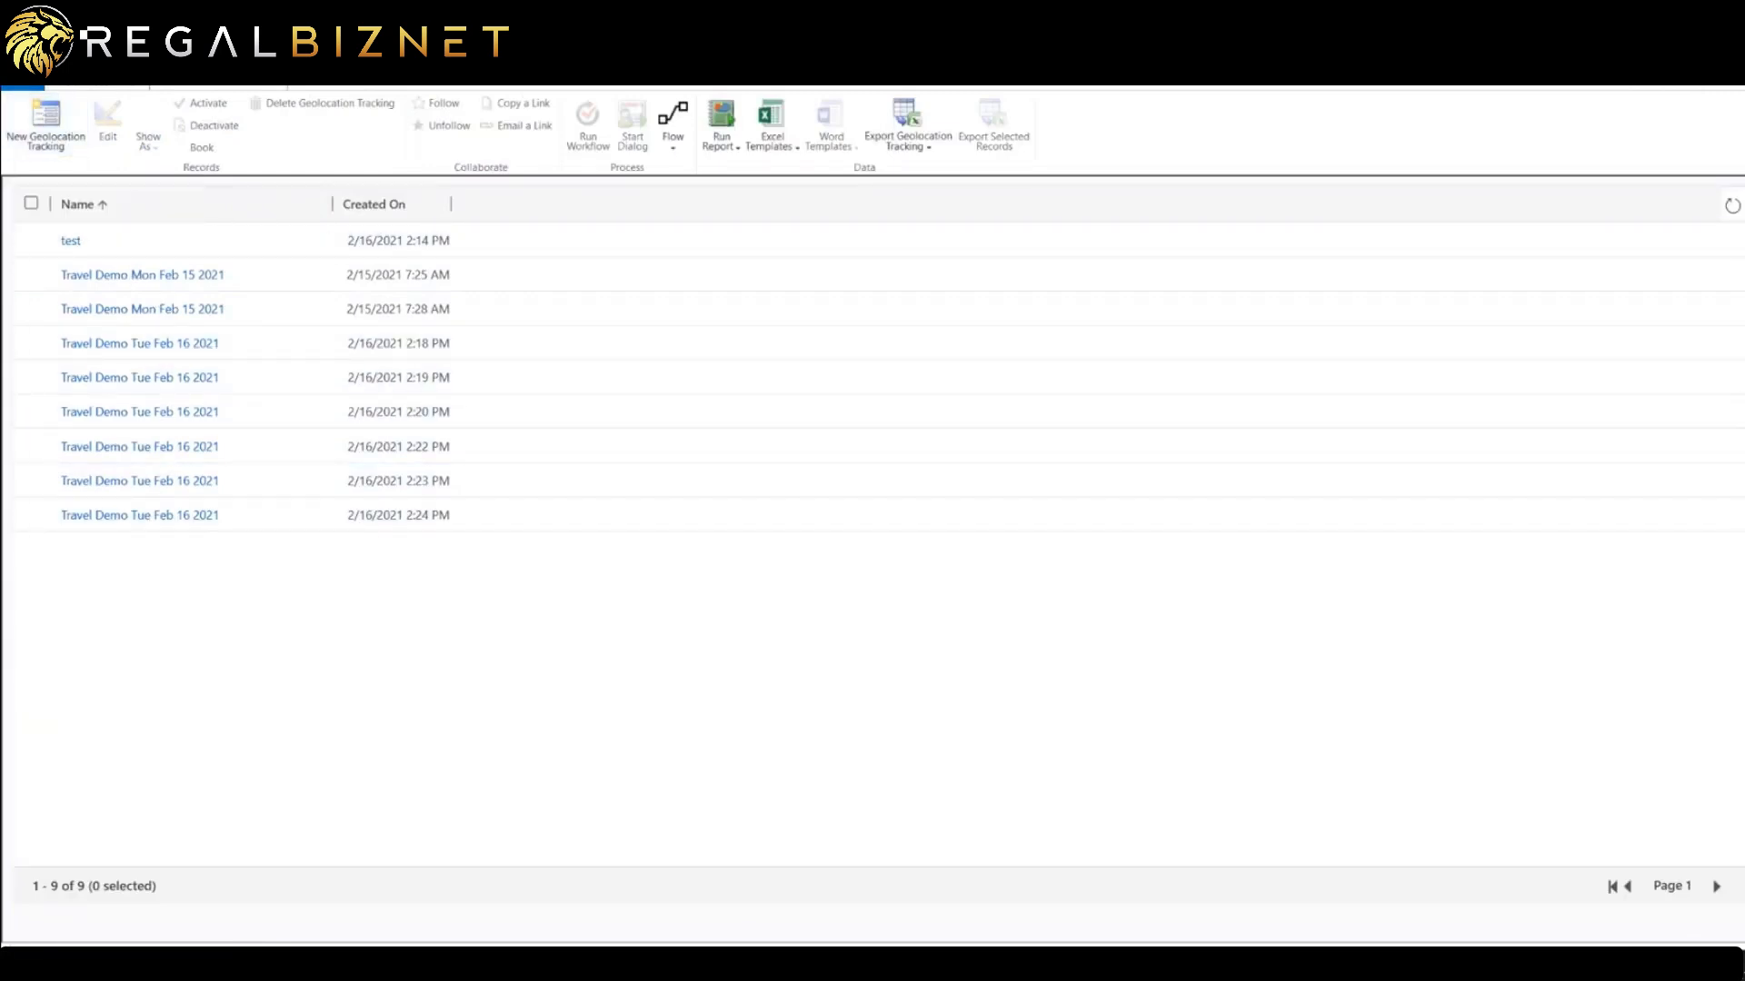
Start a new geolocation tracking record named Testing and assign the user CustomerService Web Staging.
drag(677, 193, 872, 0)
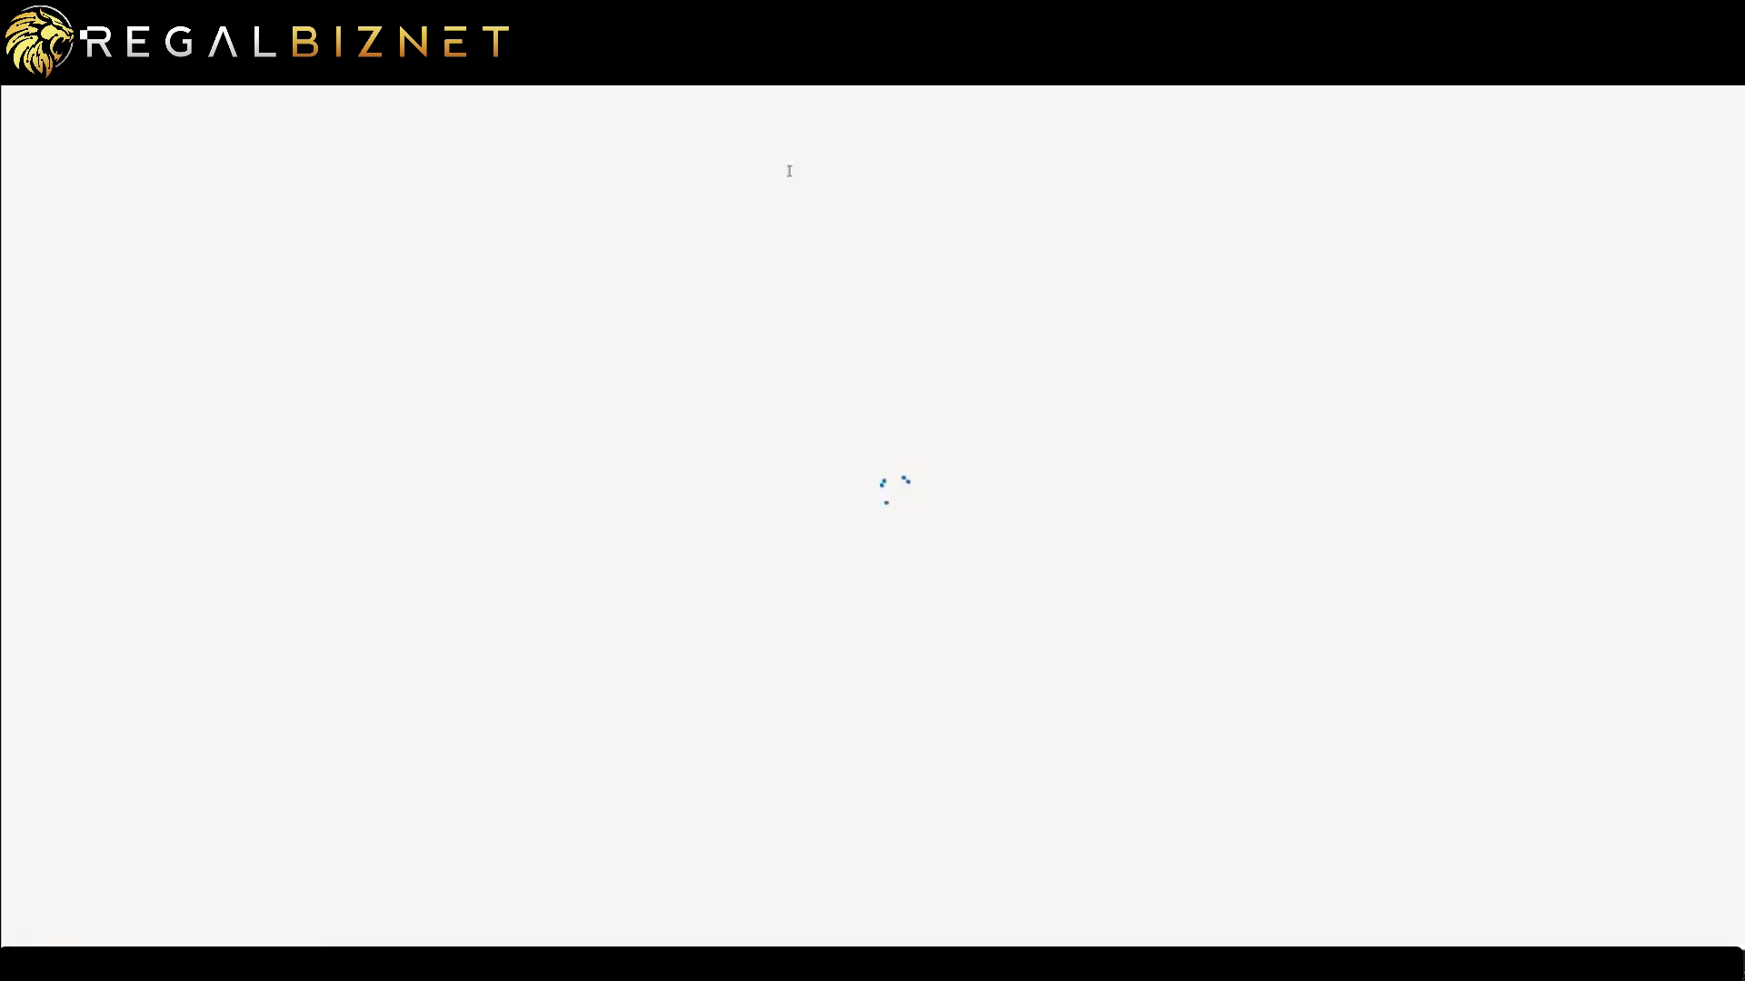
click(487, 251)
text(Testing)
key(BackSpace)
key(BackSpace)
key(BackSpace)
key(BackSpace)
key(BackSpace)
key(BackSpace)
text(esting)
key(Tab)
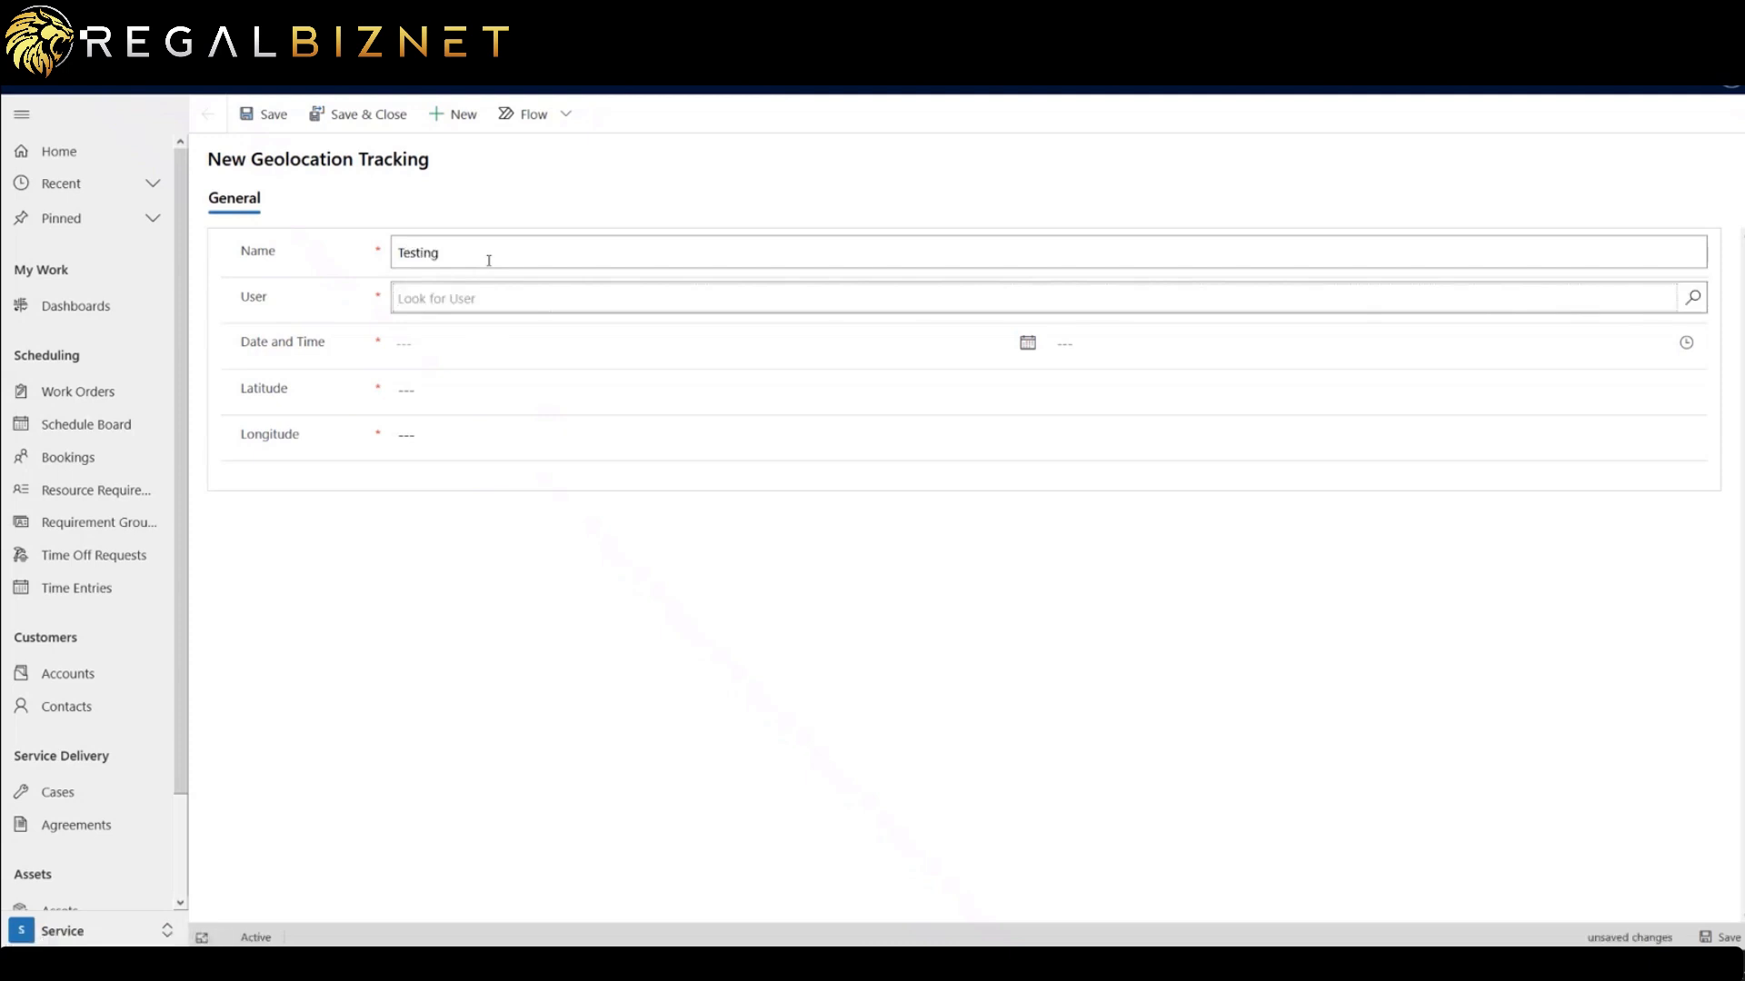
text(cr)
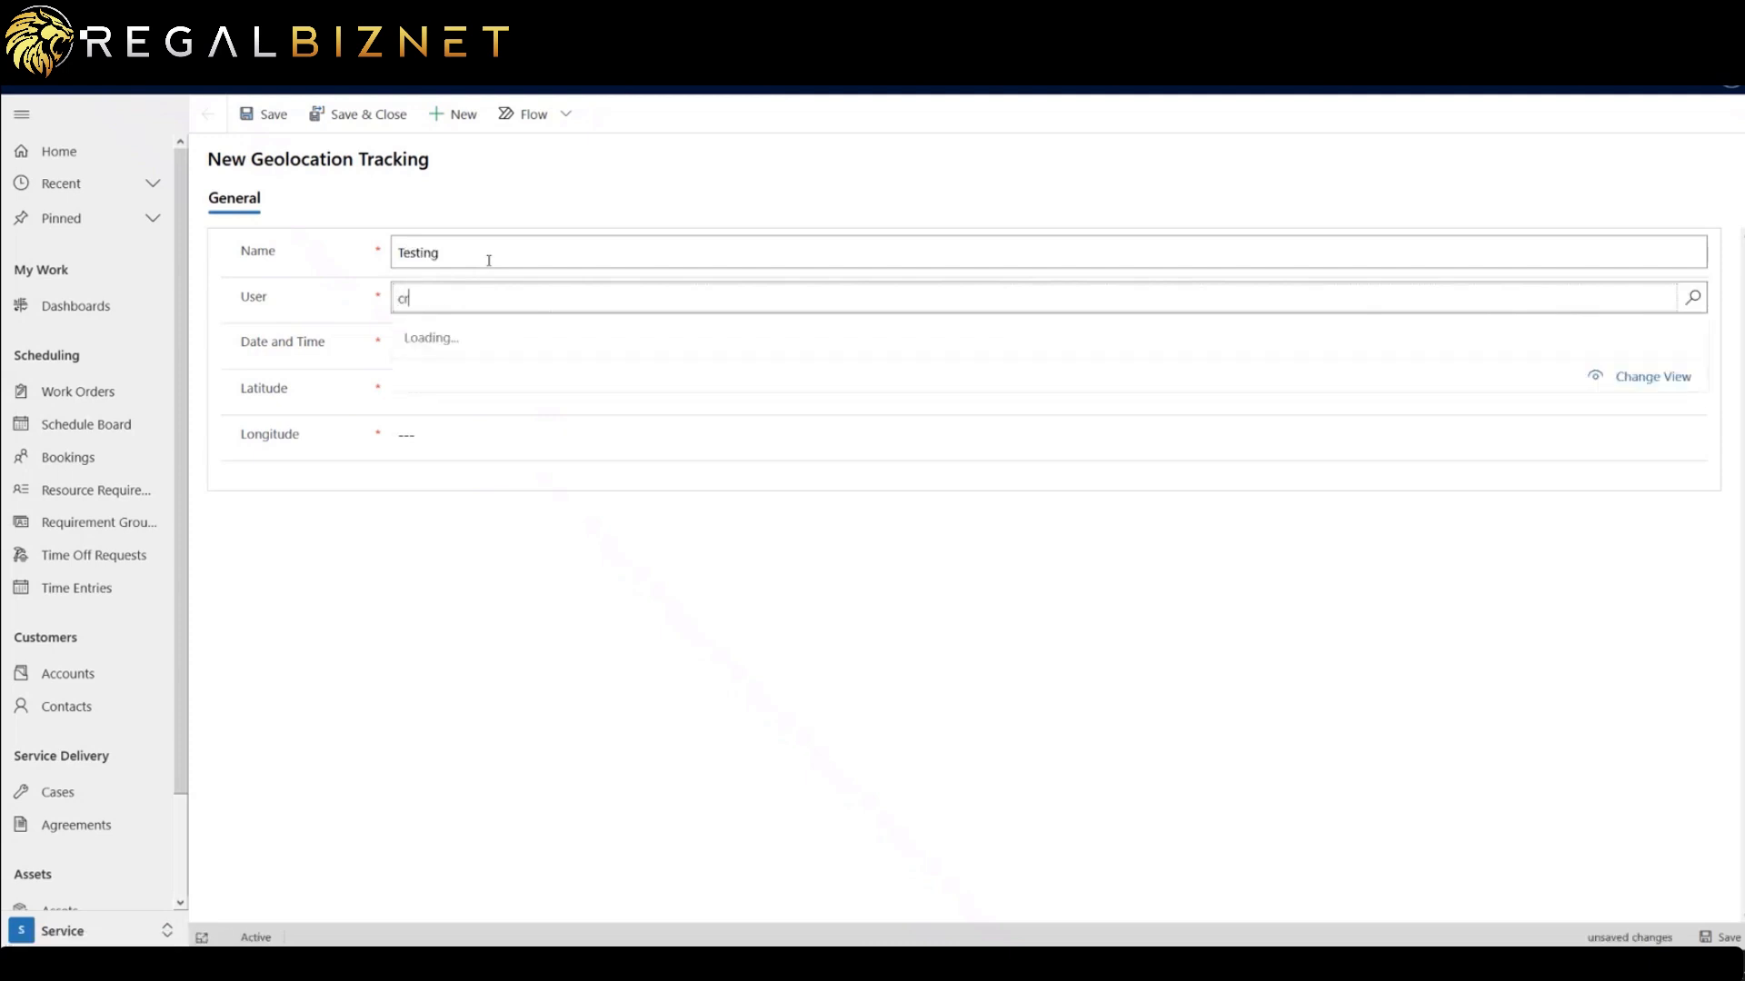
click(471, 339)
Set the tracking record's date to 2/17/2021 and check its required latitude and longitude fields.
click(1027, 345)
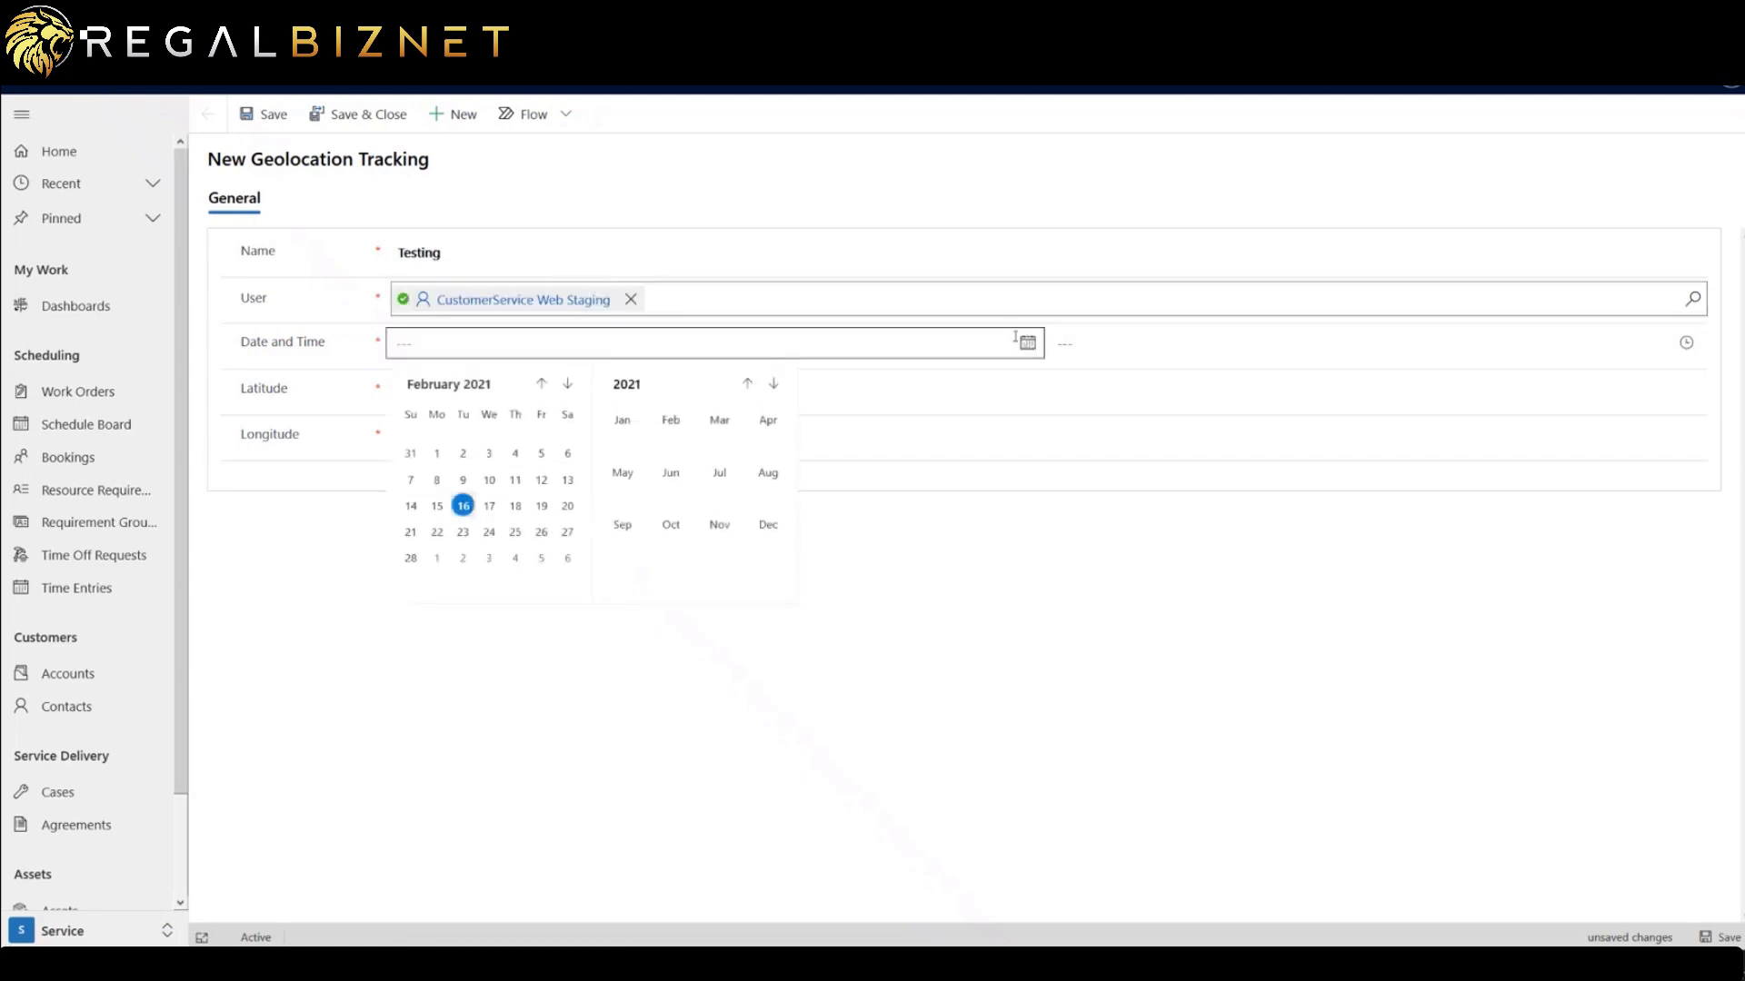
click(489, 506)
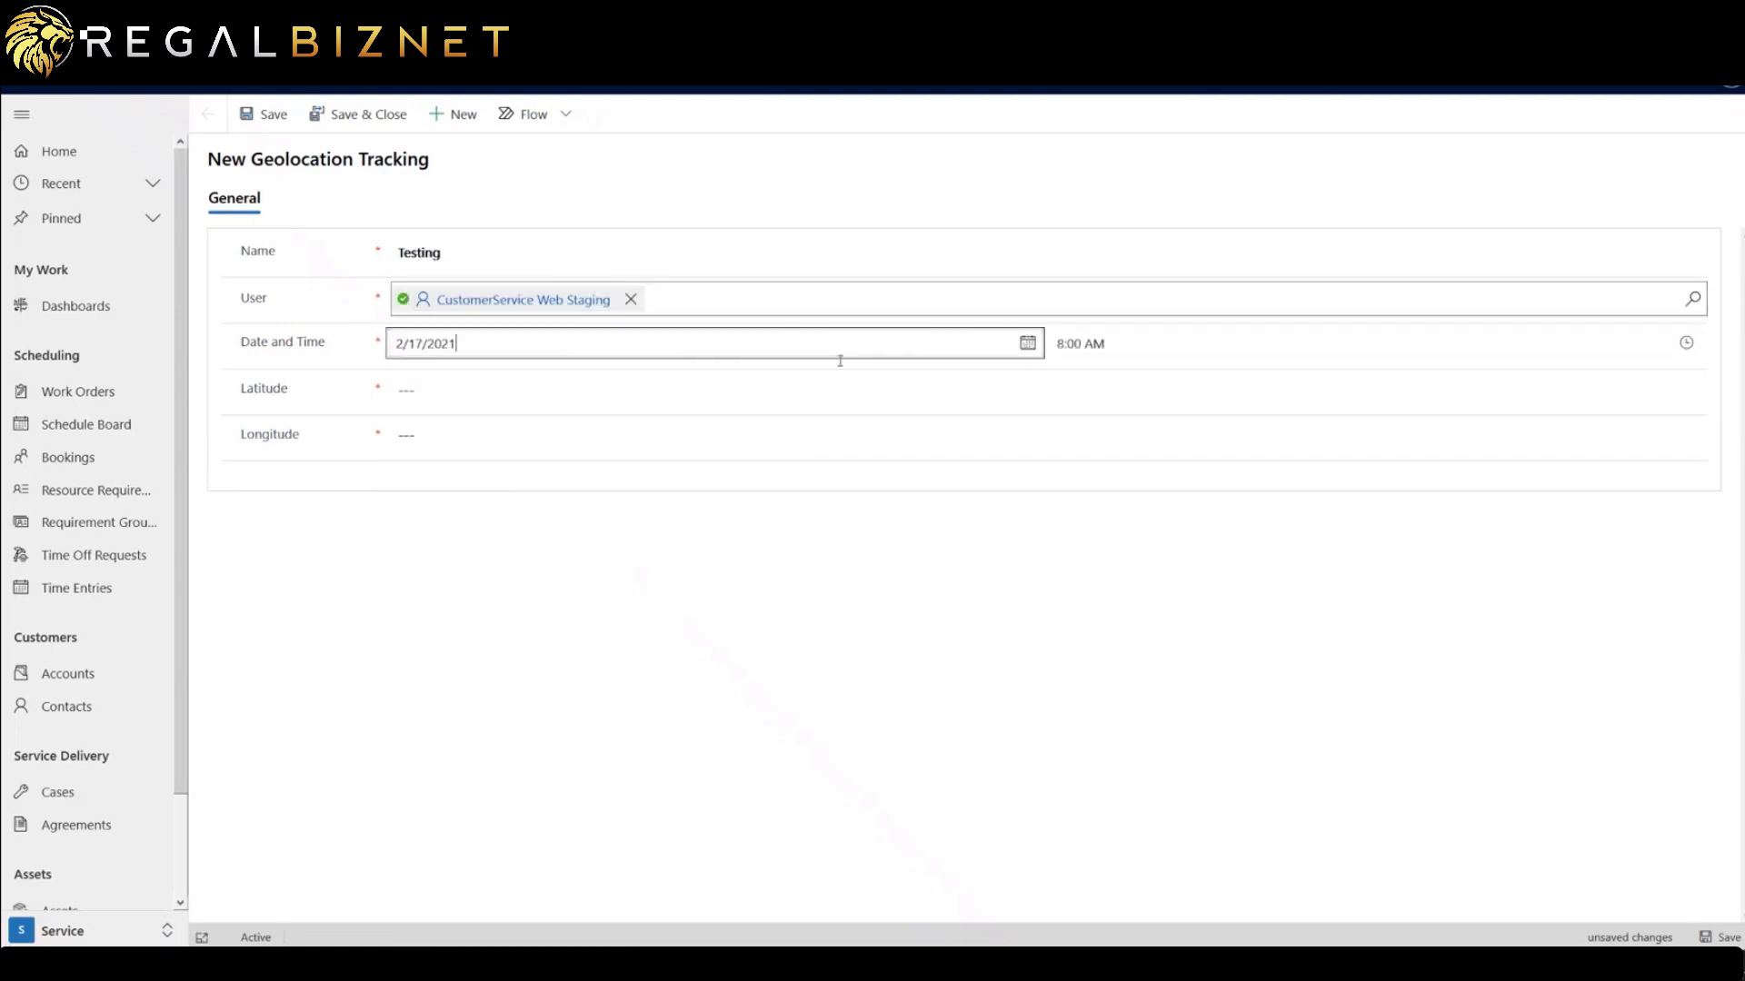
click(432, 394)
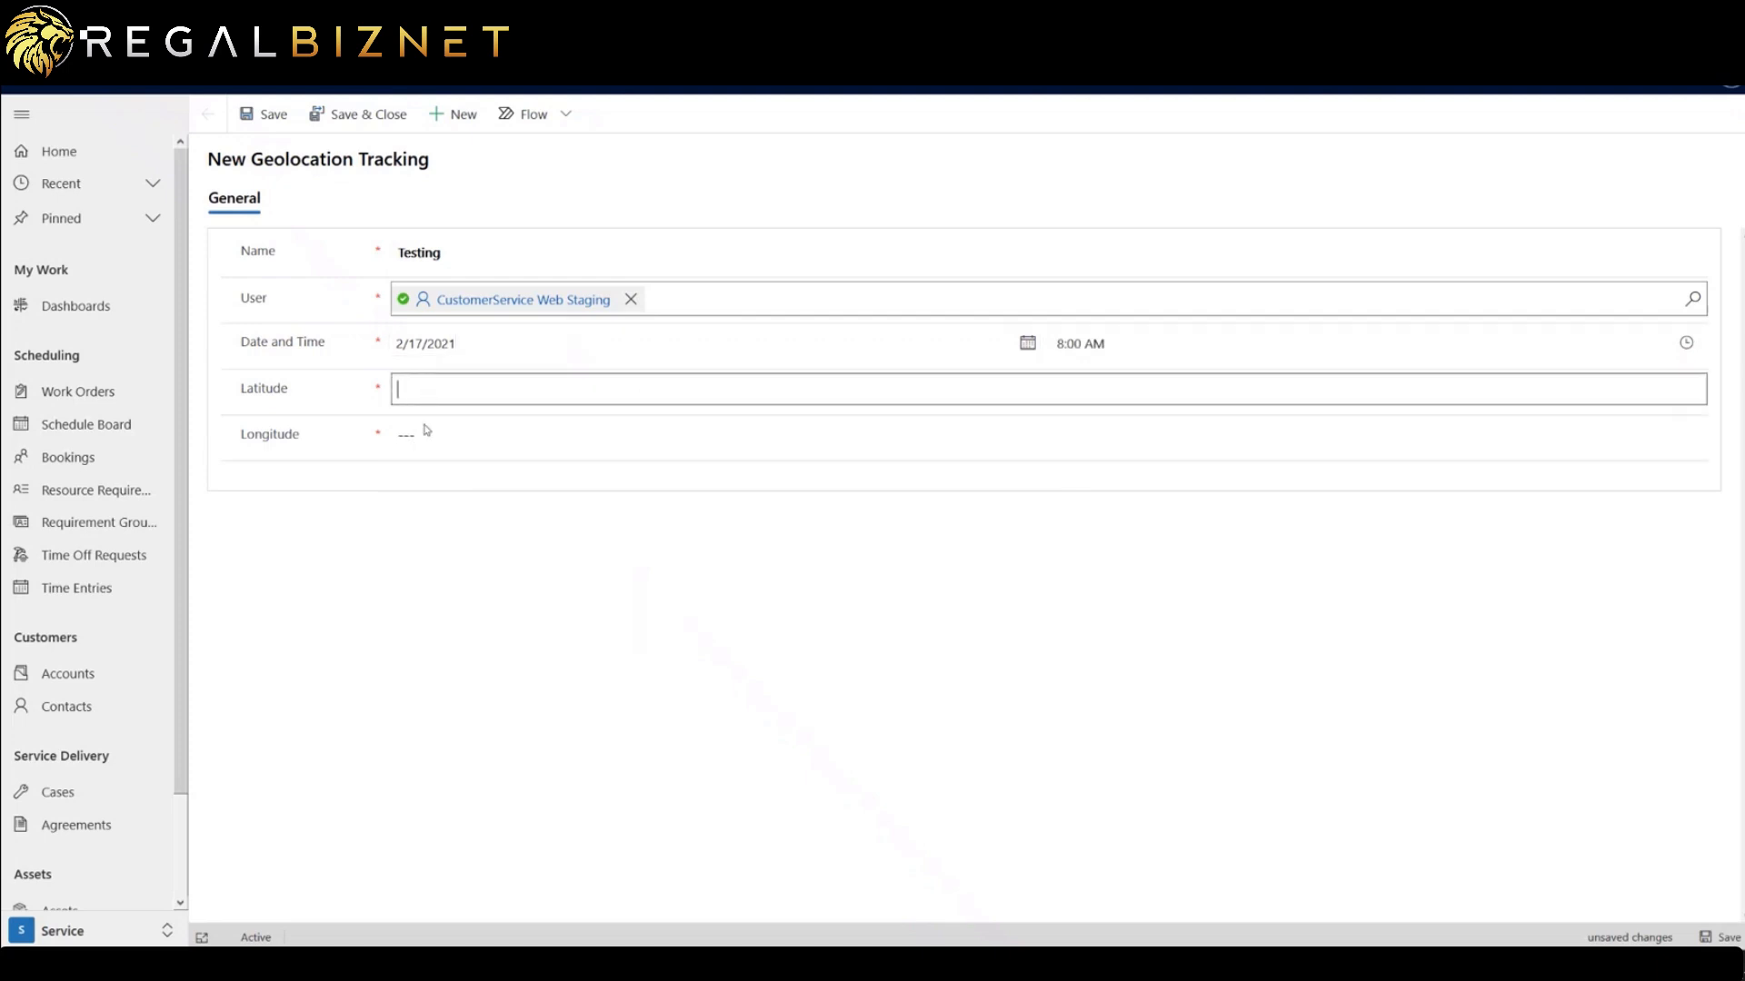
click(428, 433)
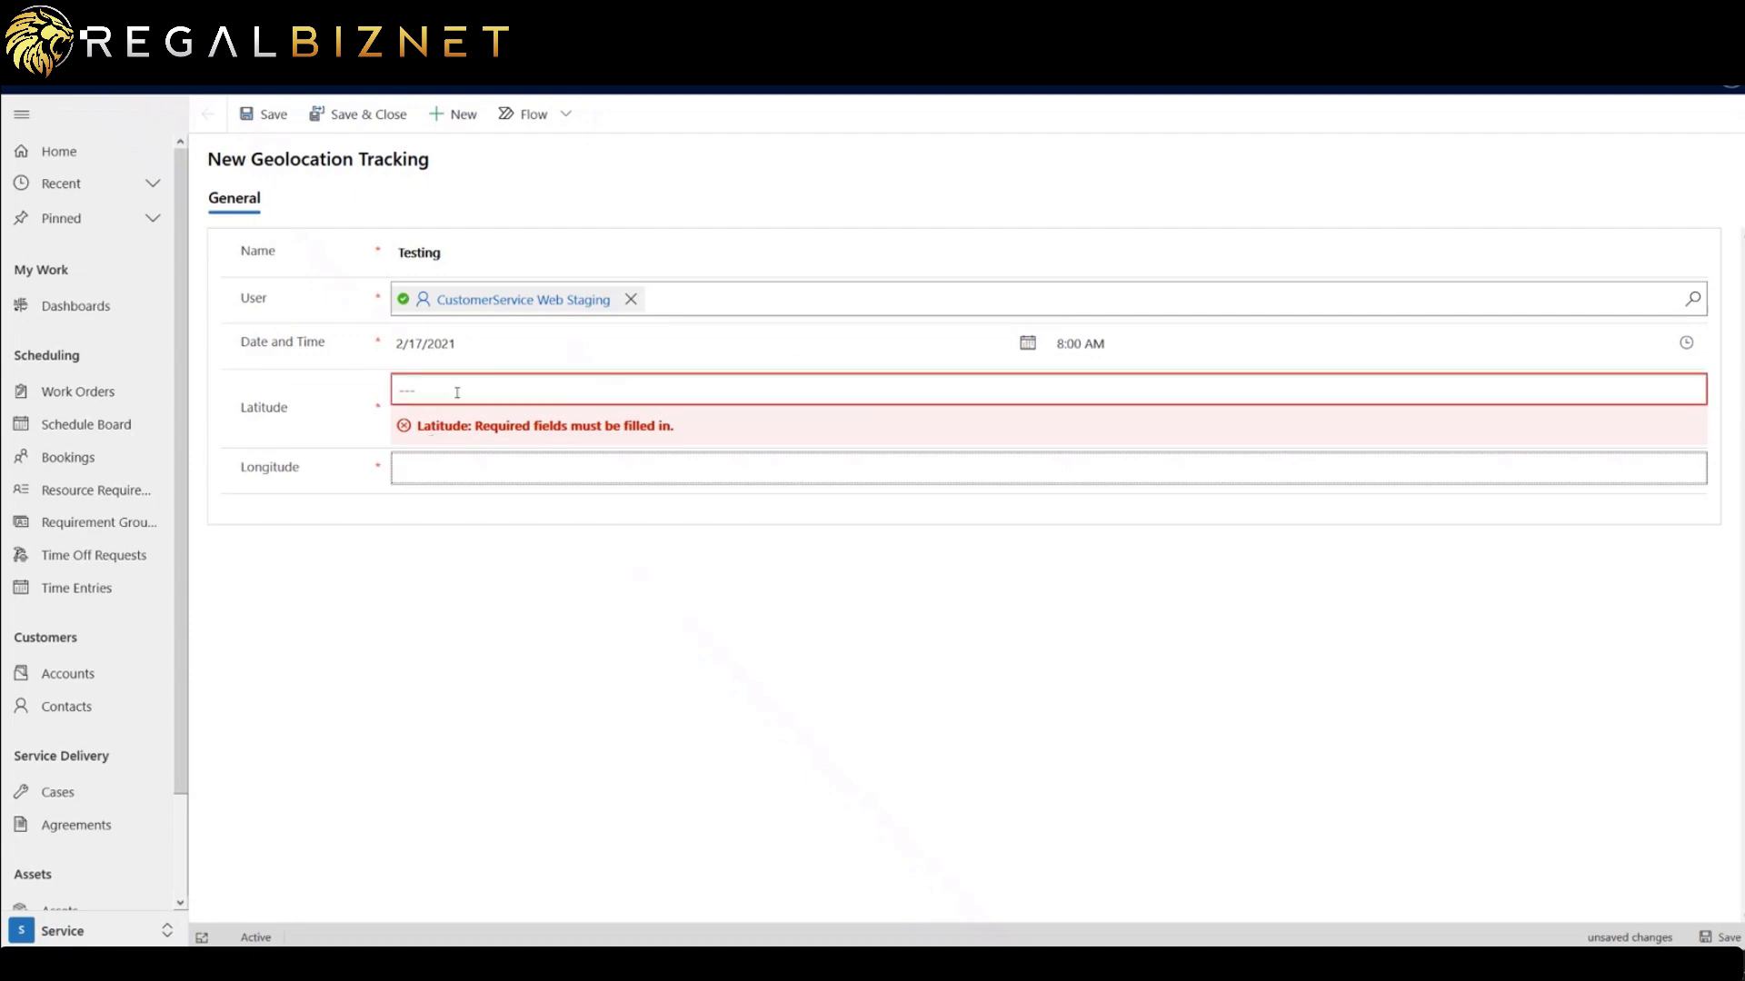
click(509, 554)
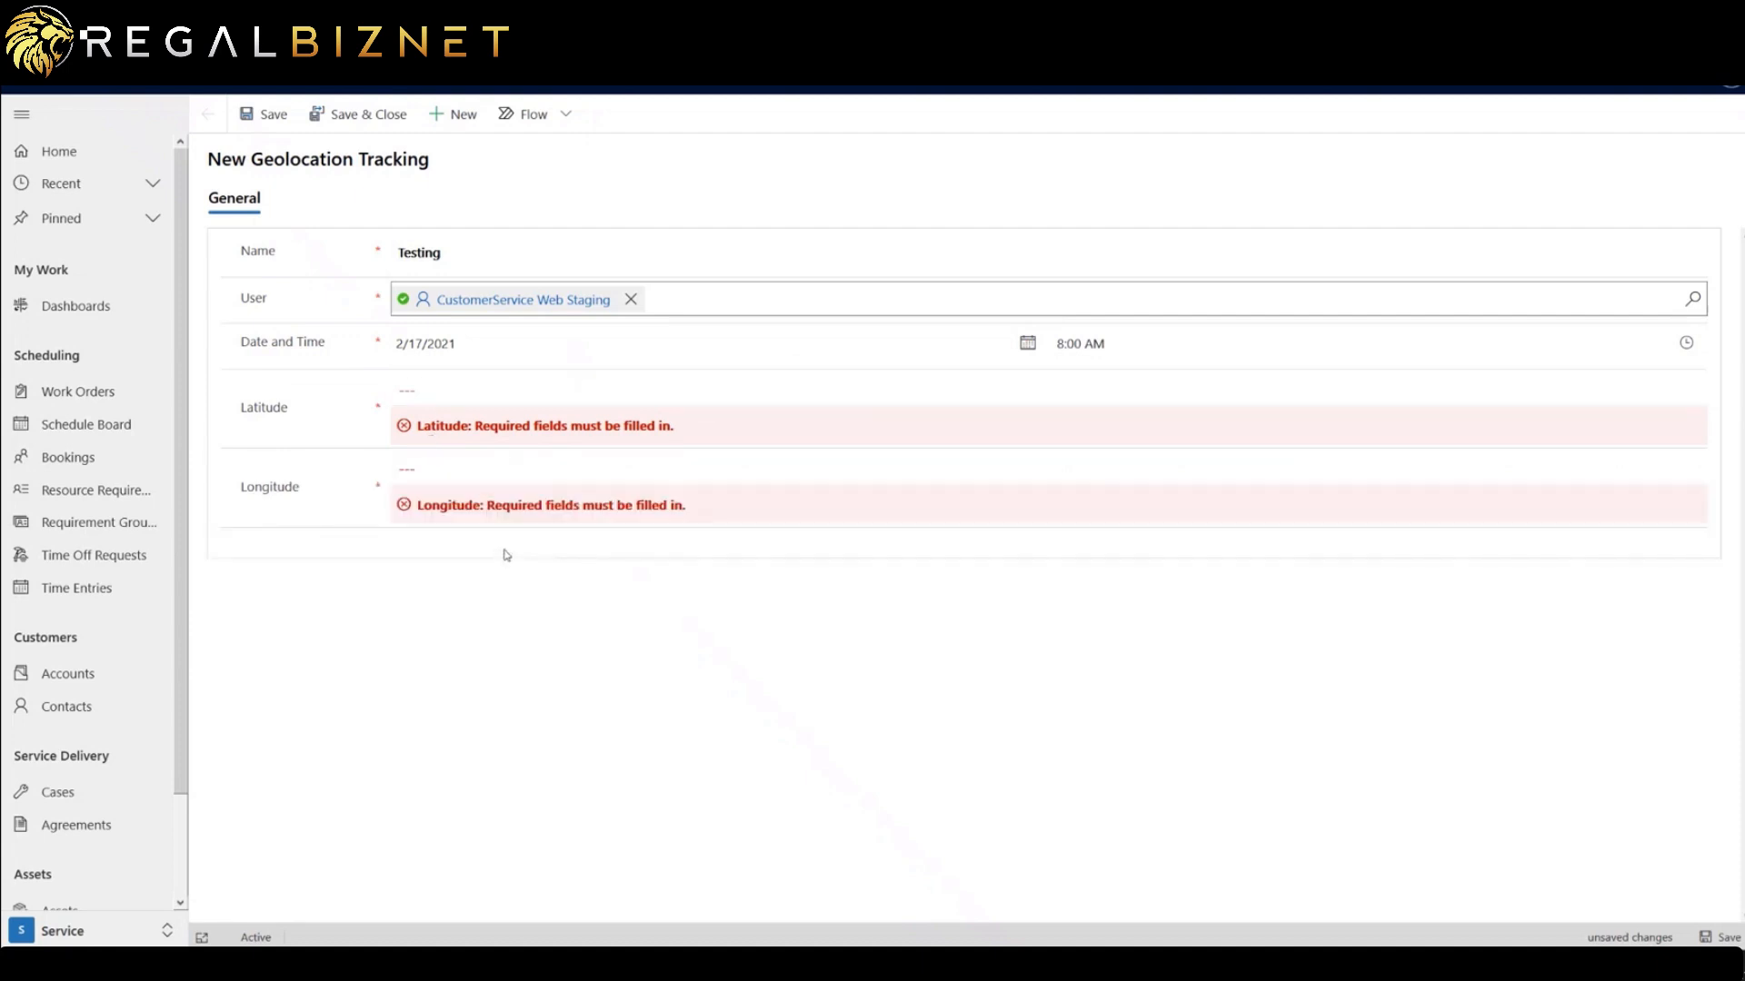